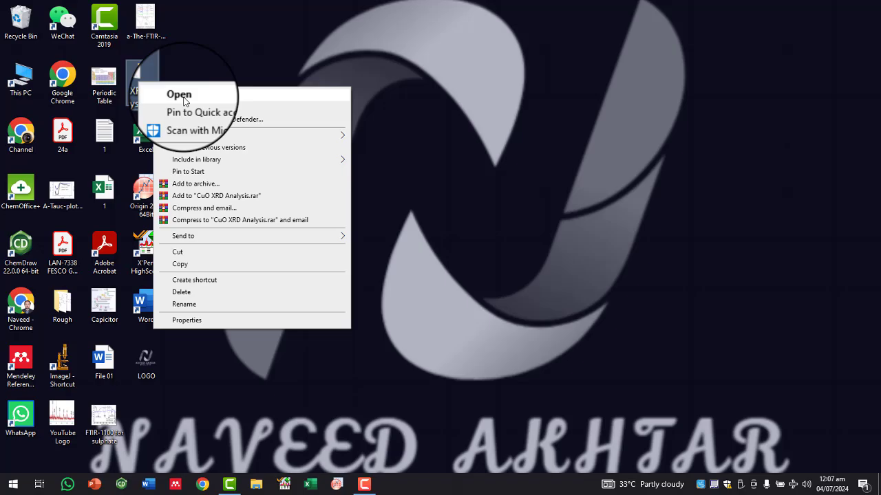
Step: Open the CuO XRD Analysis folder from the desktop and switch its file display to the Content layout
left_click(184, 99)
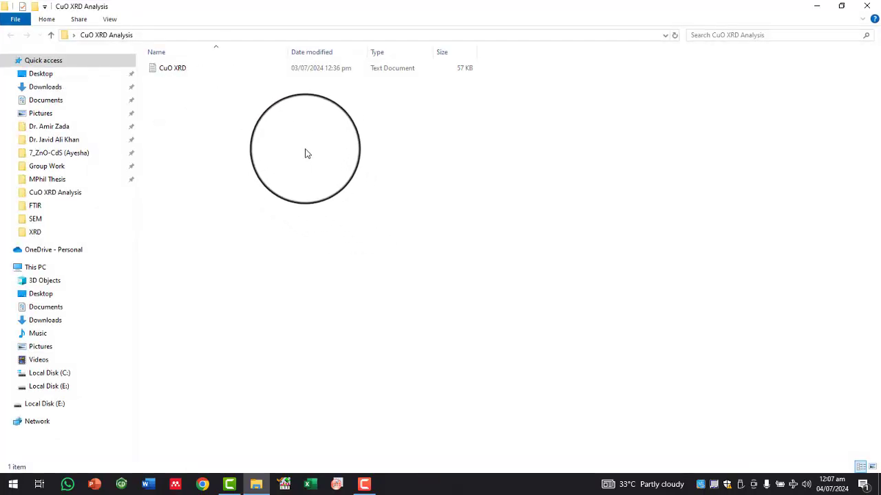
left_click(110, 19)
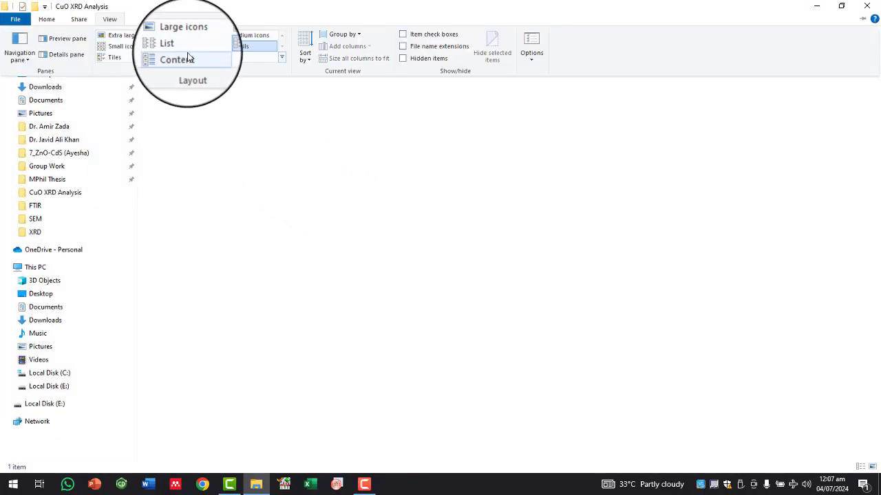
left_click(190, 60)
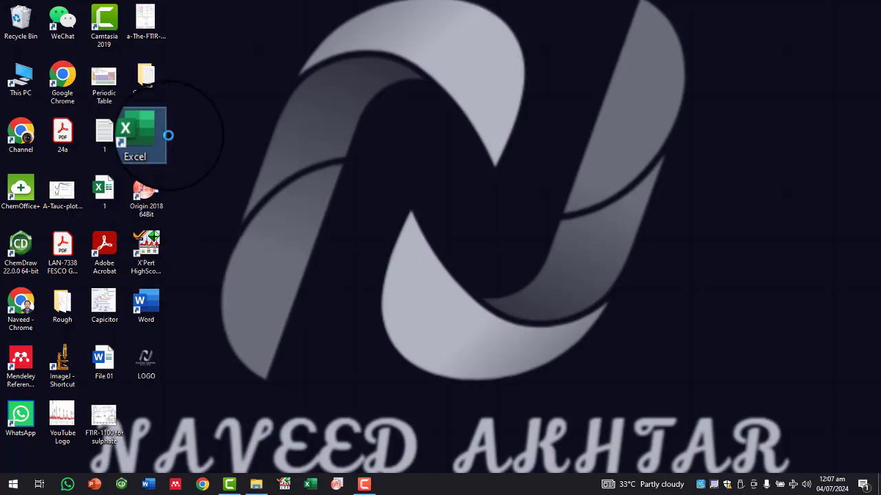
Step: Launch Excel from its desktop shortcut
right_click(145, 125)
left_click(177, 135)
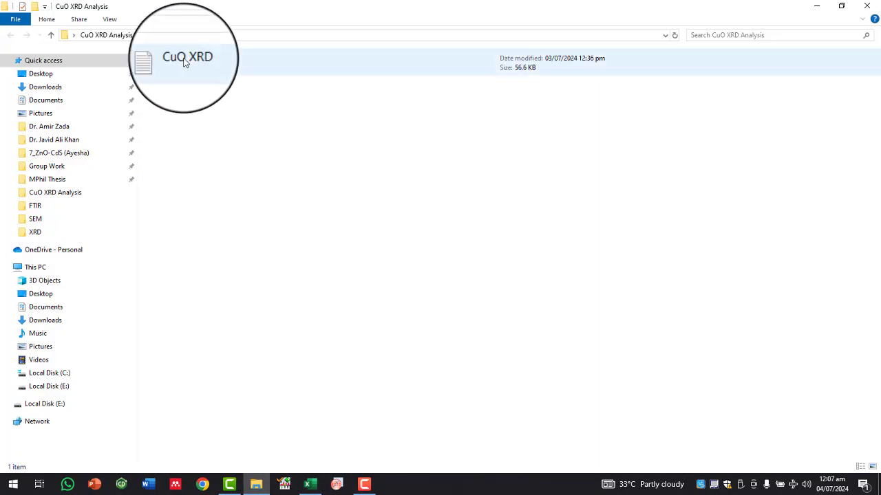
Step: Open the CuO XRD text file from the CuO XRD Analysis folder and copy all of its angle and intensity data
right_click(185, 62)
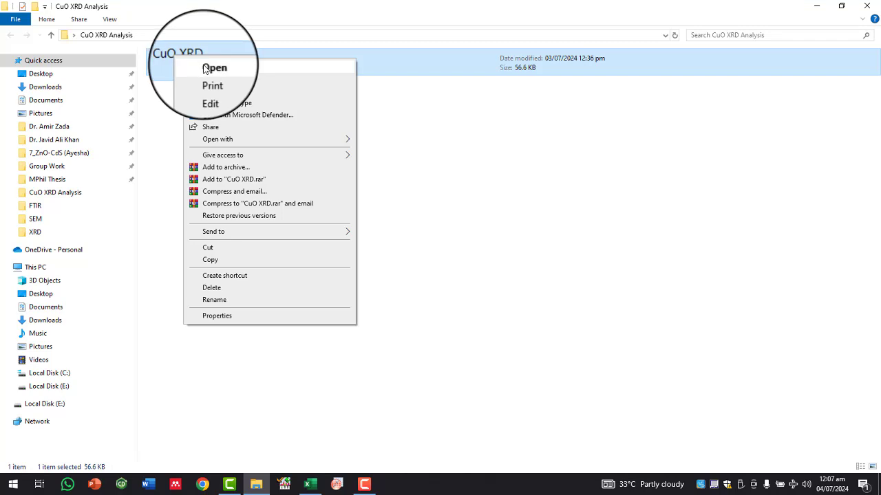
left_click(205, 69)
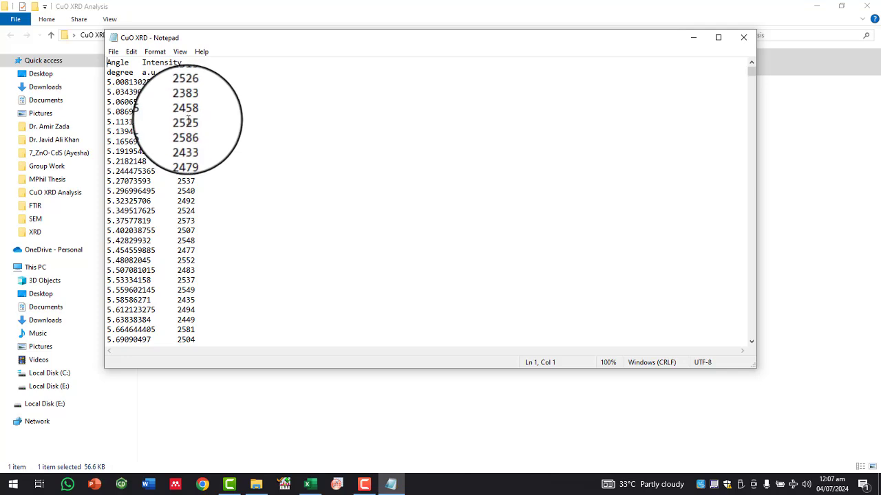
key("ctrl+a")
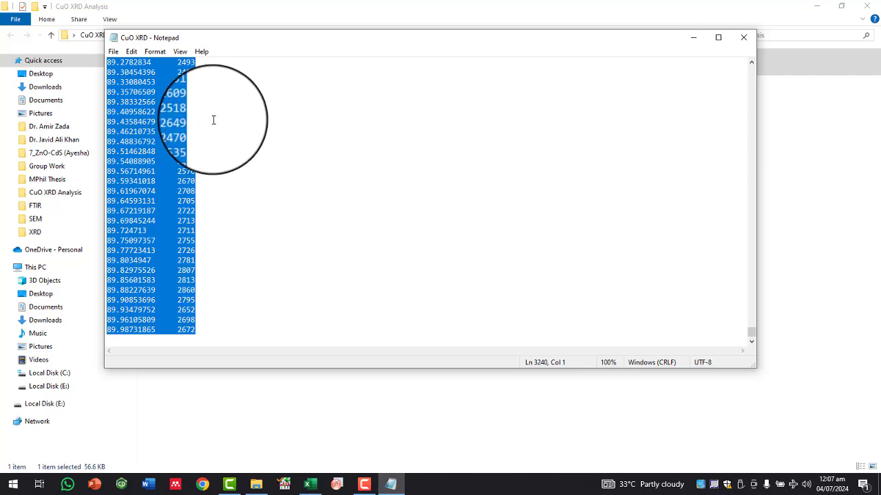
right_click(160, 128)
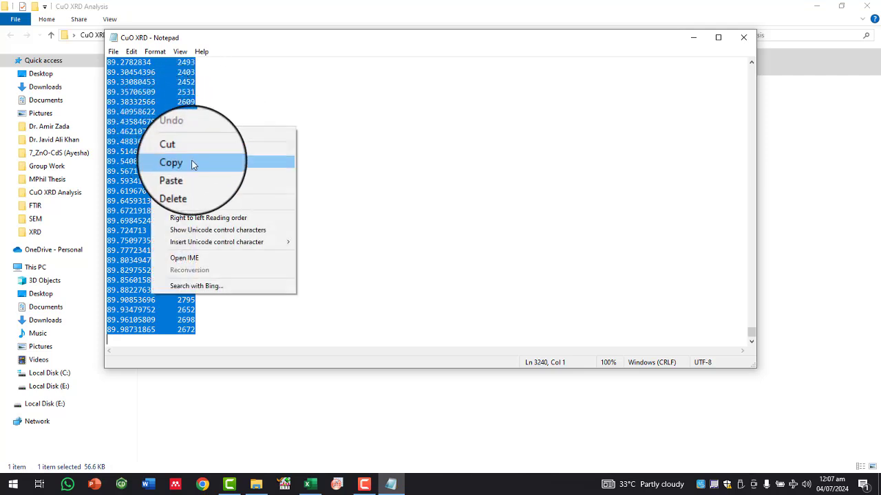
left_click(192, 164)
Step: Switch to Excel, create a blank workbook in a maximized window, and paste the copied XRD data starting at cell A1
left_click(313, 486)
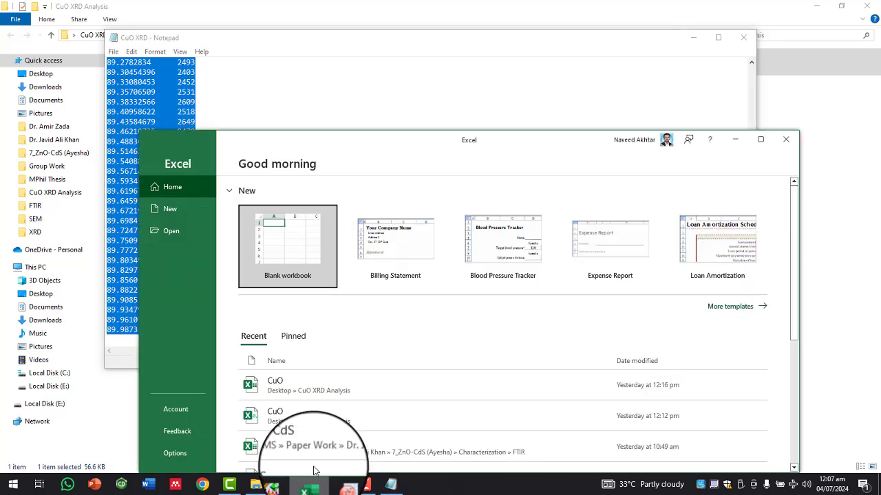
left_click(279, 237)
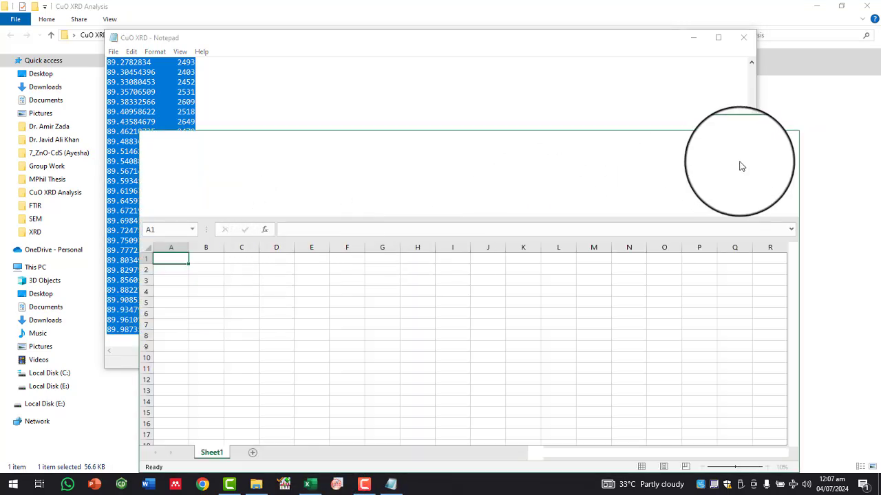
left_click(753, 141)
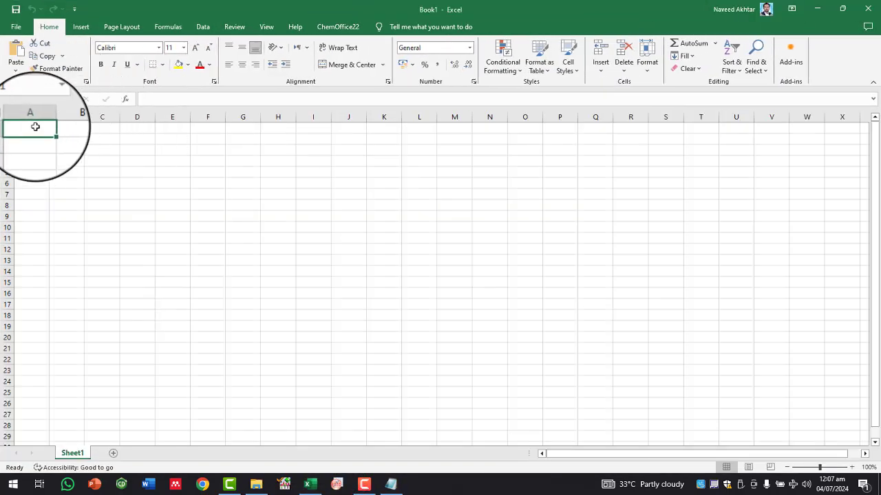
key("ctrl+v")
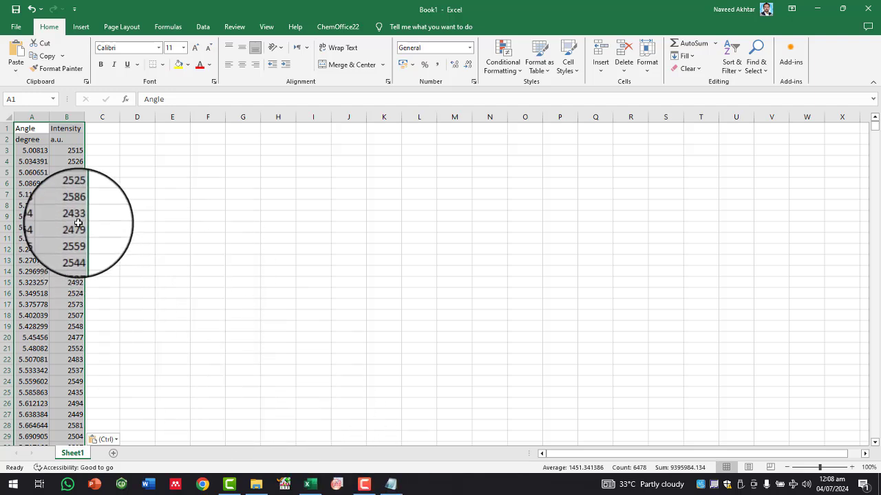
Step: Rename the worksheet Sheet1 as CuO
double_click(74, 455)
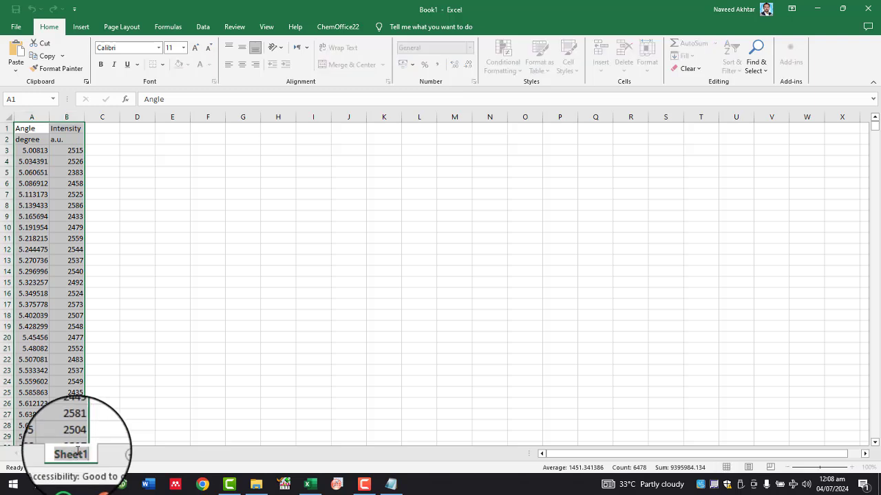
type("CuO")
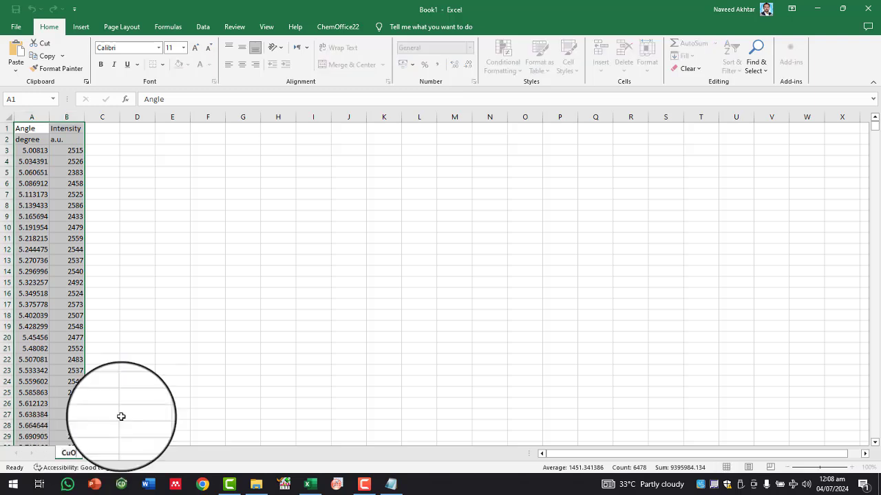
left_click(243, 315)
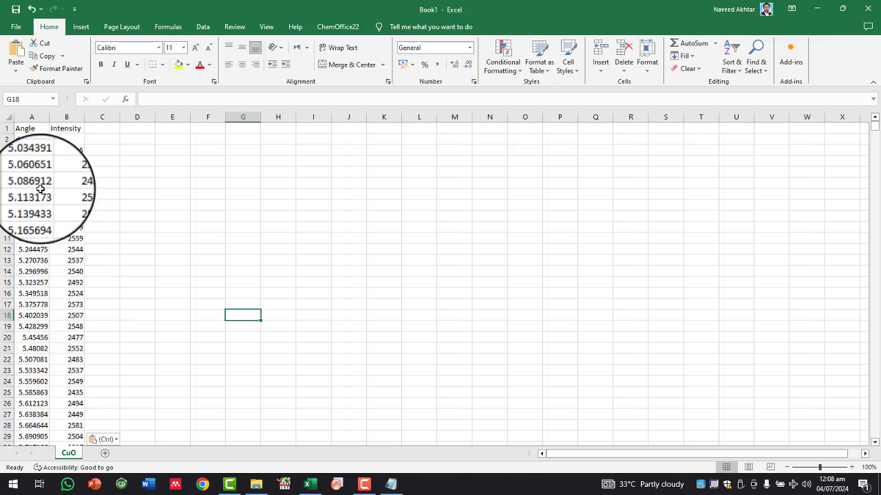
Step: Save the workbook as CuO XRD in the CuO XRD Analysis folder on the Desktop
left_click(21, 31)
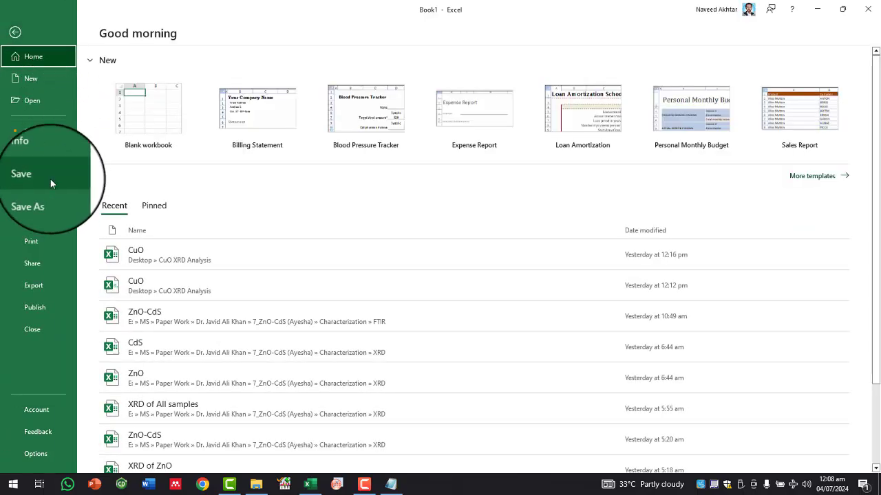
left_click(48, 198)
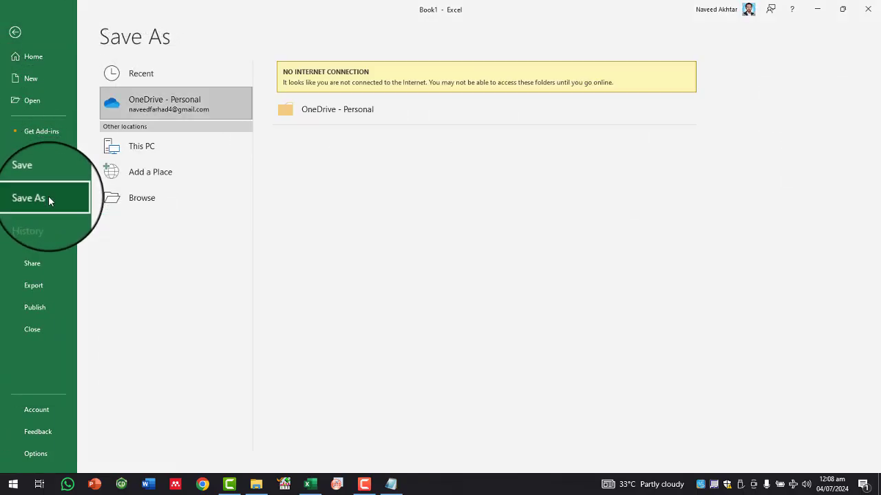
left_click(160, 200)
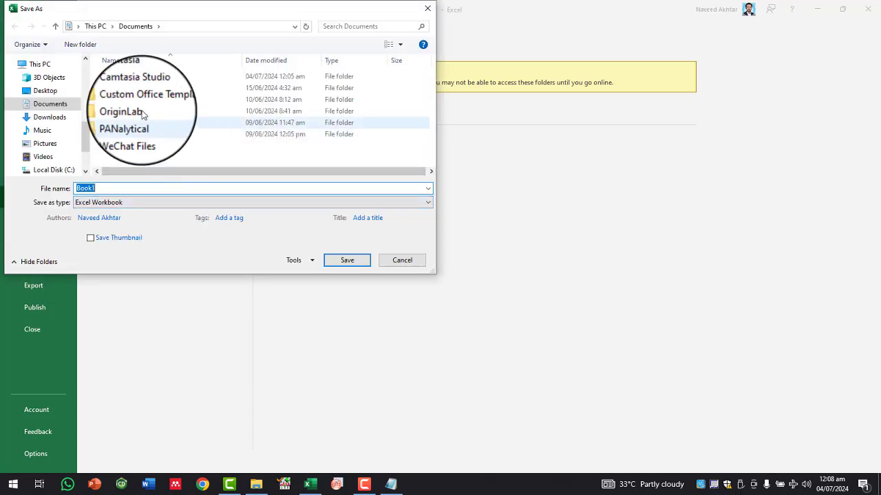
left_click(44, 90)
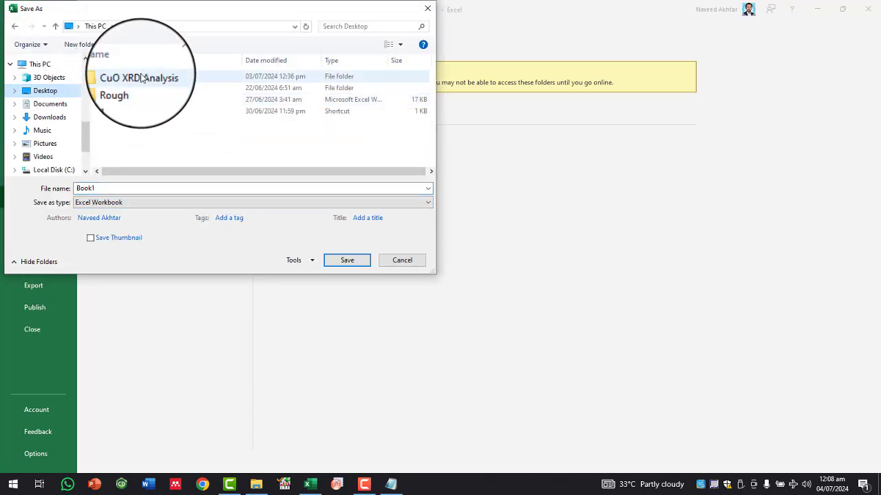
double_click(141, 78)
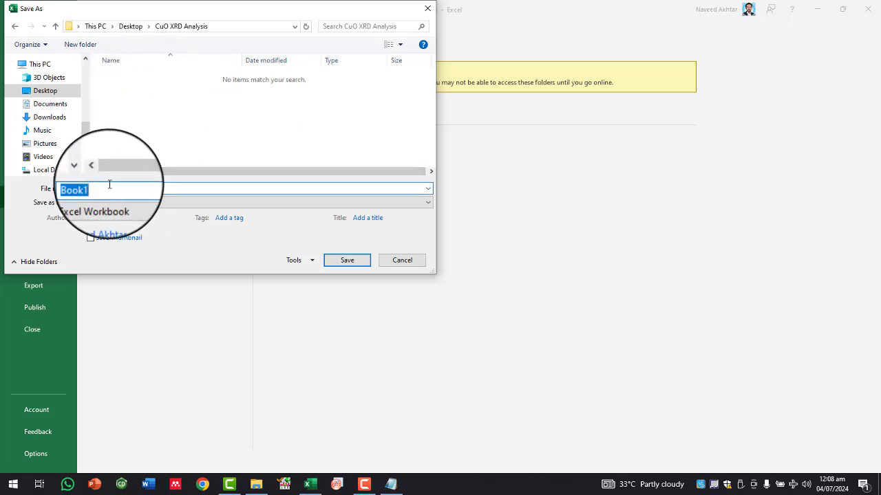
type("CuO")
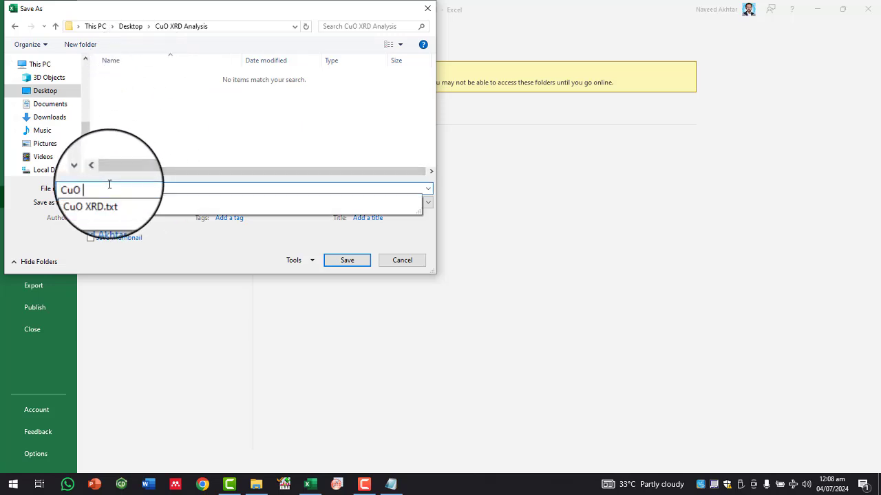
type(" XRD")
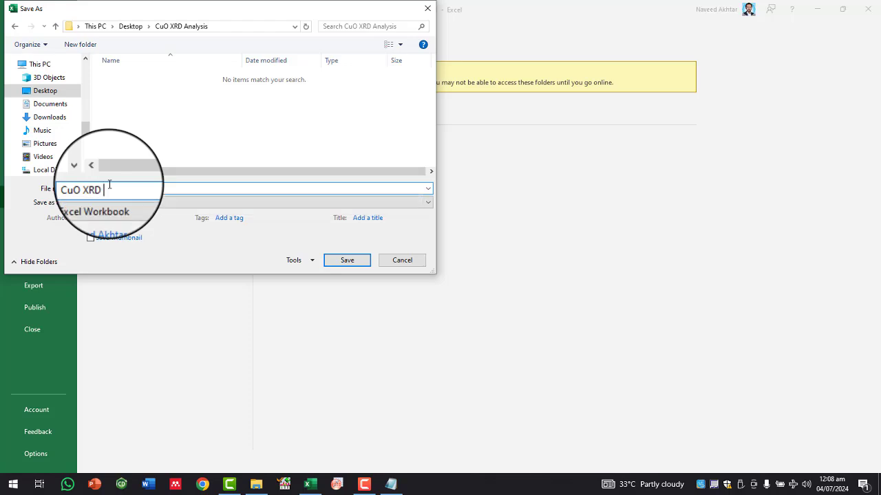
left_click(349, 264)
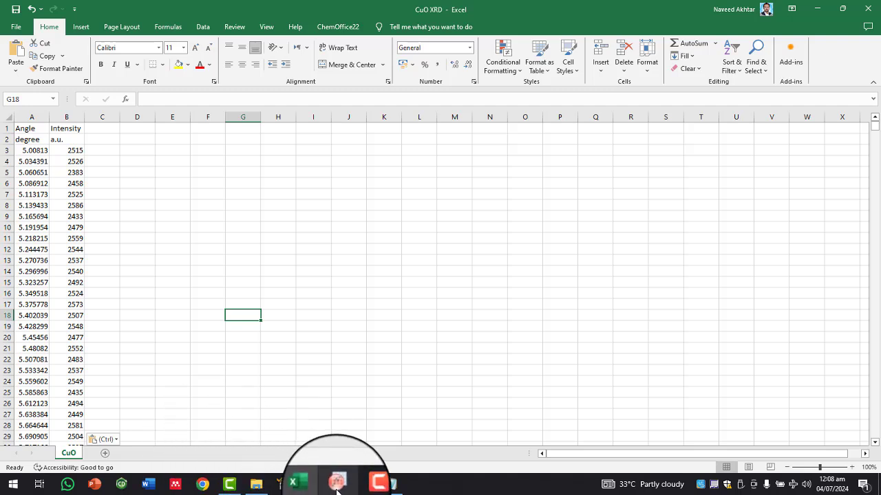
Step: Minimize the Excel workbook and launch Origin 2018 64Bit from its desktop shortcut
left_click(309, 484)
right_click(146, 196)
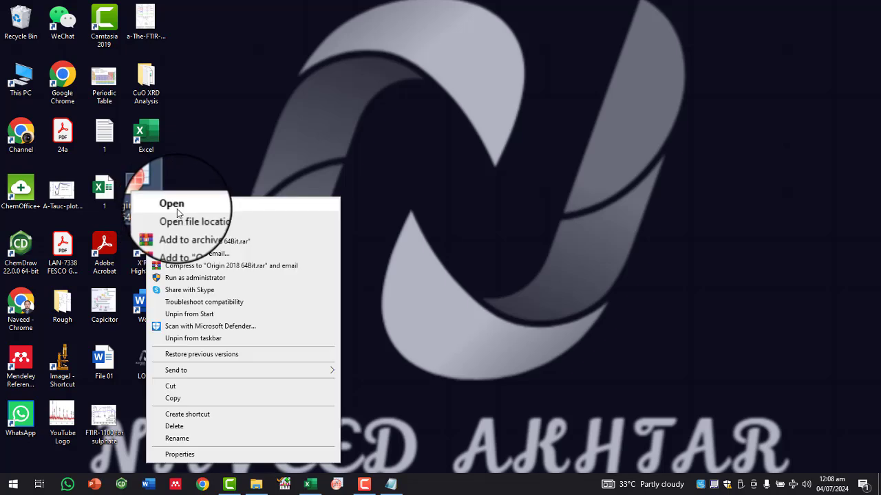
left_click(178, 210)
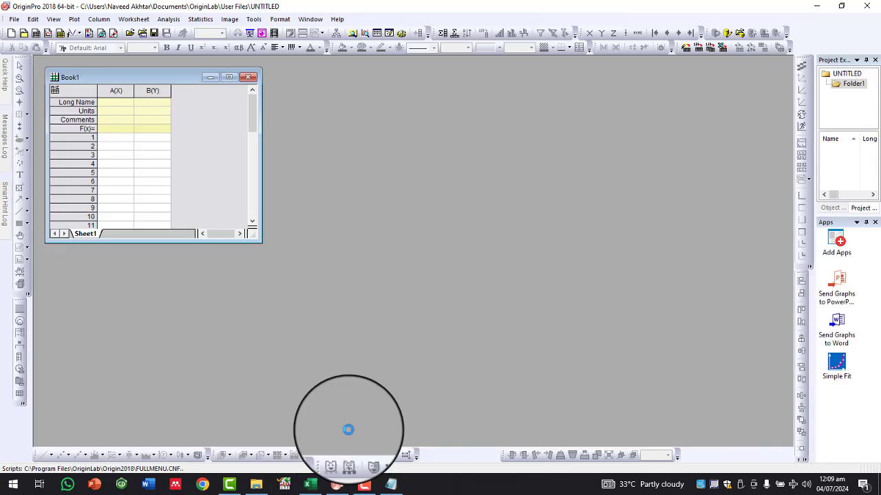
Step: Copy columns A and B from the Excel CuO sheet and paste them into Origin's Book1 worksheet starting at row 1 of column A(X)
left_click(309, 485)
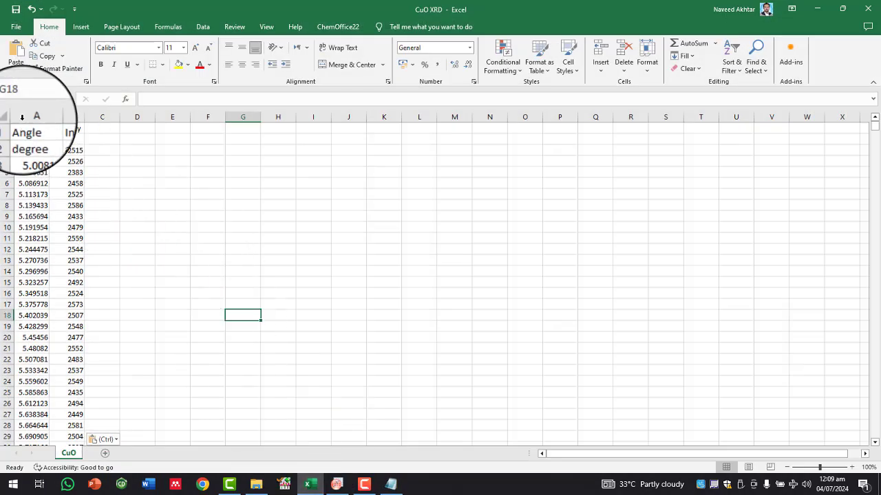
left_click_drag(31, 117, 76, 129)
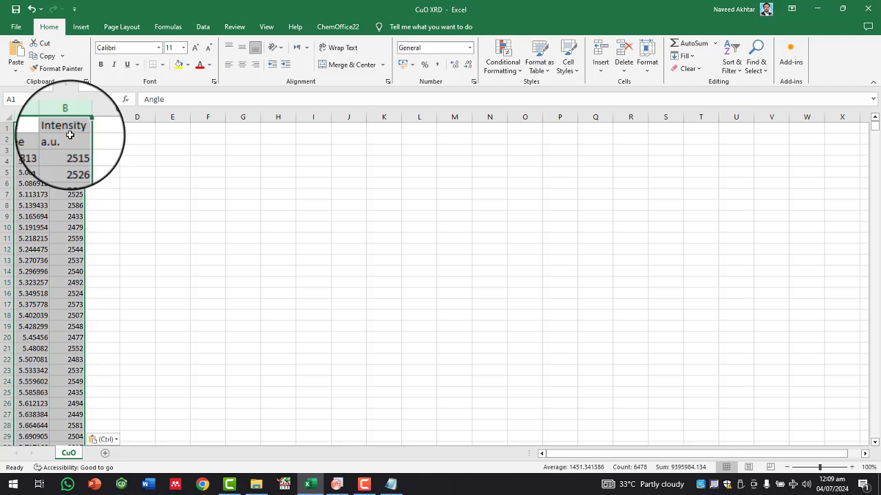
right_click(54, 184)
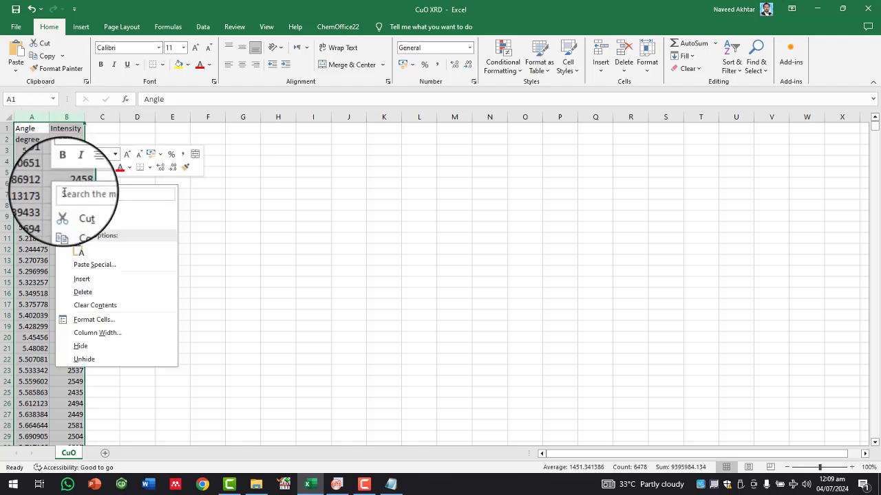
left_click(94, 221)
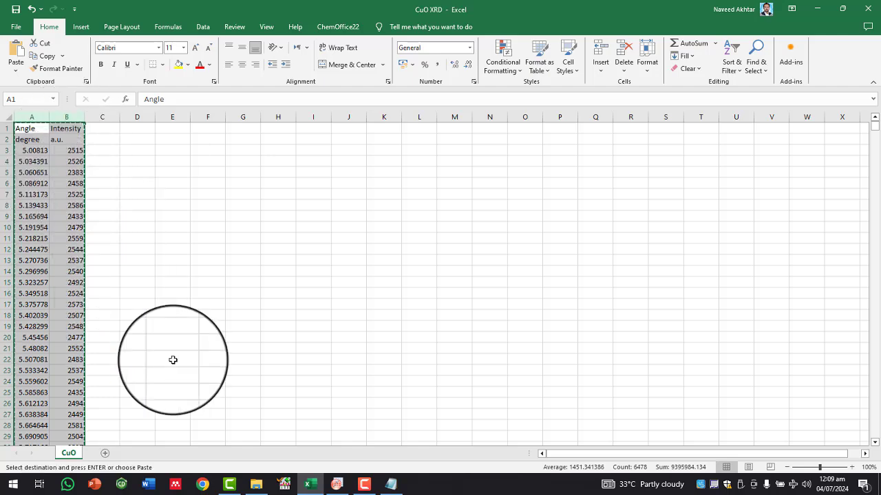
left_click(337, 485)
left_click(117, 141)
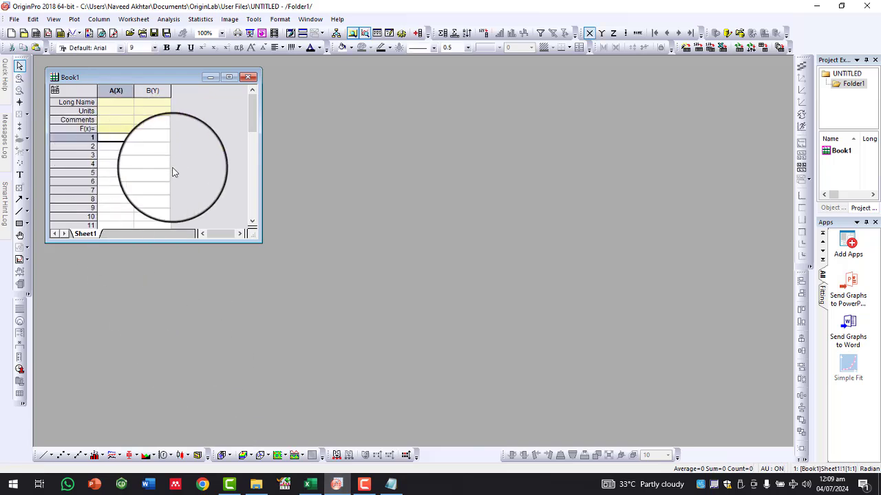
key("ctrl+v")
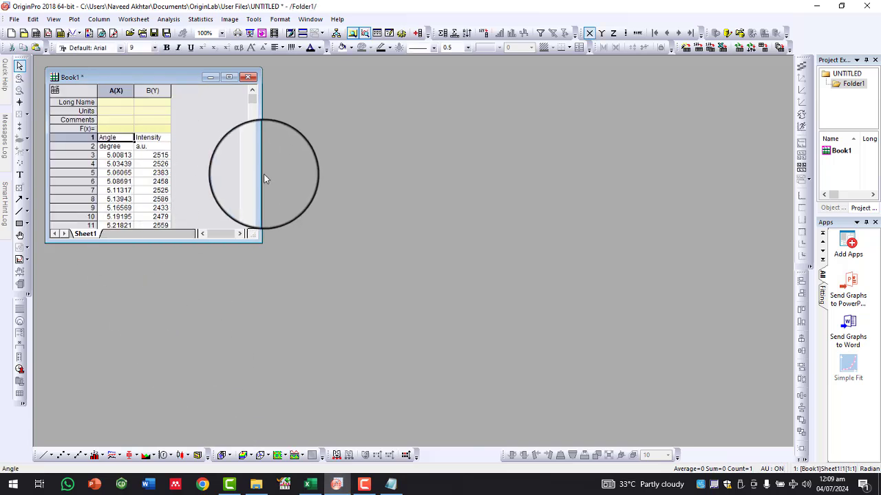
Step: Widen the Book1 window and delete the first two worksheet rows containing the Angle/Intensity and degree/a.u. labels
left_click_drag(259, 179, 322, 193)
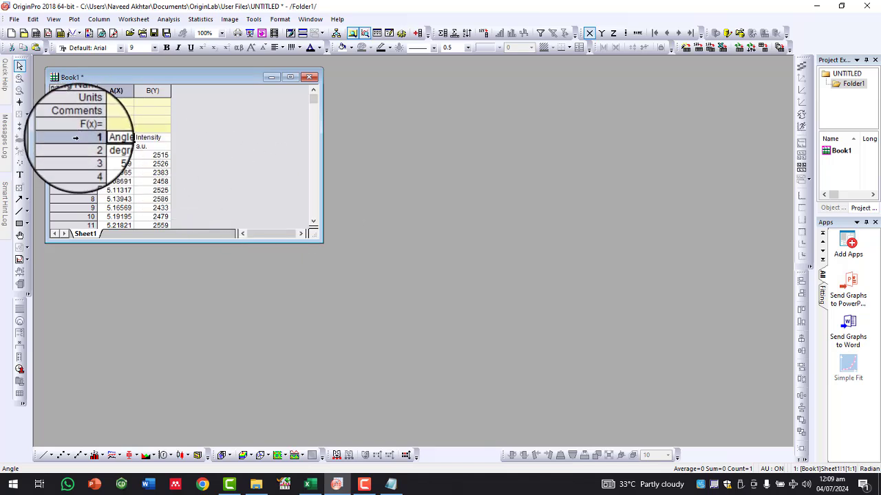
left_click_drag(76, 137, 75, 148)
right_click(124, 143)
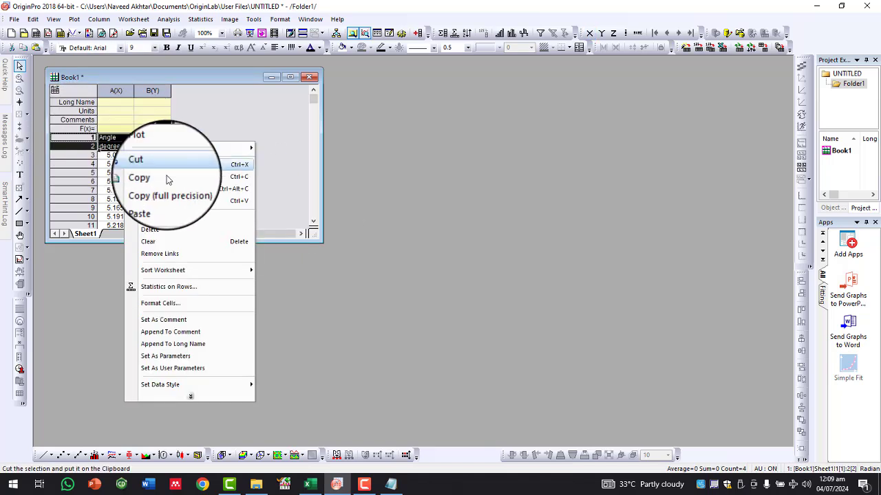
left_click(165, 232)
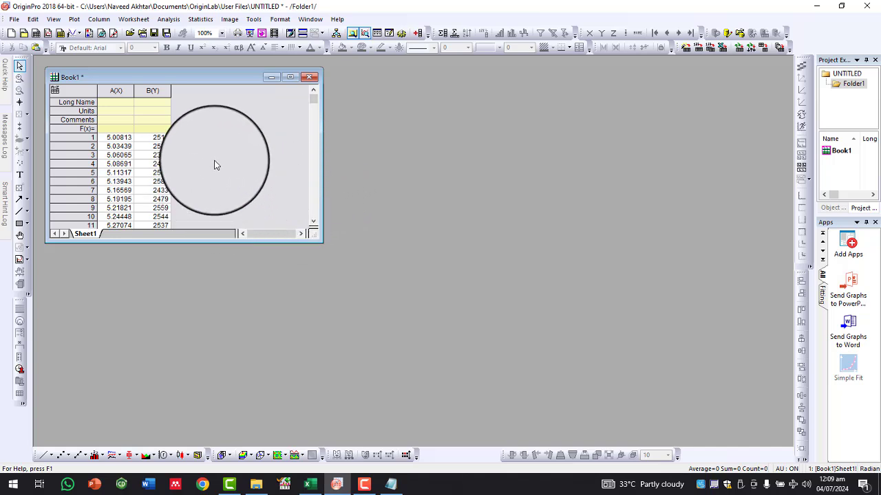
Step: Export the worksheet as an ASCII file named CuO, type All Files (*.*), into the Desktop's CuO XRD Analysis folder
left_click(10, 18)
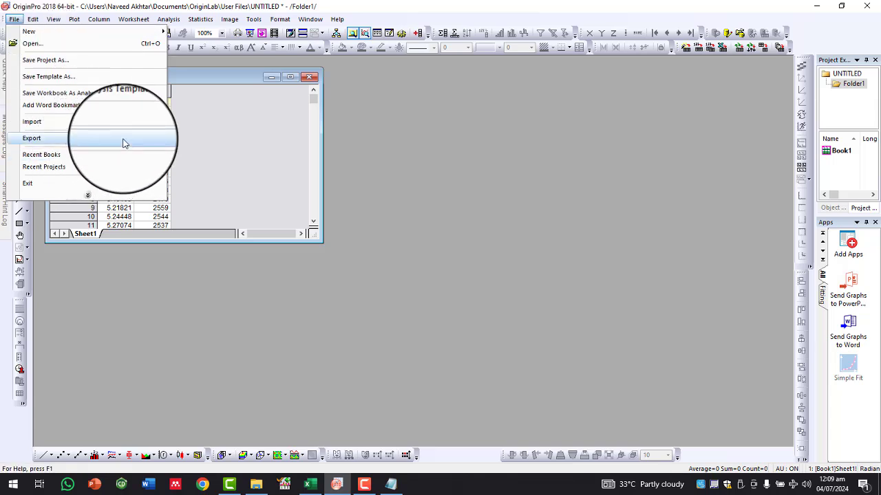
mouse_move(133, 139)
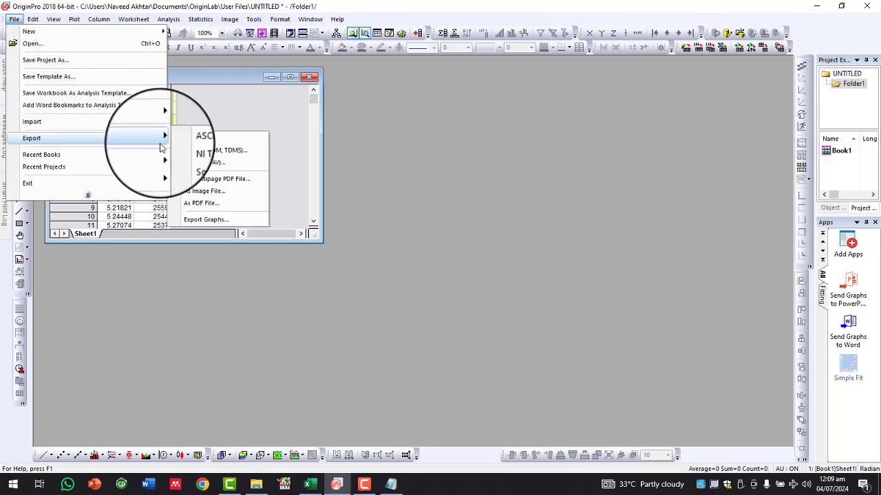
left_click(199, 139)
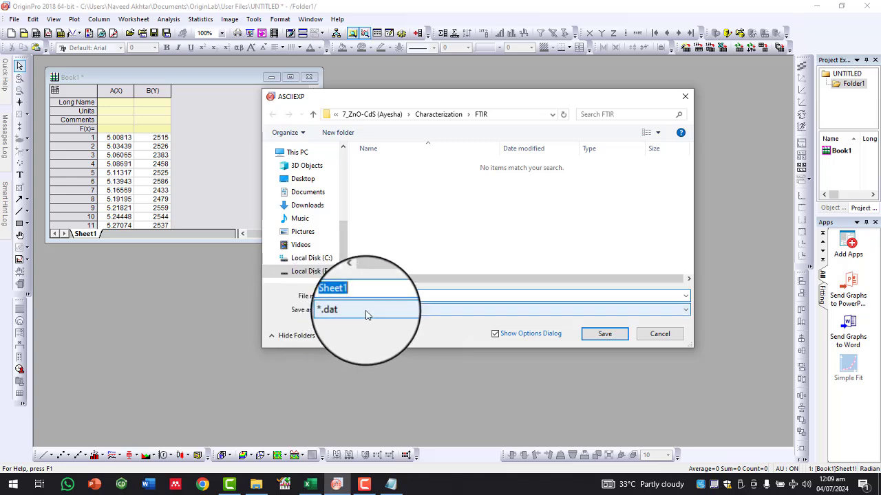
left_click(367, 311)
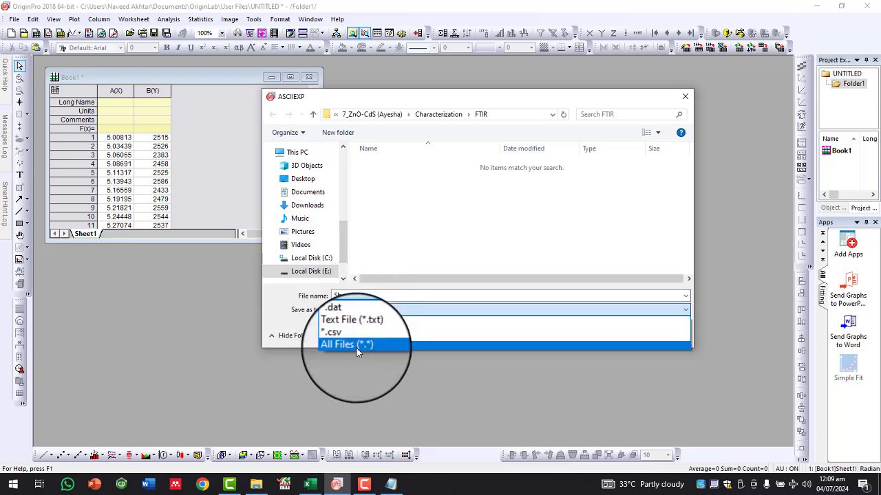
left_click(357, 345)
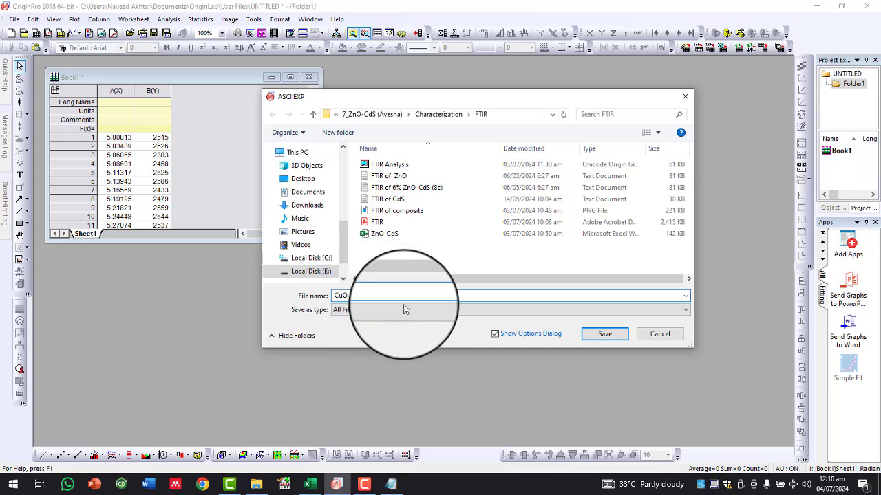
left_click(317, 180)
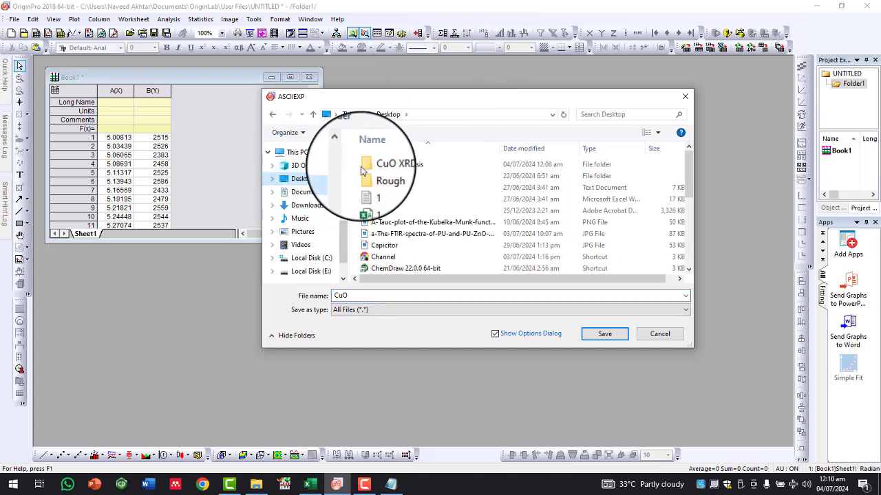
double_click(405, 165)
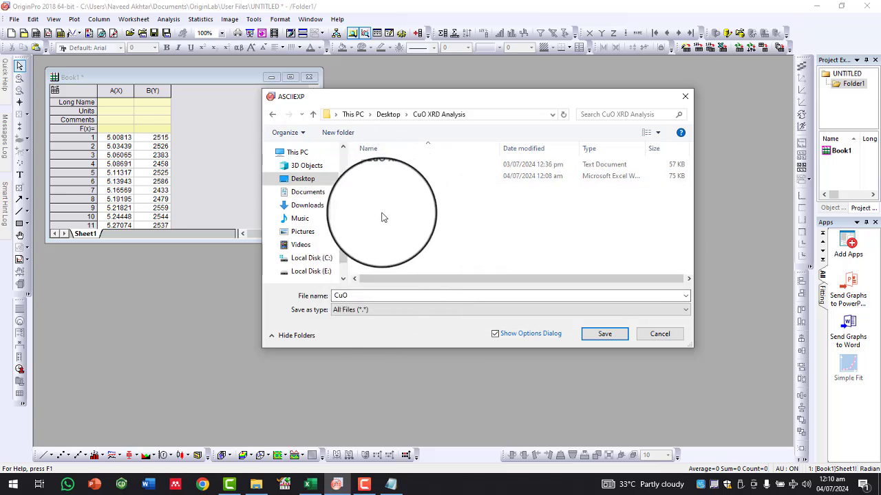
left_click(613, 335)
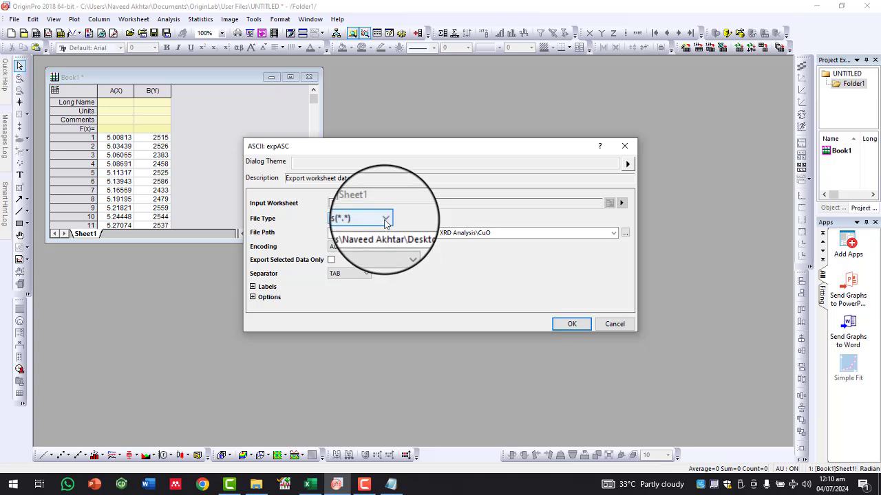
Step: Set the ASCII export's file type to All Files(*.*), reselect CuO in the CuO XRD Analysis folder as its path, and run the export
left_click(386, 219)
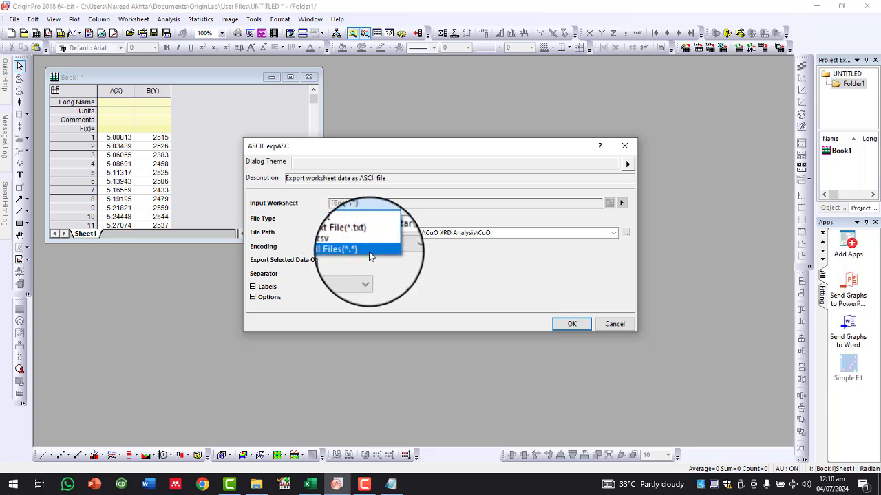
left_click(347, 249)
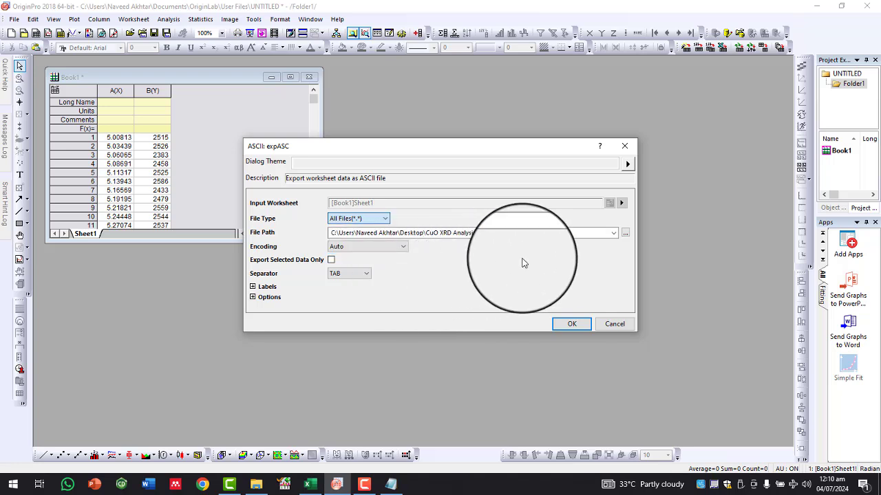
left_click(624, 235)
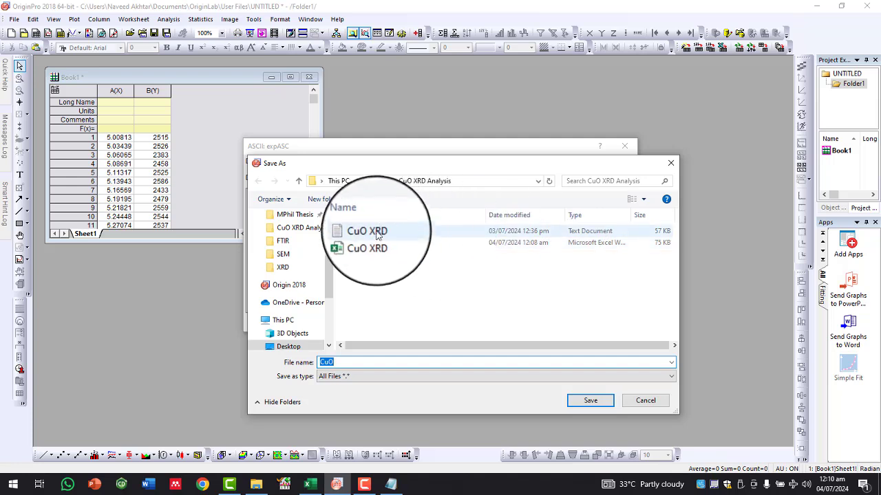
left_click(591, 402)
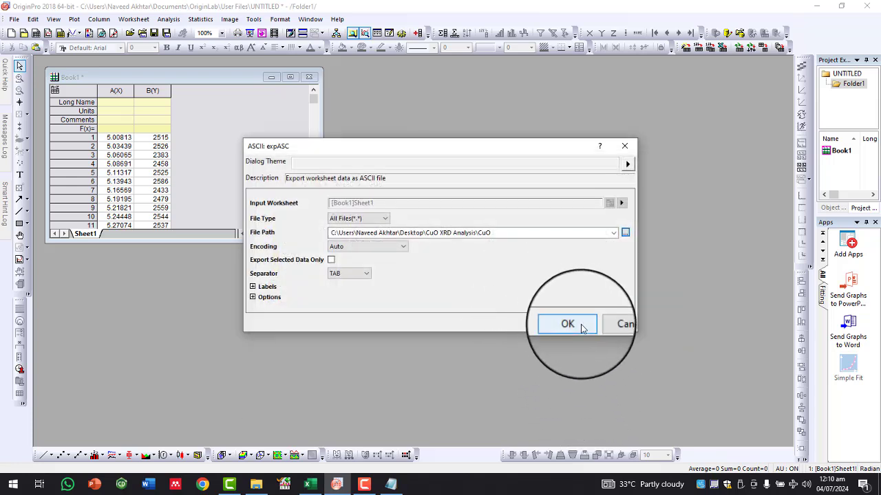
left_click(567, 324)
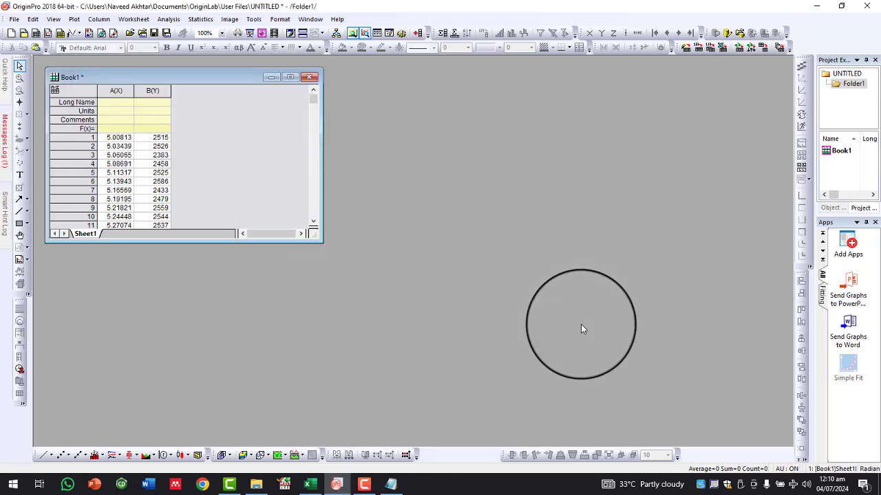
Step: Open the CuO XRD Analysis folder from the desktop and rename the exported CuO file to CuO.asc
key("super+d")
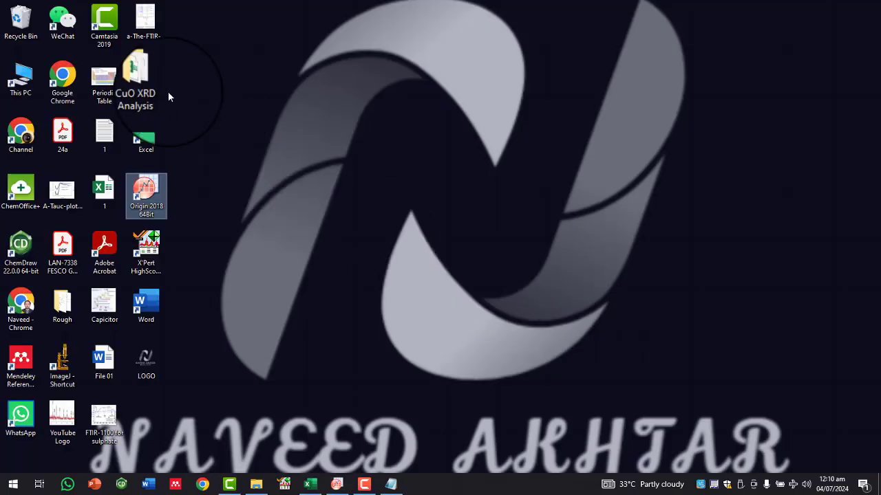
double_click(147, 84)
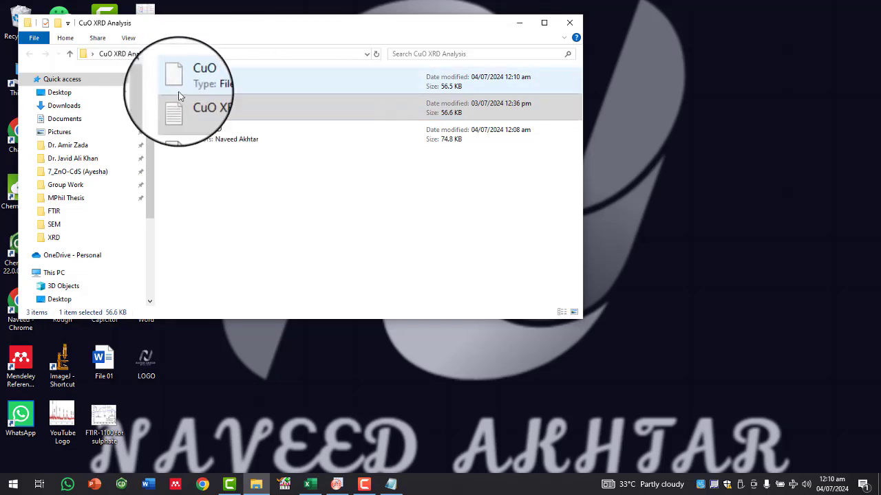
left_click(214, 83)
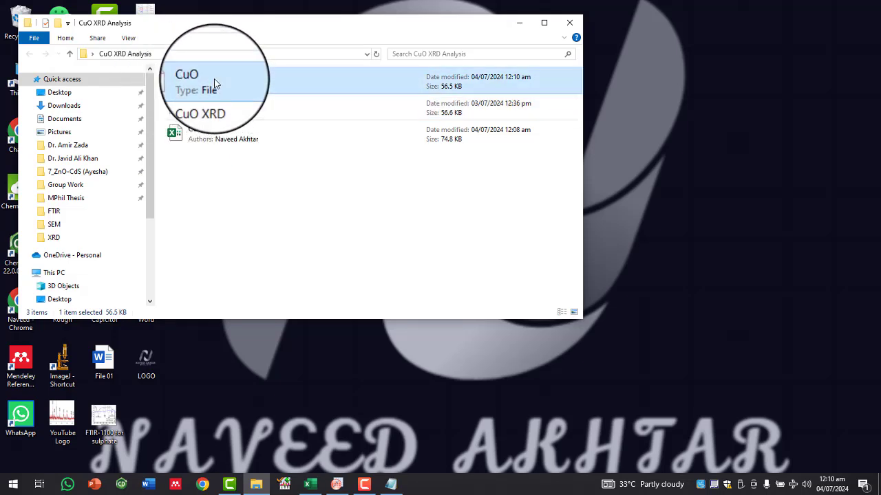
key("F2")
left_click(212, 76)
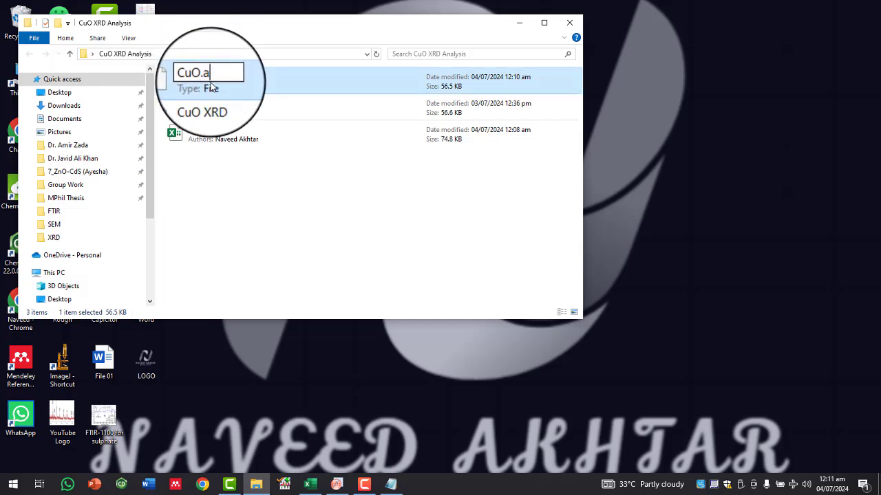
type(".asc")
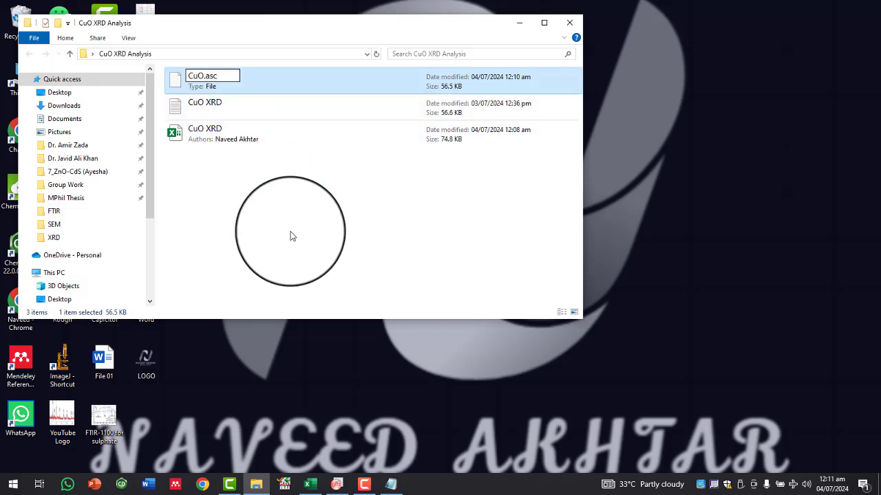
left_click(291, 236)
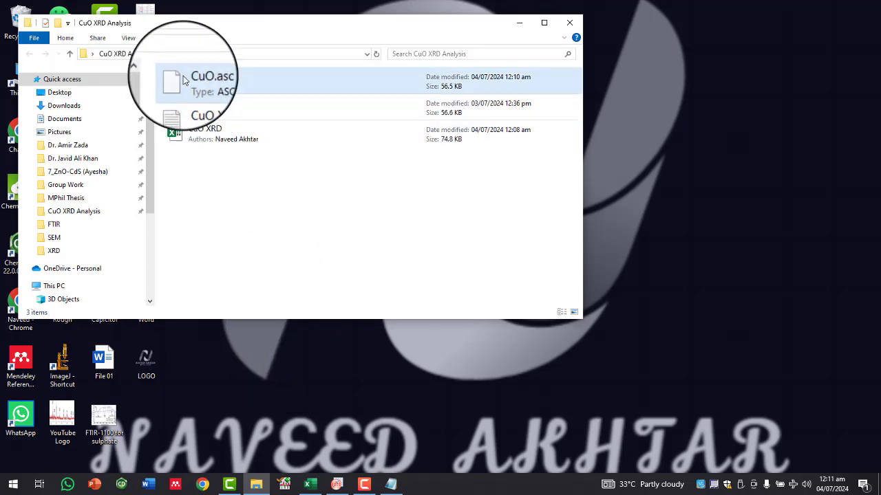
Step: Minimize the folder window and launch X'Pert HighScore Plus from its desktop shortcut
left_click(308, 429)
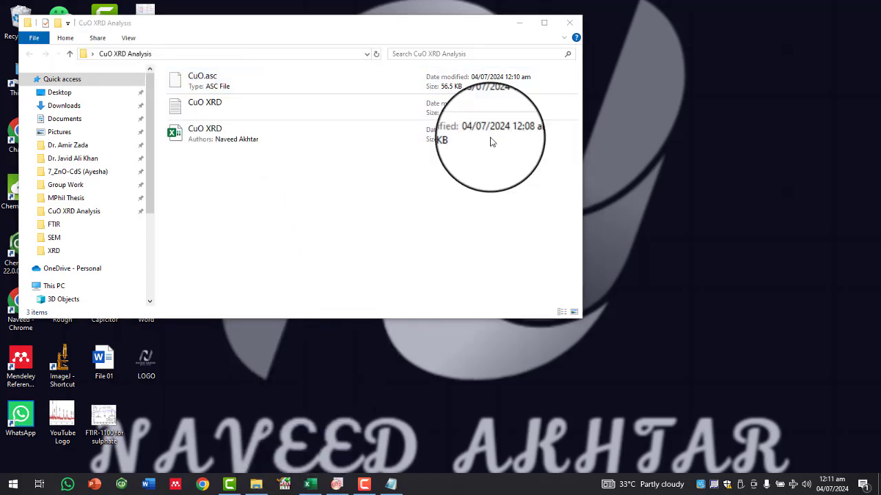
left_click(520, 23)
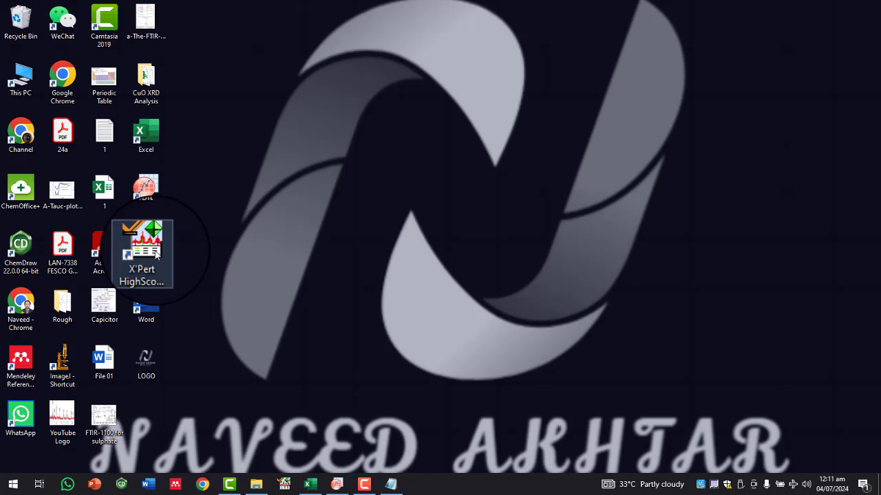
double_click(157, 255)
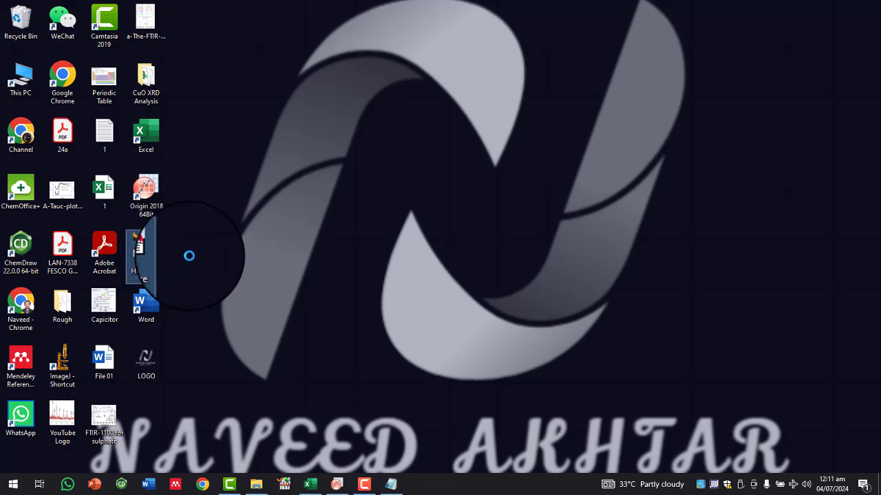
right_click(152, 255)
left_click(219, 218)
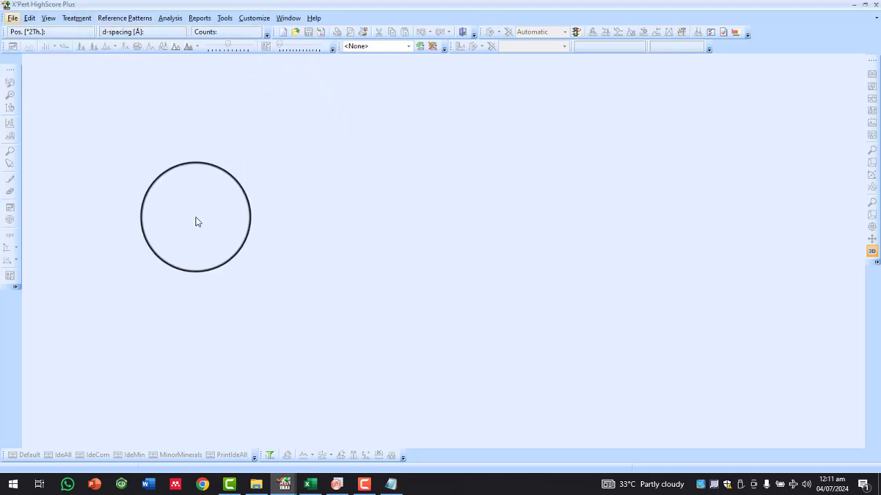
Step: Reopen the CuO XRD Analysis folder from the desktop and try to bring CuO.asc into X'Pert HighScore Plus
key("super+d")
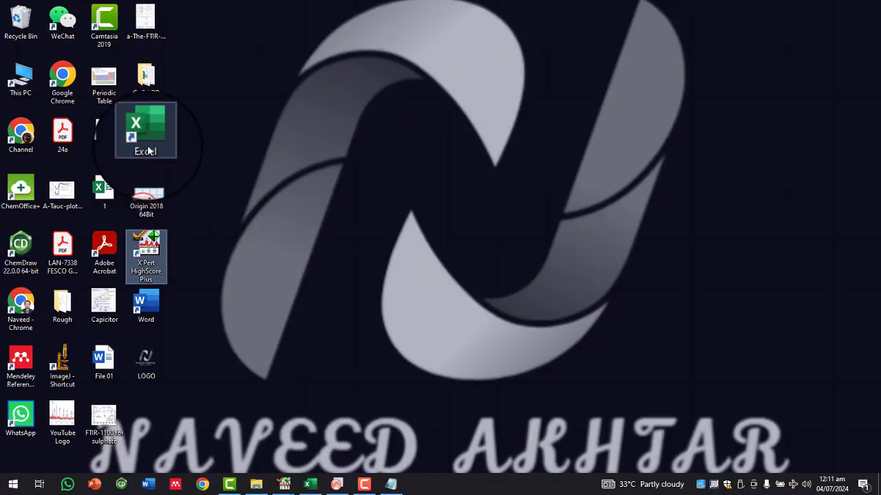
double_click(152, 95)
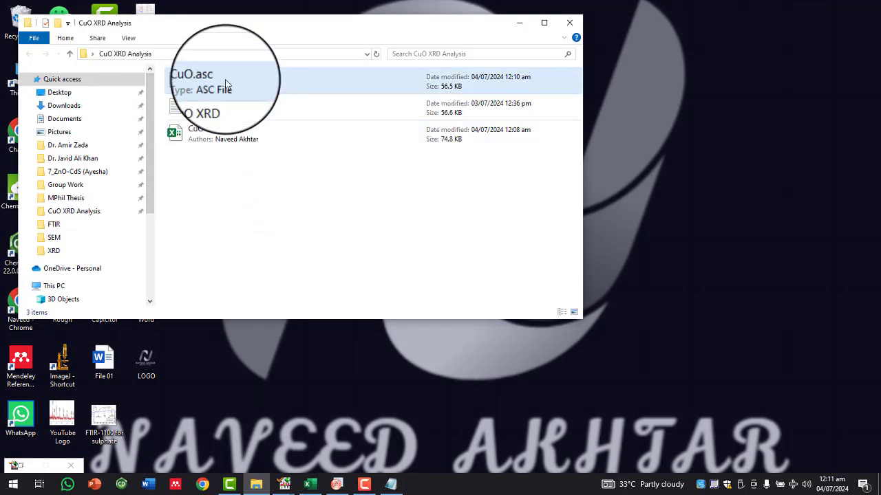
left_click_drag(225, 80, 236, 451)
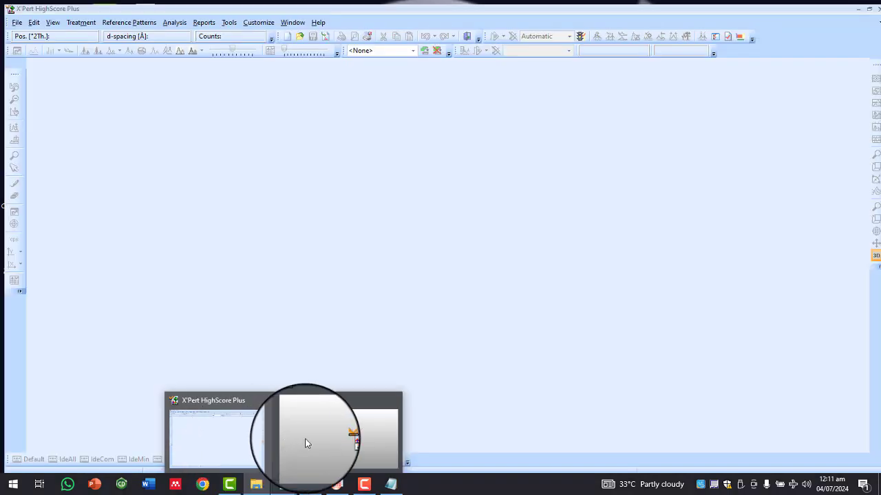
left_click(346, 435)
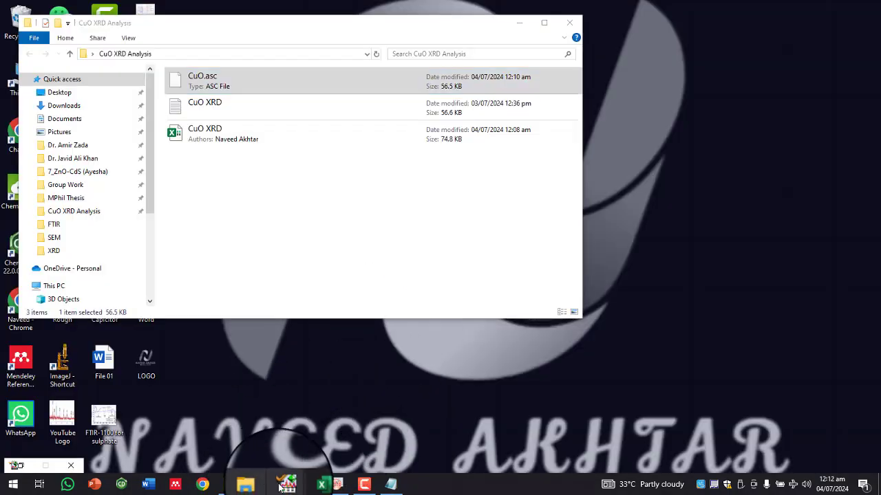
left_click(248, 444)
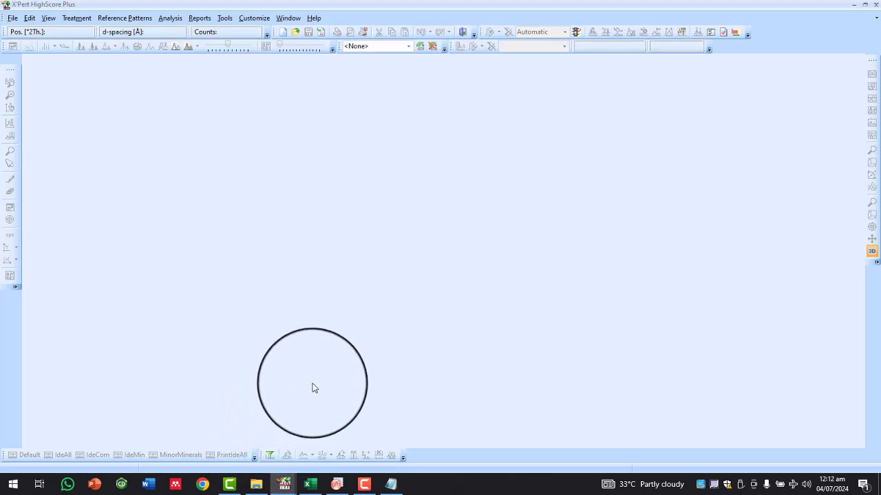
left_click(289, 487)
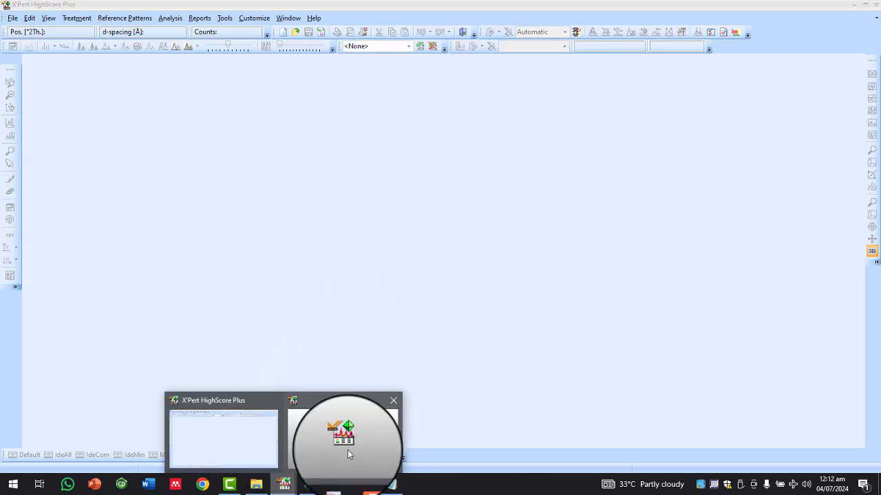
left_click(348, 450)
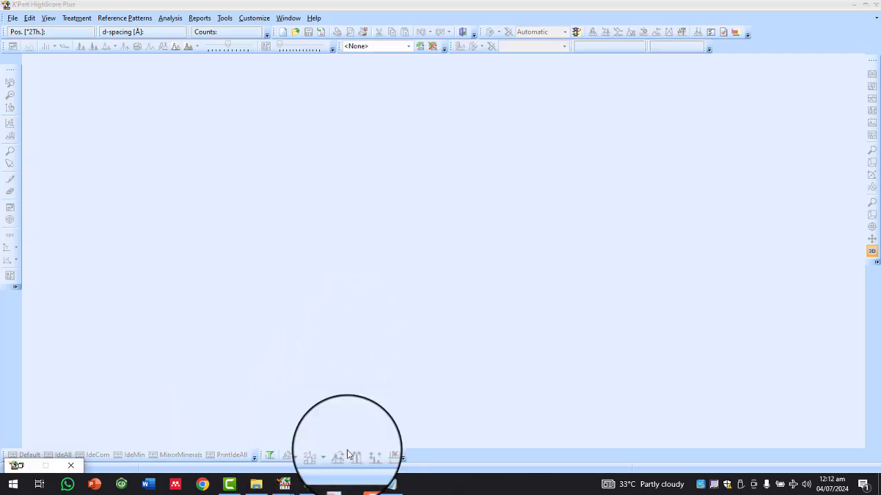
right_click(283, 491)
left_click(284, 468)
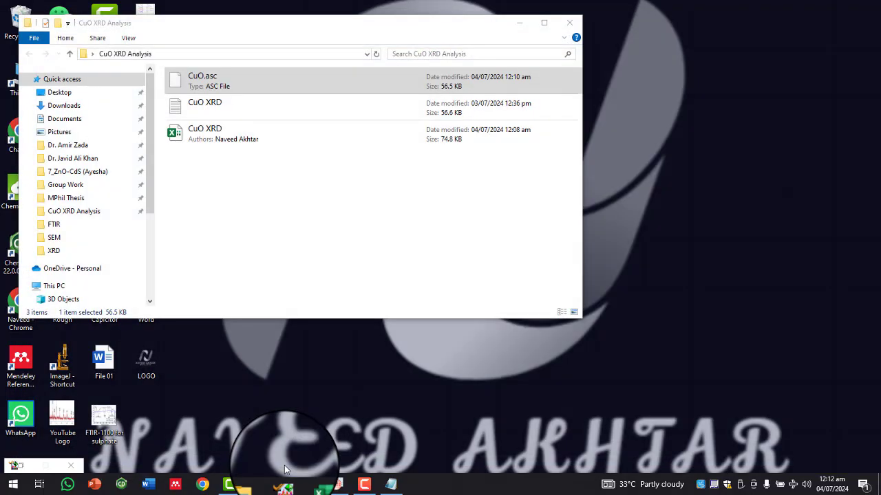
mouse_move(287, 490)
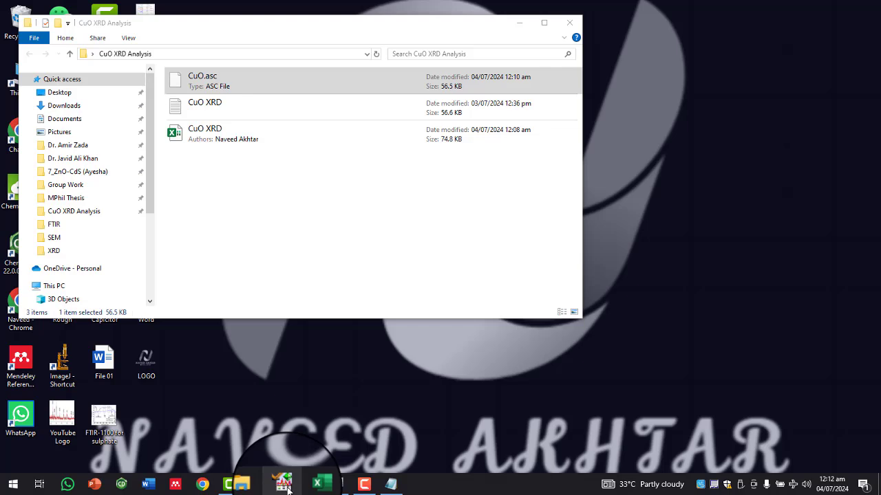
Step: Place the CuO XRD Analysis folder window over X'Pert HighScore Plus and drop CuO.asc into the program's empty workspace
left_click(288, 489)
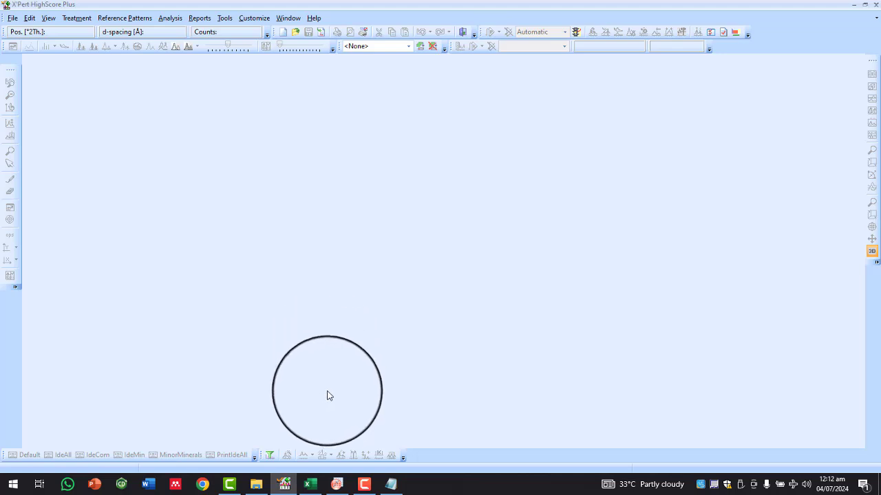
key("alt+Tab")
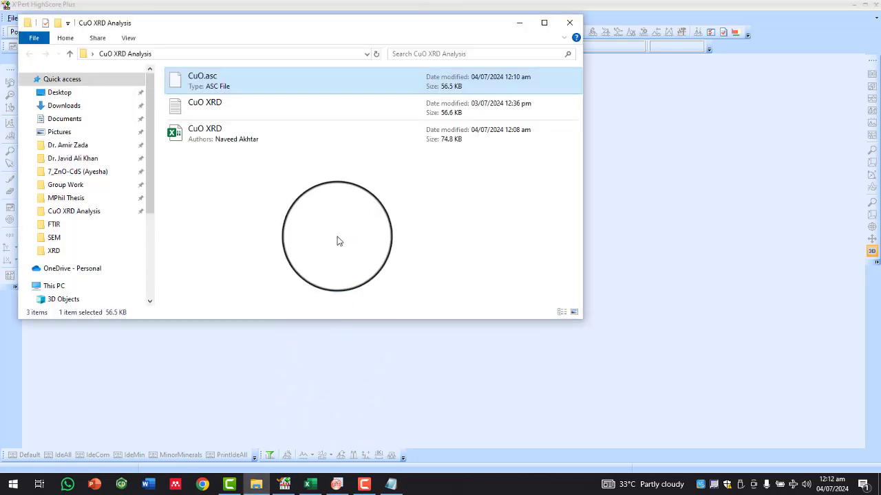
left_click_drag(215, 78, 283, 249)
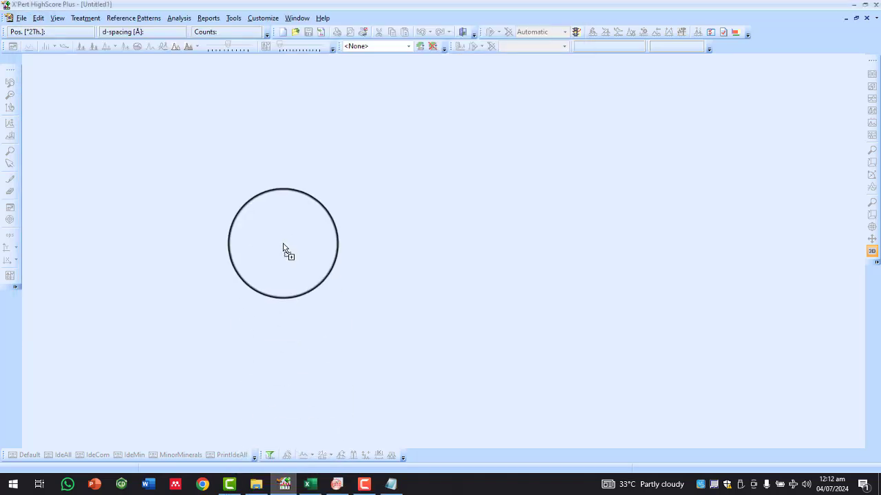
Step: Load CuO.asc into the empty workspace, then determine and accept its automatic background with granularity 26 and bending factor 5
left_click_drag(283, 249, 327, 259)
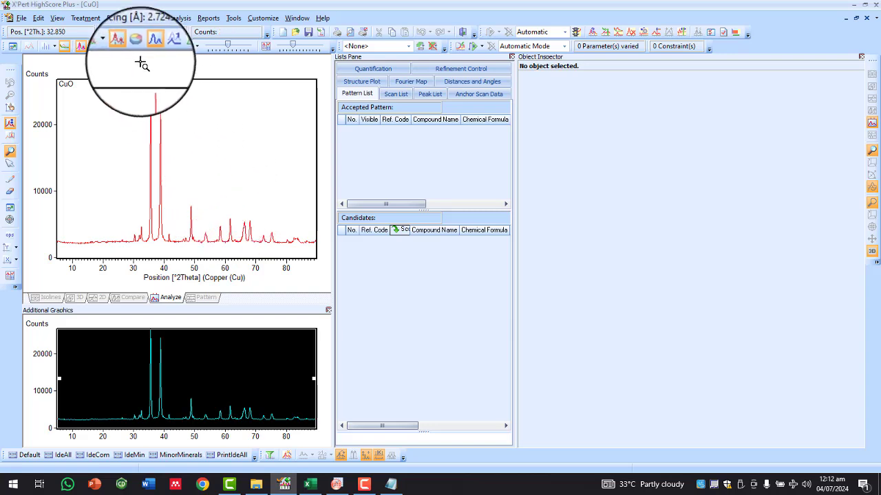
left_click(86, 20)
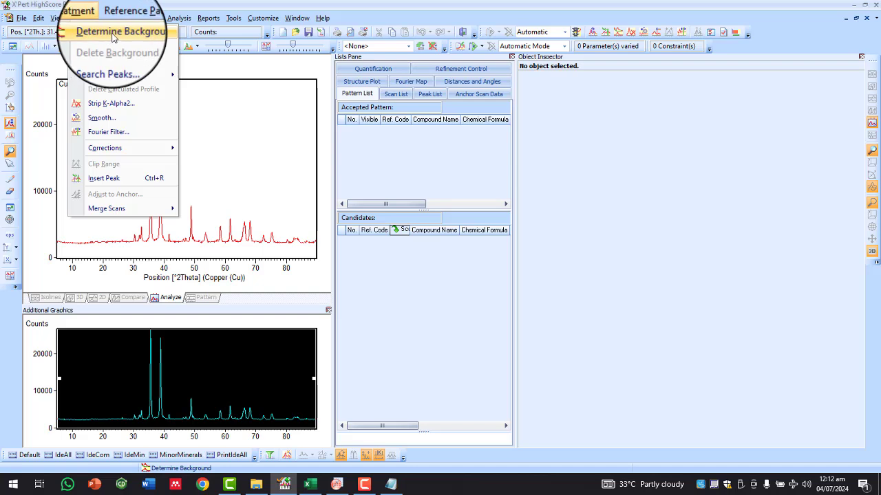
left_click(113, 38)
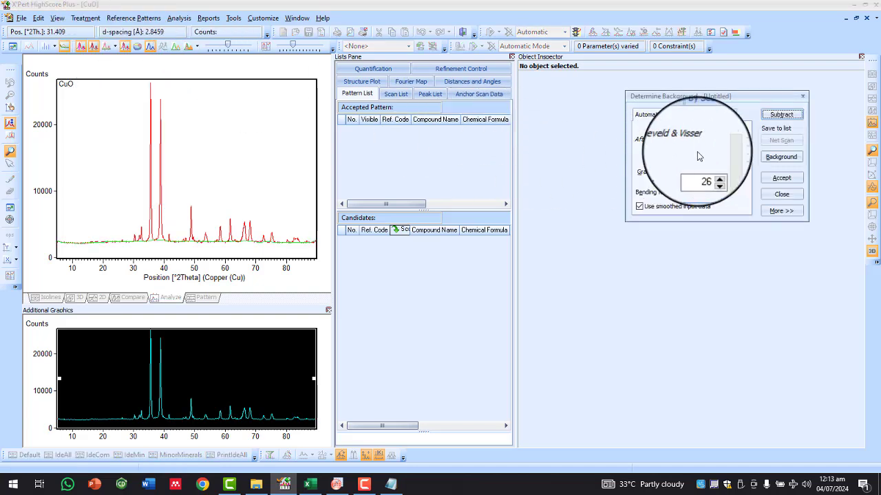
left_click(775, 159)
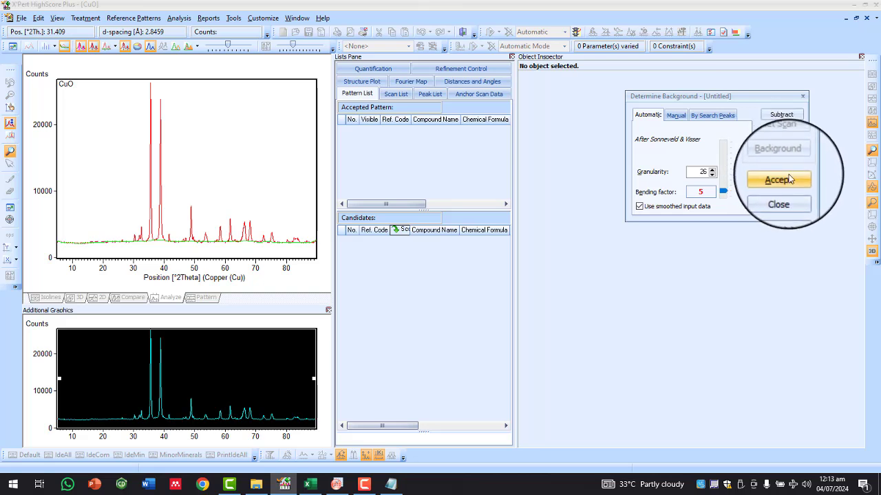
left_click(788, 175)
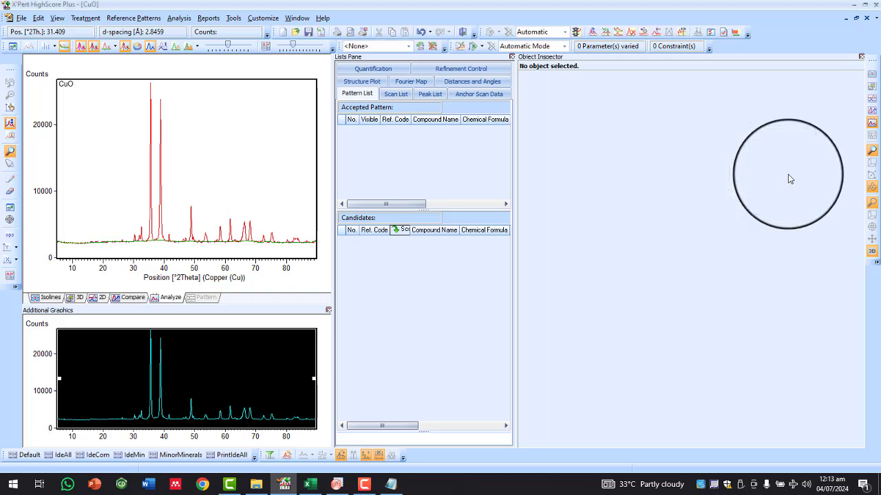
Step: Strip the K-Alpha2 contribution from the CuO scan and replace the original scan with the stripped one
left_click(85, 18)
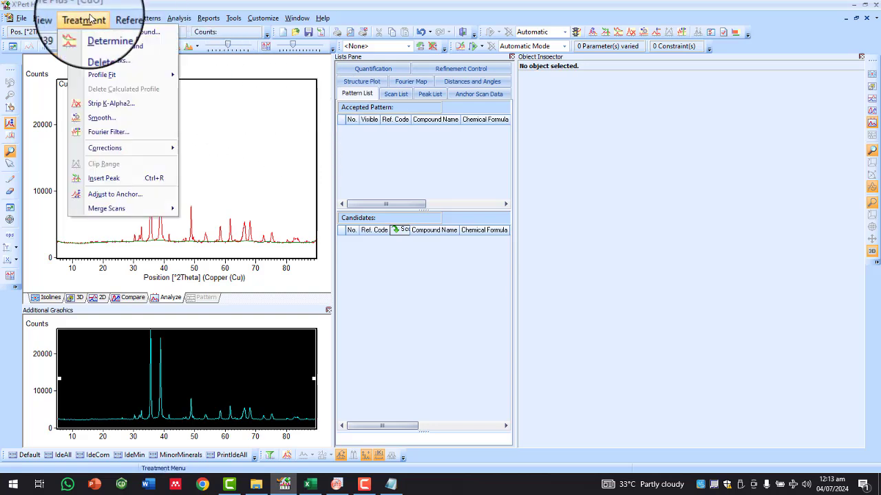
left_click(113, 103)
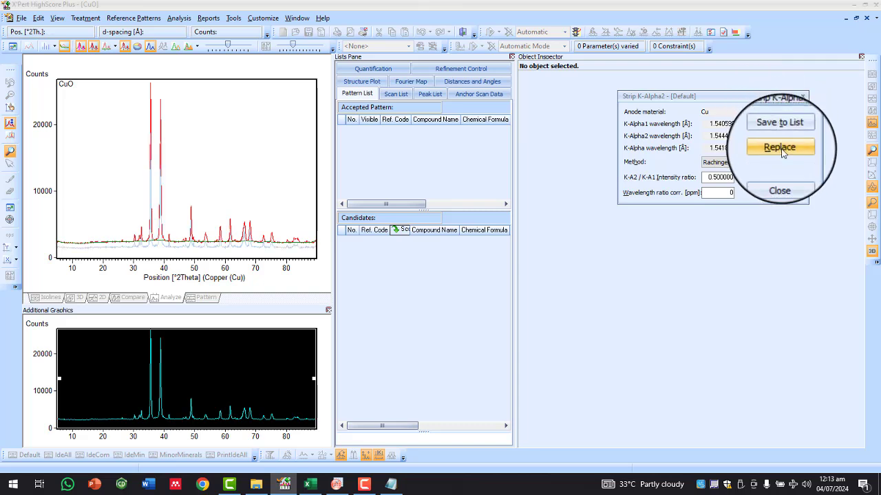
left_click(780, 147)
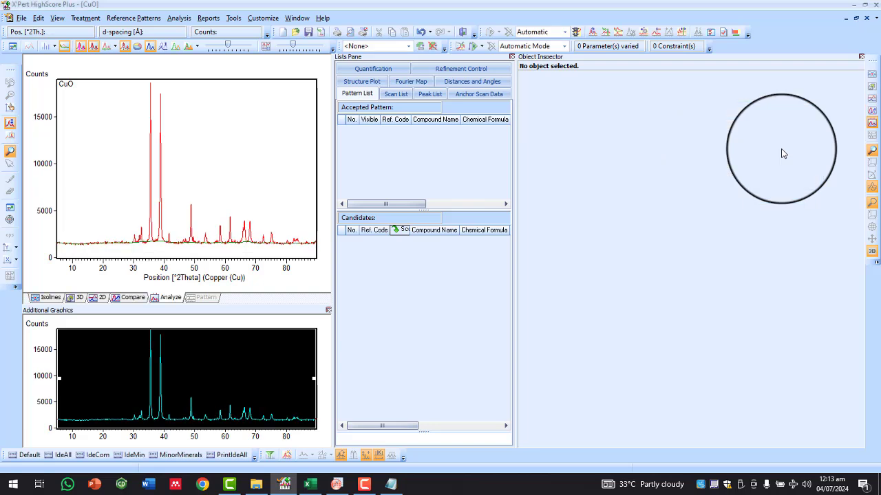
Step: Search the CuO scan for peaks, set the minimum significance to 10.00, repeat the search and accept the found peaks
left_click(85, 18)
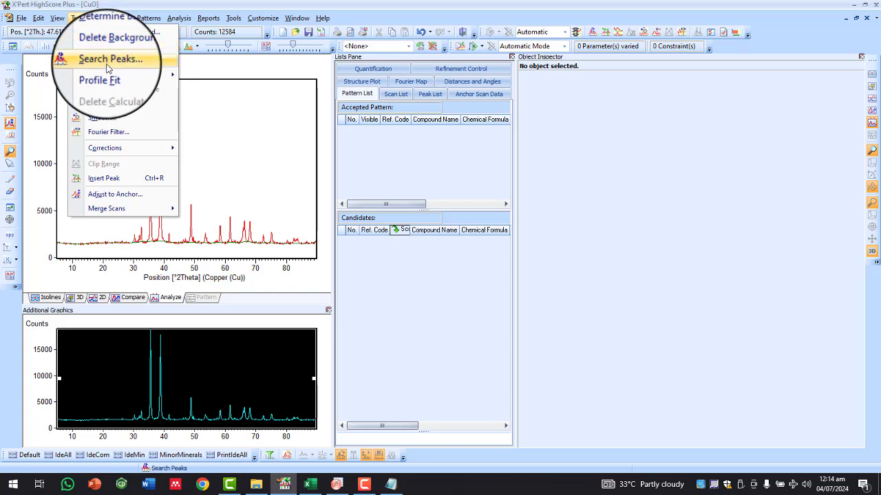
left_click(103, 60)
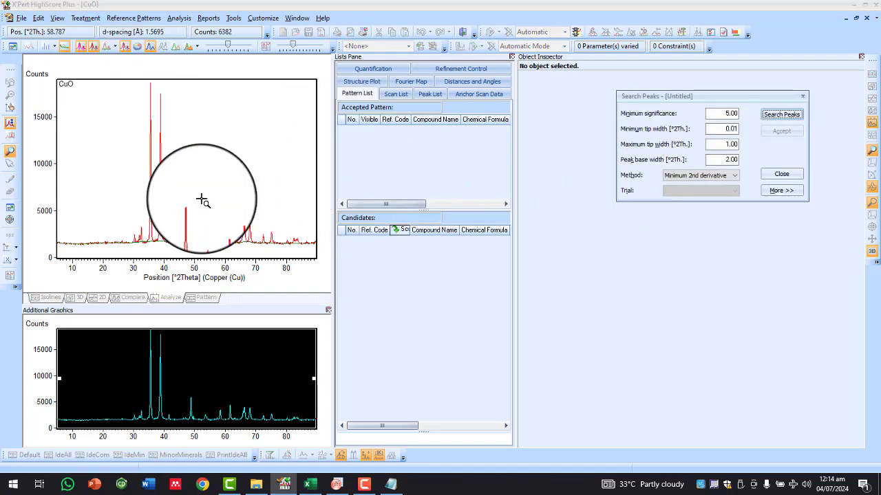
left_click(782, 114)
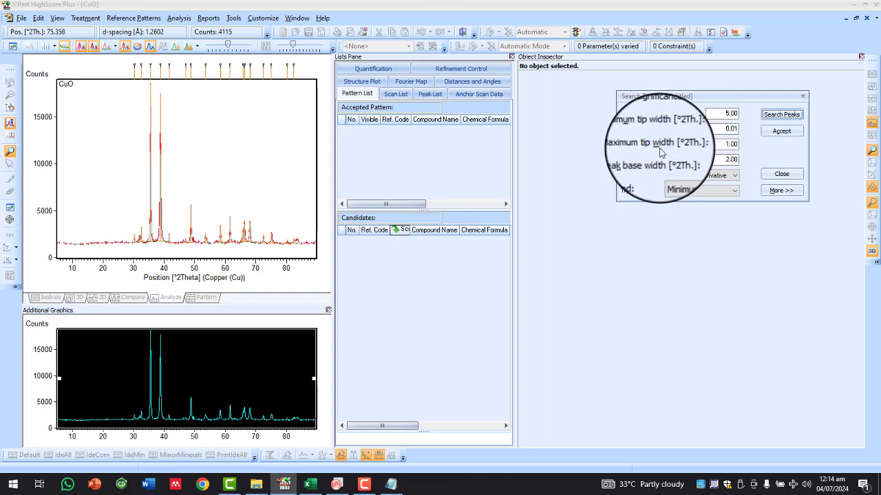
left_click(726, 113)
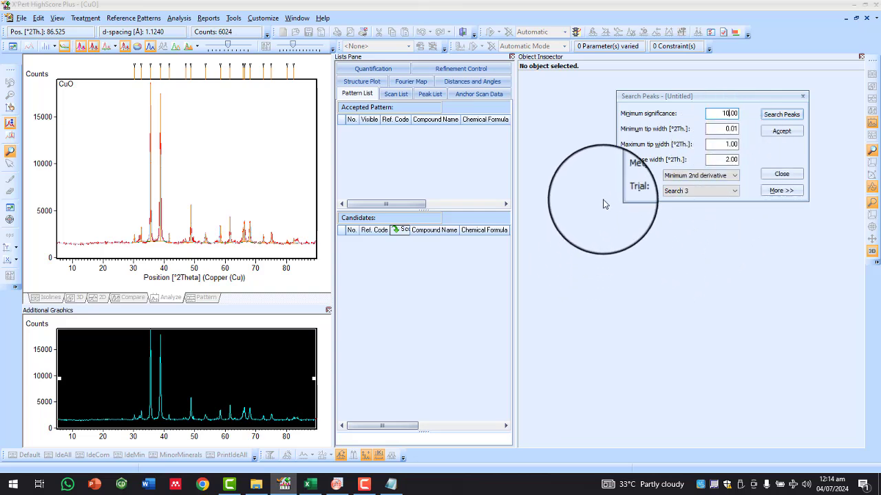
left_click(781, 115)
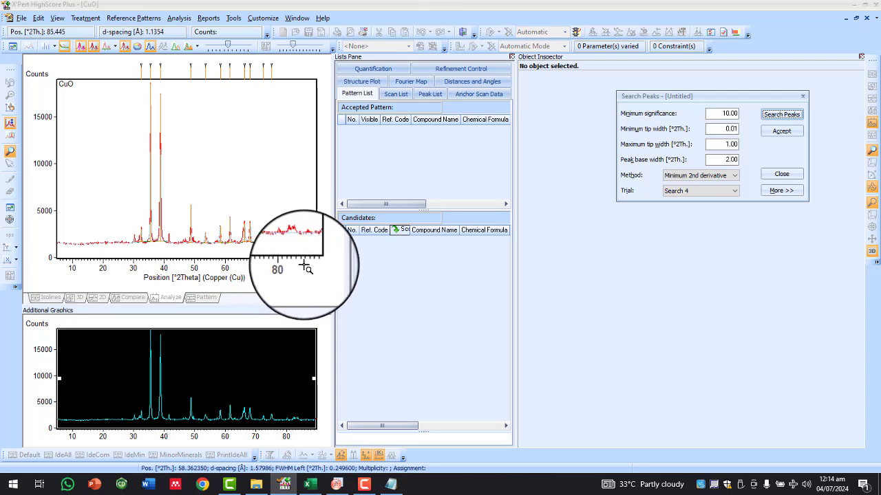
left_click(782, 131)
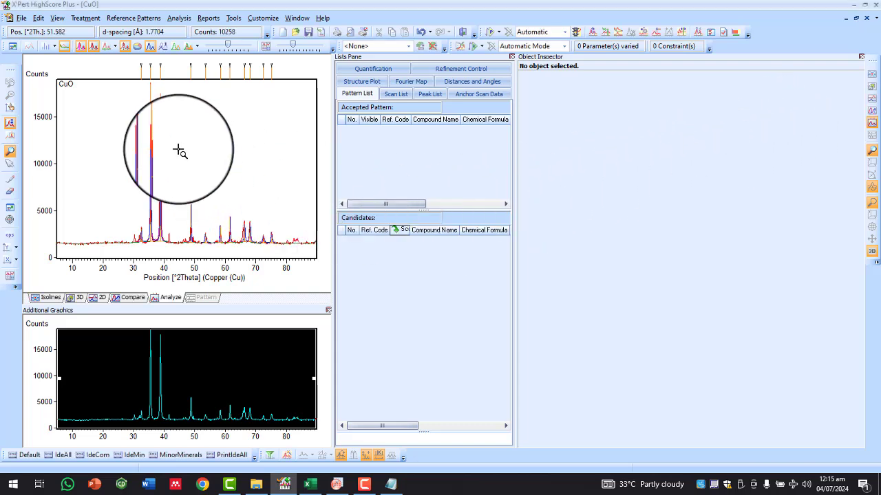
Step: Start Search & Match for the CuO pattern and open its restriction set for editing
left_click(161, 191)
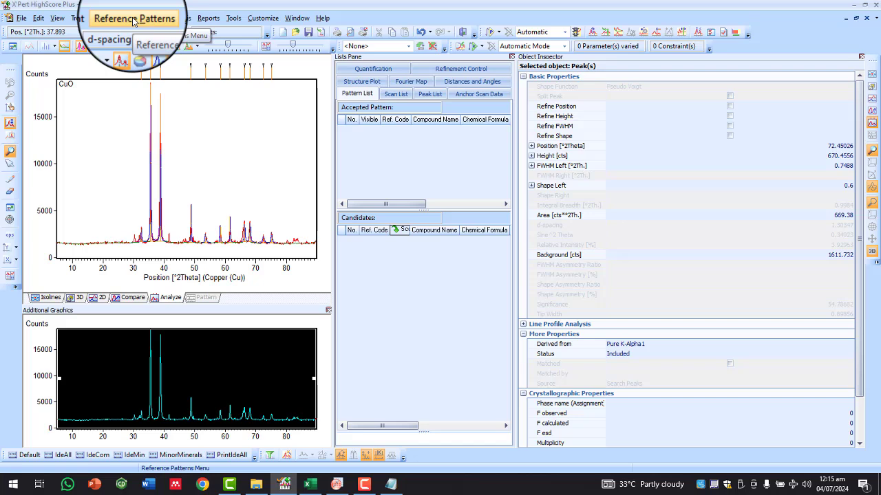
left_click(177, 19)
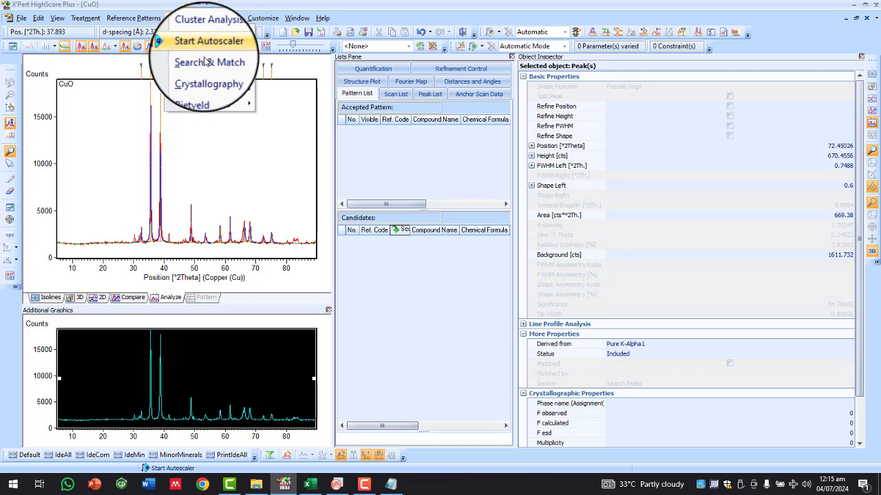
mouse_move(208, 60)
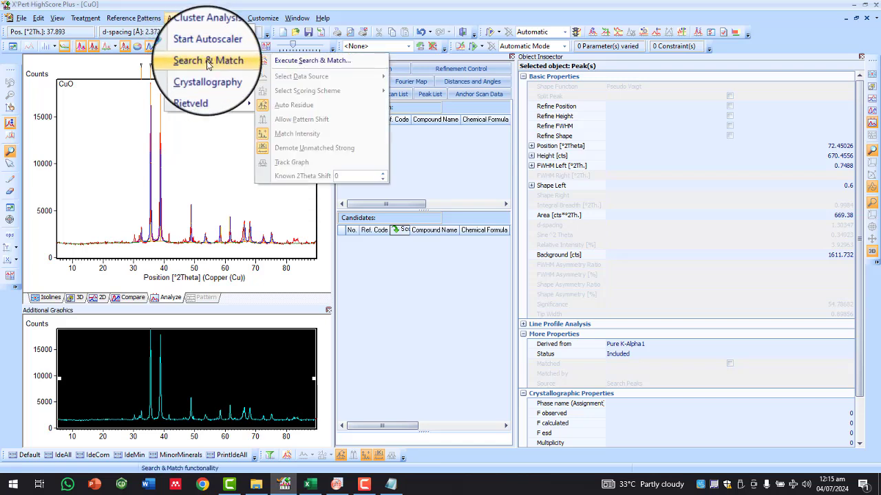
left_click(294, 64)
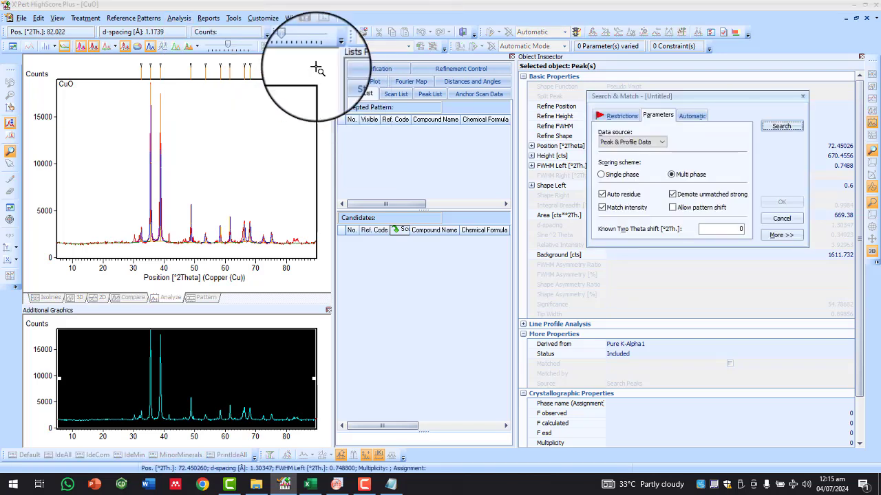
left_click(626, 120)
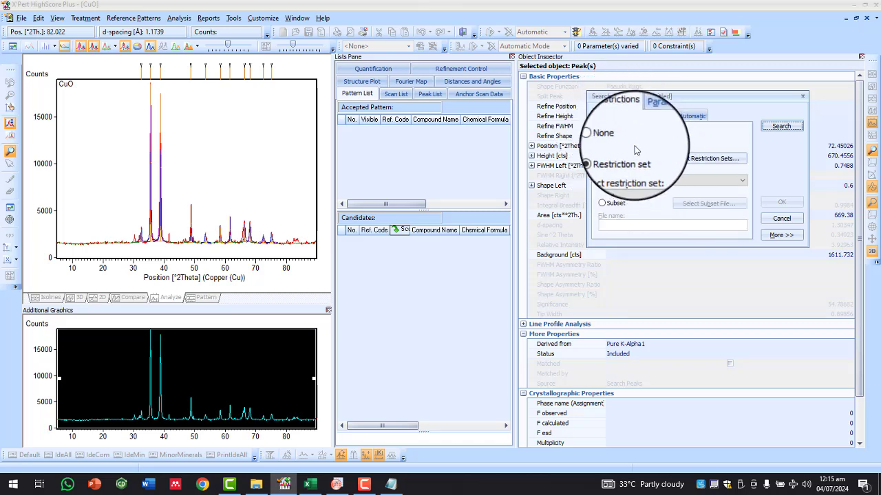
left_click(697, 161)
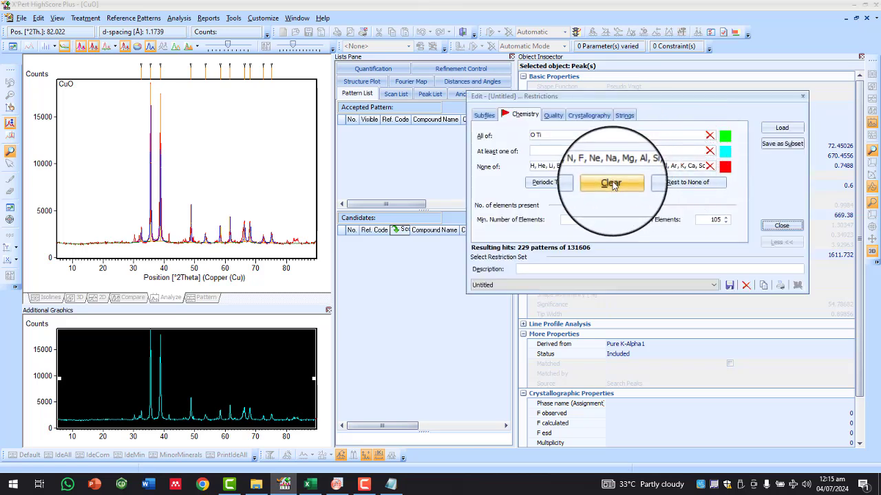
Step: Clear the old chemistry restrictions, require all of O and Cu, and exclude every other element using the periodic table
left_click(562, 184)
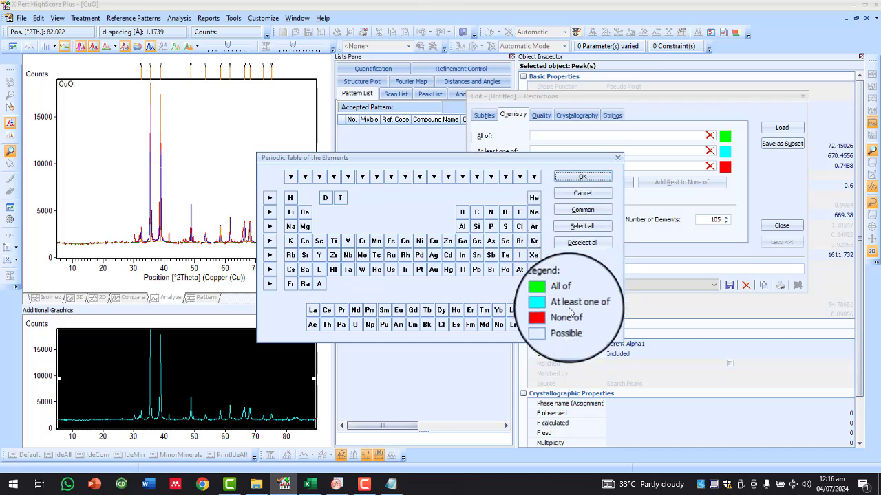
left_click(580, 228)
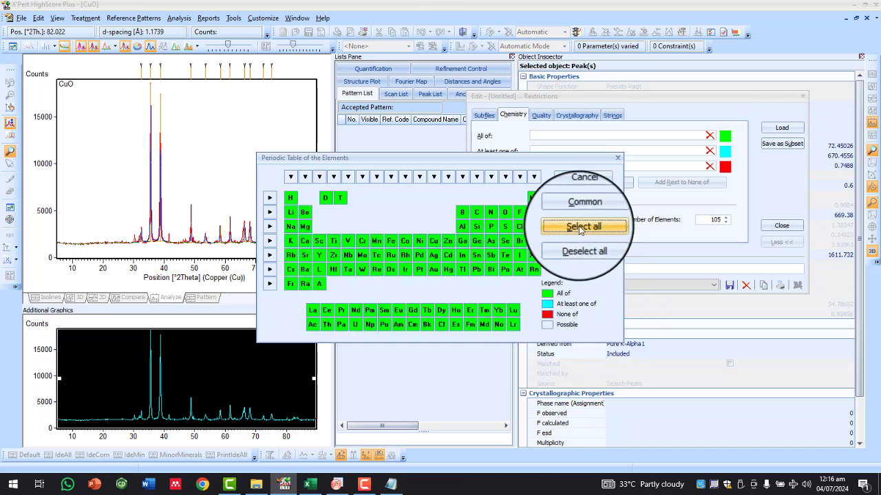
left_click(580, 228)
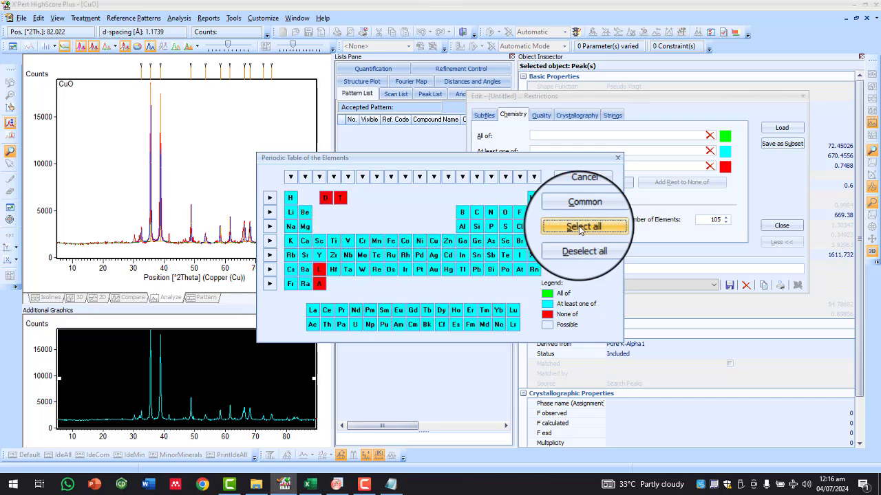
left_click(580, 228)
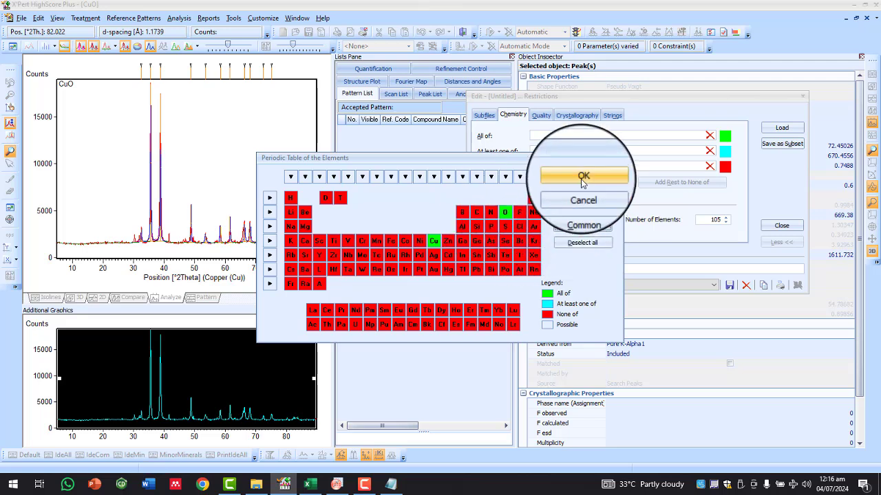
left_click(583, 177)
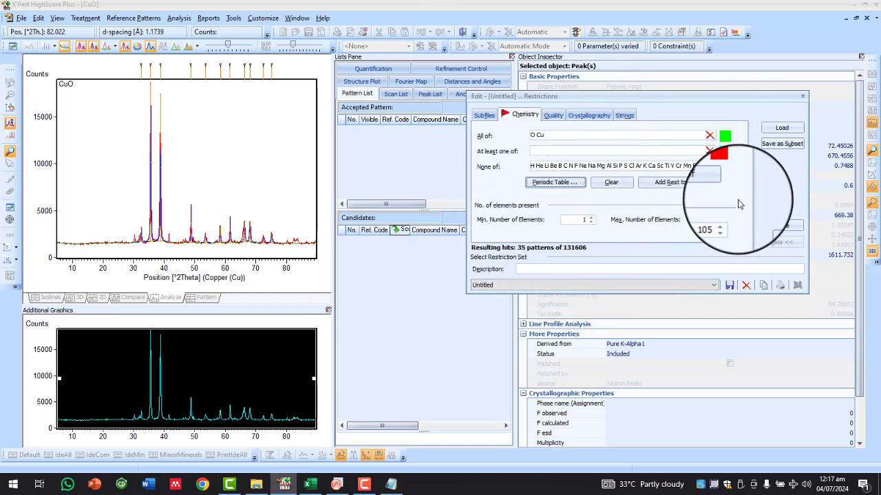
Step: Load the O and Cu restrictions, run the search, accept the candidates and look through the whole candidate list
left_click(779, 131)
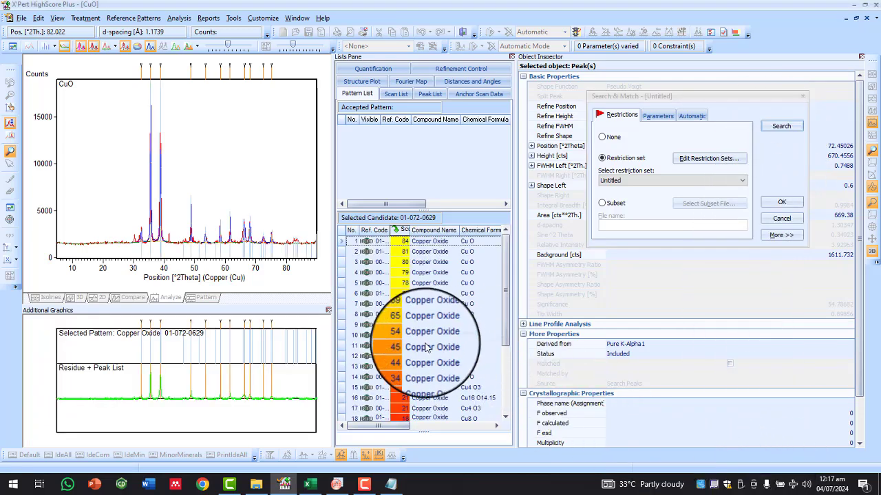
left_click(782, 202)
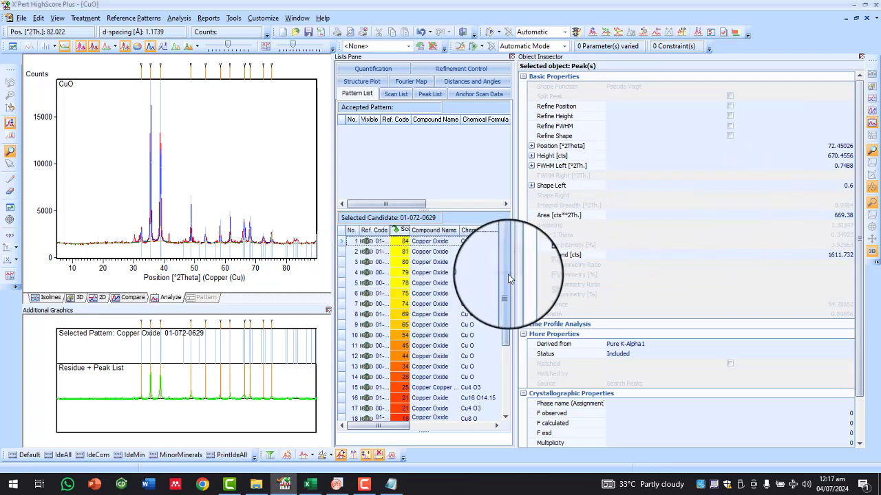
left_click_drag(507, 285, 507, 345)
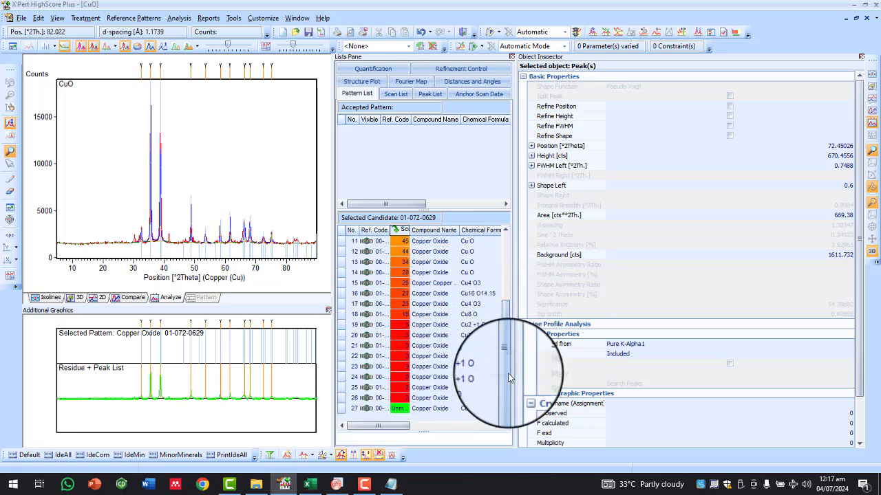
left_click_drag(507, 377, 505, 285)
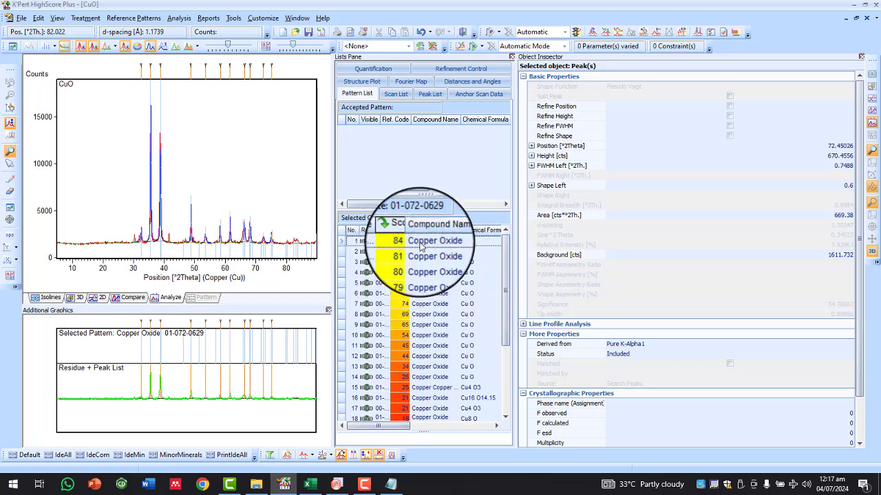
Step: Widen the candidate list to show full reference codes and compare Copper Oxide candidate 01-072-0629 with the scan's peak near 48.8°
left_click_drag(391, 230, 411, 230)
left_click(389, 241)
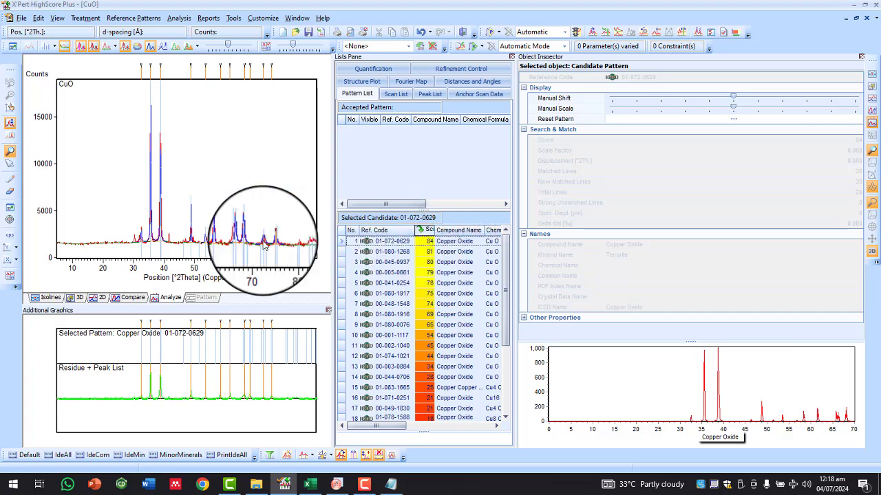
left_click(191, 220)
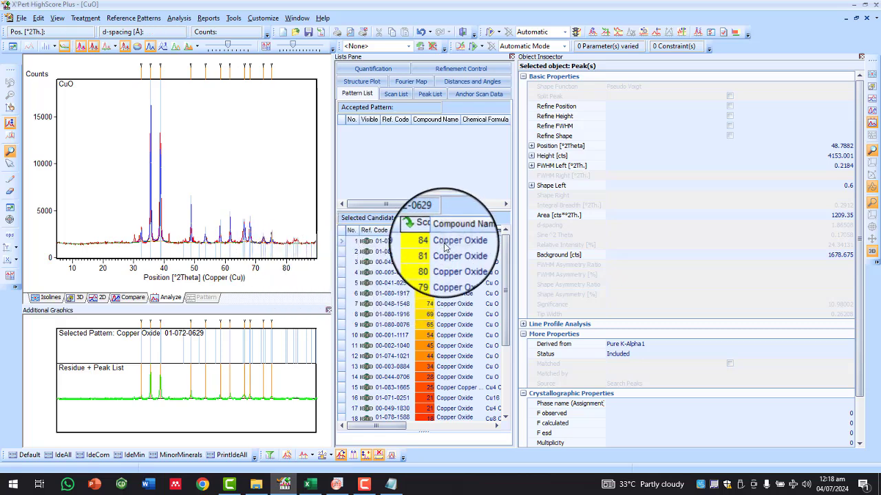
Step: Go through the Copper Oxide candidates from 01-072-0629 down to 01-080-0076 and compare each reference pattern with the CuO scan
left_click(443, 246)
left_click(452, 254)
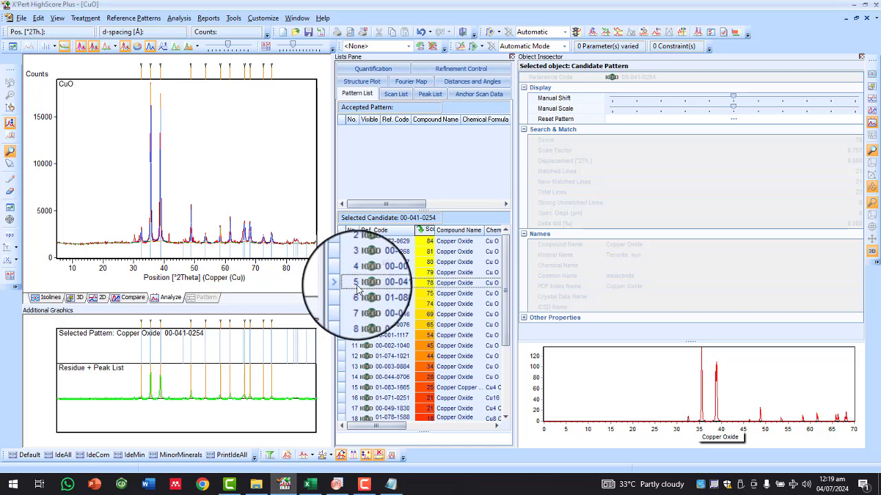
left_click(442, 296)
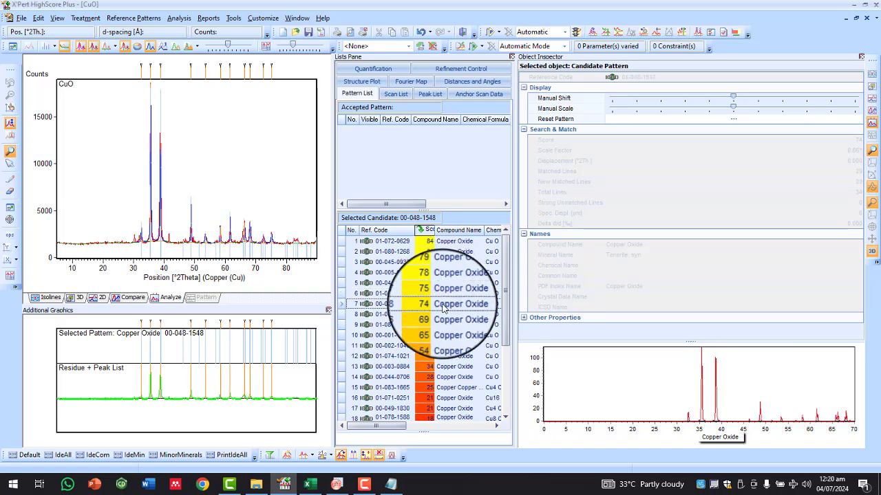
left_click(446, 316)
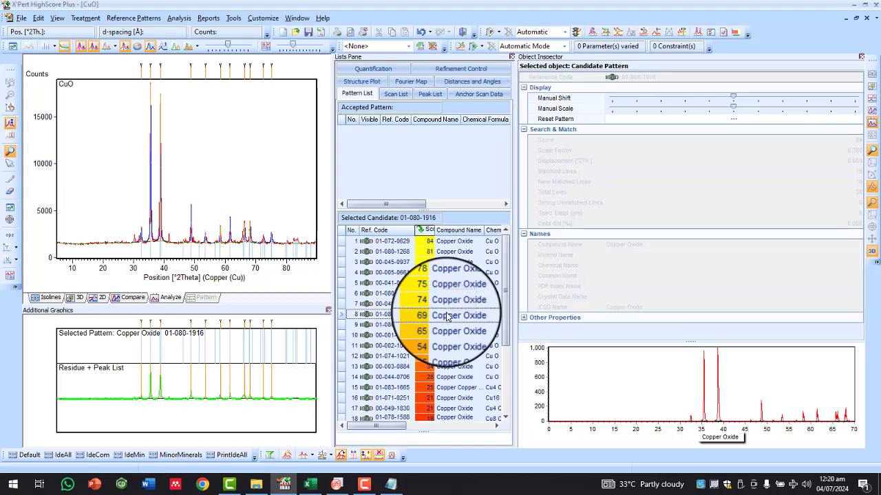
left_click(448, 329)
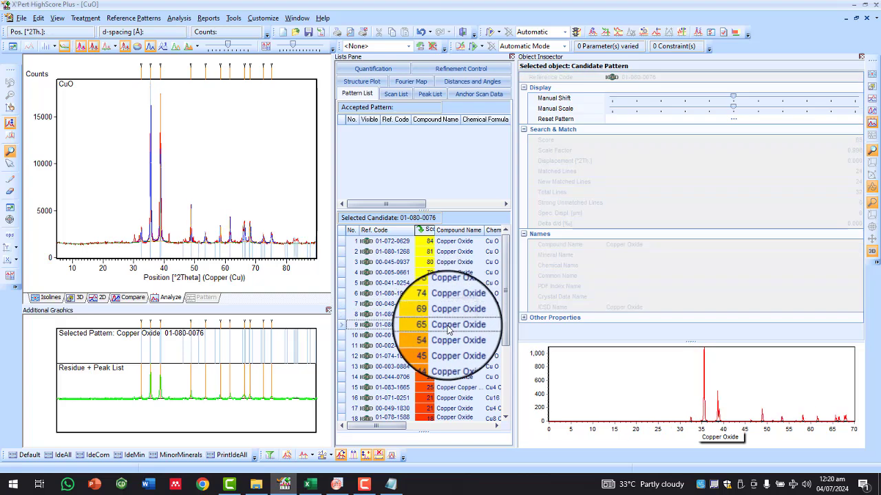
Step: Go through the copper oxide candidates from 00-001-1117 down to 01-078-1588 and compare each reference pattern with the CuO scan
left_click(450, 337)
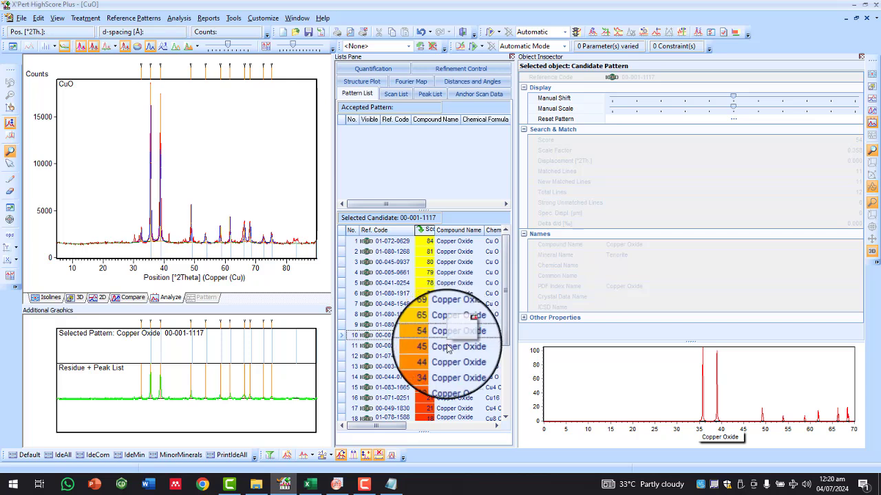
left_click(449, 346)
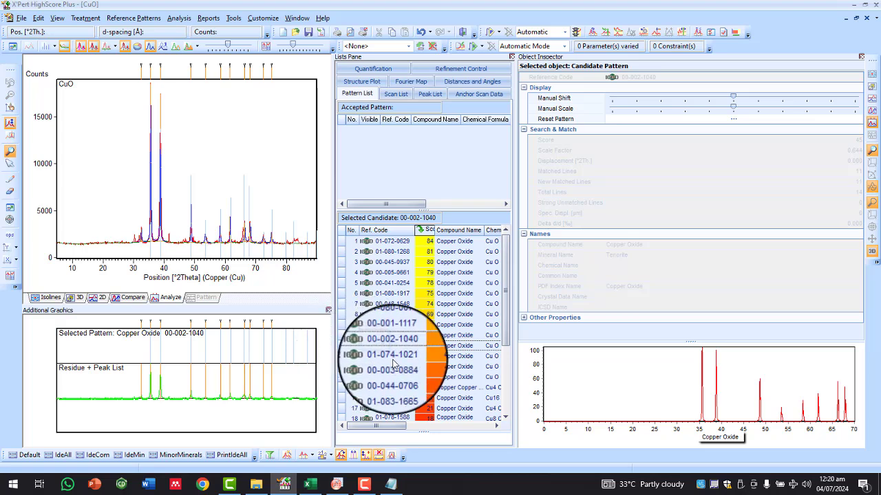
left_click(451, 356)
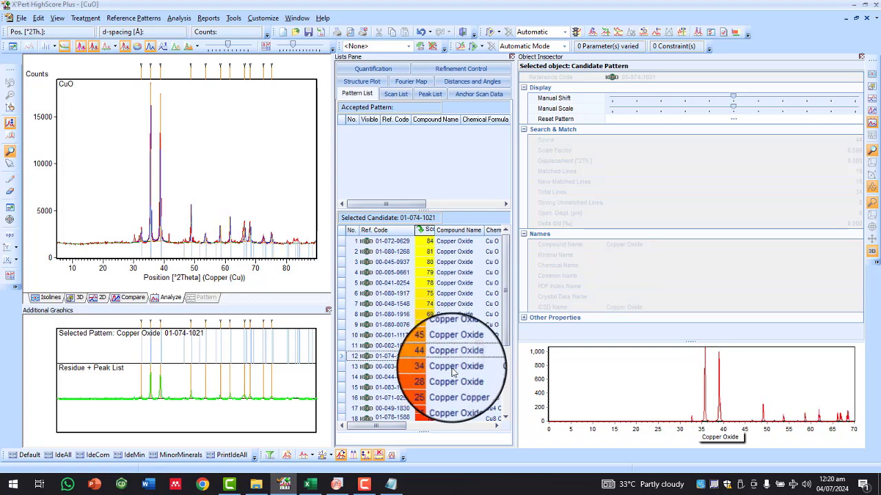
left_click(453, 368)
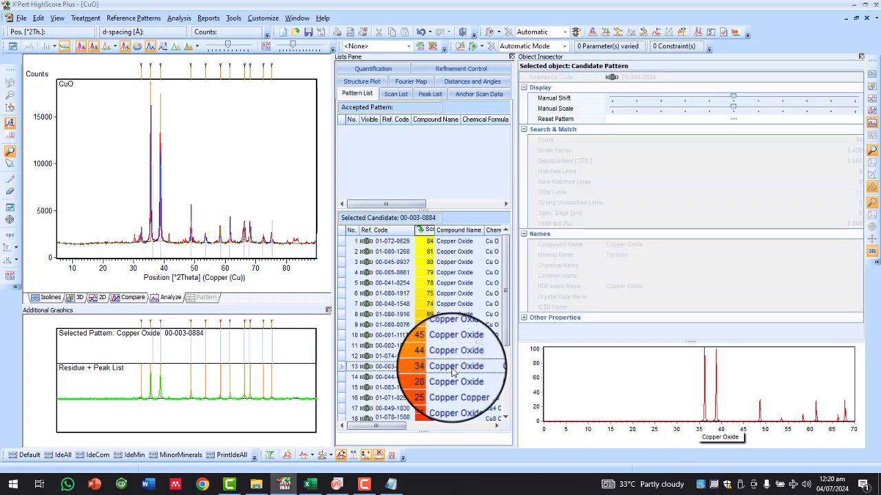
left_click(450, 378)
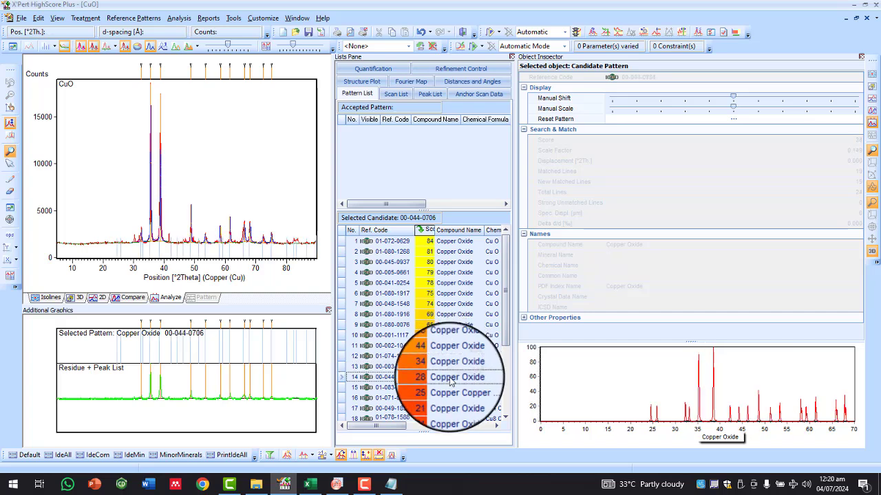
left_click(452, 390)
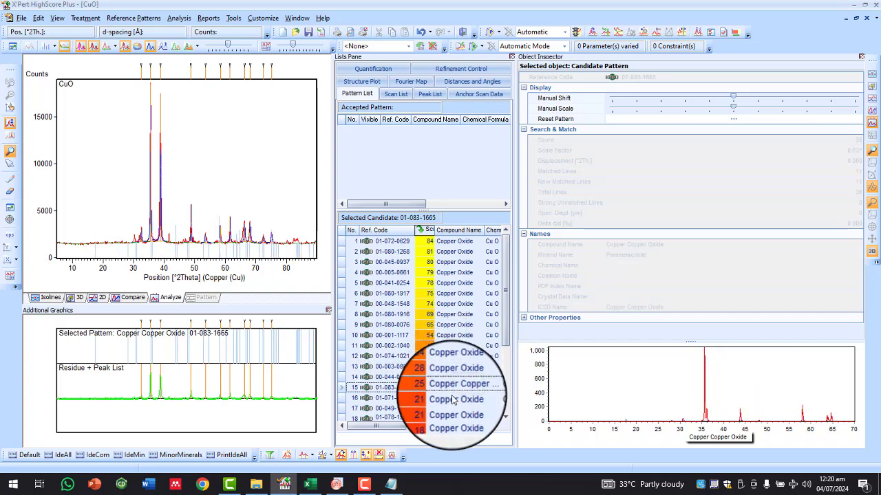
left_click(453, 399)
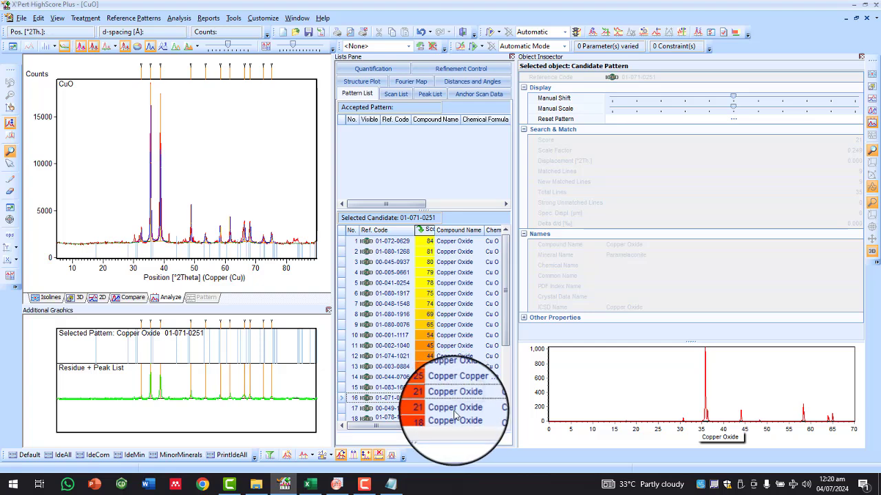
left_click(454, 408)
left_click(454, 417)
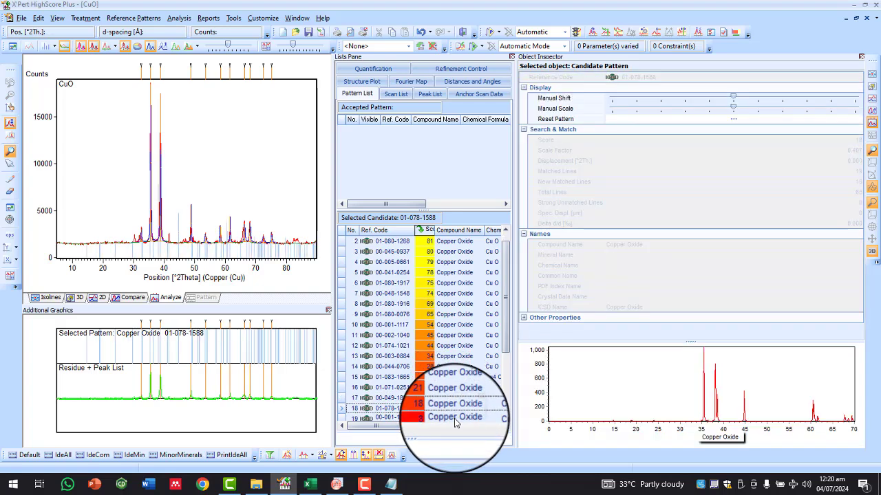
Step: Compare the remaining low-scoring Copper Oxide candidates, from 00-001-1142 to 00-002-1041, with the scan's peaks
left_click(454, 418)
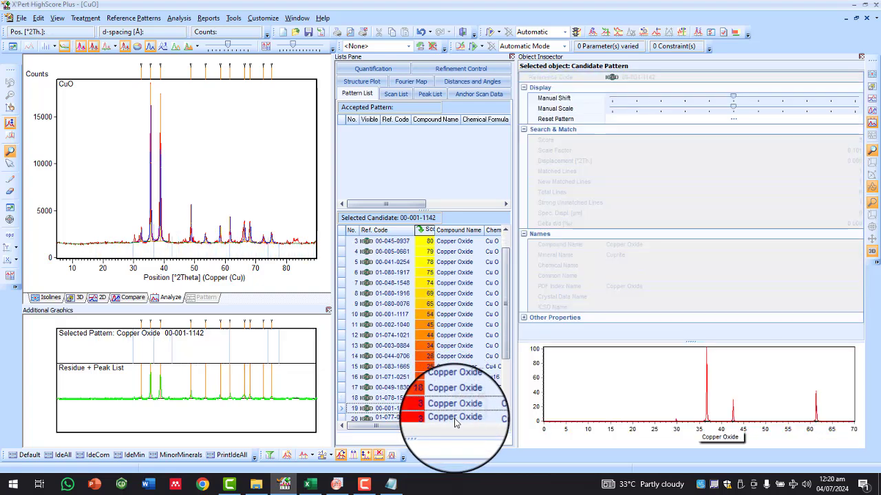
left_click(454, 418)
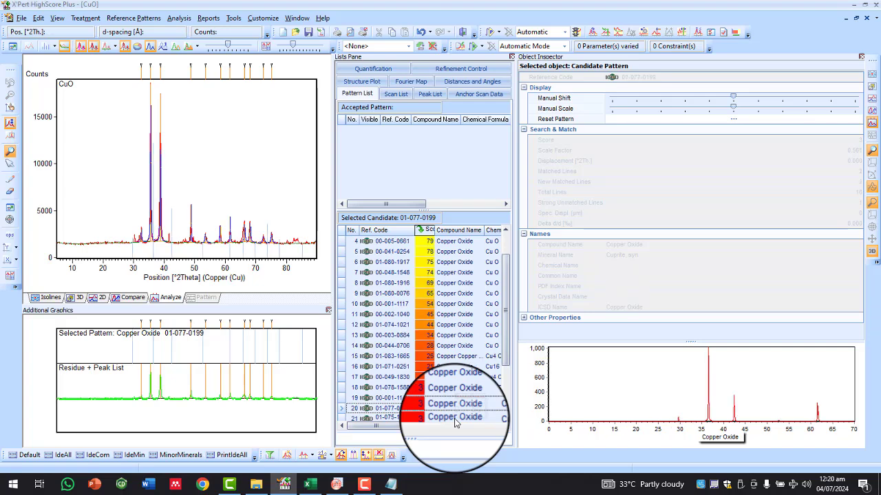
left_click(454, 418)
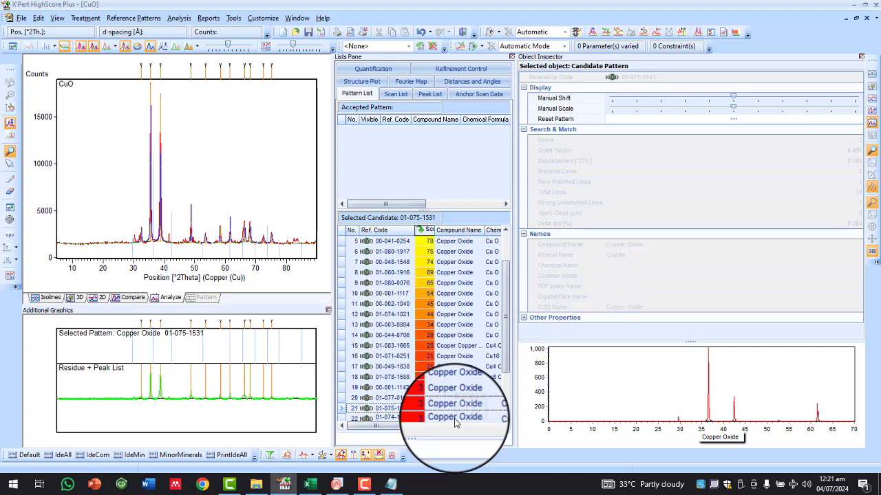
left_click(454, 419)
left_click(454, 418)
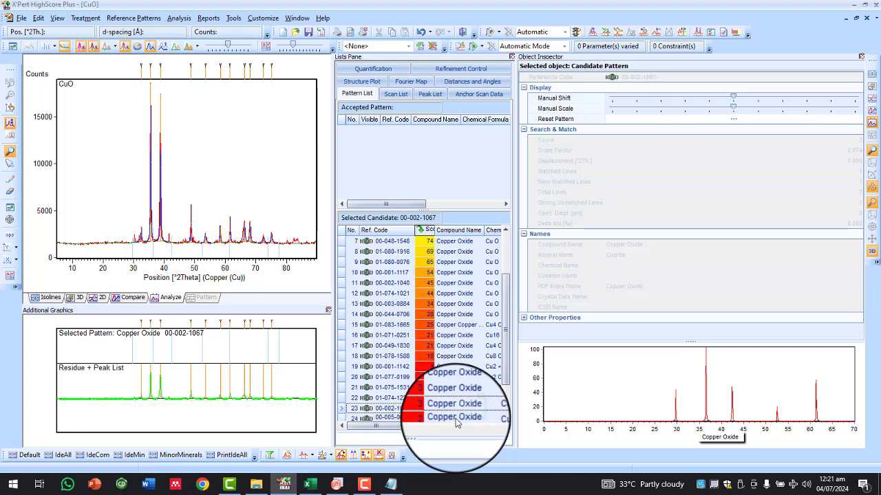
left_click(455, 418)
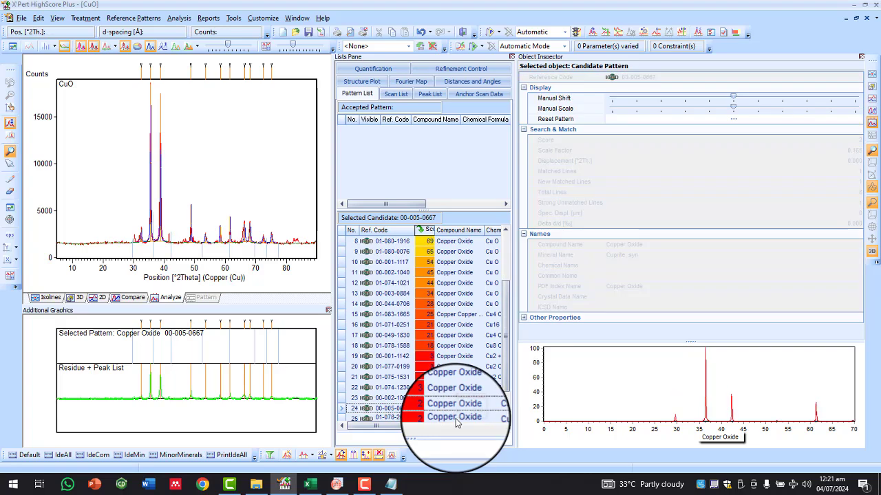
left_click(456, 418)
left_click(455, 418)
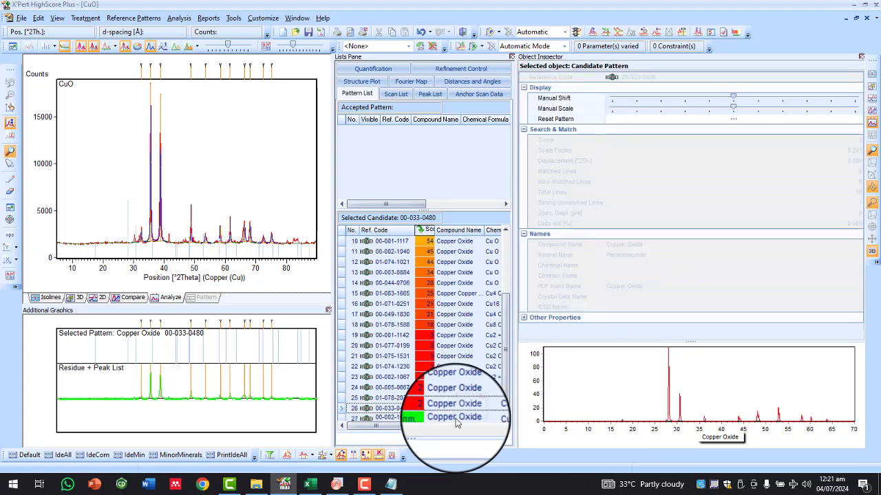
left_click(455, 419)
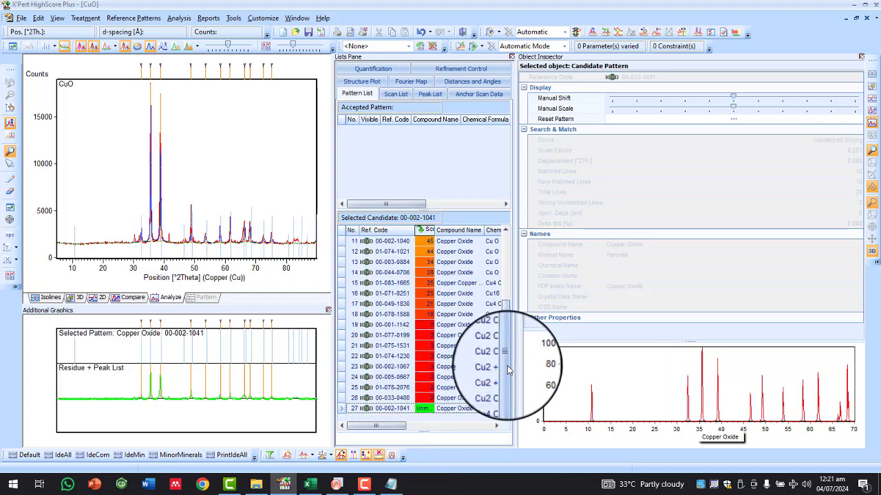
Step: Return to Copper Oxide candidate 00-002-1040 and add it to the accepted patterns
left_click_drag(506, 366, 507, 344)
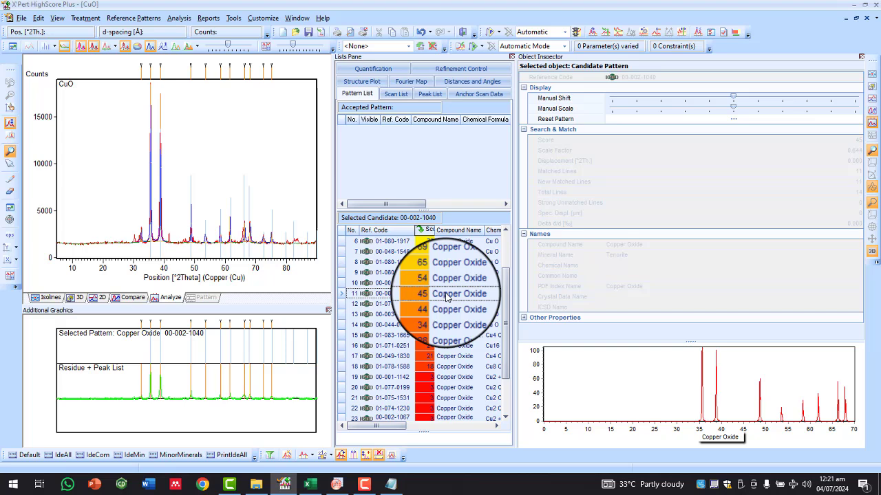
left_click_drag(446, 295, 425, 159)
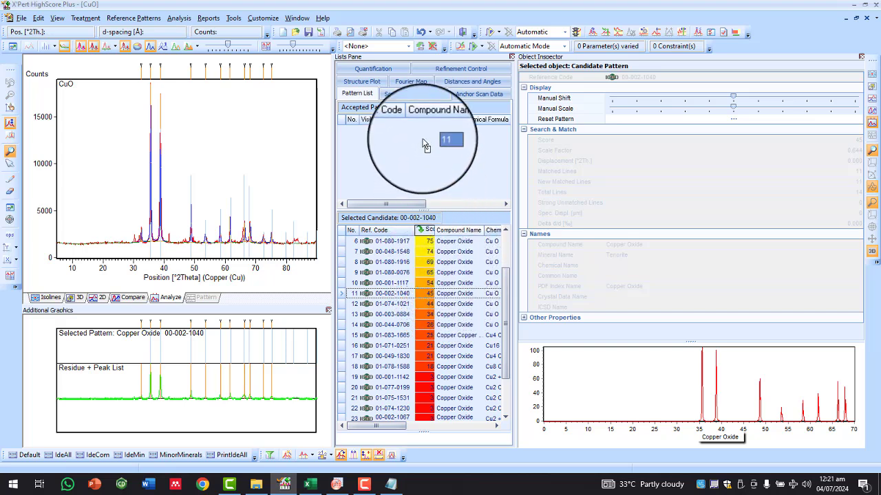
left_click_drag(424, 144, 424, 142)
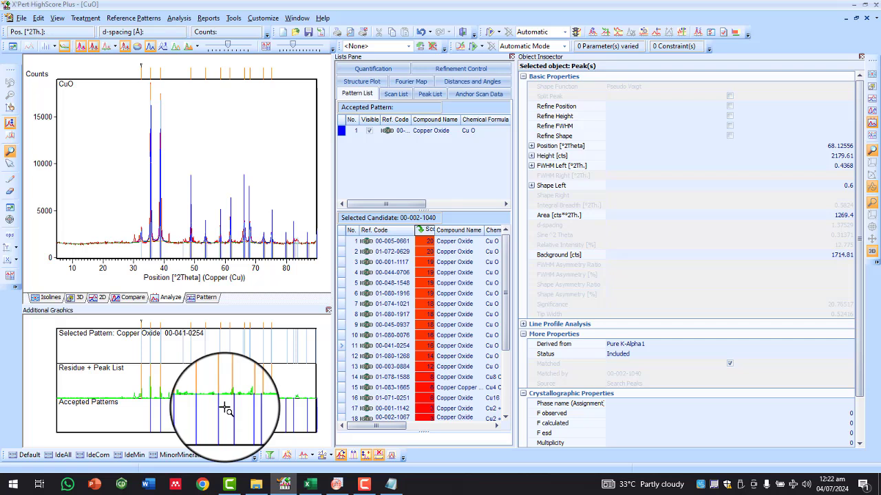
Step: Show the reference report of the accepted Copper Oxide pattern and look through its crystallographic parameters, peak list and stick pattern
left_click(429, 135)
right_click(432, 136)
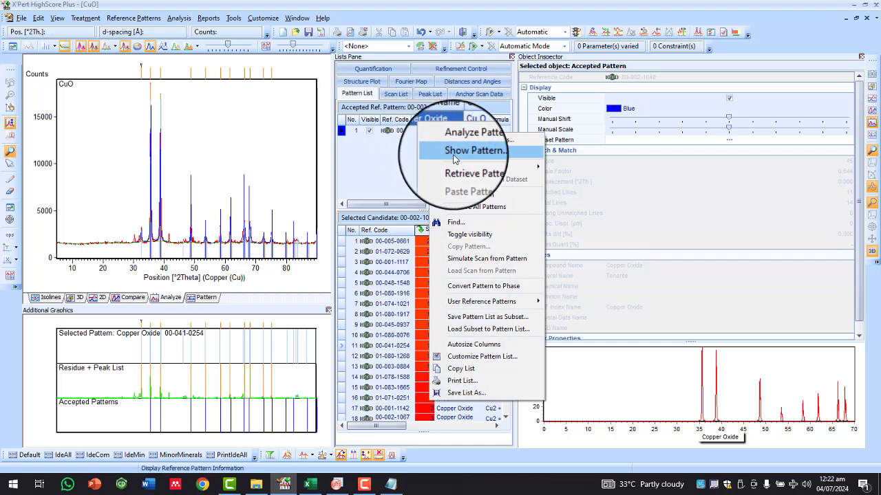
left_click(453, 160)
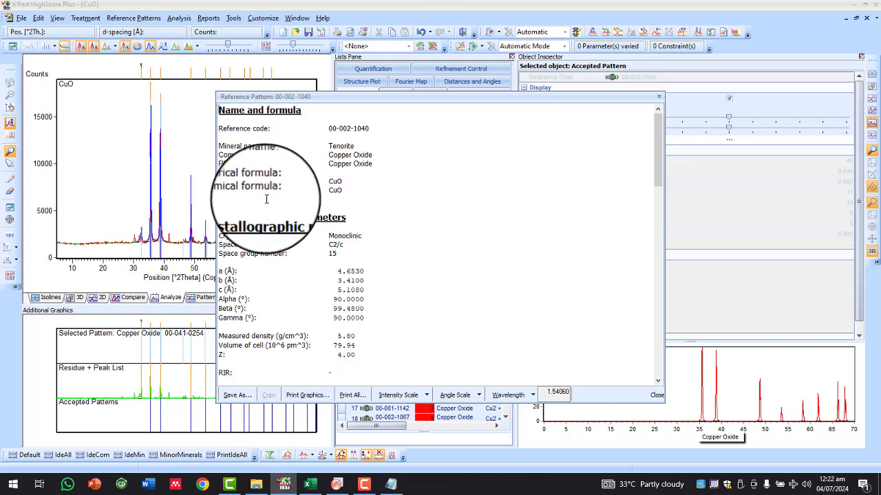
scroll(266, 199, "down", 15)
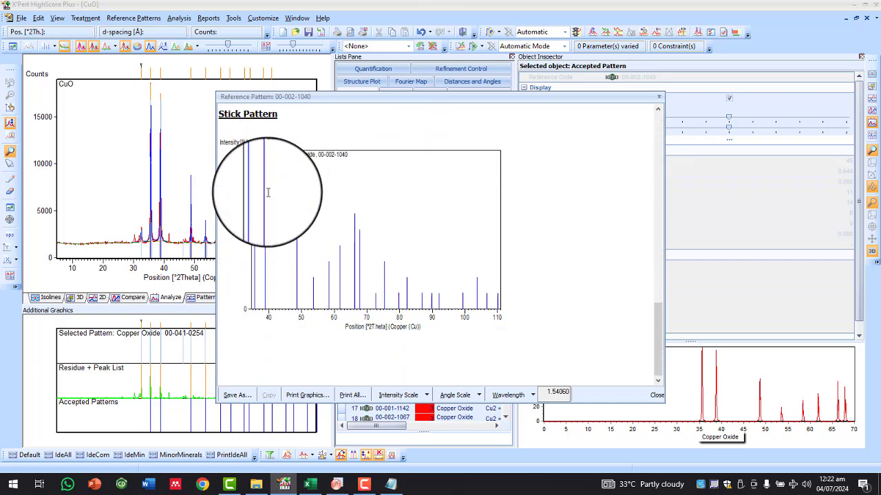
scroll(268, 193, "up", 8)
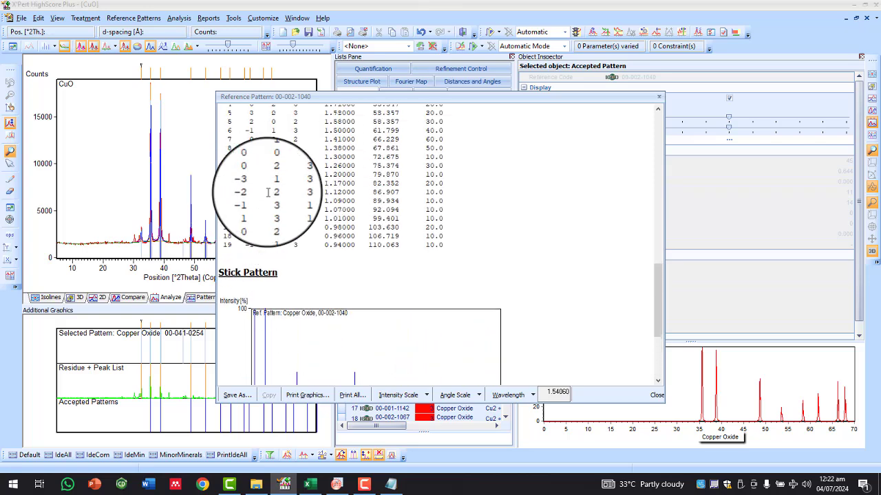
scroll(268, 194, "down", 8)
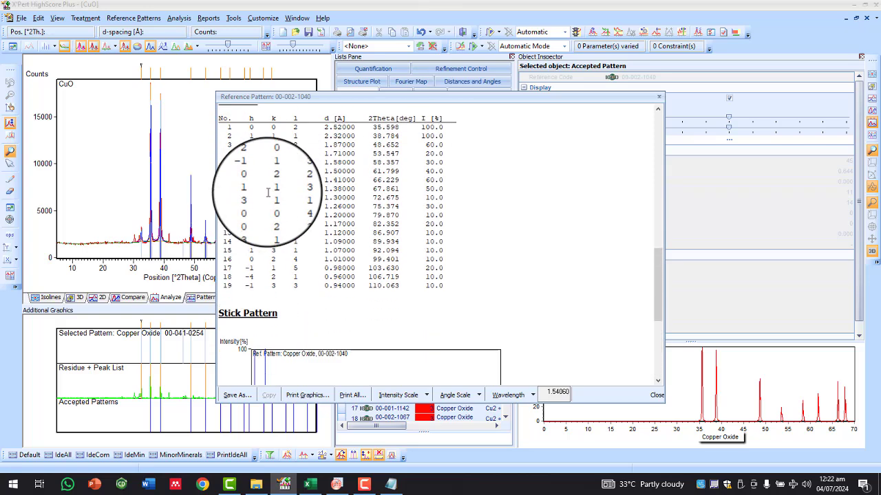
left_click(245, 398)
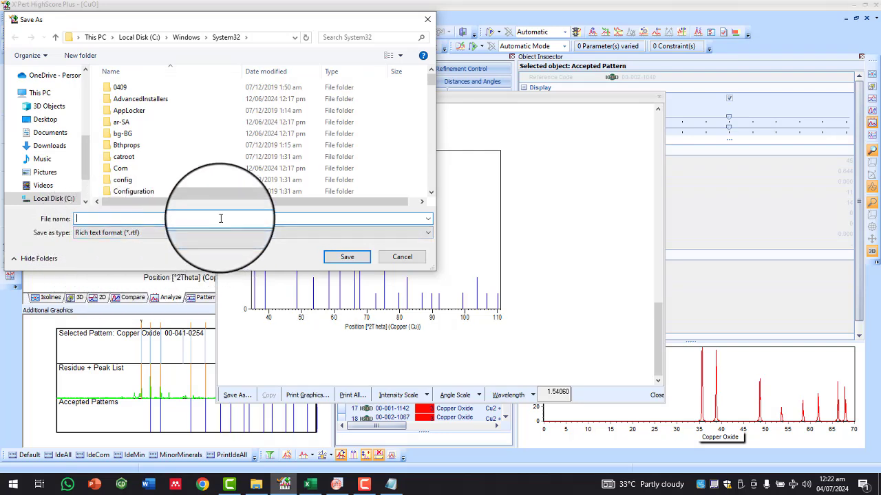
left_click(402, 257)
scroll(358, 180, "up", 3)
Step: Copy the report's reference code, save the report as rich text file JCPDS (00-002-1040) in the Desktop's CuO XRD Analysis folder, and close it
scroll(358, 181, "up", 12)
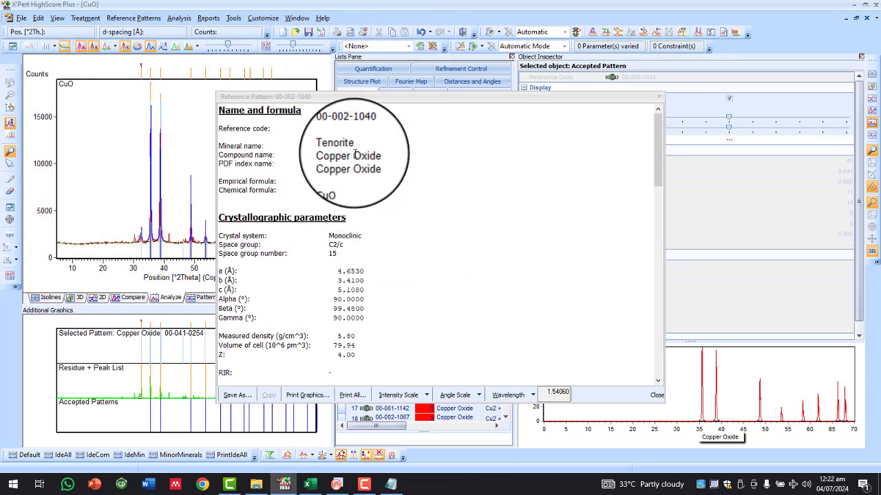
left_click(330, 128)
left_click_drag(375, 131, 328, 129)
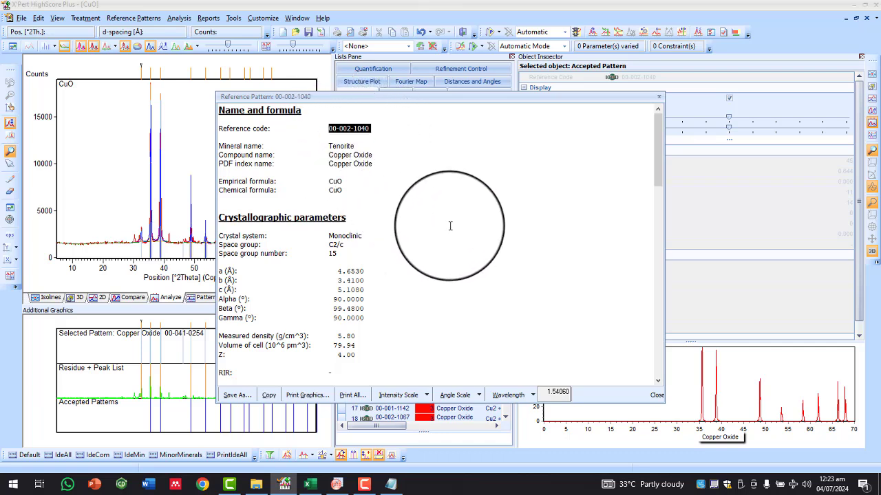
left_click(237, 395)
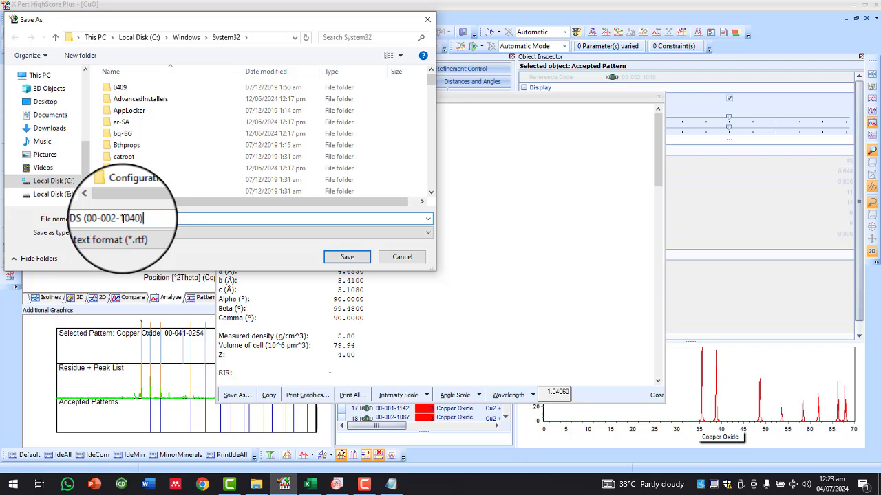
left_click(46, 102)
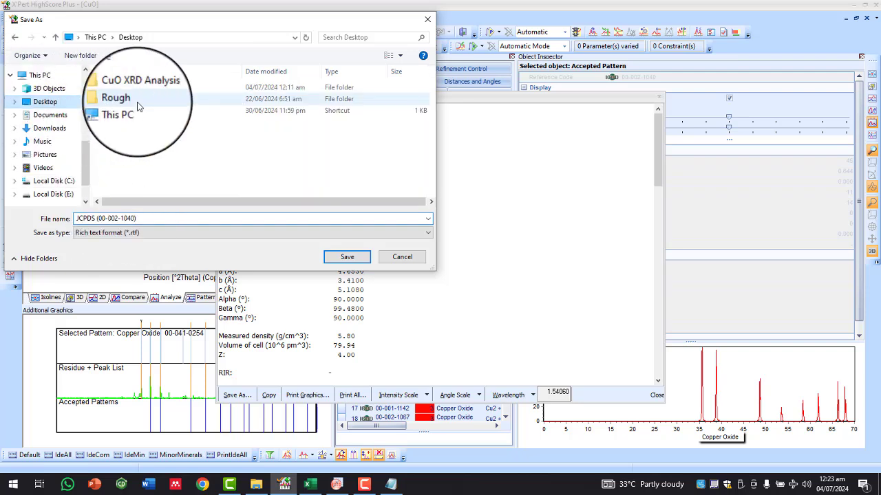
double_click(147, 94)
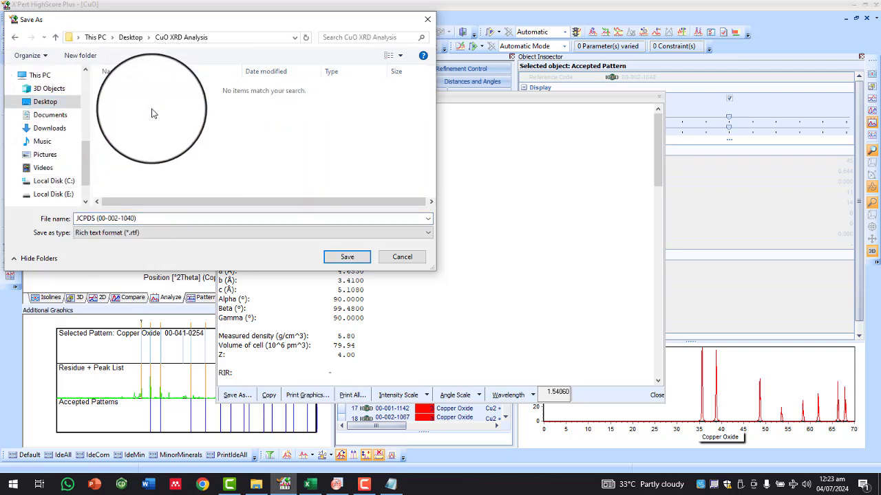
left_click(341, 256)
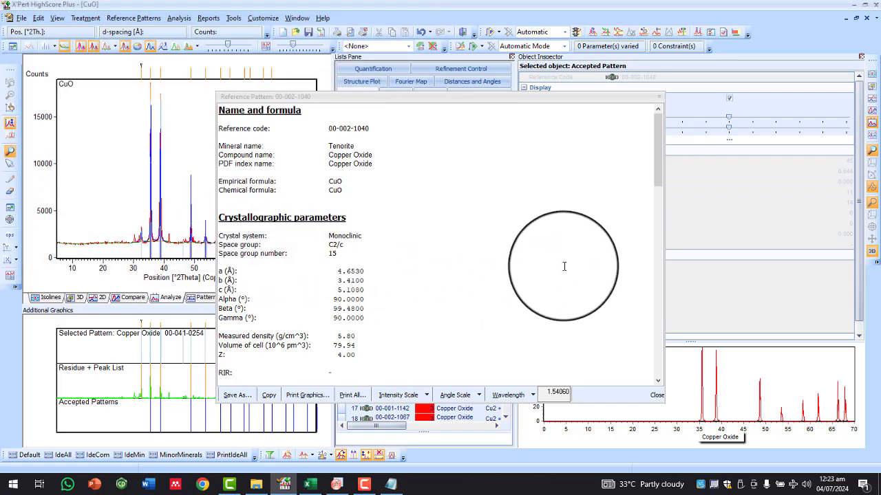
left_click(659, 95)
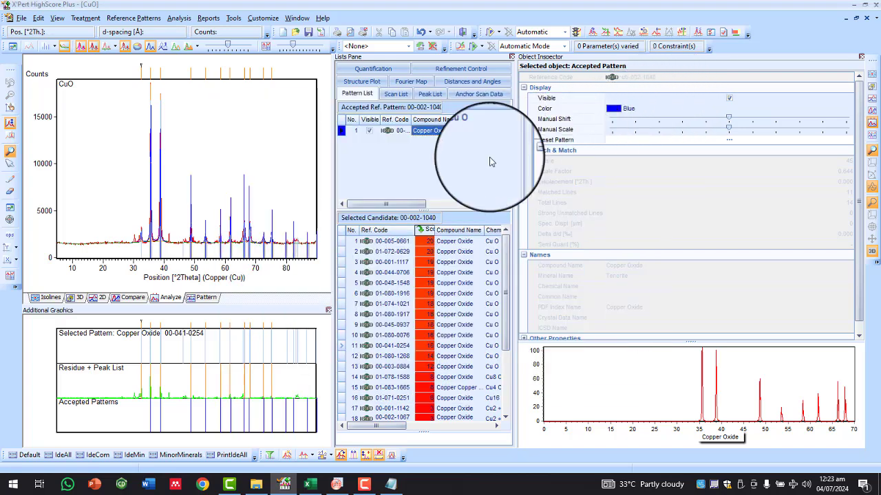
Step: Examine the peak list across to the Matched and Matched by columns to check which reference pattern each peak is assigned to
left_click(428, 95)
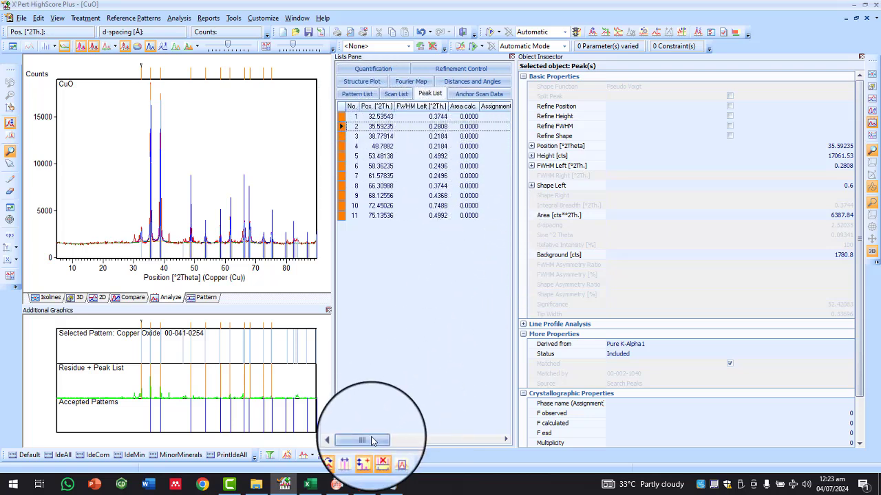
left_click_drag(371, 441, 452, 444)
left_click_drag(458, 445, 466, 444)
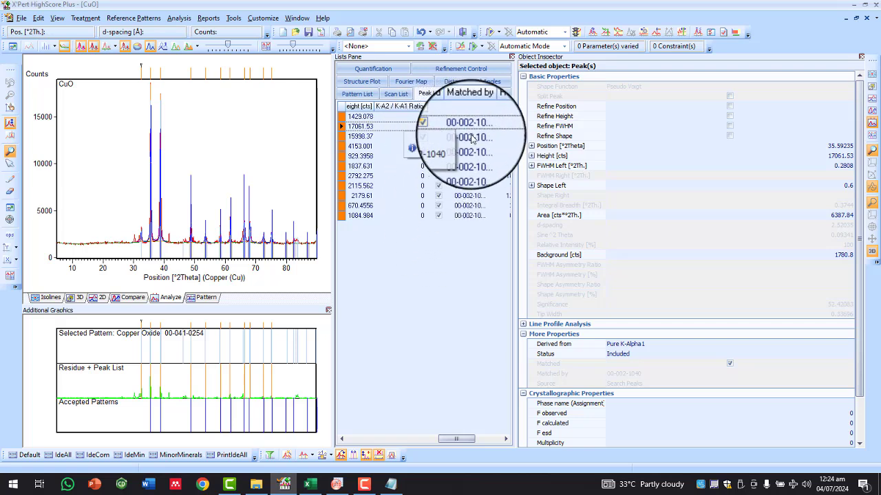
right_click(388, 244)
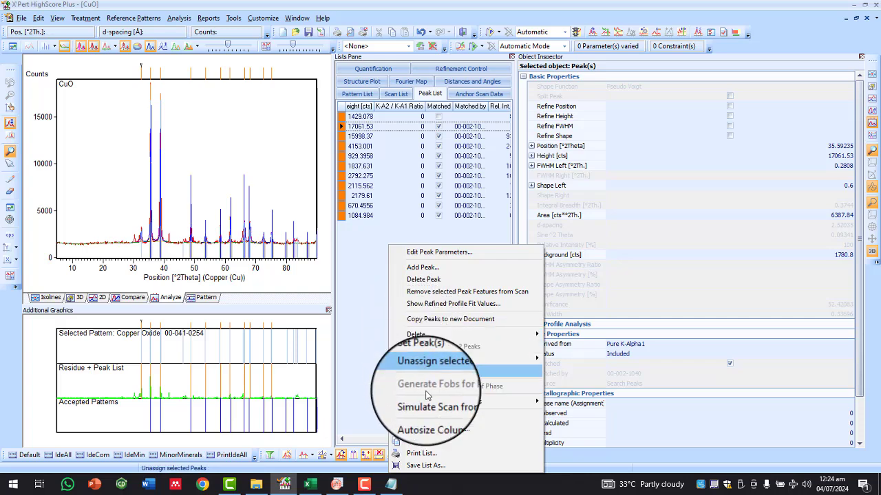
left_click(379, 299)
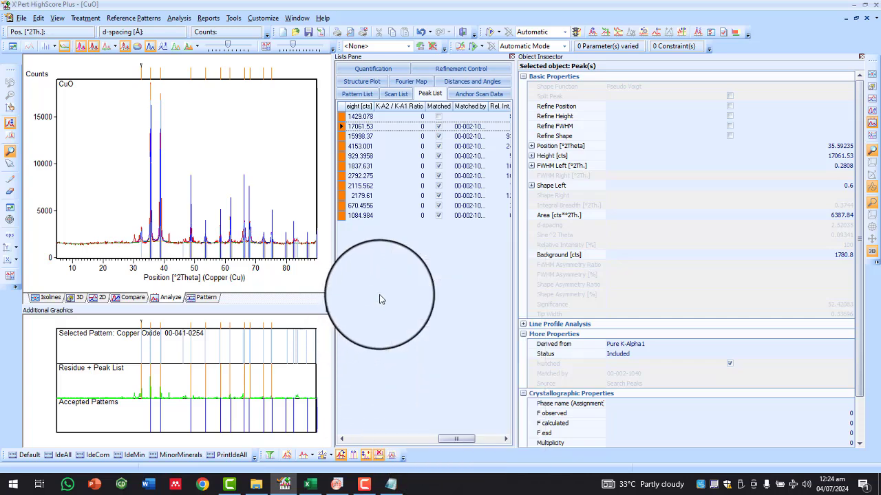
Step: Copy the peak list, switch to the CuO XRD workbook in Excel, and add a new worksheet named sample peak list
right_click(390, 240)
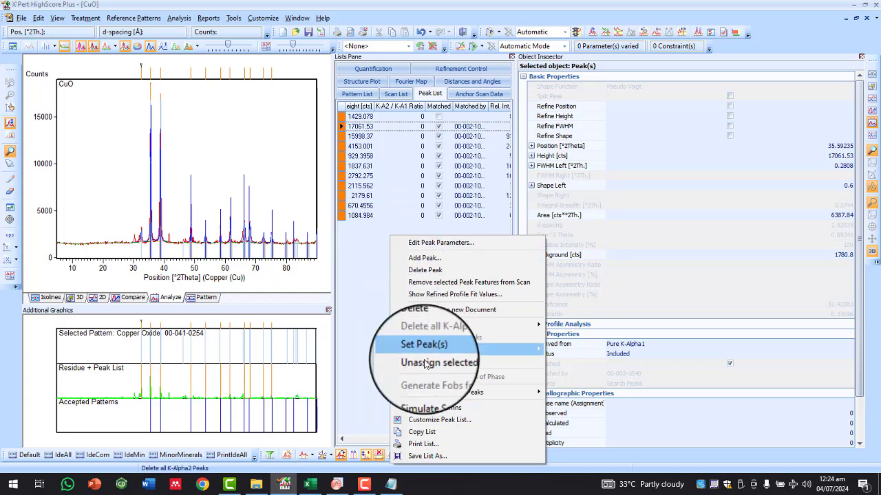
left_click(425, 435)
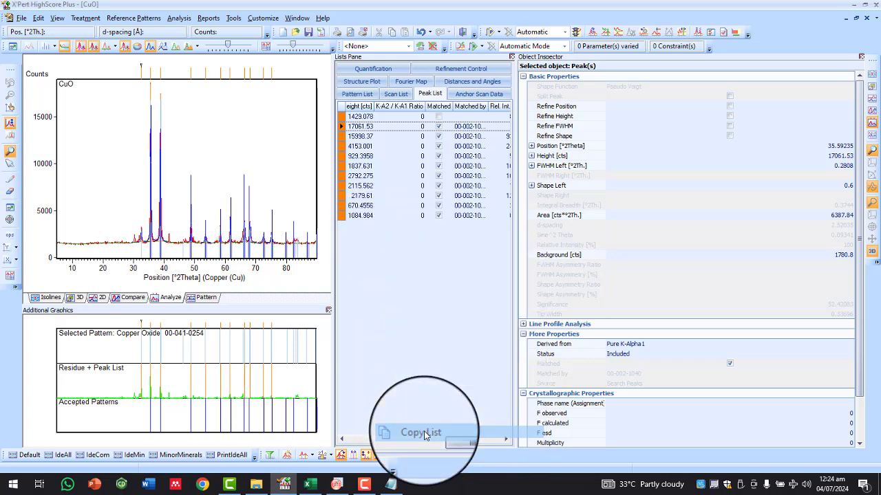
left_click(310, 486)
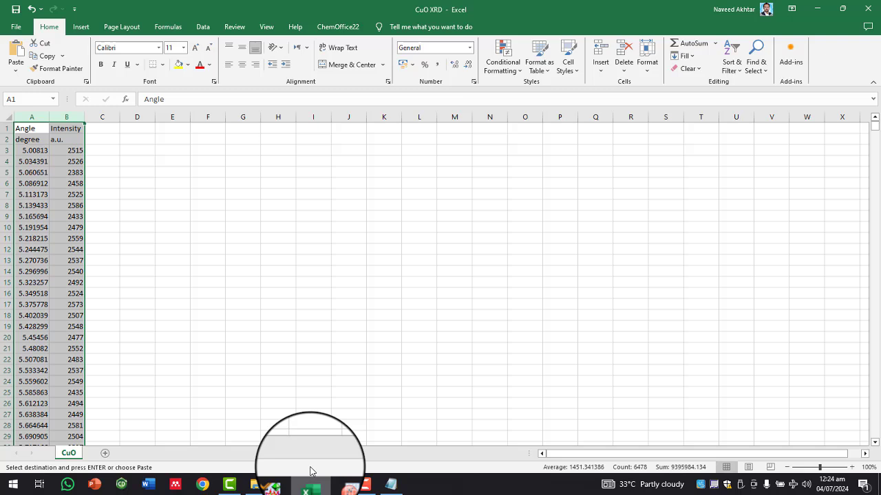
left_click(106, 454)
double_click(106, 452)
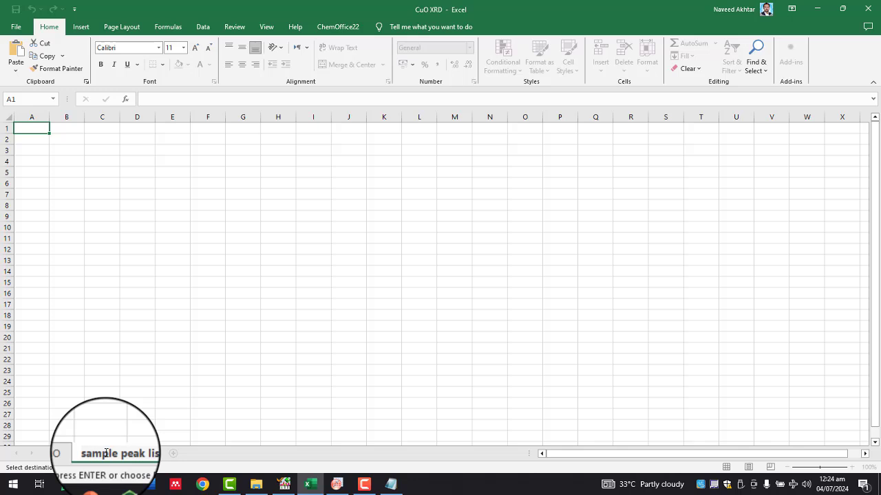
left_click(37, 135)
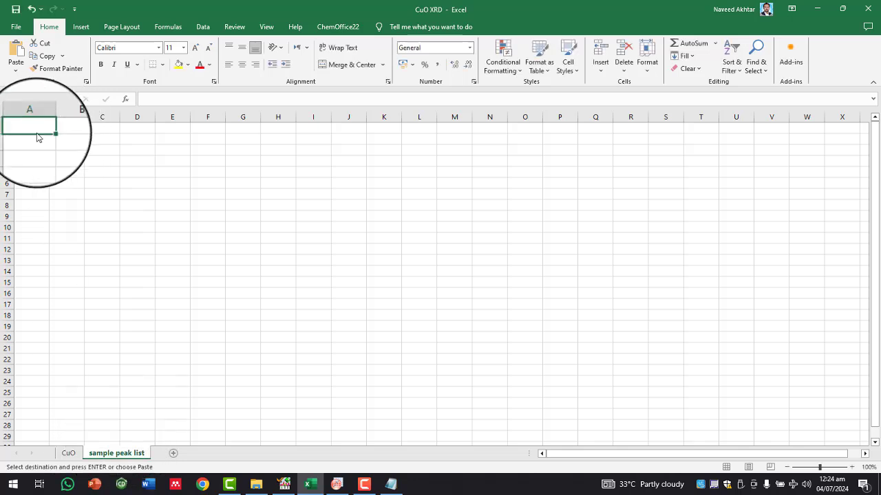
Step: Try to copy the peak list from X'Pert HighScore Plus into the sample peak list sheet, and clear the pasted angle and intensity data
left_click(284, 484)
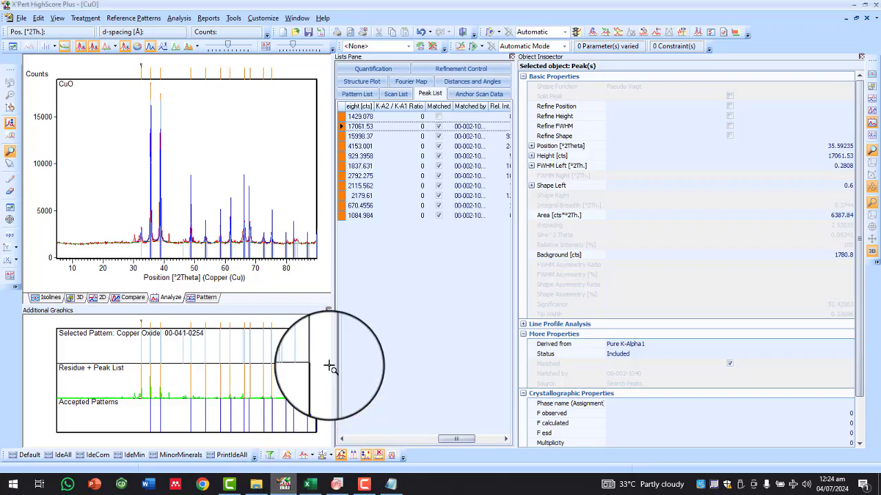
right_click(390, 277)
left_click(463, 240)
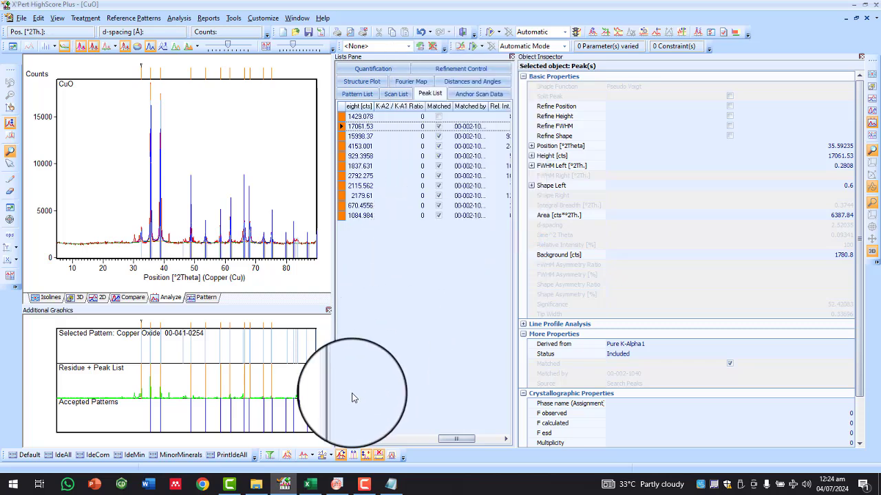
key("alt+Tab")
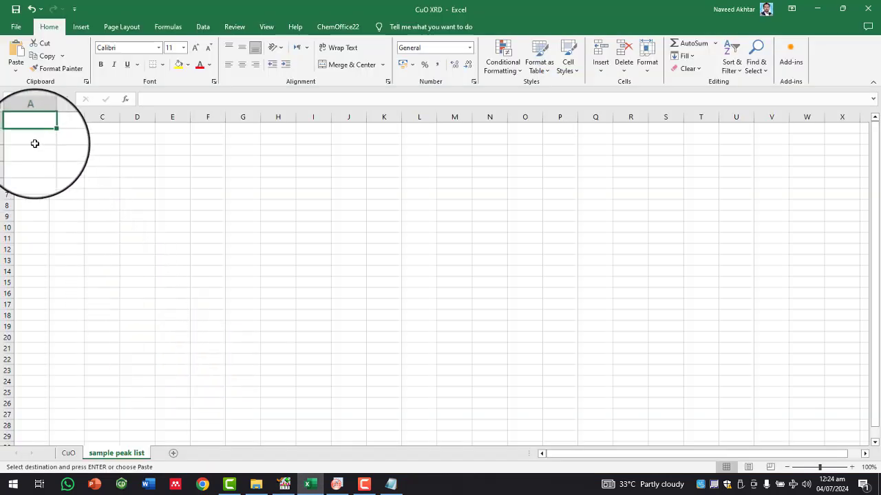
key("ctrl+v")
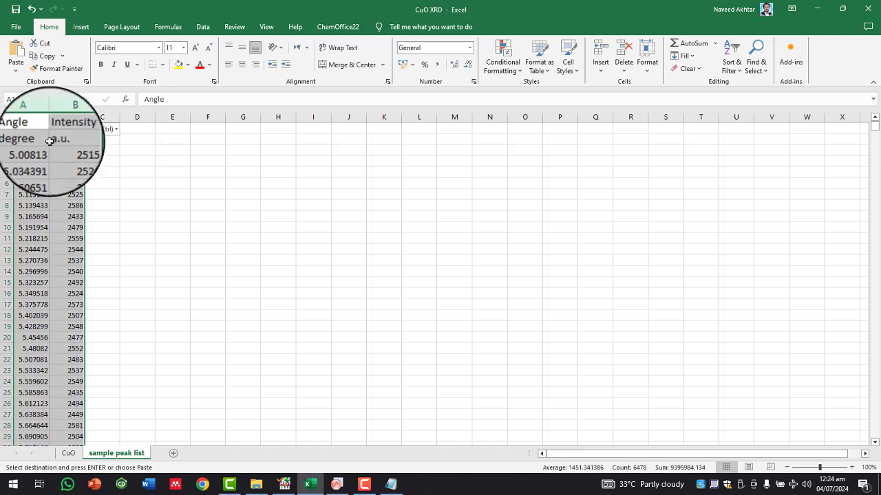
key("Delete")
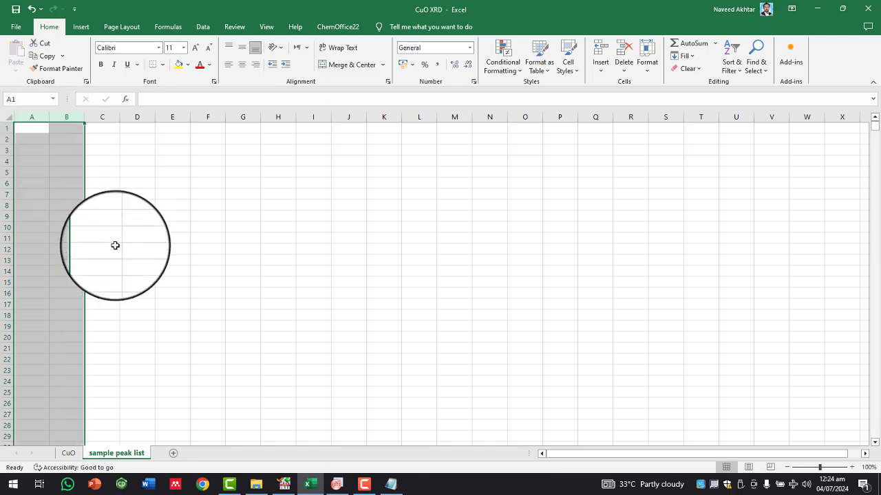
Step: Copy the peak list in X'Pert HighScore Plus and paste it into Excel's sample peak list sheet starting at cell A1
key("alt+Tab")
right_click(389, 306)
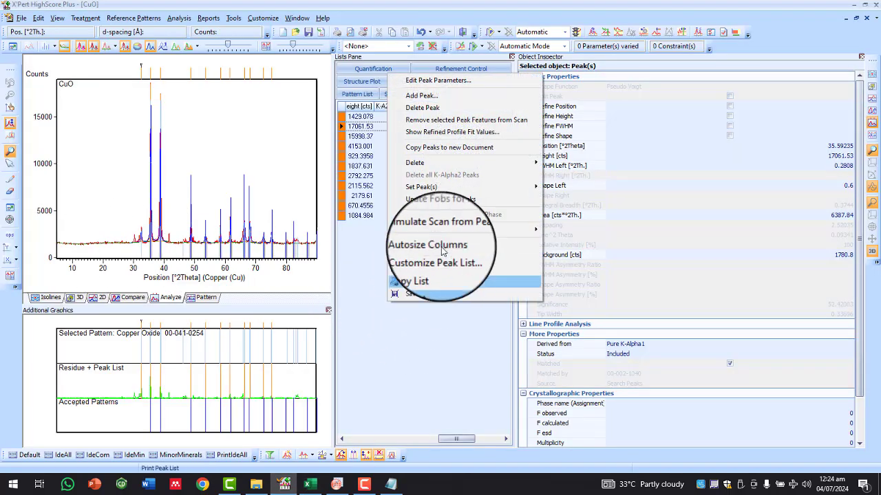
left_click(441, 271)
key("alt+Tab")
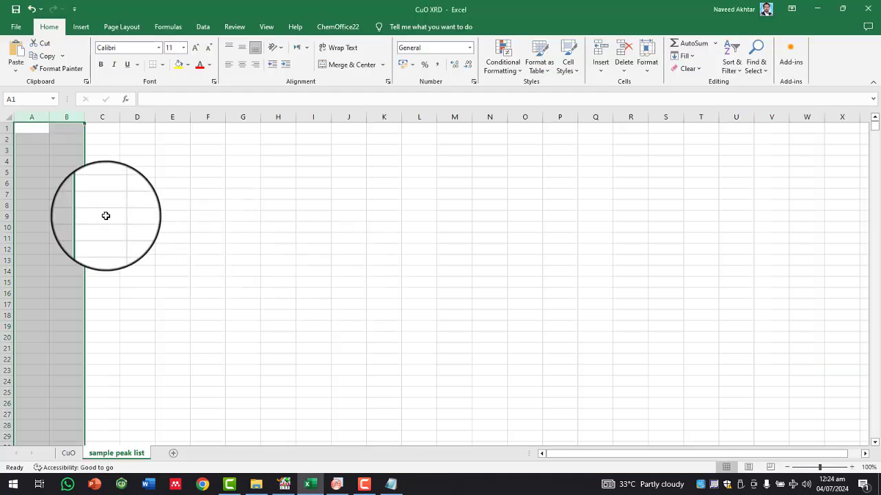
left_click(32, 129)
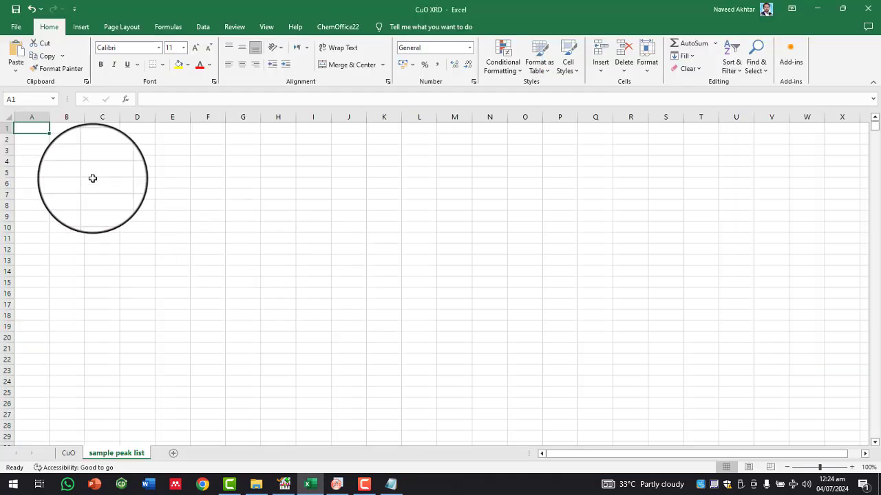
key("ctrl+v")
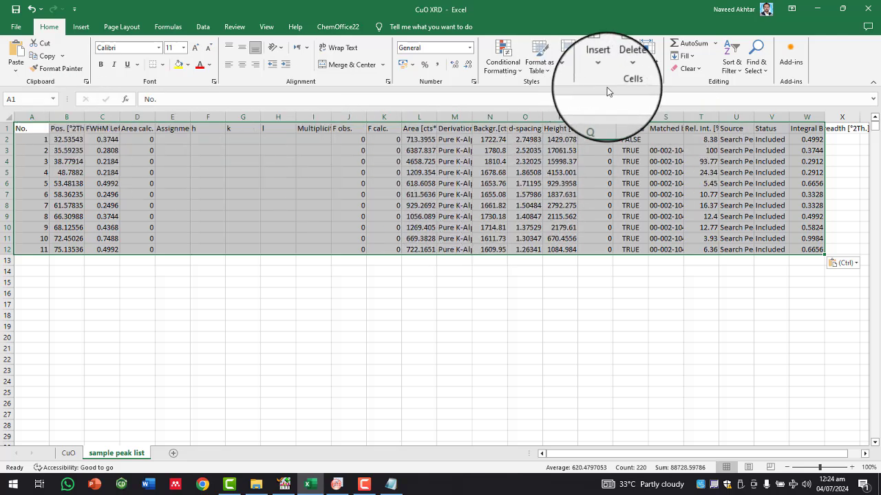
Step: AutoFit the column widths of the pasted peak table
left_click(647, 69)
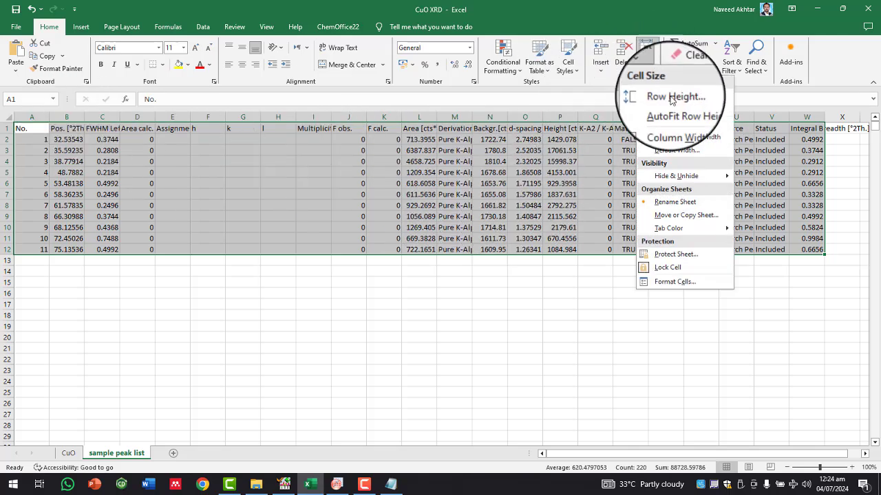
left_click(705, 140)
left_click(558, 358)
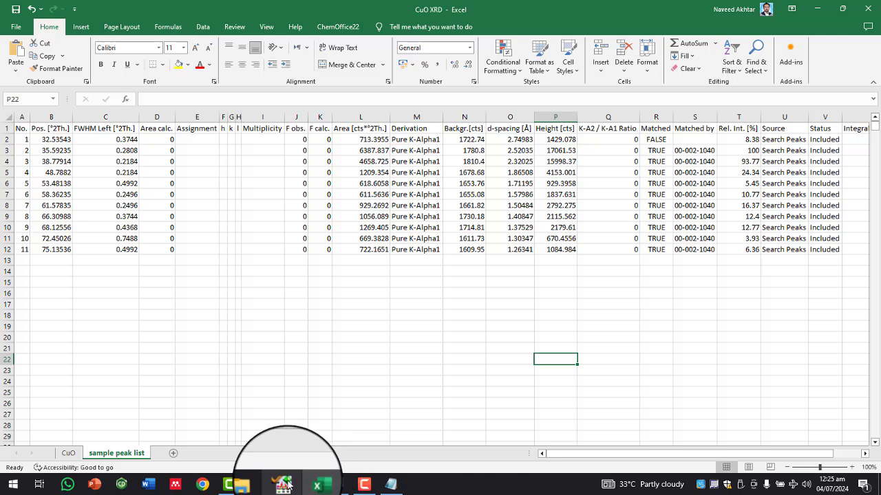
Step: Switch back to X'Pert HighScore Plus and check the properties of the fourth and third peaks in the peak list
left_click(284, 433)
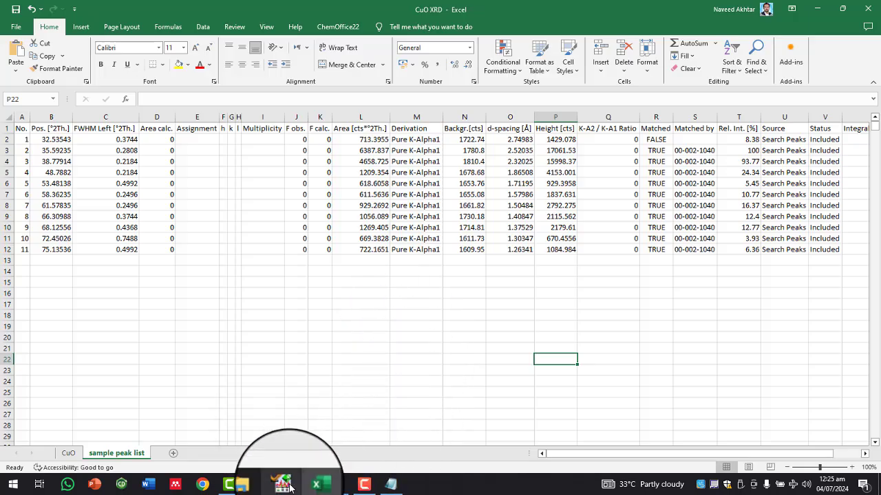
mouse_move(289, 488)
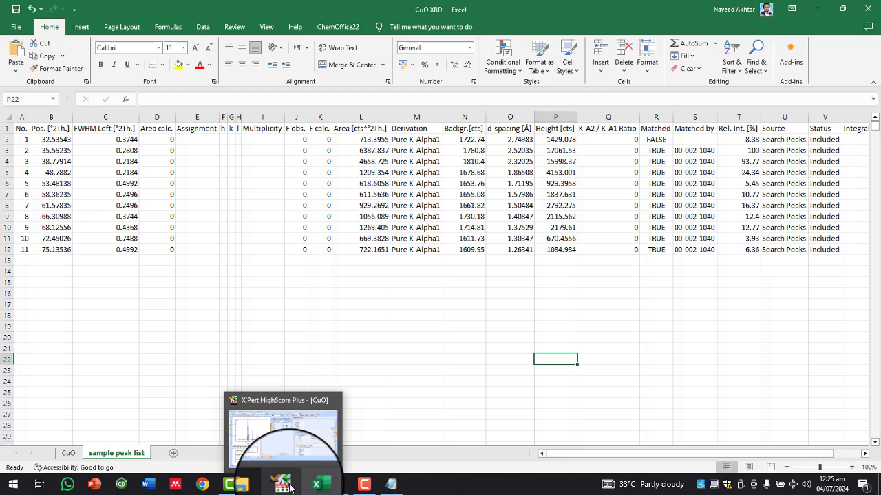
left_click(289, 488)
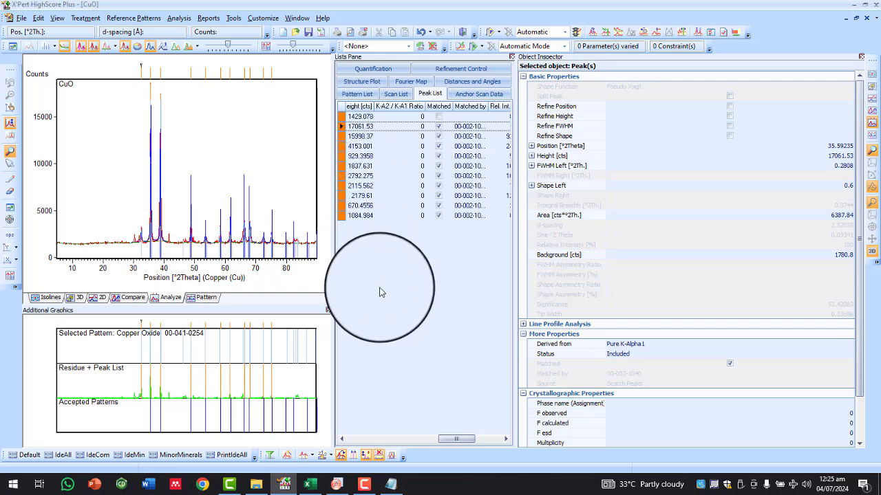
left_click(352, 146)
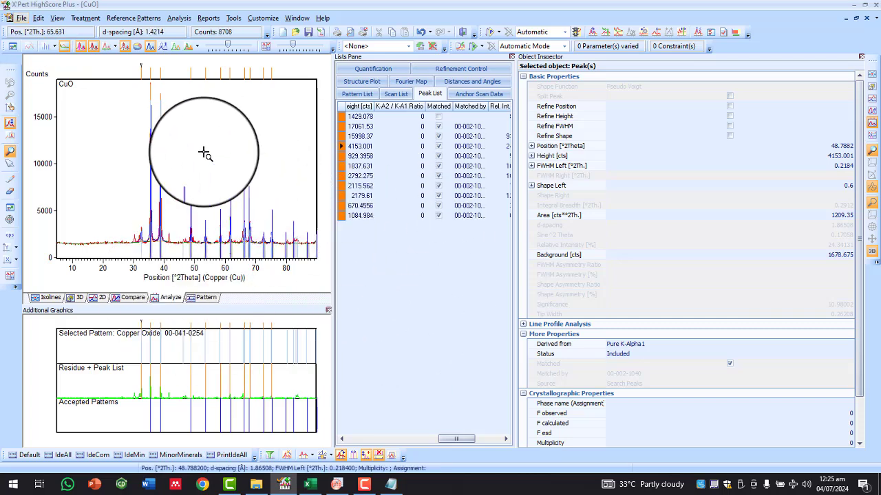
key("Up")
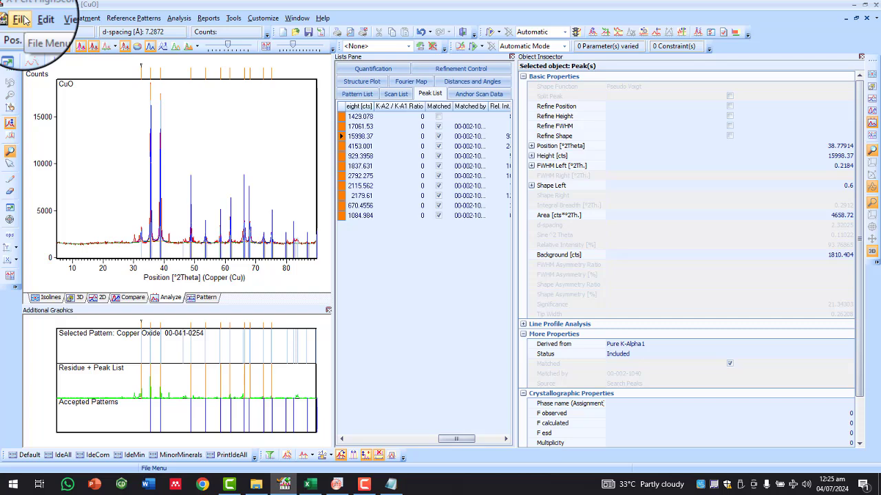
left_click(22, 19)
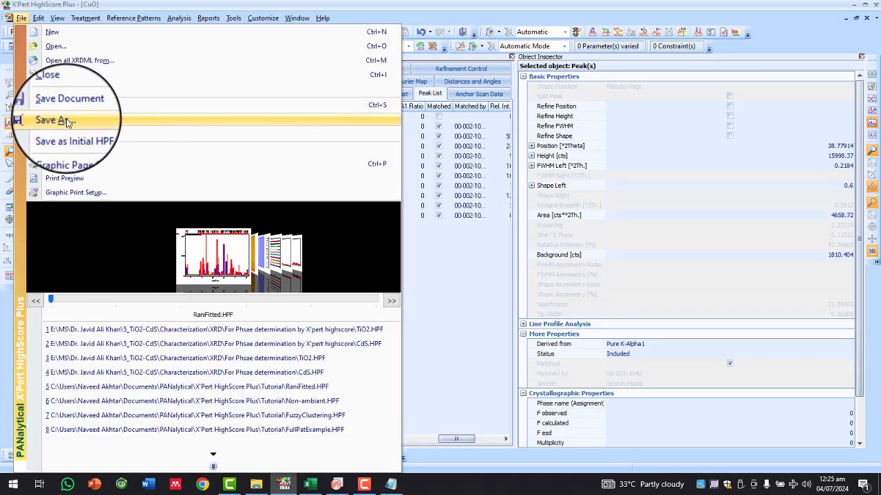
left_click(66, 120)
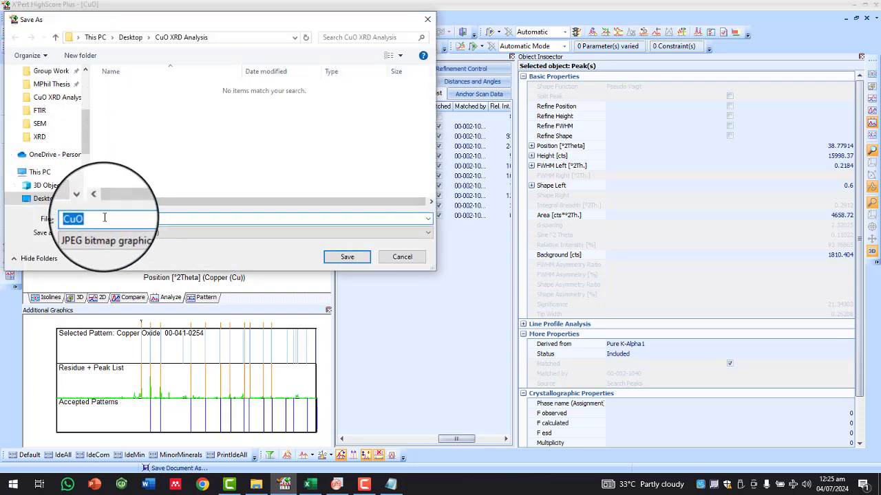
left_click(403, 256)
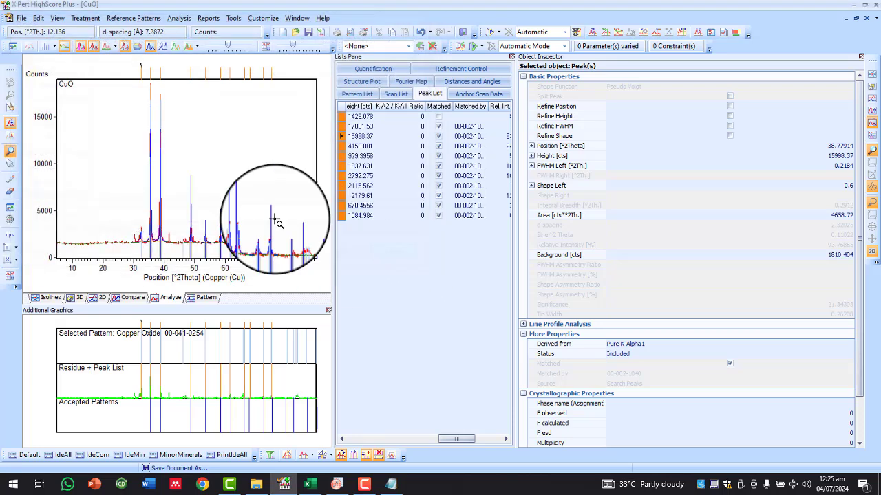
Step: Save the document as CuO XRD Phase determination in X'Pert HighScore (*.HPF) format in the Desktop's CuO XRD Analysis folder
left_click(14, 18)
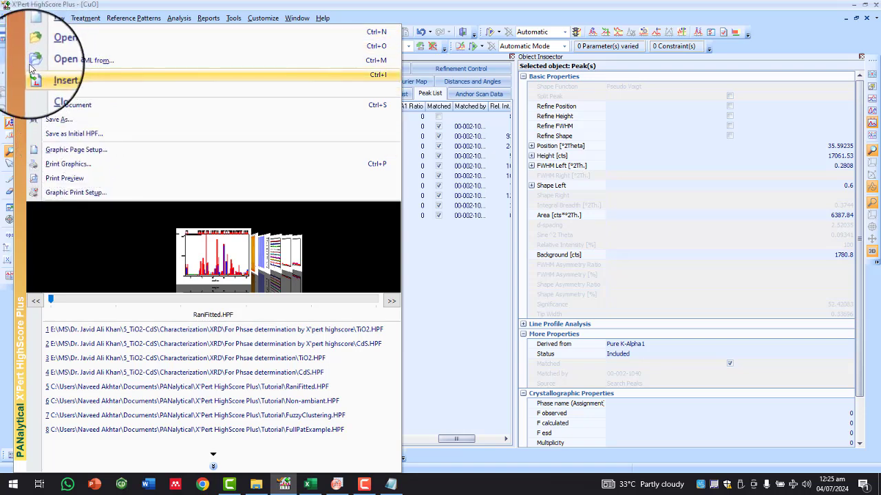
left_click(69, 124)
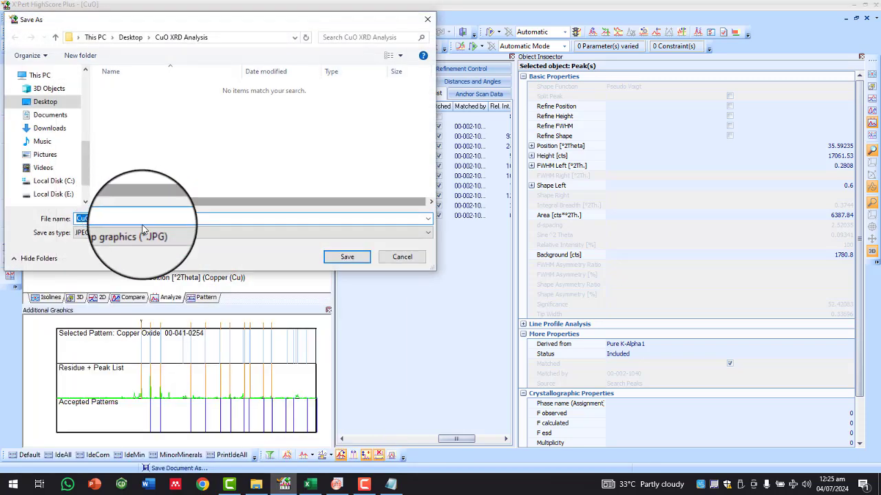
left_click(185, 234)
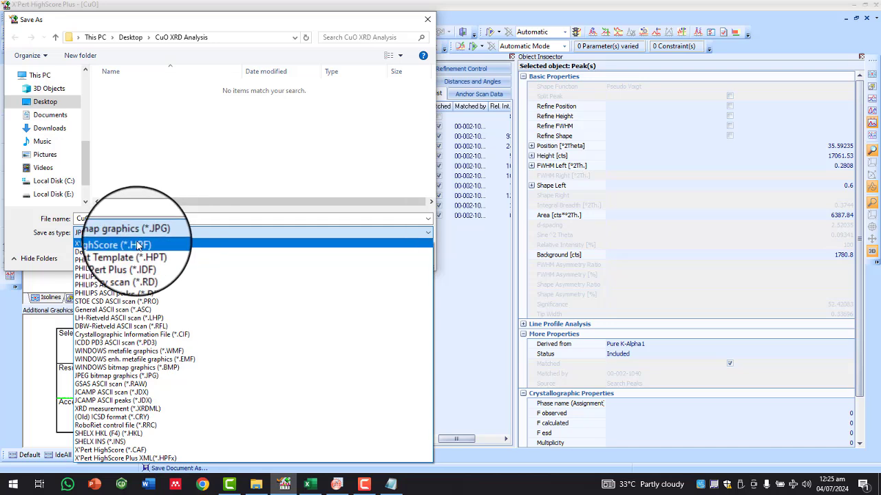
left_click(138, 245)
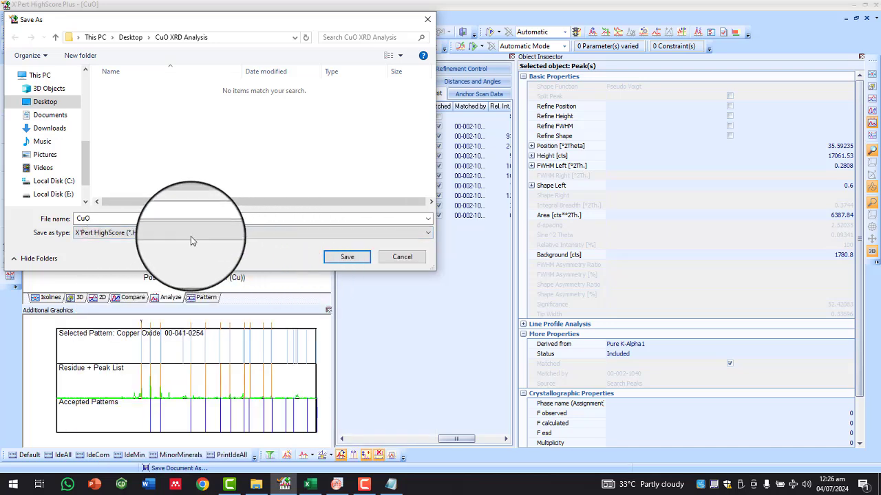
left_click(145, 218)
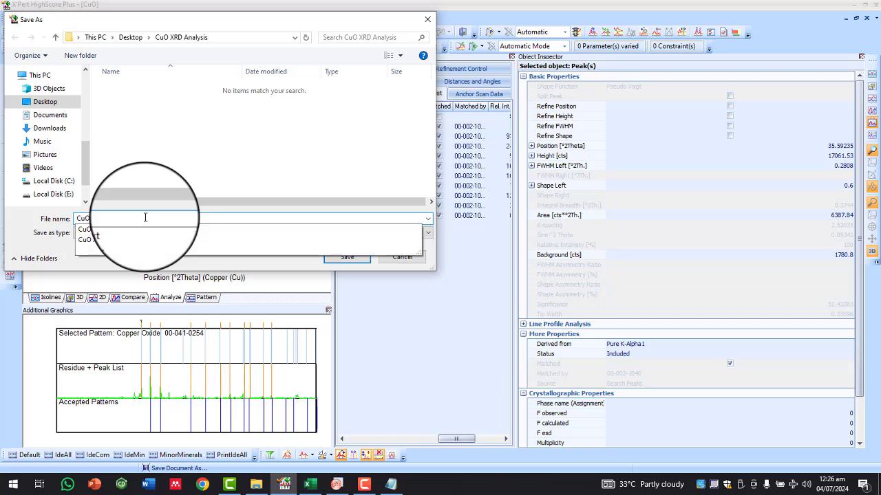
type("A")
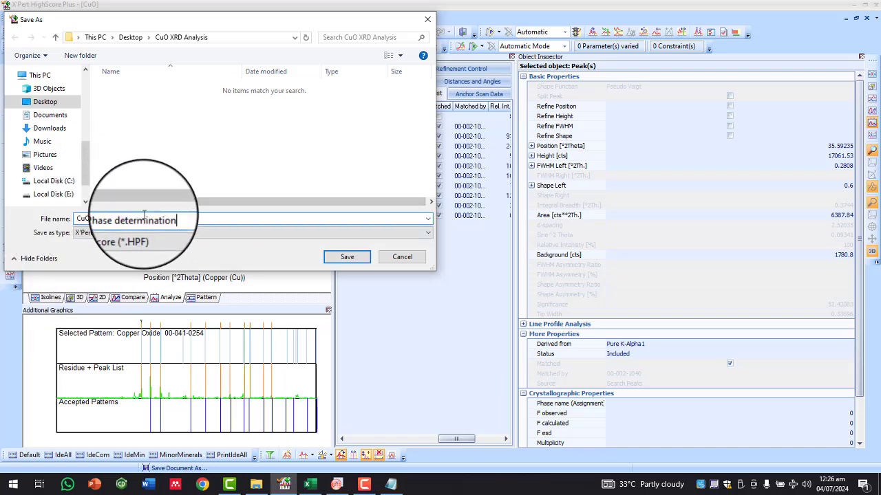
left_click(128, 37)
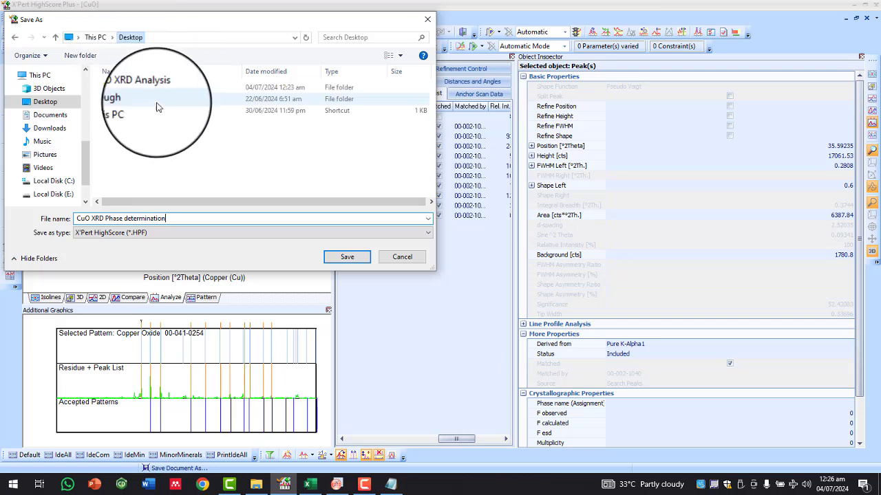
double_click(139, 88)
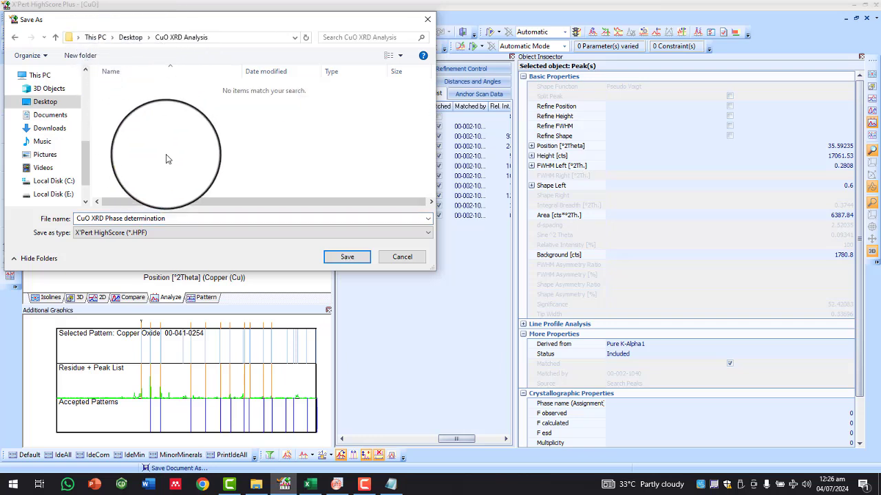
left_click(336, 259)
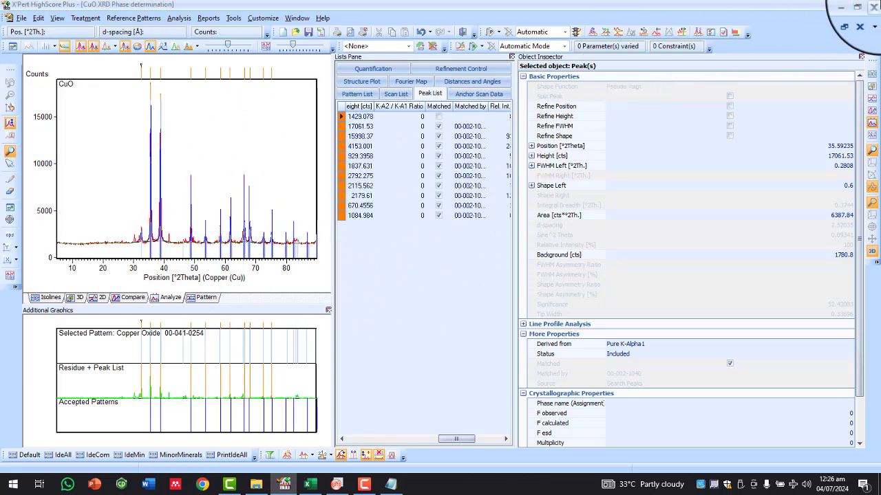
Step: Switch to the CuO XRD workbook in Excel and add a new sheet named JCPDS ()
left_click(841, 7)
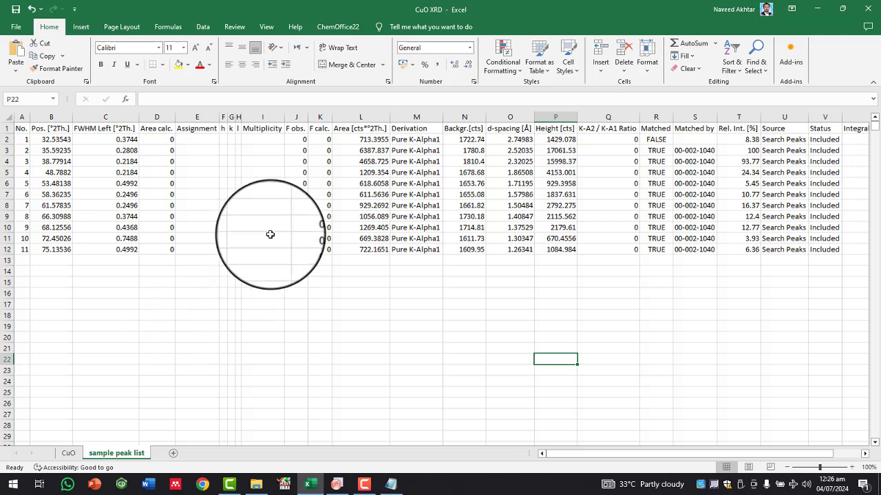
left_click(174, 456)
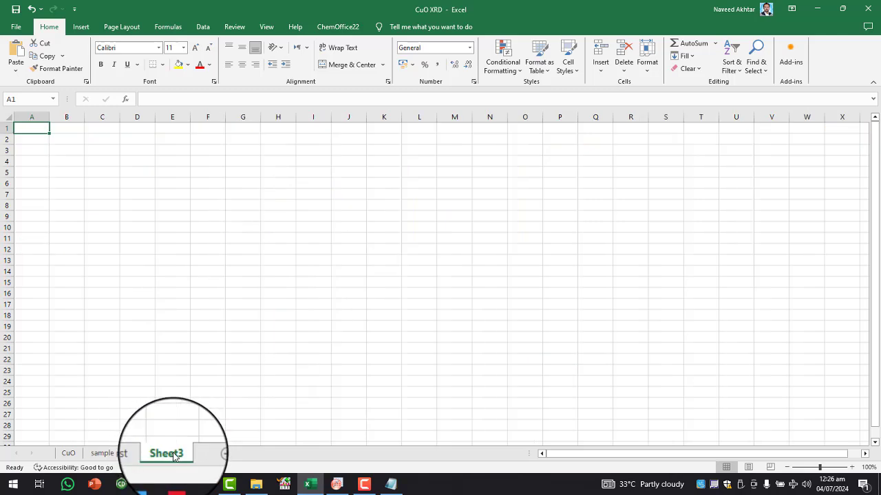
double_click(174, 455)
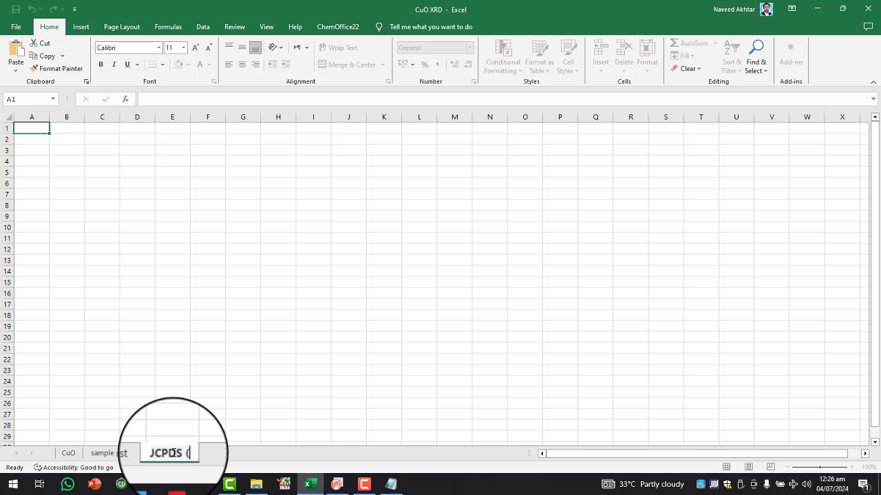
type("JCPDS ()")
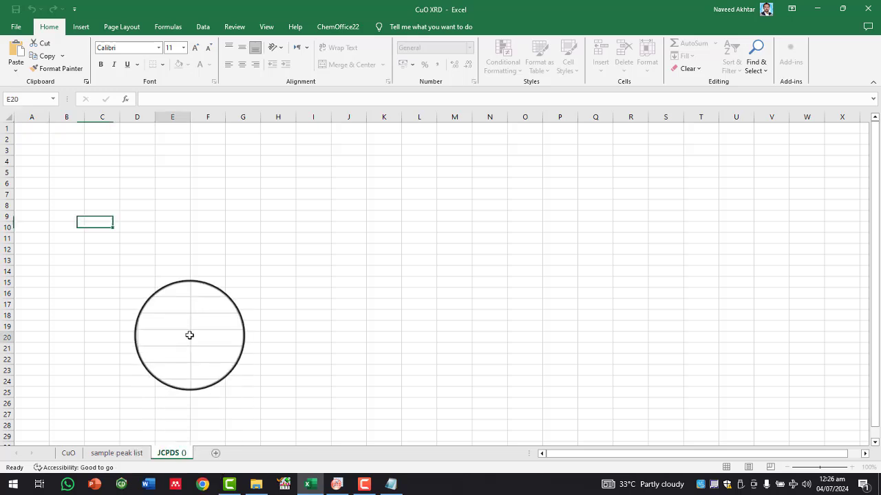
left_click(180, 337)
left_click(34, 130)
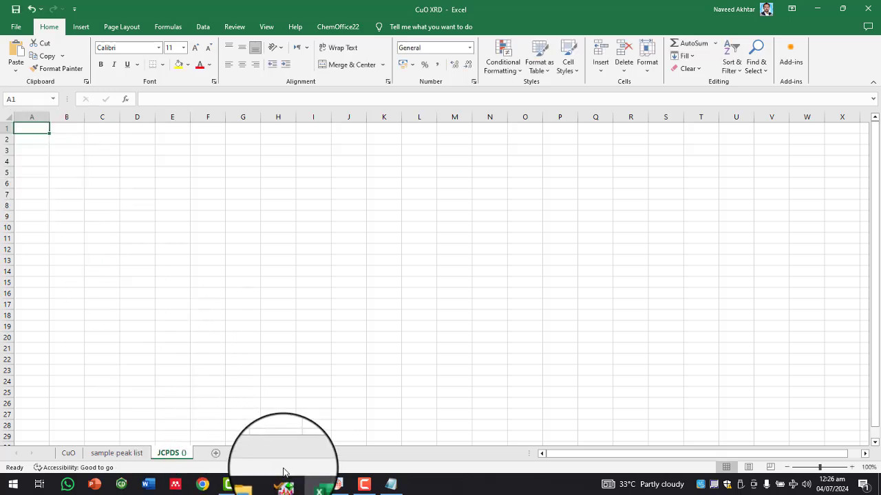
Step: Open the Word document JCPDS (00-002-1040) from the CuO XRD Analysis folder
left_click(256, 484)
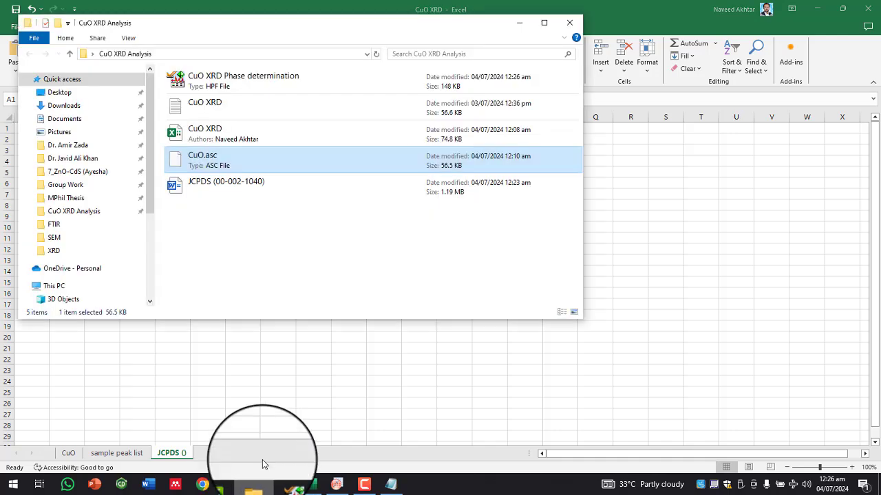
left_click(544, 23)
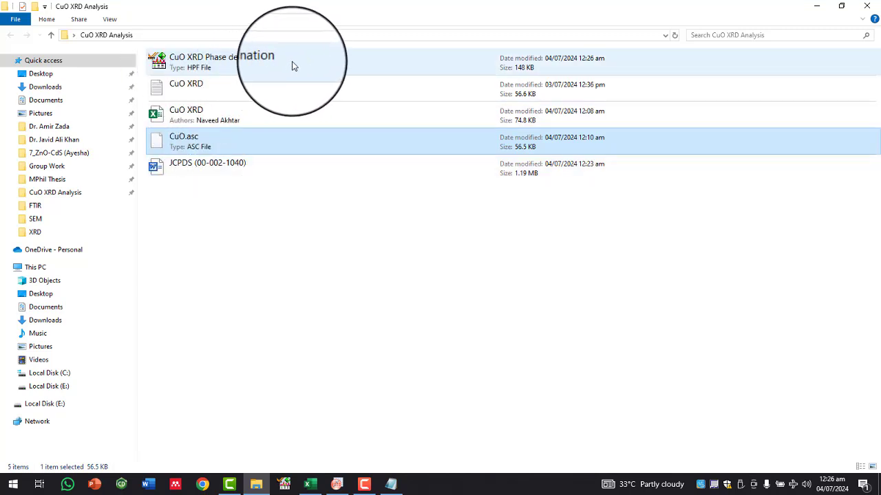
double_click(194, 172)
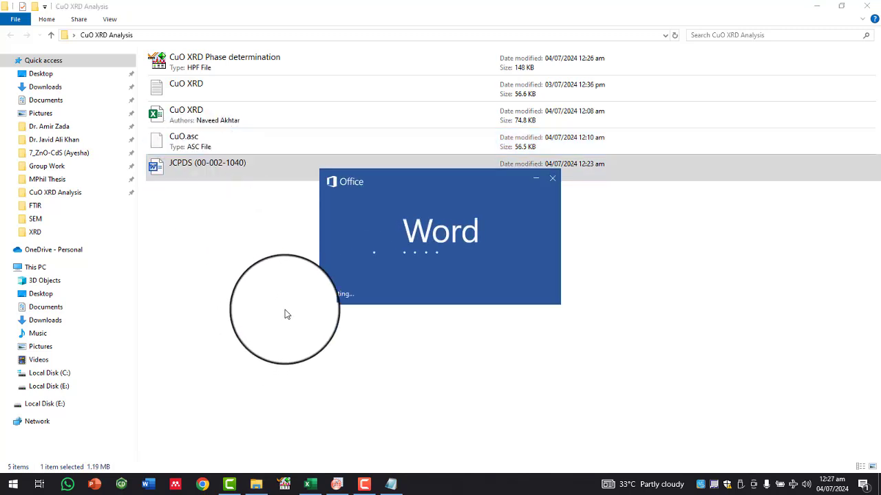
scroll(321, 259, "down", 1)
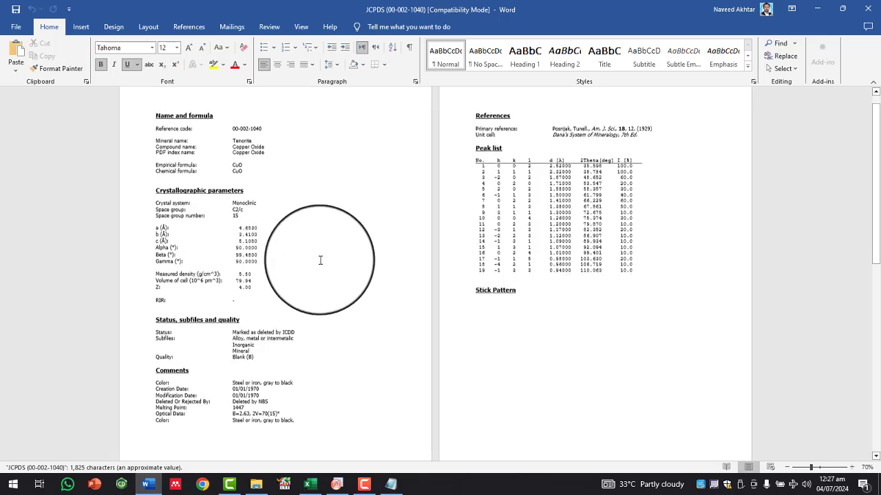
Step: Copy the whole peak list table from the Word document and paste it at cell A1 of Excel's JCPDS () sheet
left_click_drag(479, 169, 611, 271)
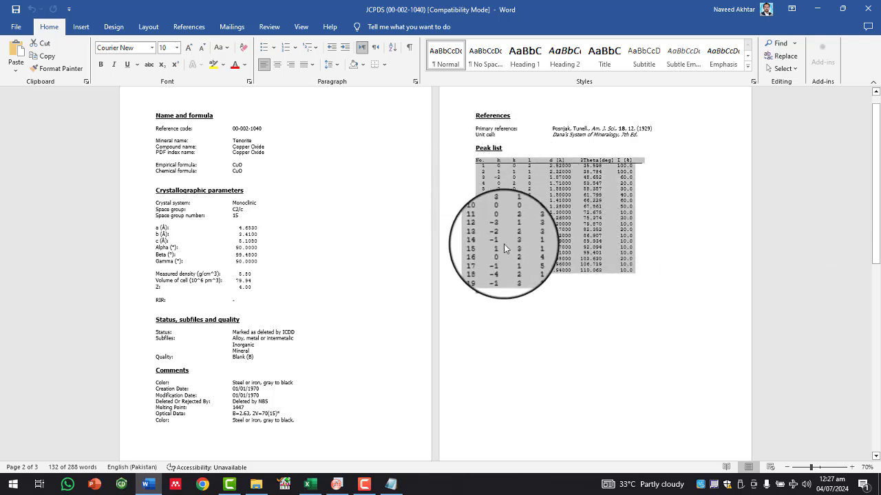
right_click(506, 232)
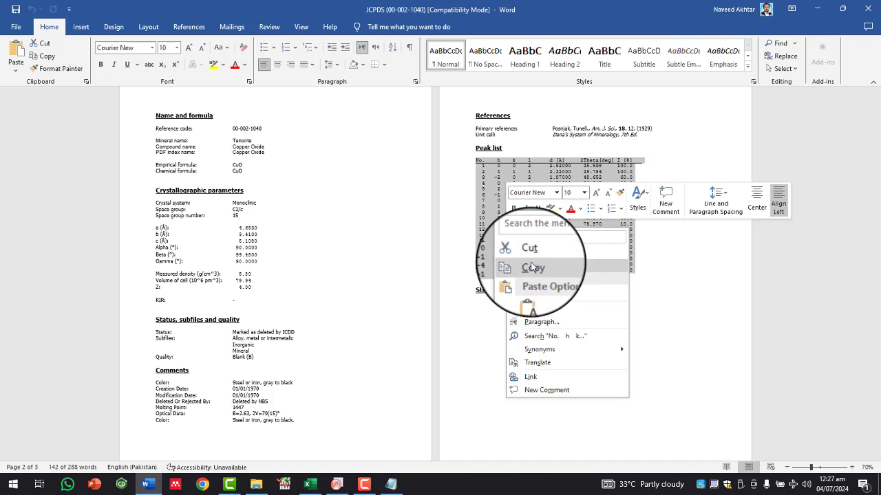
left_click(554, 272)
left_click(310, 484)
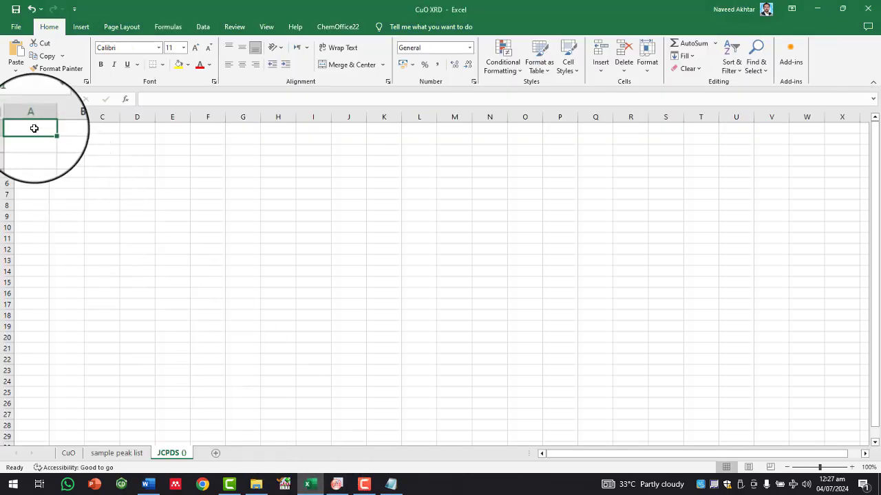
key("ctrl+v")
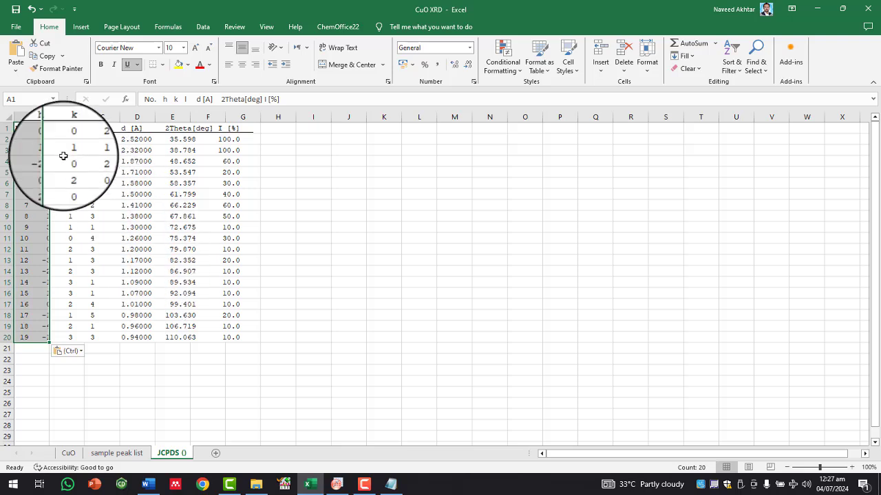
Step: Split the pasted reference peak list into separate columns using Text to Columns with Fixed width, General format and destination $A$1
left_click(207, 31)
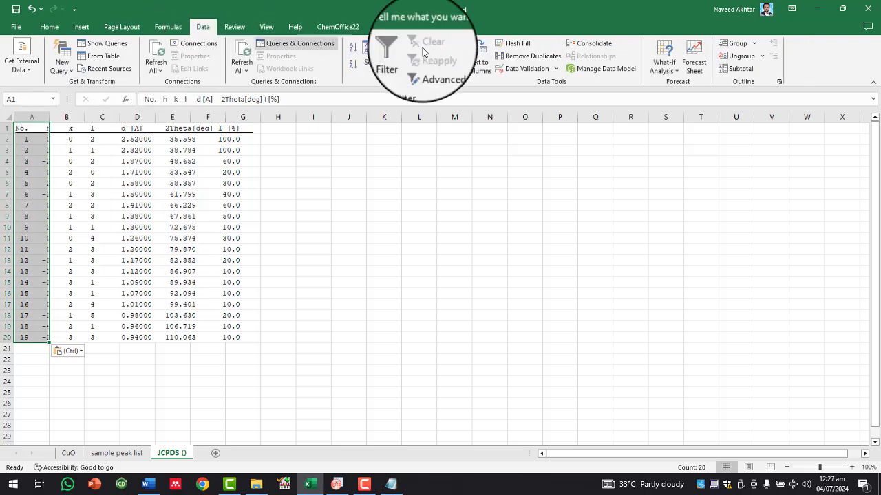
left_click(481, 62)
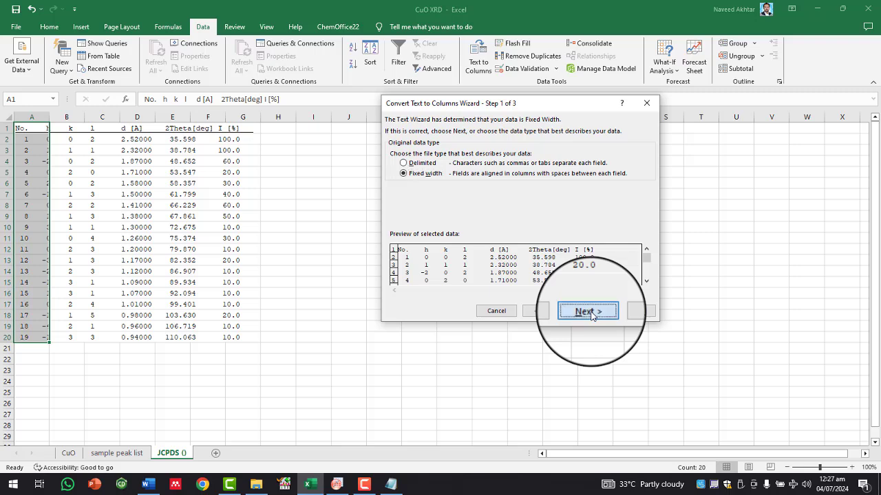
left_click(587, 311)
left_click(587, 311)
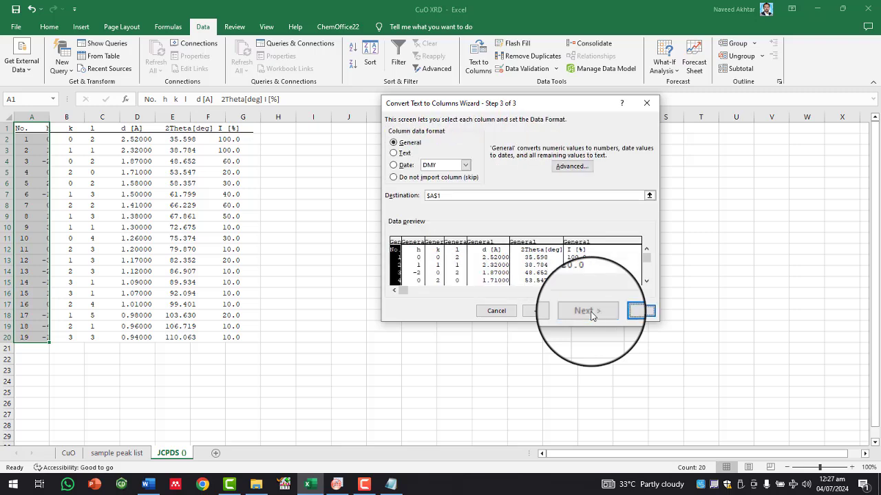
left_click(628, 311)
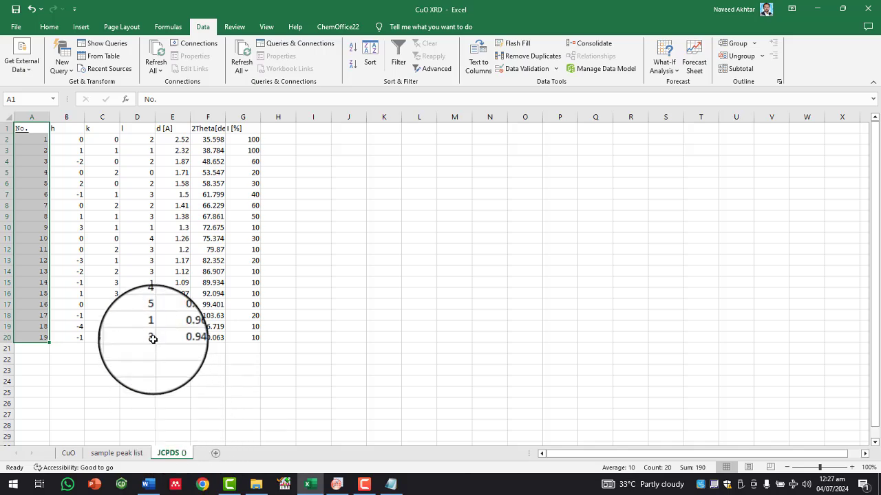
Step: Copy the reference code 00-002-1040 from the Word document and insert it between the parentheses of Excel's JCPDS () sheet name
left_click(146, 484)
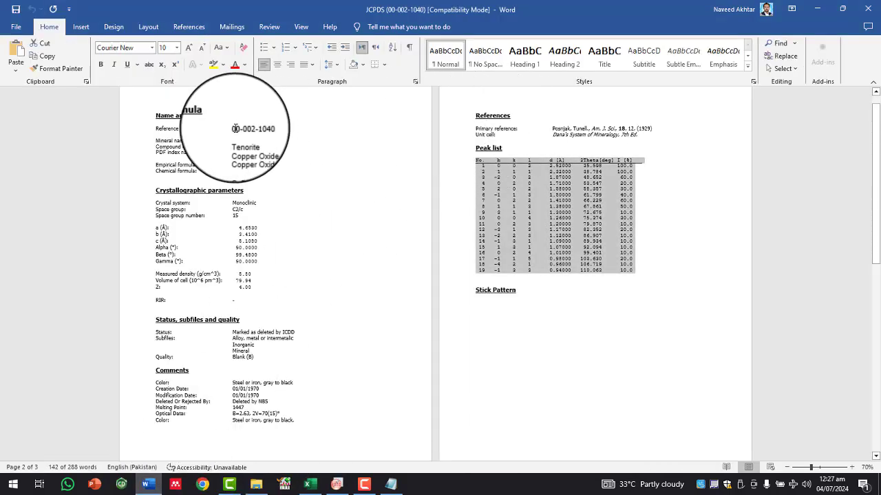
left_click_drag(233, 129, 264, 129)
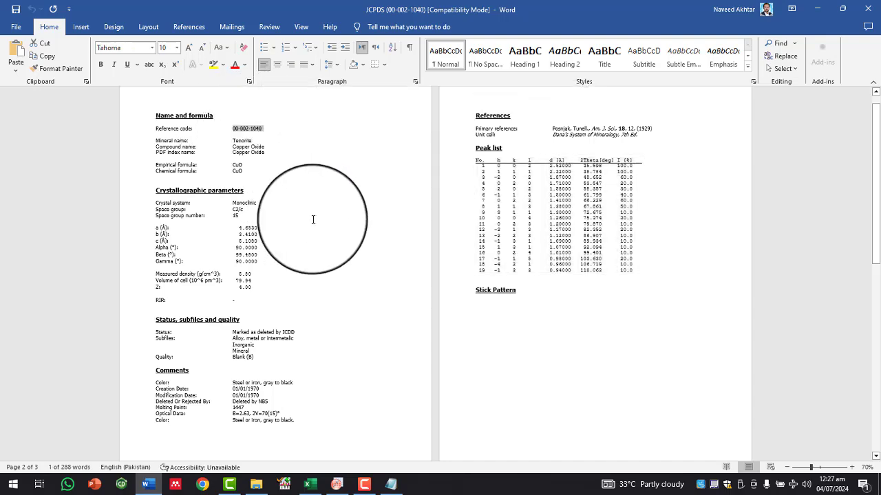
key("alt+Tab")
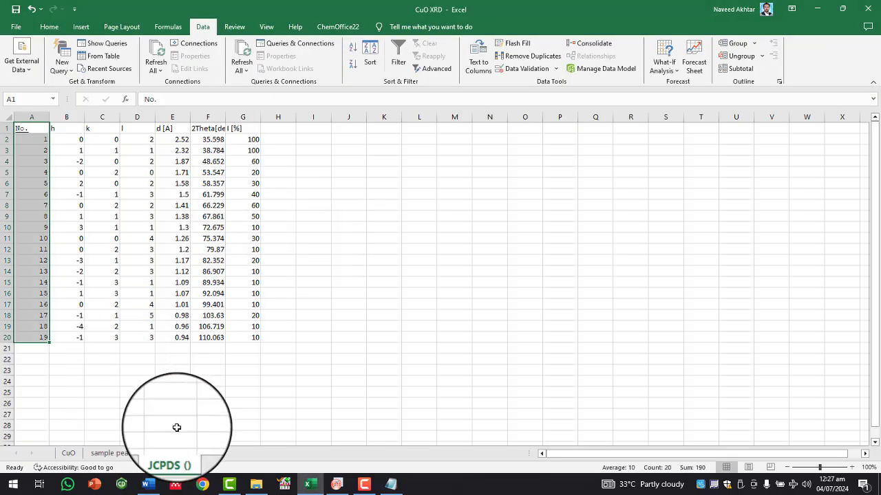
double_click(181, 452)
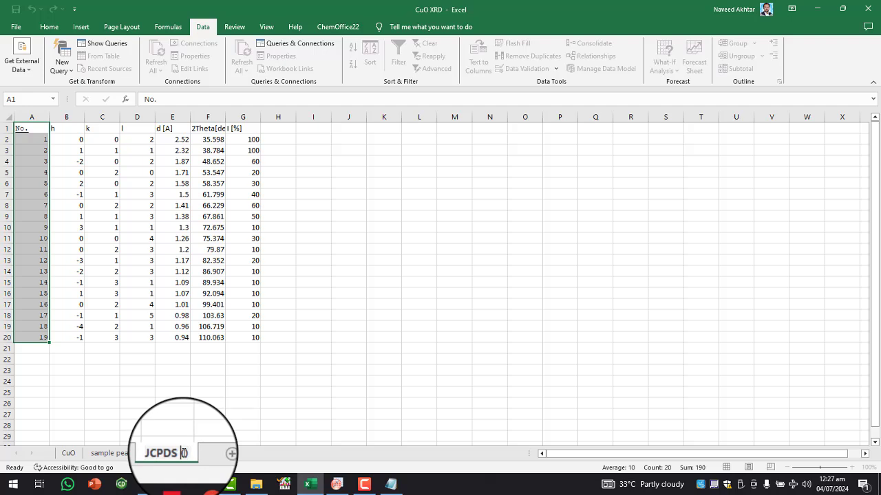
key("Return")
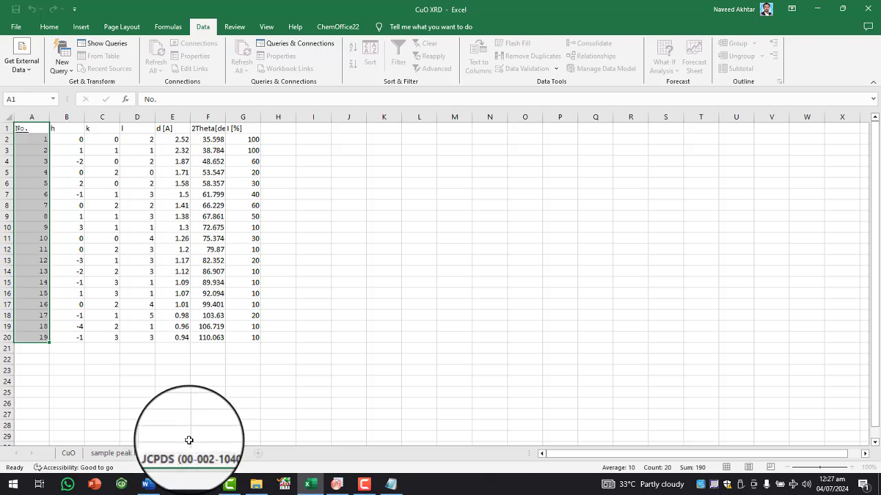
left_click(343, 294)
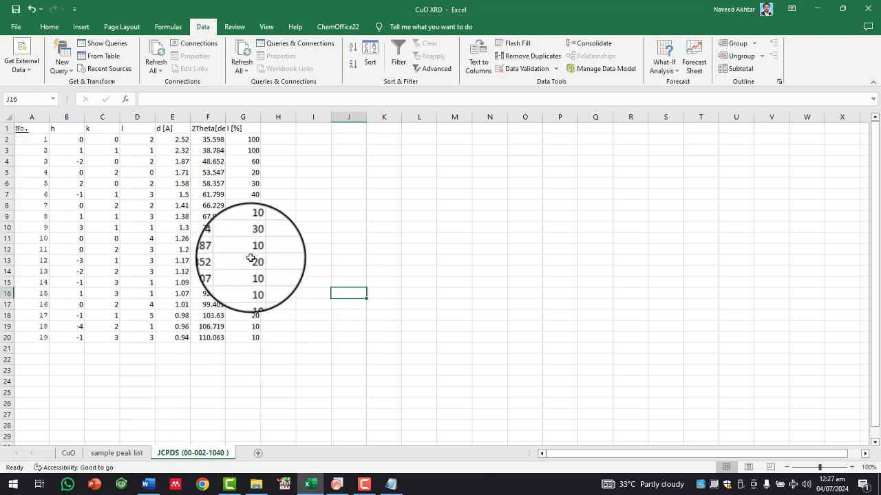
left_click(329, 202)
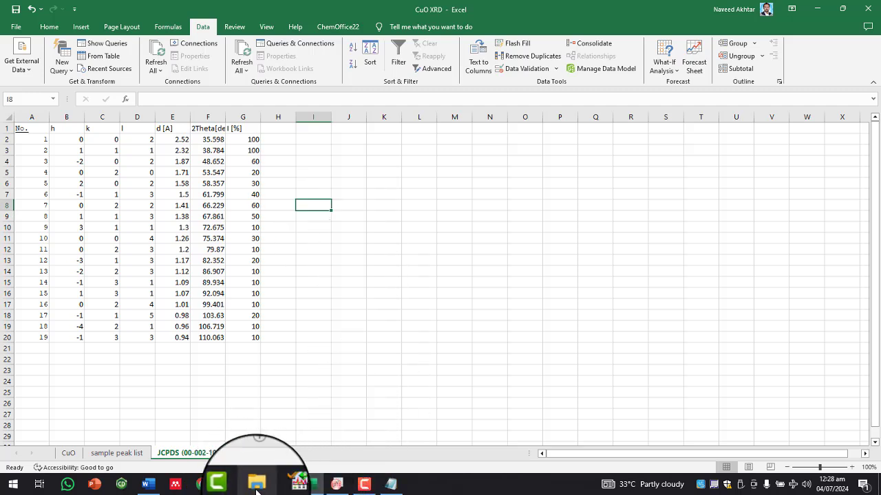
Step: Compare the peak positions and d-spacing values in the sample peak list sheet with those in the JCPDS reference sheet
left_click(116, 453)
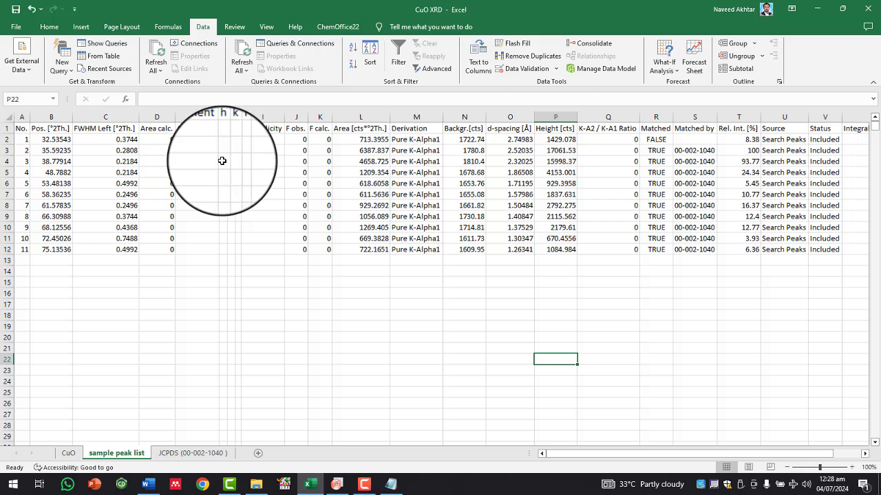
left_click(196, 454)
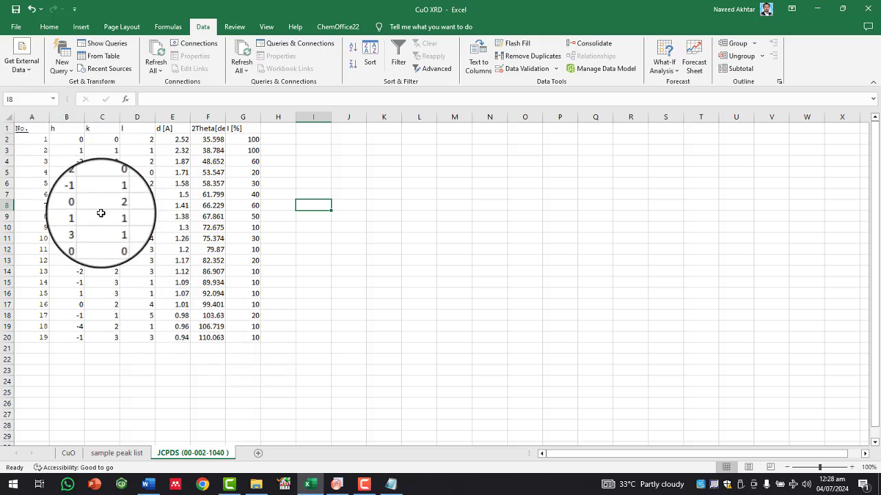
left_click(127, 456)
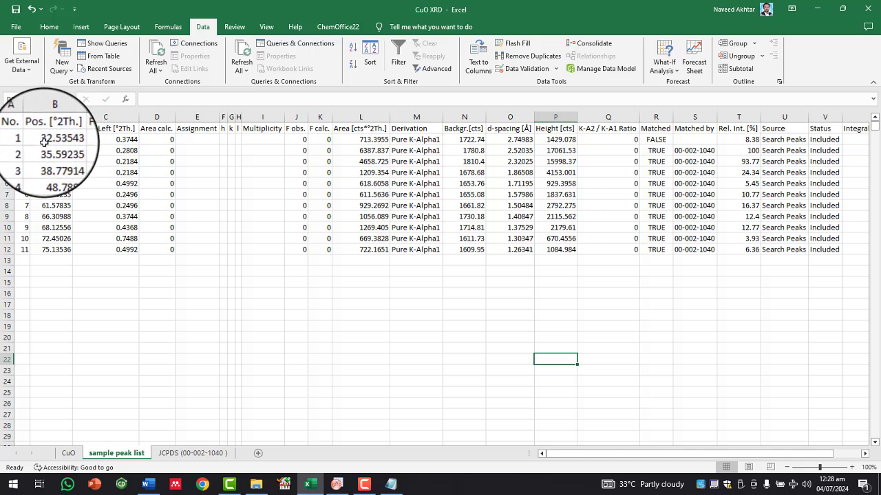
left_click(192, 453)
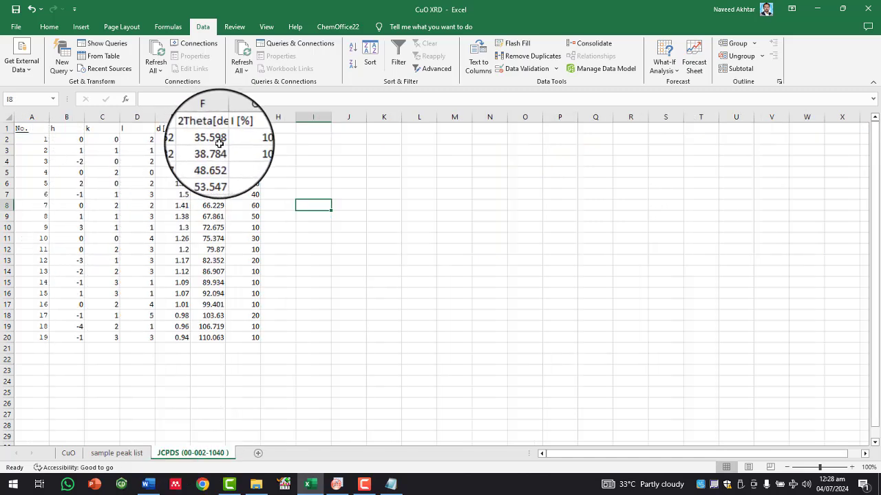
key("alt+Tab")
key("alt+Tab")
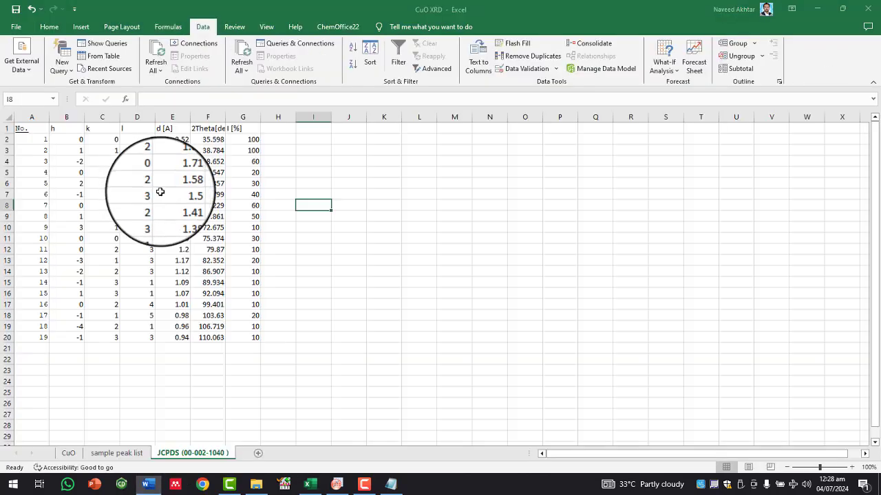
left_click(117, 453)
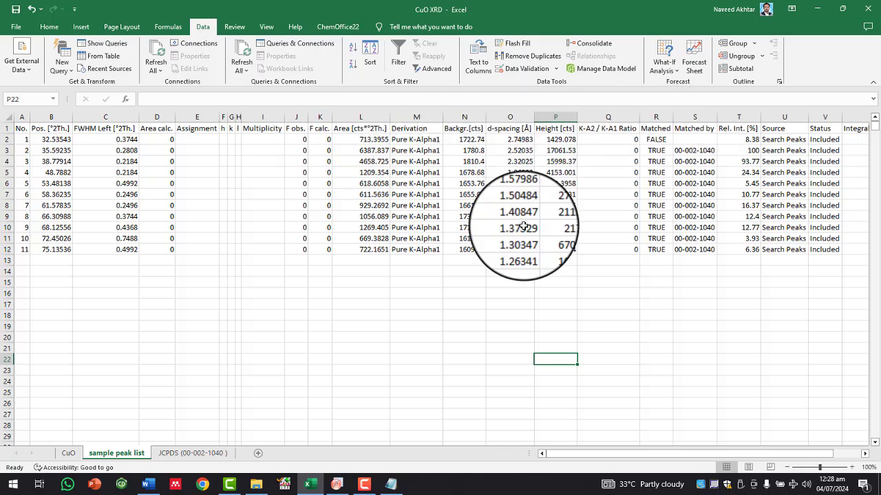
left_click(194, 453)
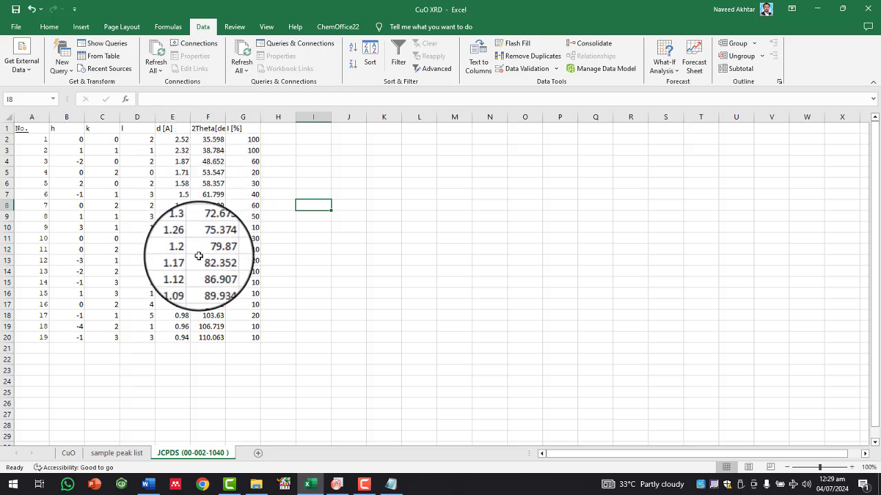
Step: Check the sample peak positions in cells B3, B5 and B6 against the 2Theta column of the JCPDS sheet
left_click(117, 453)
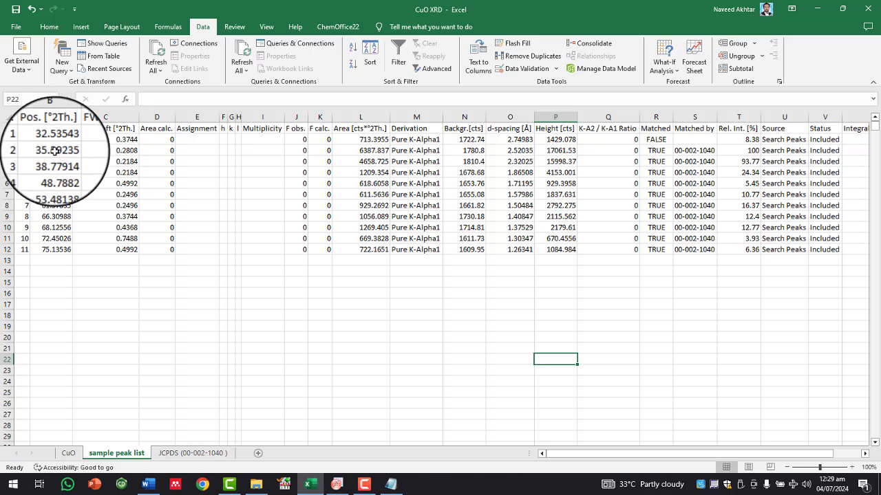
left_click(60, 150)
left_click(57, 172)
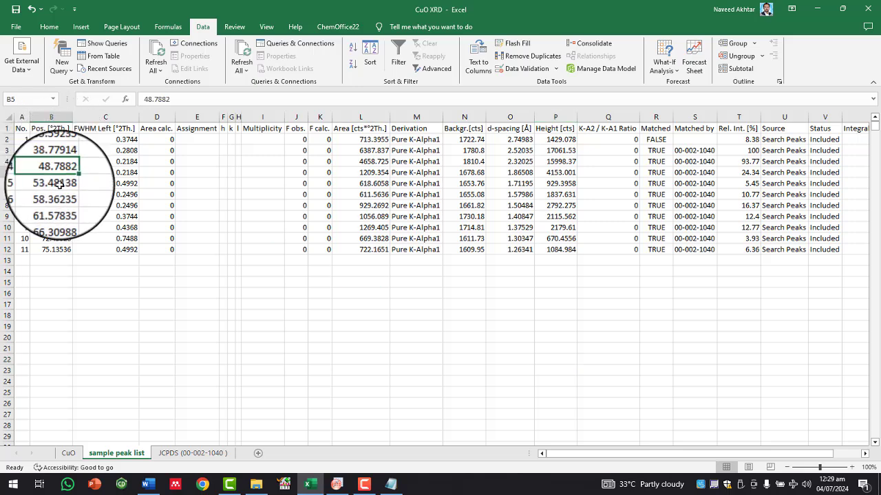
left_click(57, 183)
left_click(206, 454)
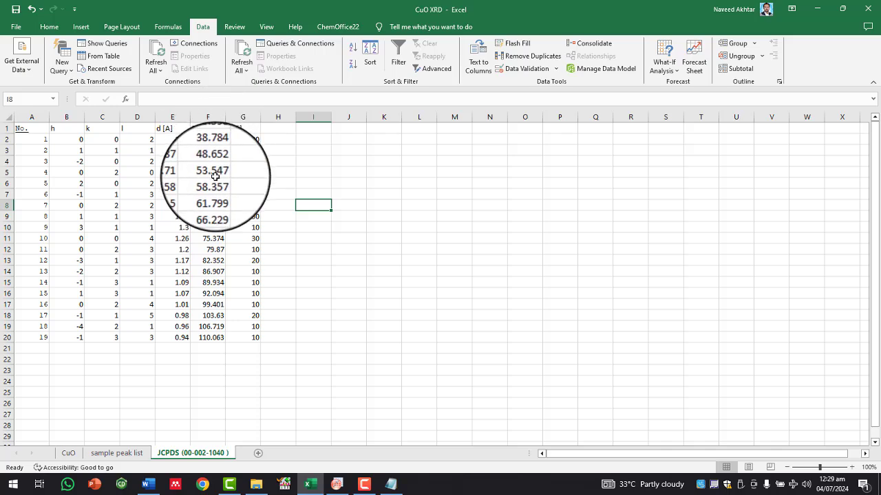
left_click(116, 454)
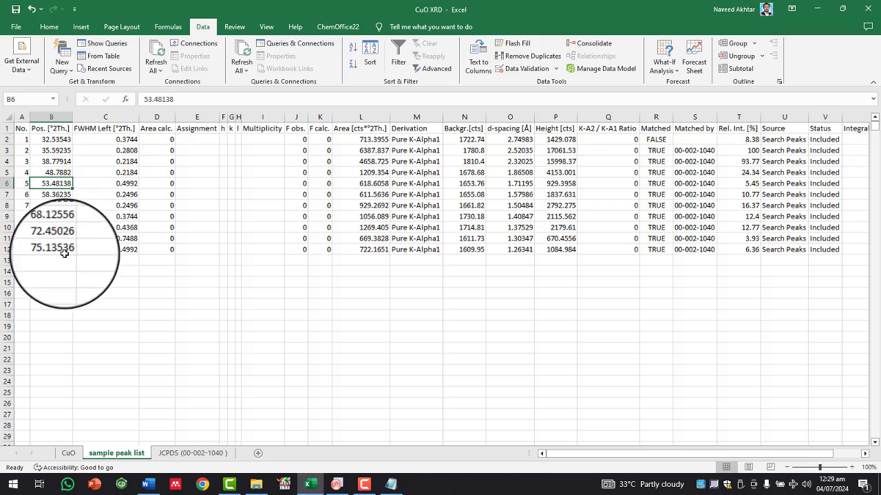
Step: Check the remaining sample peak positions, down to row 12, against the 2Theta values in the JCPDS sheet
left_click(180, 454)
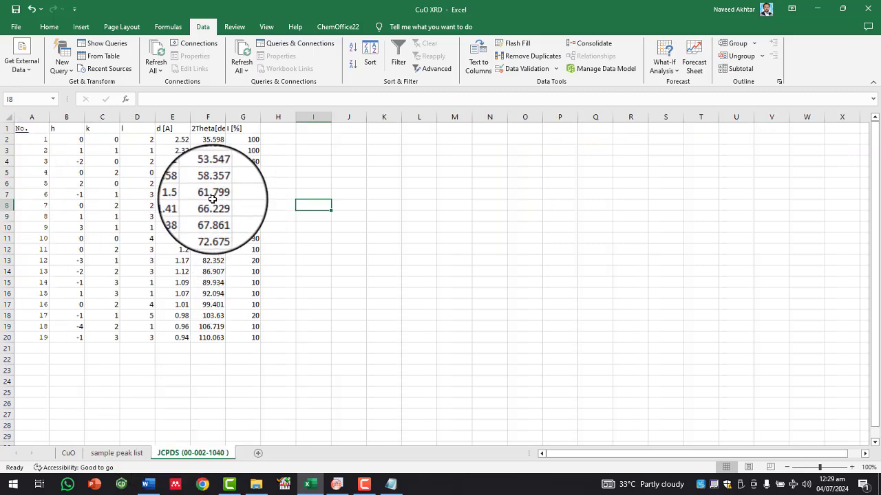
left_click(116, 454)
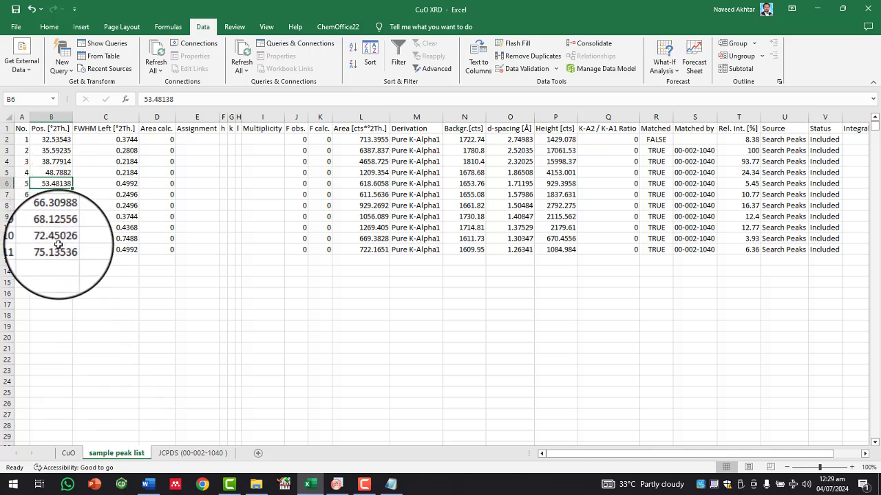
left_click(192, 453)
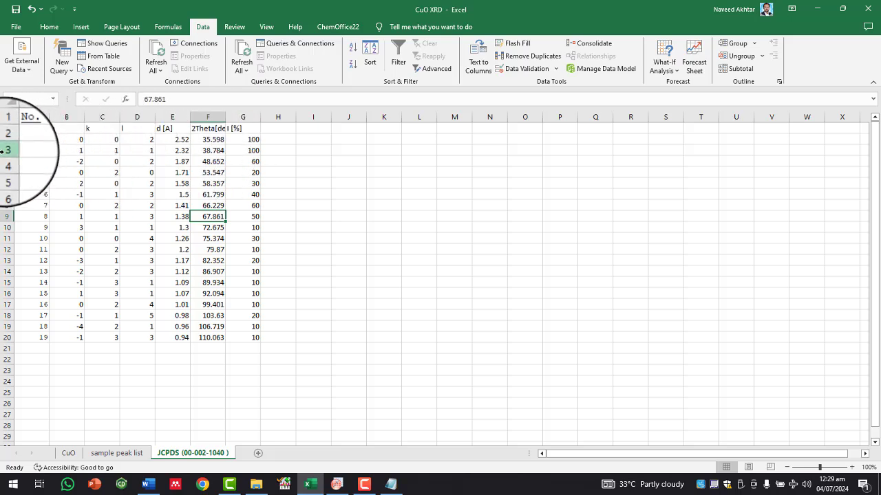
Step: Highlight the matched reference peaks No. 2 to 10 (A3:G11) in the JCPDS sheet with yellow fill
left_click_drag(6, 150, 11, 255)
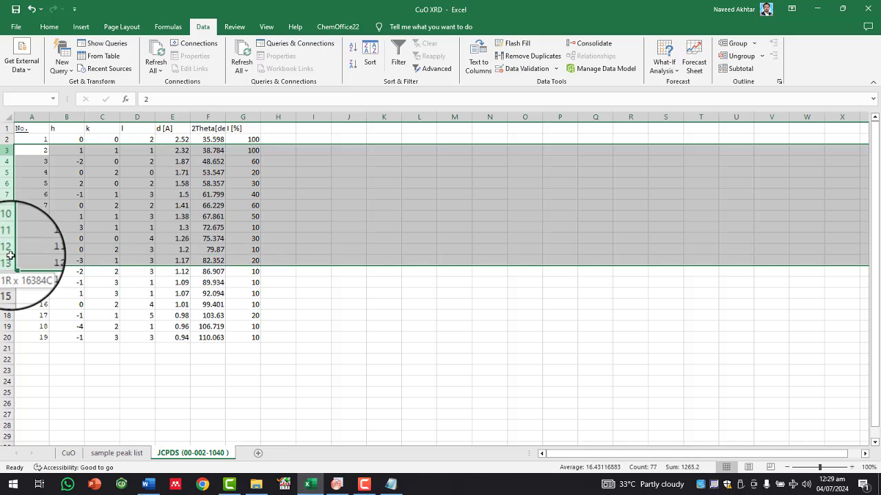
key("alt+Tab")
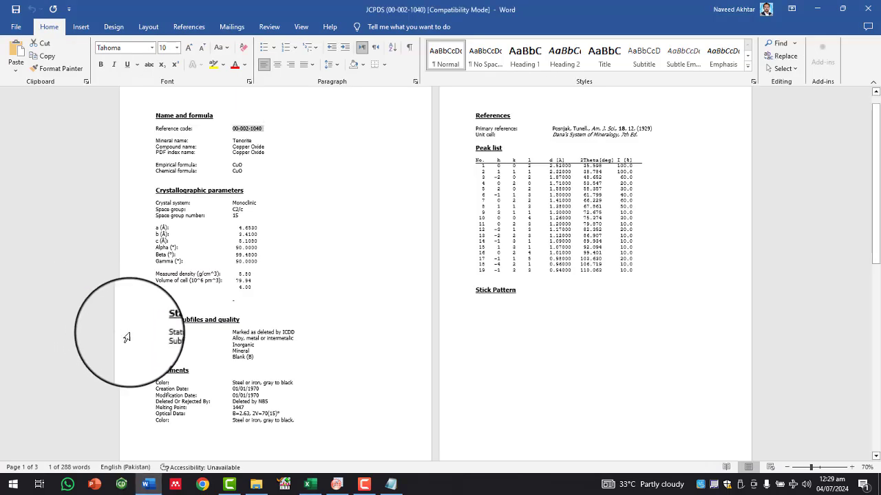
key("alt+Tab")
left_click(128, 457)
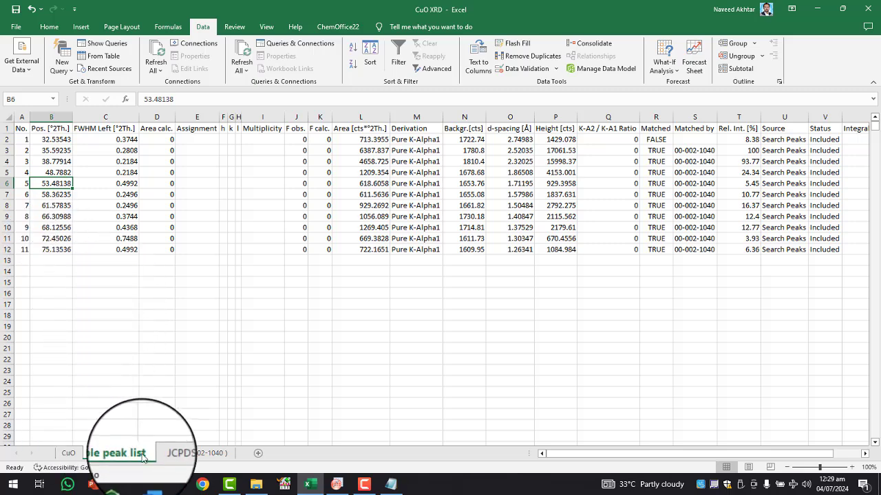
left_click(176, 454)
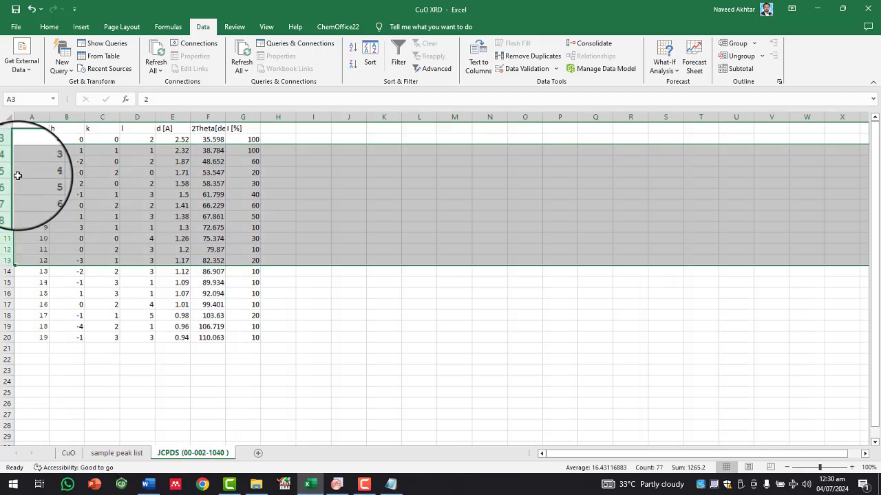
key("shift+Up")
key("shift+Up")
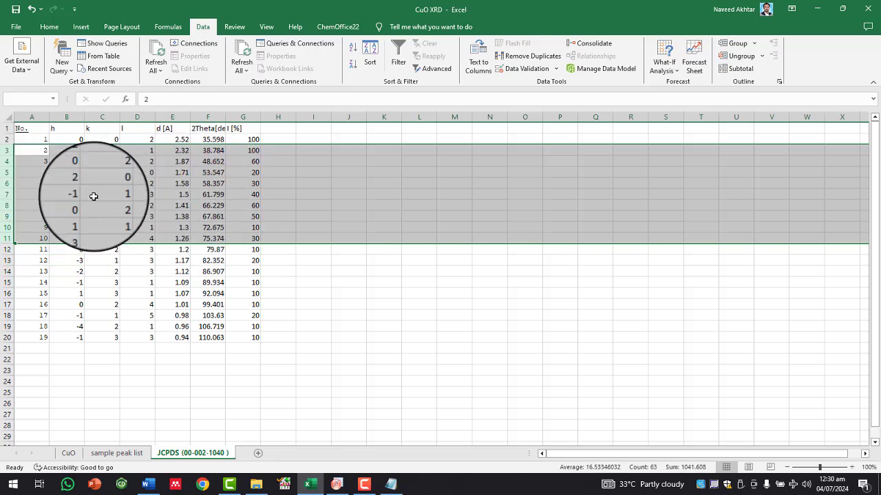
left_click_drag(45, 150, 249, 234)
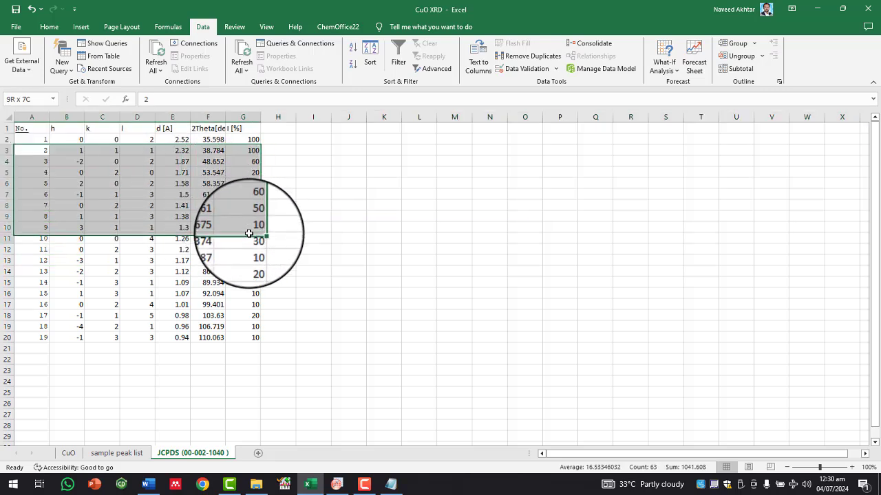
left_click(49, 26)
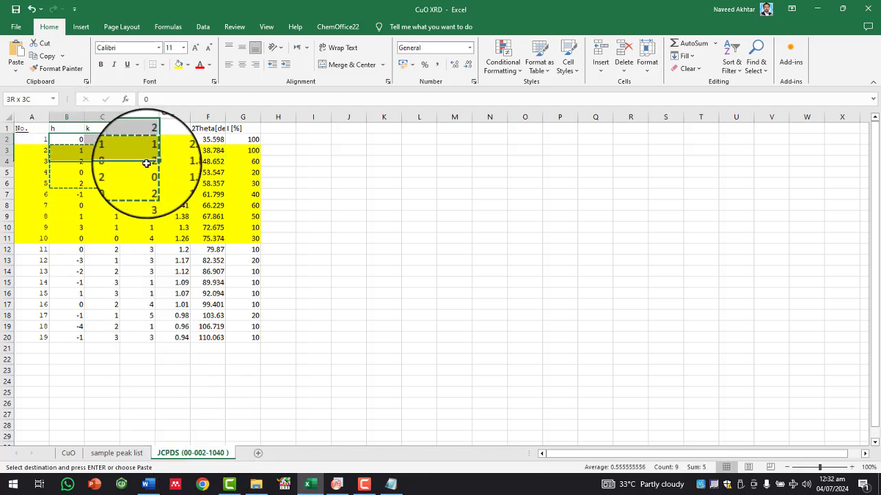
Step: Extend the yellow fill to reference peak No. 1, covering A2:G11 in the JCPDS sheet
mouse_move(152, 237)
left_mouse_down()
mouse_move(150, 247)
mouse_move(148, 238)
left_mouse_up()
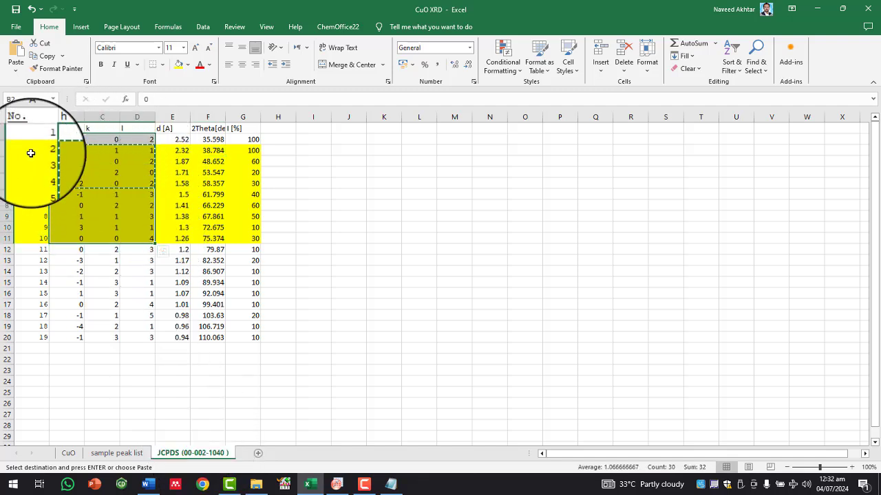
left_click_drag(19, 140, 243, 241)
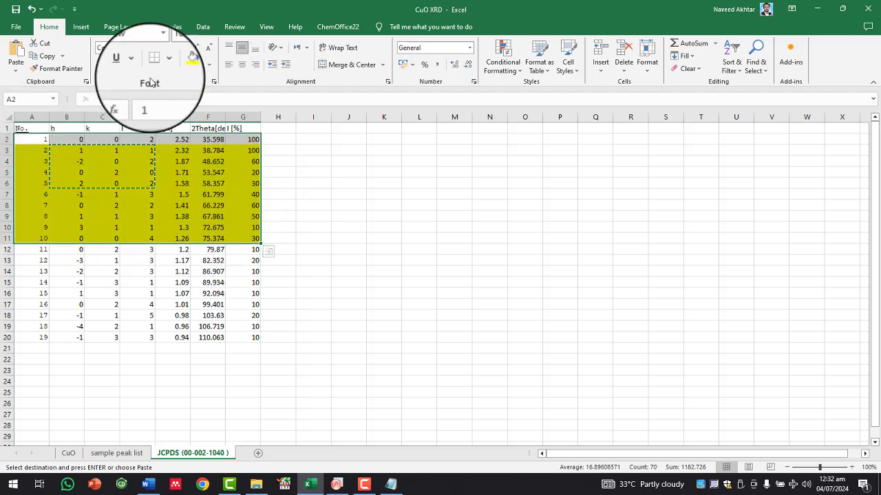
left_click(167, 191)
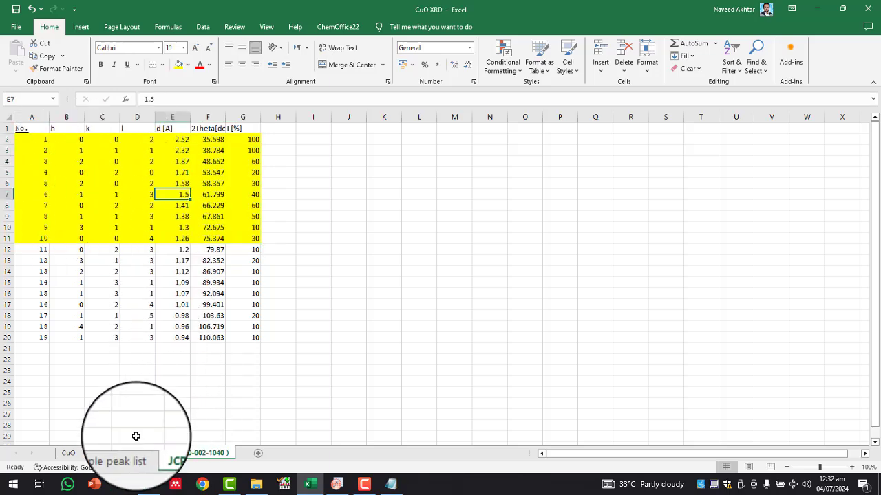
Step: Copy the h, k and l values of JCPDS peaks 1 to 10 (B2:D11) into the sample peak list starting at F3
left_click(116, 452)
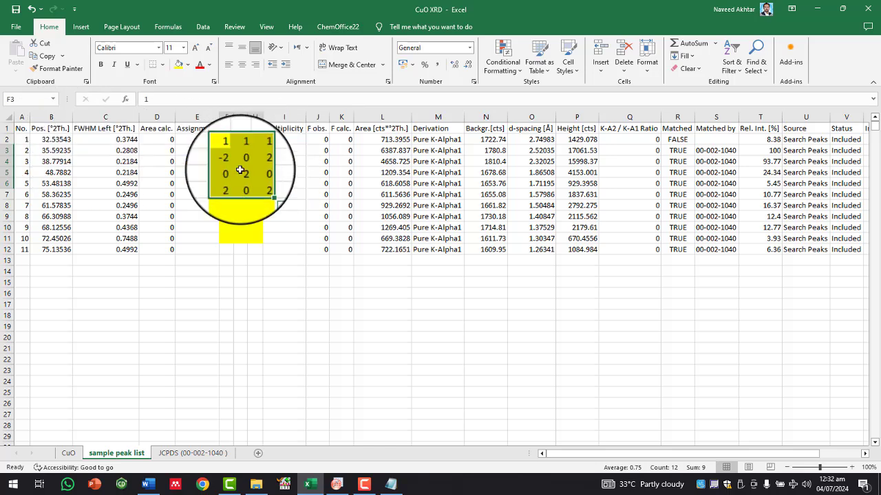
left_click(185, 457)
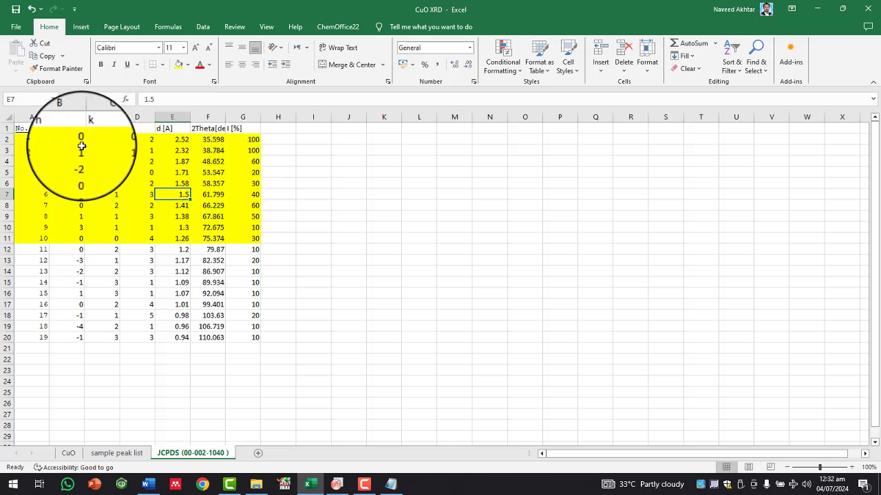
left_click_drag(74, 142, 139, 238)
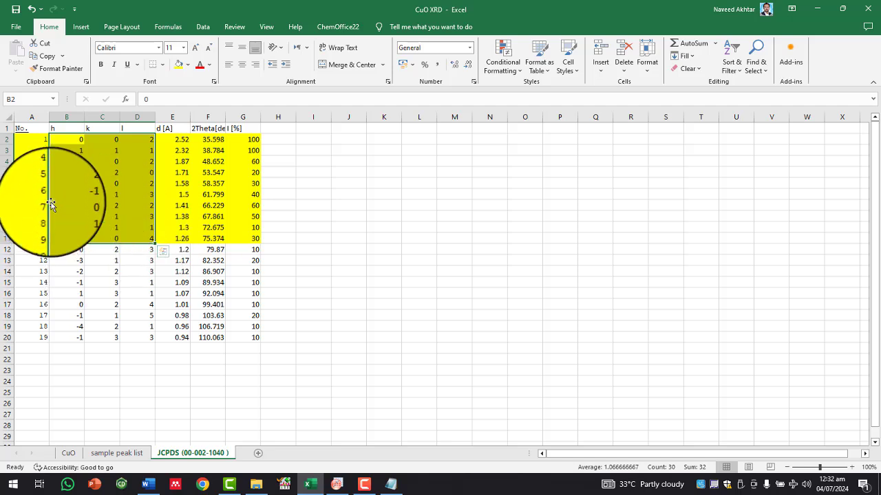
right_click(115, 182)
left_click(137, 214)
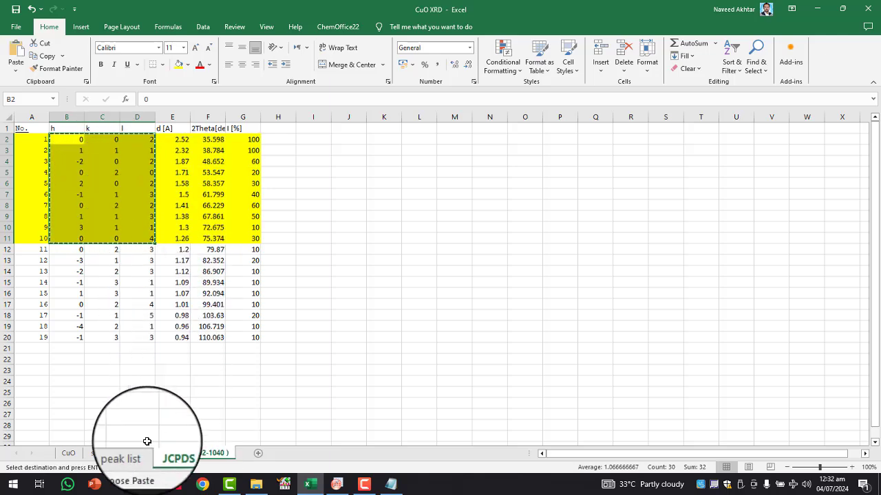
left_click(129, 457)
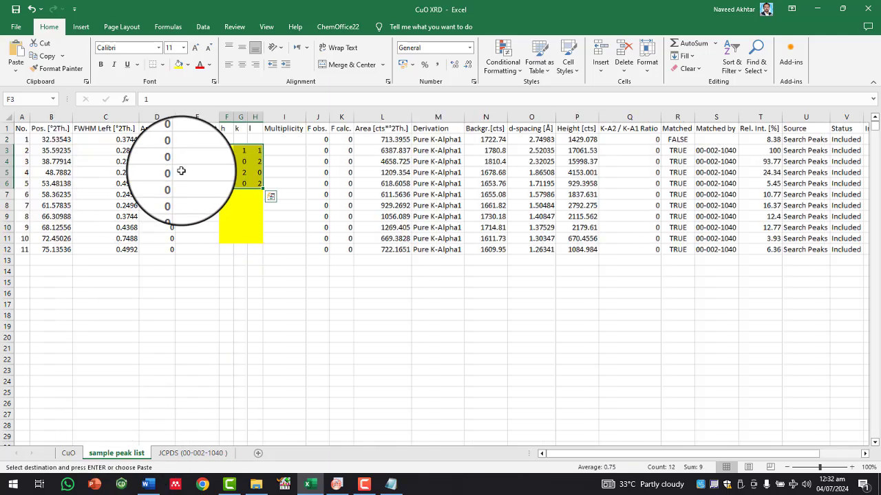
left_click(230, 150)
key("ctrl+v")
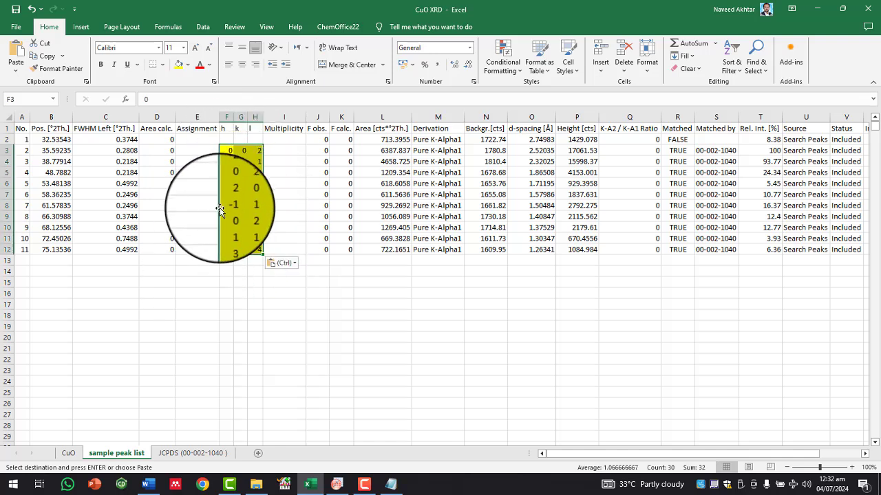
Step: Fill rows 3 to 12 of the sample peak list with yellow and apply all borders to rows 1 to 12
left_click_drag(9, 150, 11, 247)
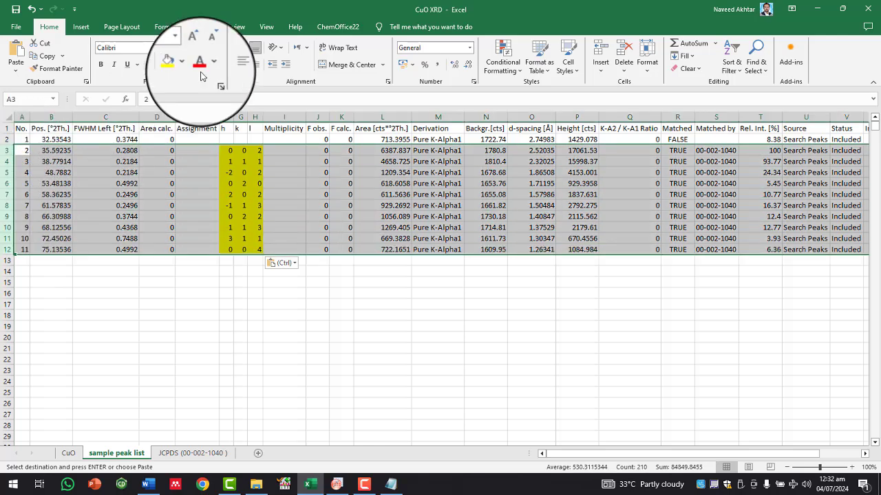
left_click(179, 64)
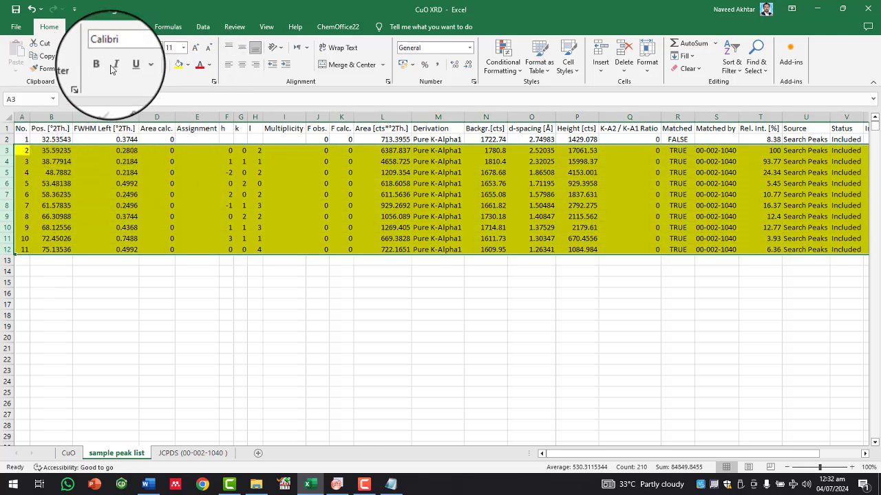
left_click_drag(5, 128, 28, 250)
left_click(163, 67)
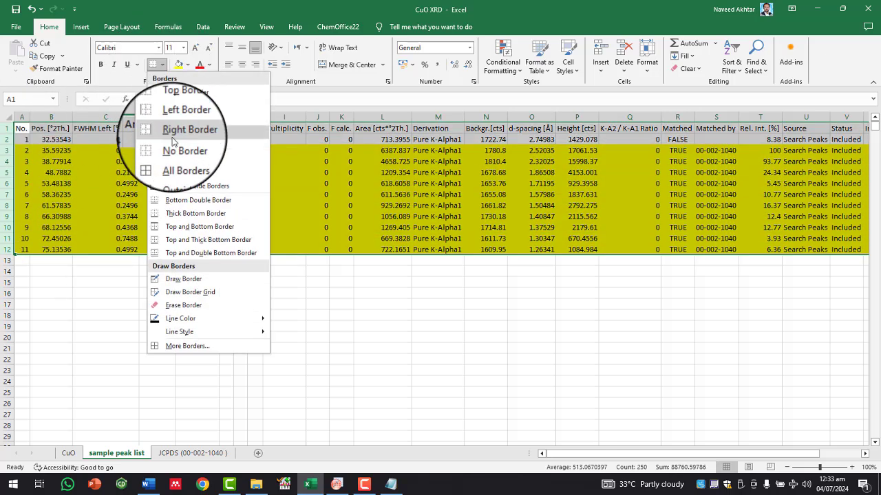
left_click(173, 162)
left_click(138, 294)
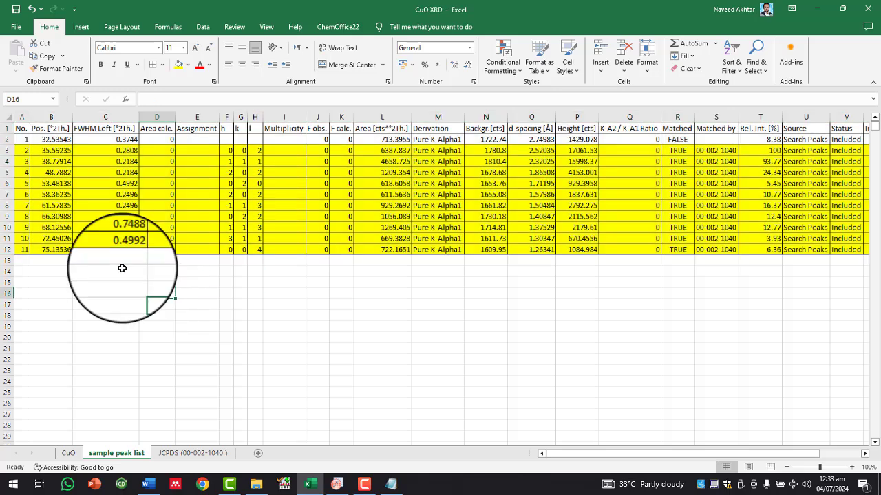
left_click(288, 304)
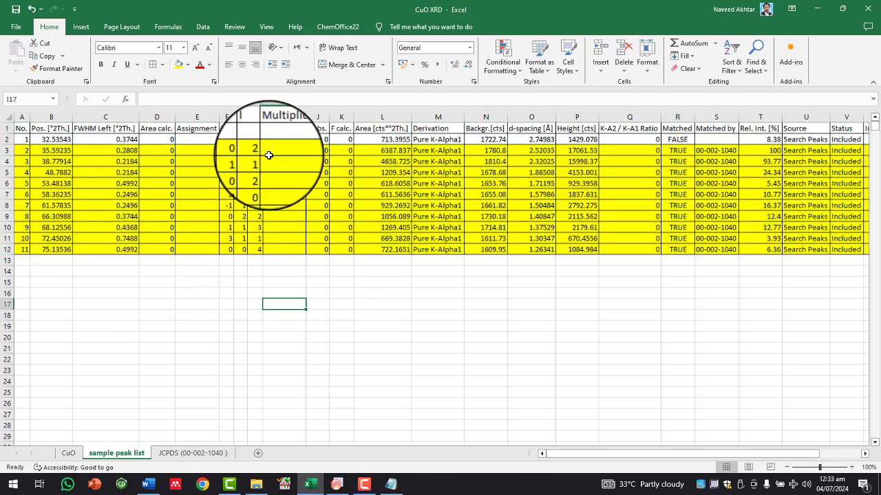
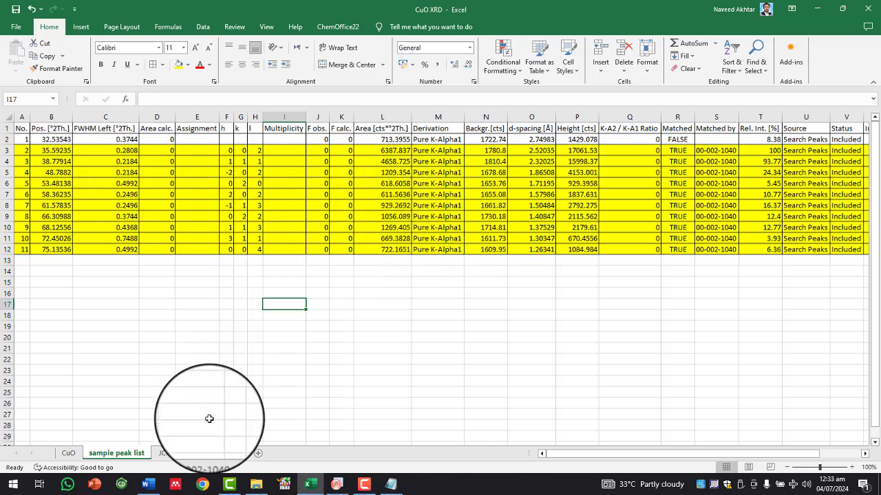
Step: Copy the Angle/Intensity headers and degree/a.u. units (A1:B2) from the CuO sheet into the Long Name and Units rows of OriginPro's Book1
left_click(192, 454)
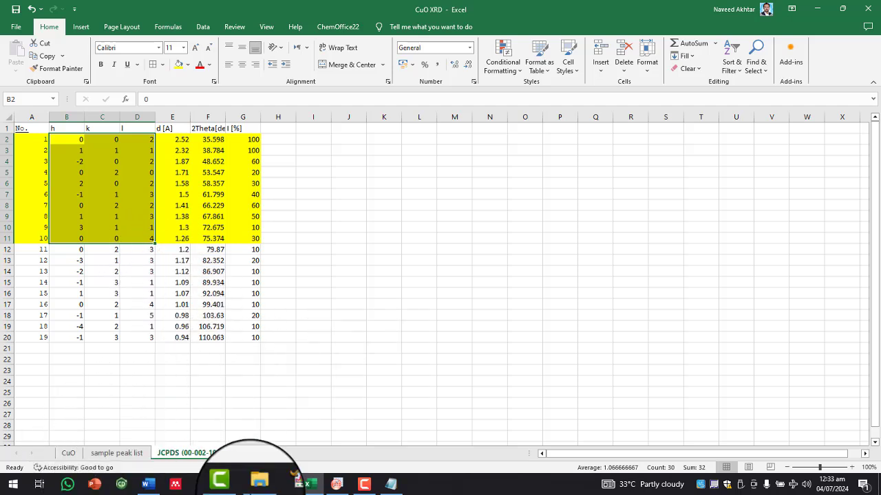
left_click(68, 453)
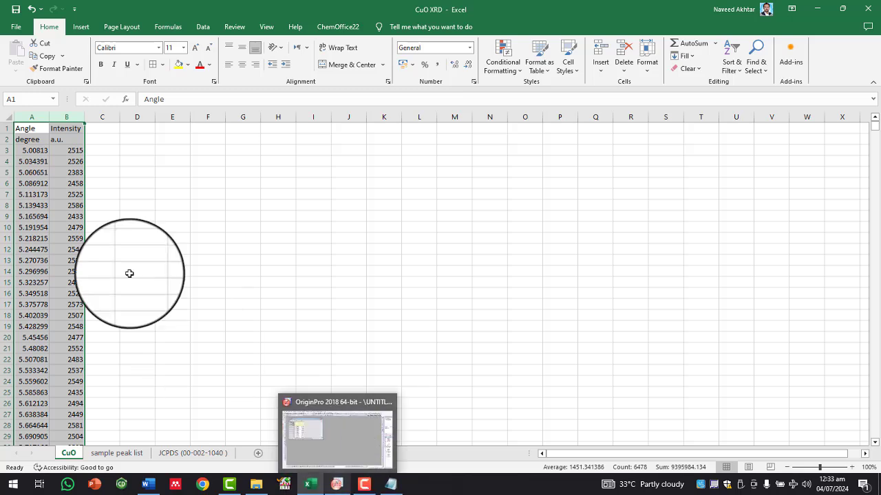
left_click(36, 131)
left_click_drag(37, 130, 66, 138)
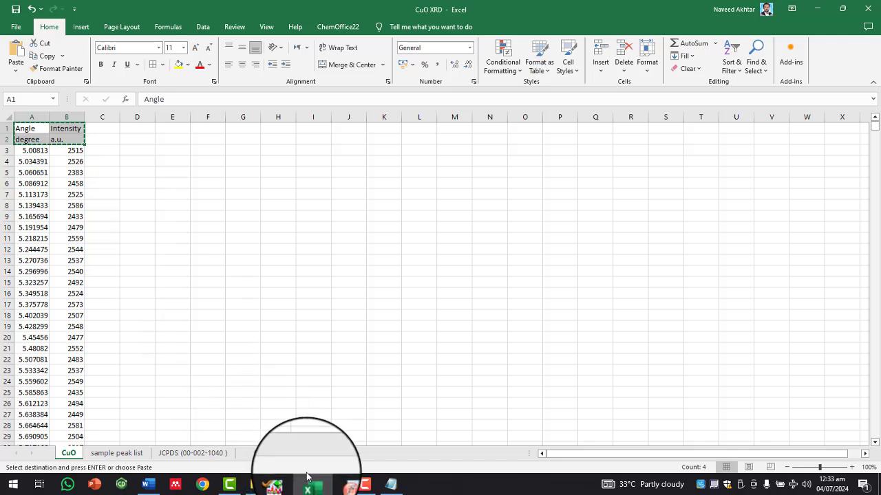
left_click(337, 484)
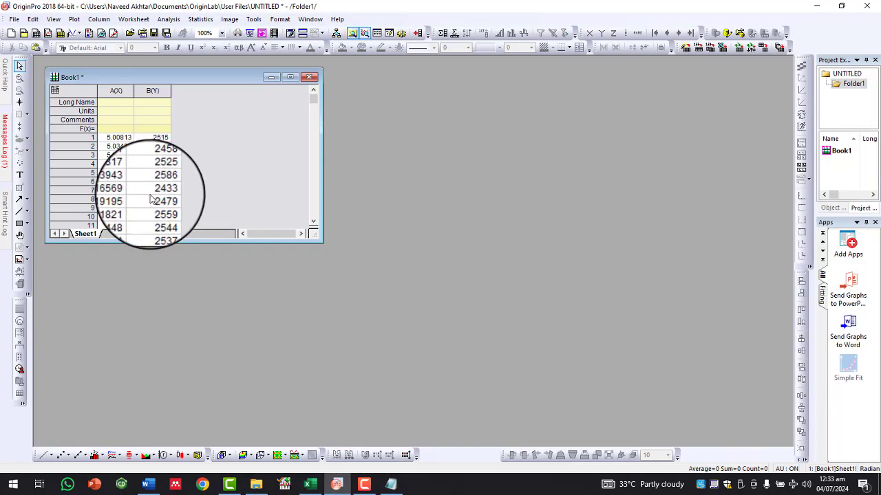
left_click(114, 102)
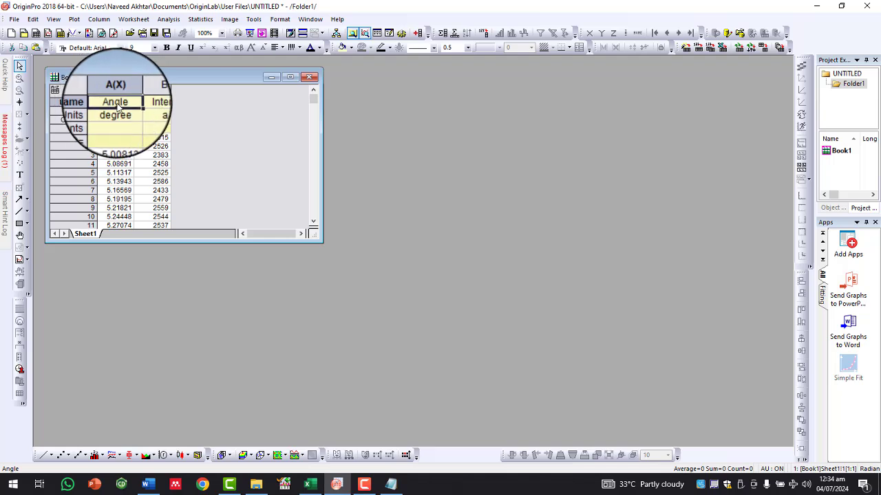
Step: Set the long name of column A(X) in Book1 to 2 Theta
left_click_drag(128, 103, 90, 104)
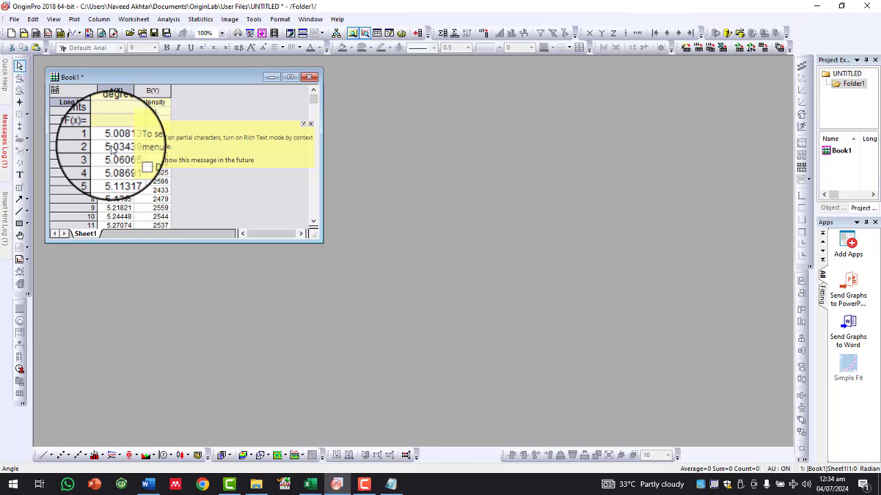
left_click(151, 190)
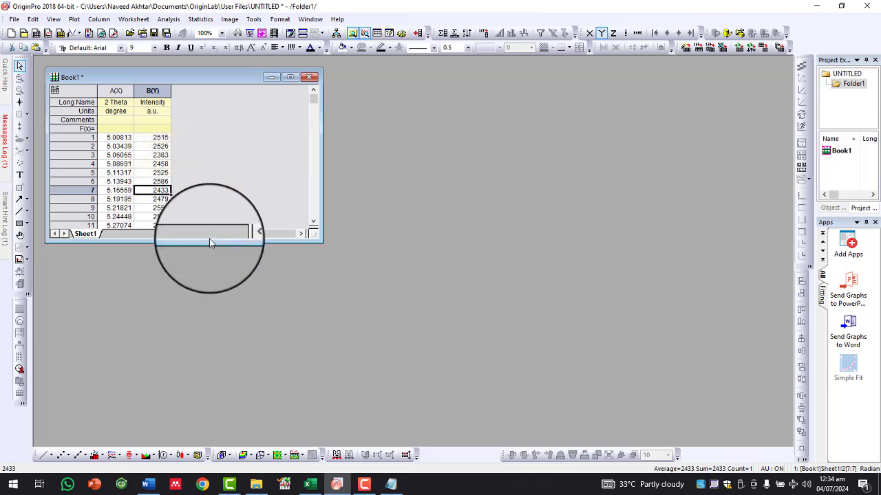
left_click(364, 486)
mouse_move(358, 487)
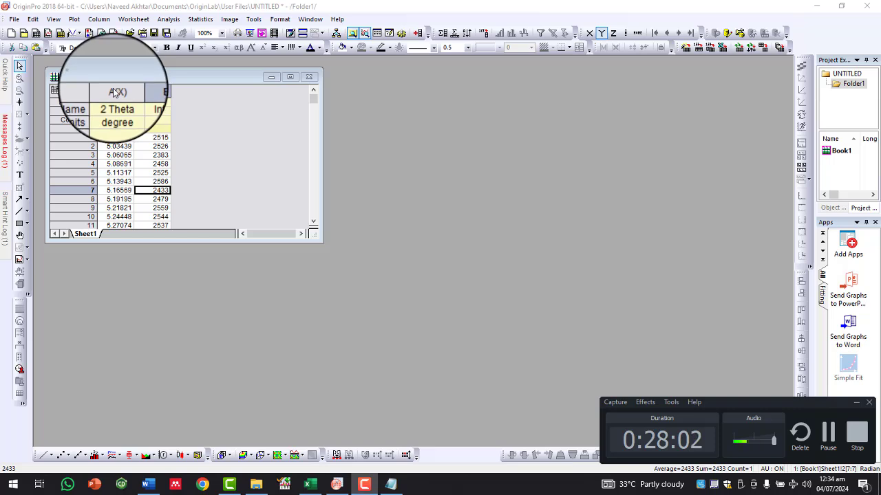
Step: Plot Book1's 2 Theta and Intensity columns together as a line graph
left_click_drag(115, 93, 158, 92)
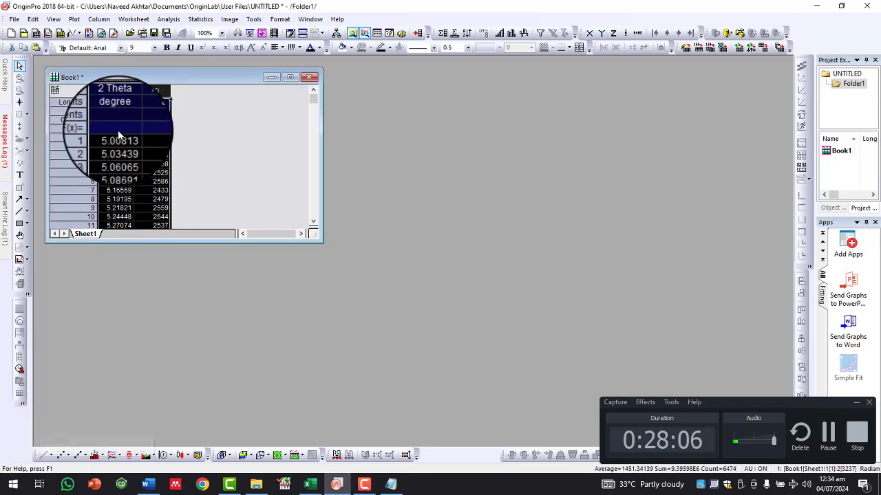
left_click(43, 454)
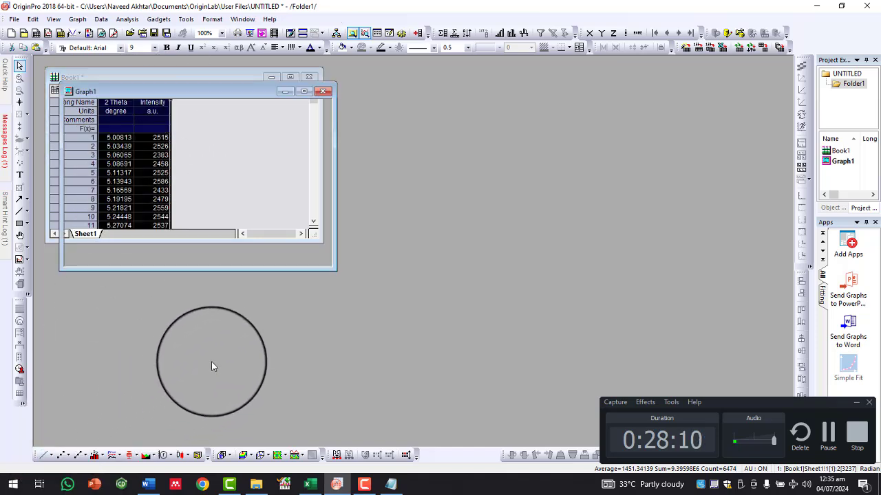
Step: Maximize the graph window and move the Intensity legend off the plot into the grey area outside the page
left_click_drag(190, 92, 337, 99)
left_click(452, 101)
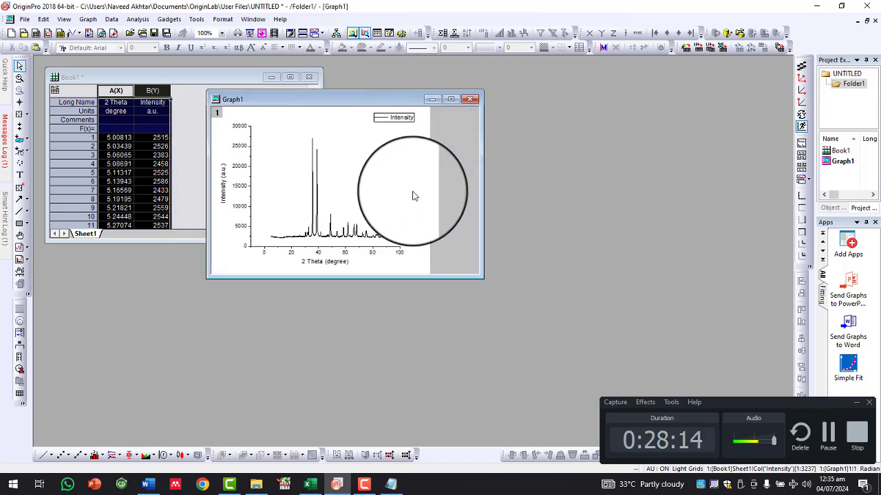
left_click_drag(481, 81, 690, 136)
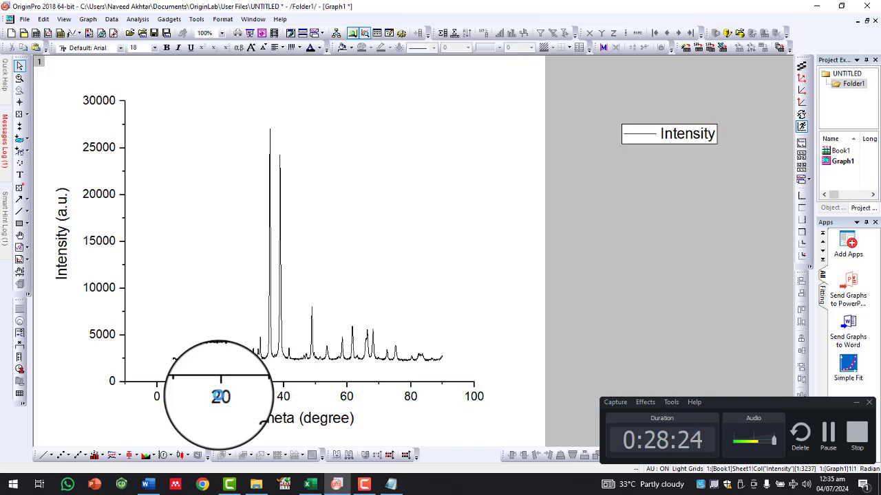
Step: Set the horizontal 2 Theta axis scale to run from 10 to 90 and apply it
double_click(224, 403)
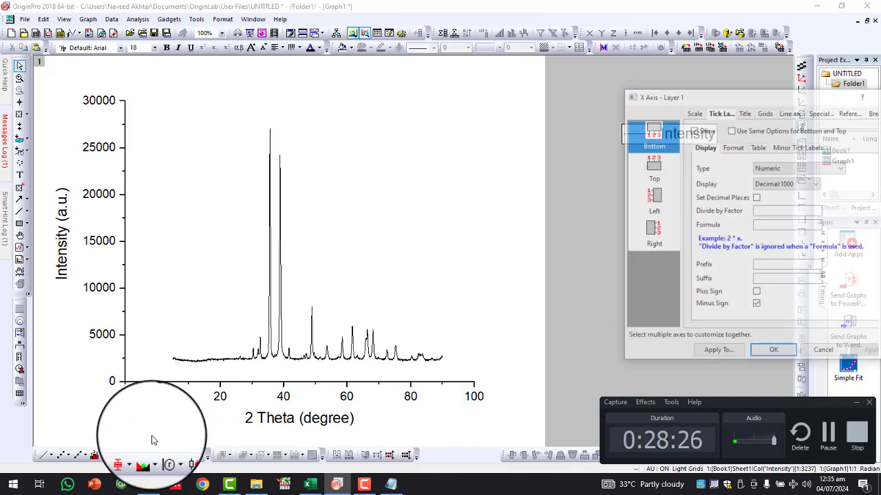
left_click(694, 112)
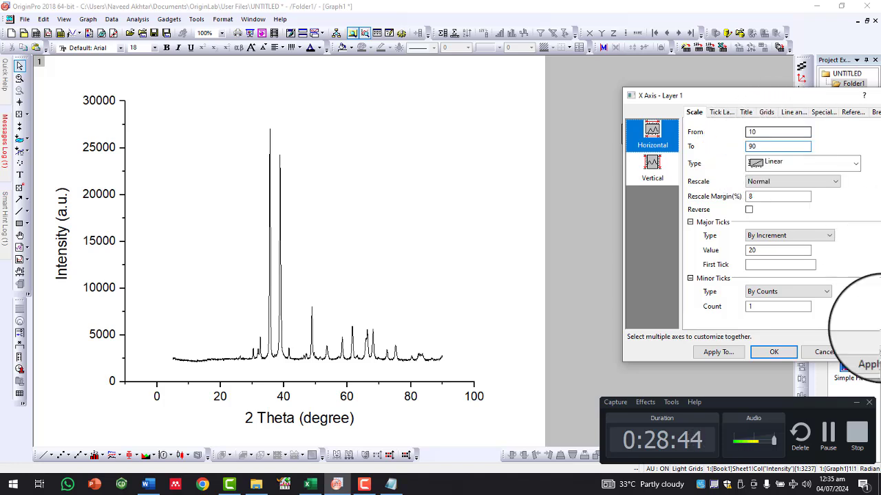
left_click(871, 353)
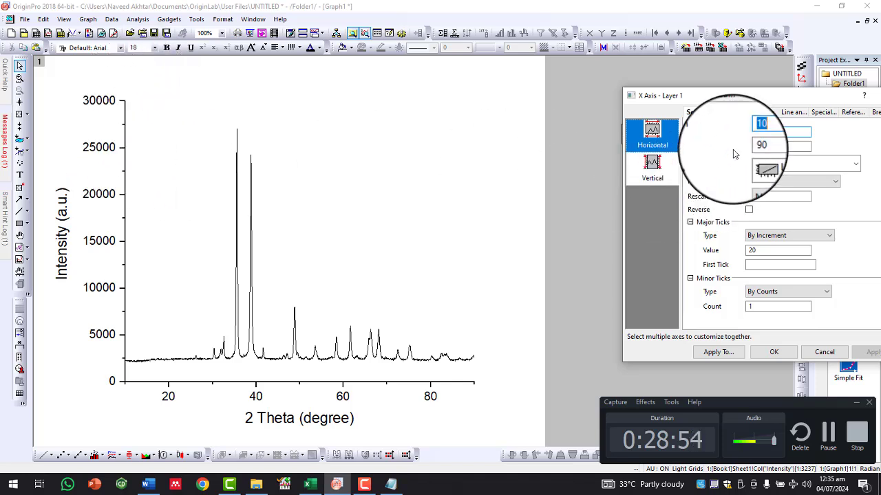
Step: Open the scale settings of the vertical Intensity axis for editing
left_click(641, 177)
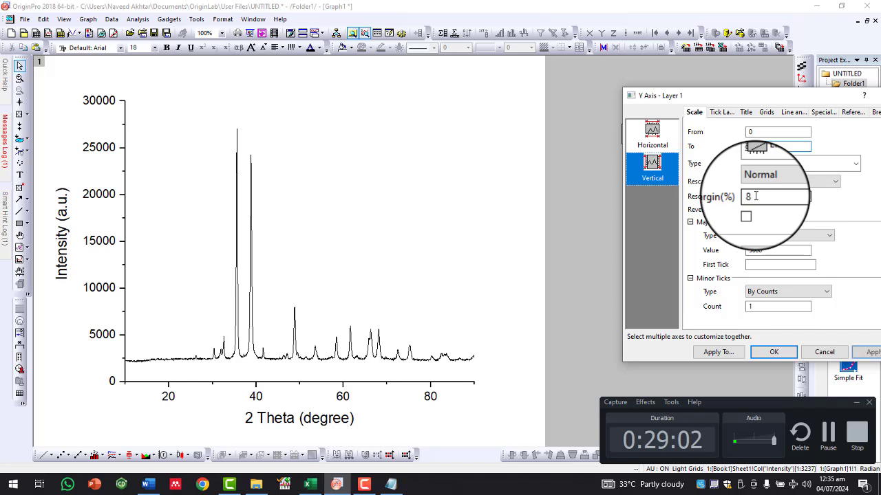
Step: Set the Y axis upper limit to 28000 and show the opposite grid lines for both axes to frame the plot
type("28000")
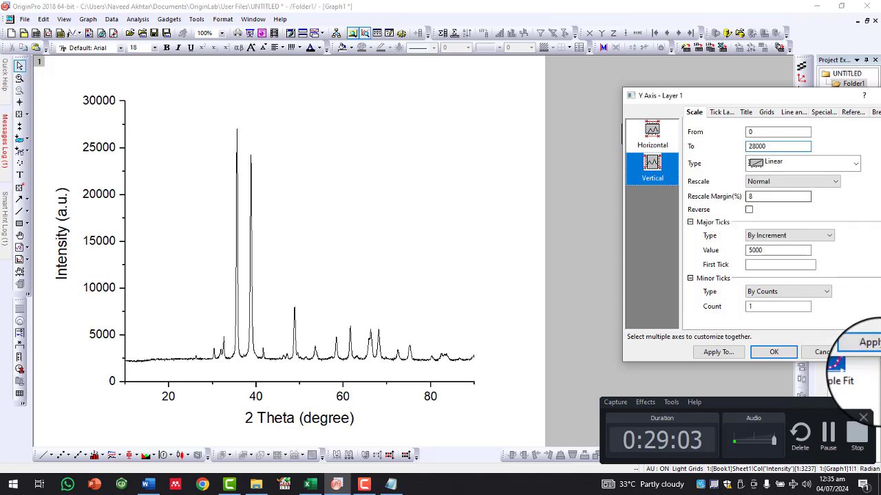
left_click(875, 352)
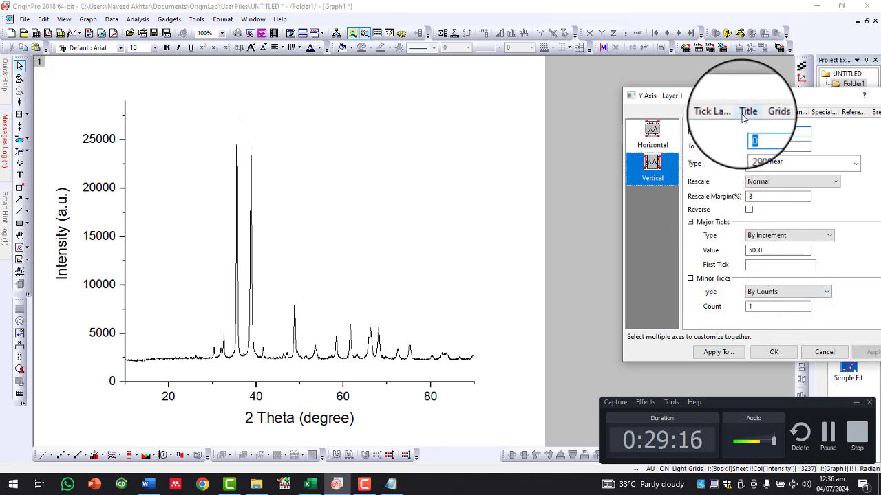
left_click(768, 118)
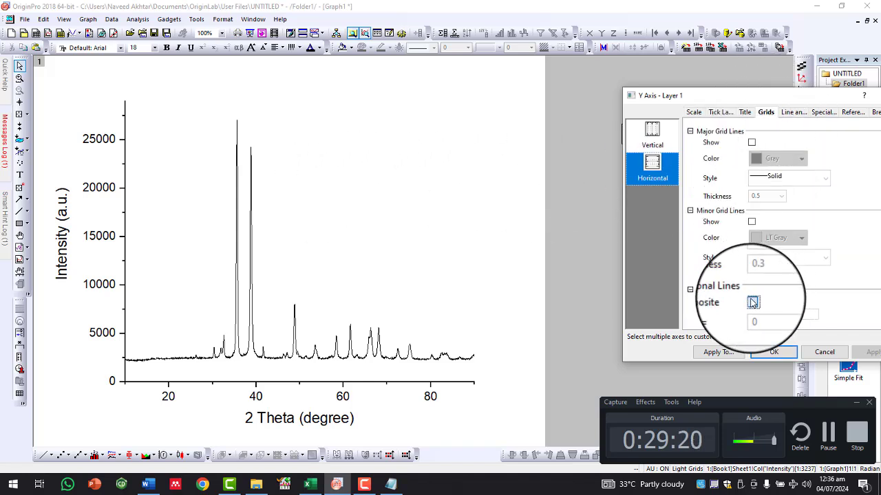
left_click(652, 134)
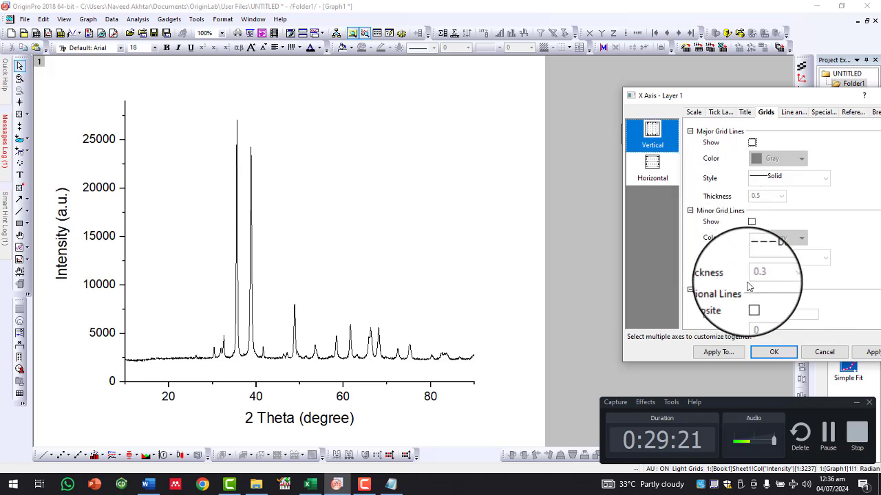
left_click(752, 300)
left_click(868, 351)
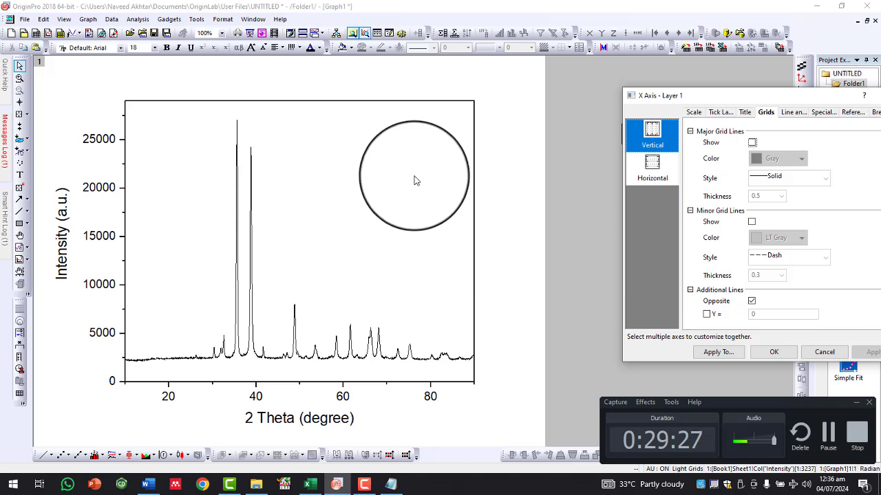
left_click(774, 353)
Step: Enlarge the graph layer by stretching its upper-right corner out to the page's upper-right corner
left_click(345, 248)
left_click(468, 111)
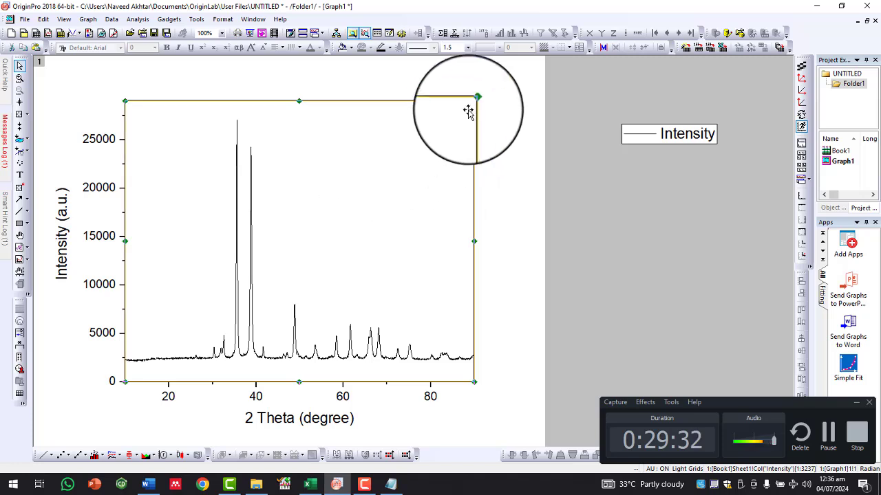
left_click_drag(473, 101, 535, 62)
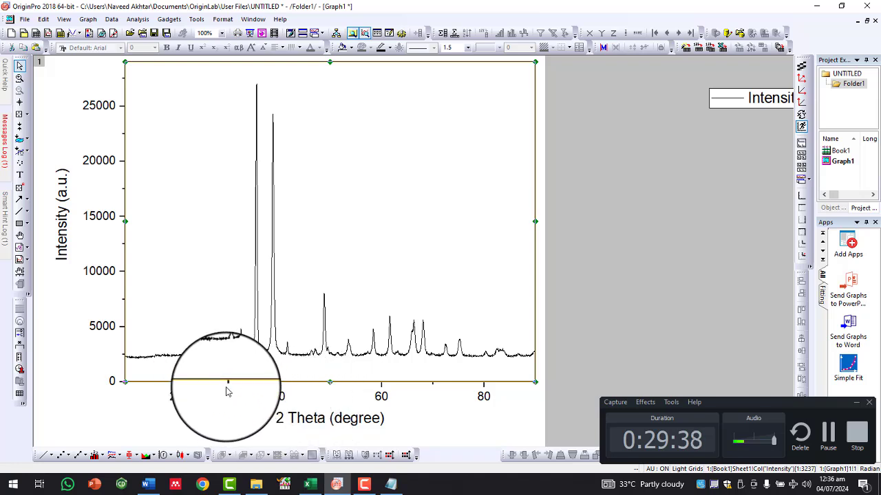
Step: Show labels at each minor tick on the bottom X axis and apply the change
left_click(276, 400)
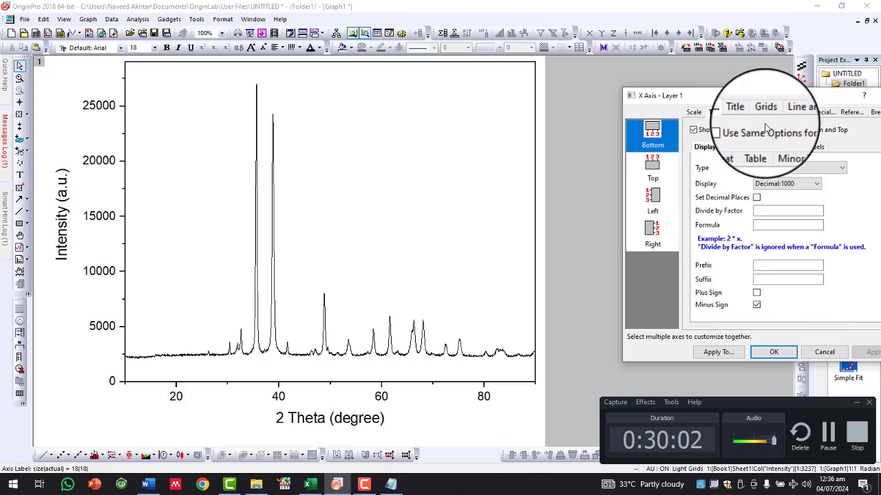
left_click(788, 147)
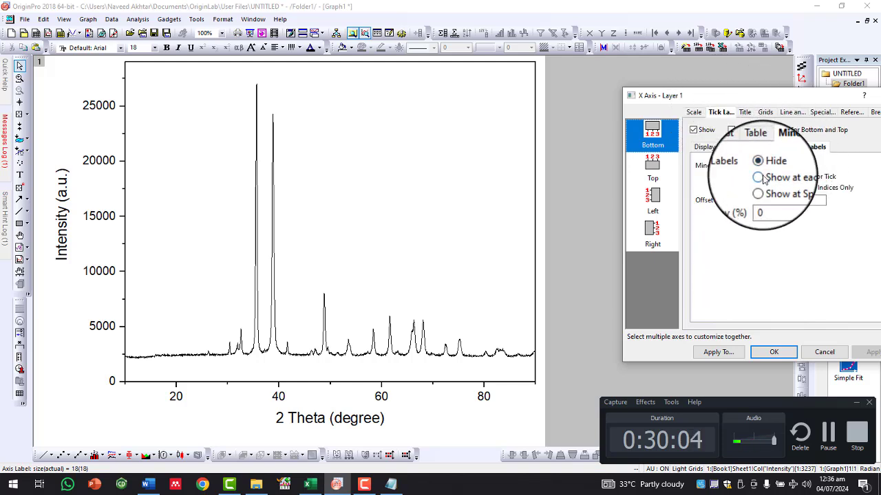
left_click(759, 177)
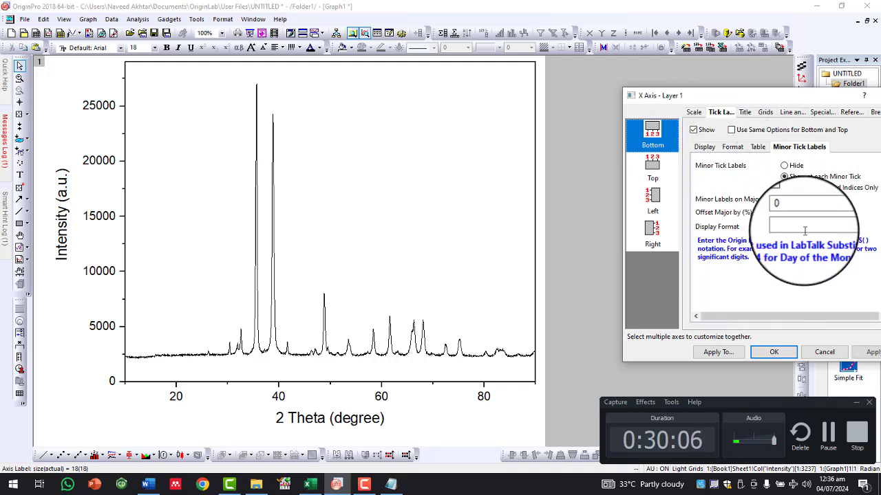
left_click(871, 351)
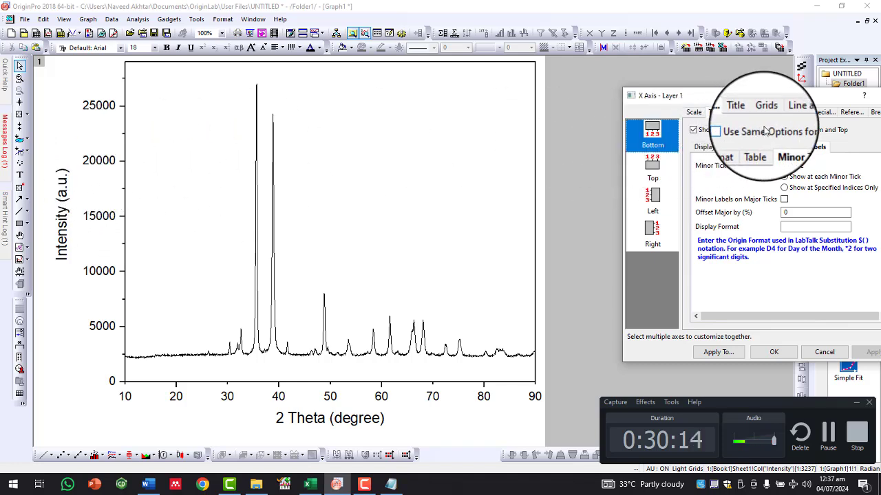
Step: Hide the tick labels of the left Y axis and apply the change
left_click(655, 200)
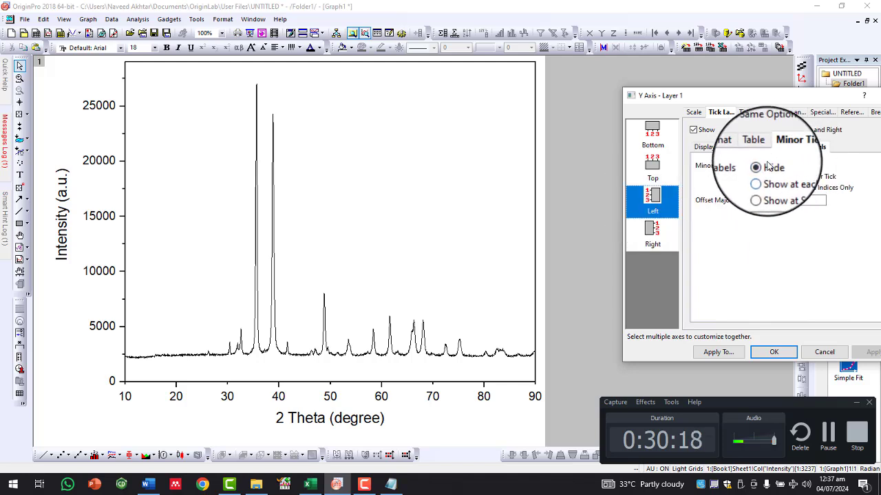
left_click(705, 148)
left_click(692, 131)
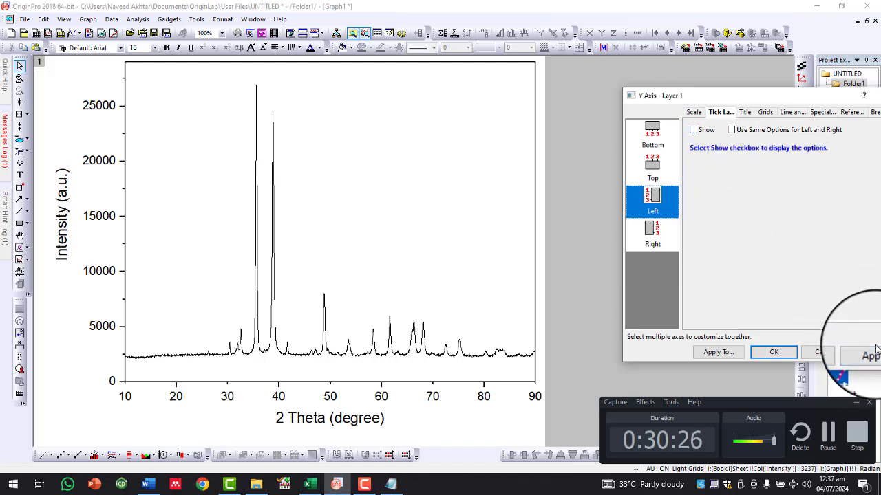
left_click(871, 352)
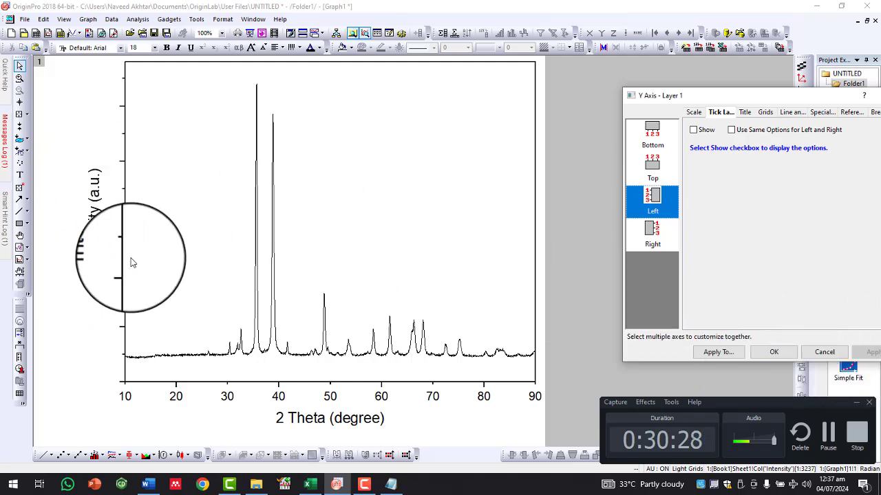
Step: Set both the major and minor tick styles of the left Y axis to None and accept the axis settings
left_click(793, 113)
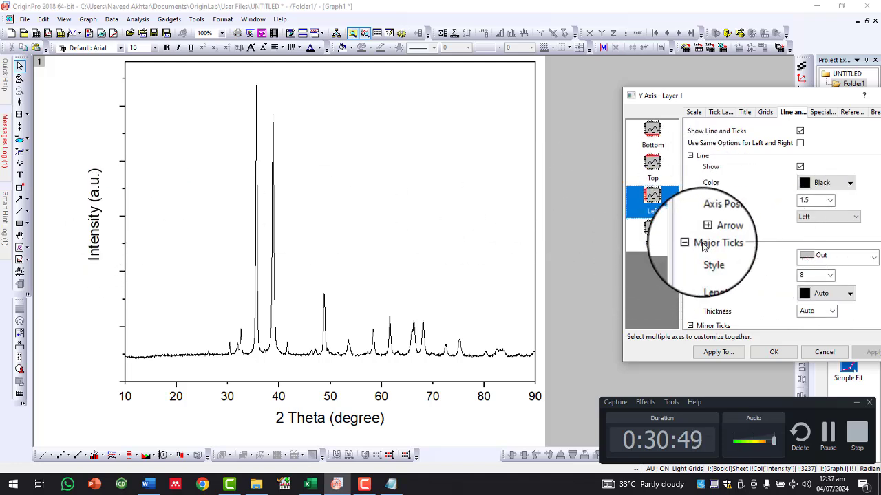
left_click(859, 258)
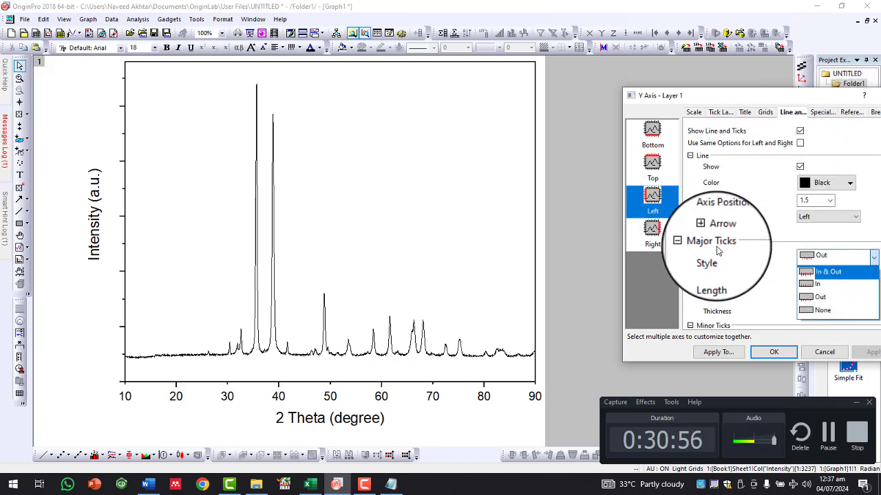
left_click(823, 317)
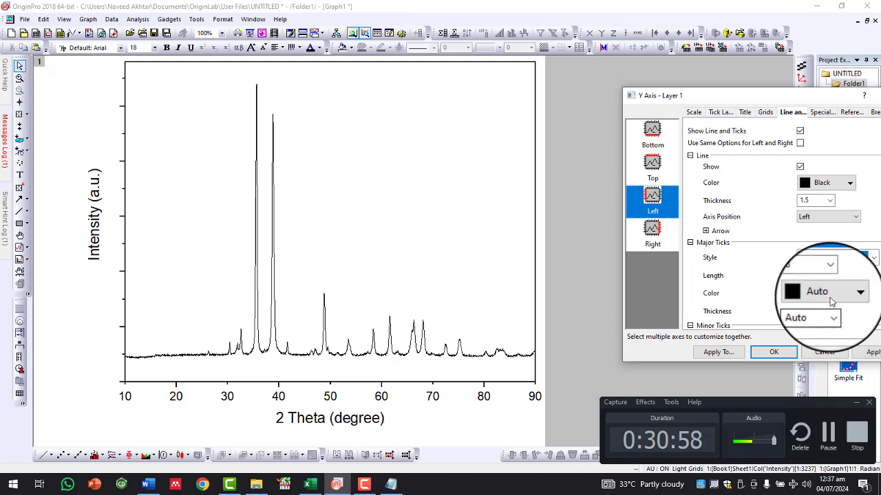
scroll(843, 282, "down", 2)
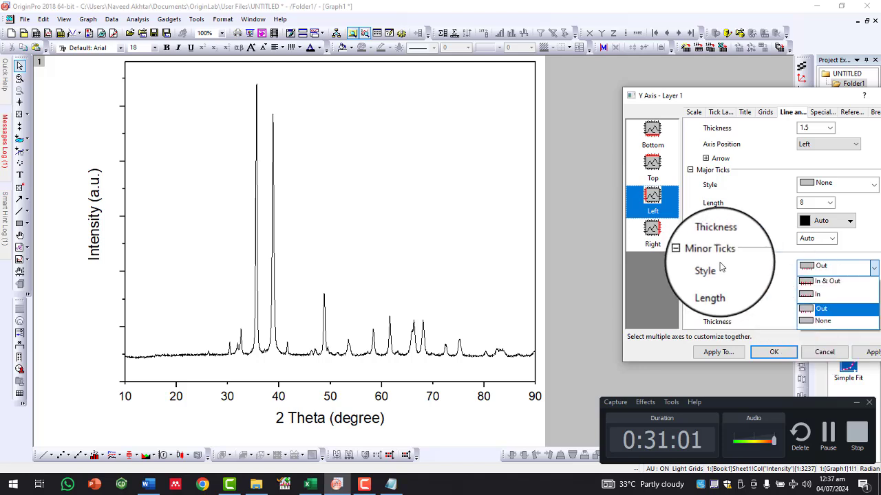
left_click(829, 322)
left_click(870, 354)
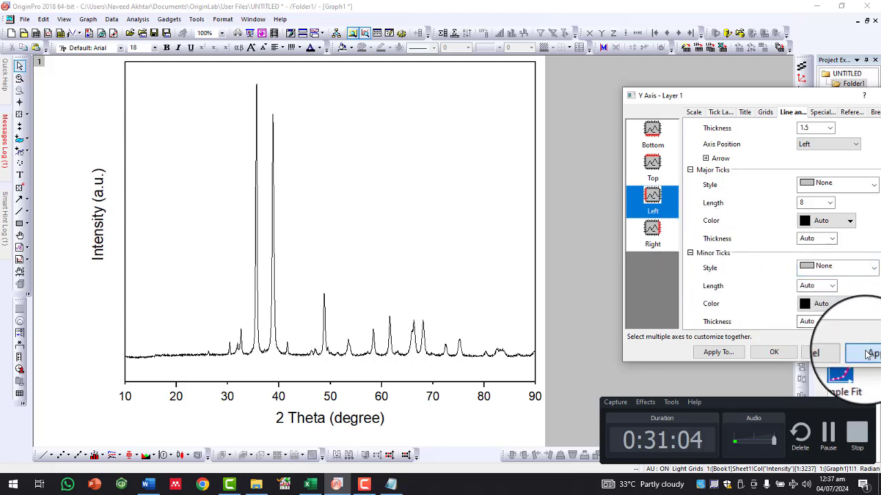
left_click(774, 354)
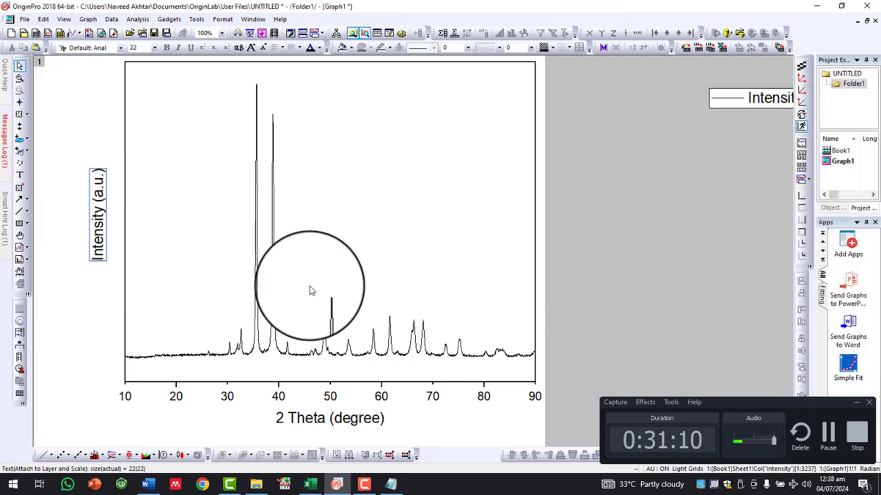
Step: Set the Intensity (a.u.) axis title to font size 36 and make it bold
left_click(185, 210)
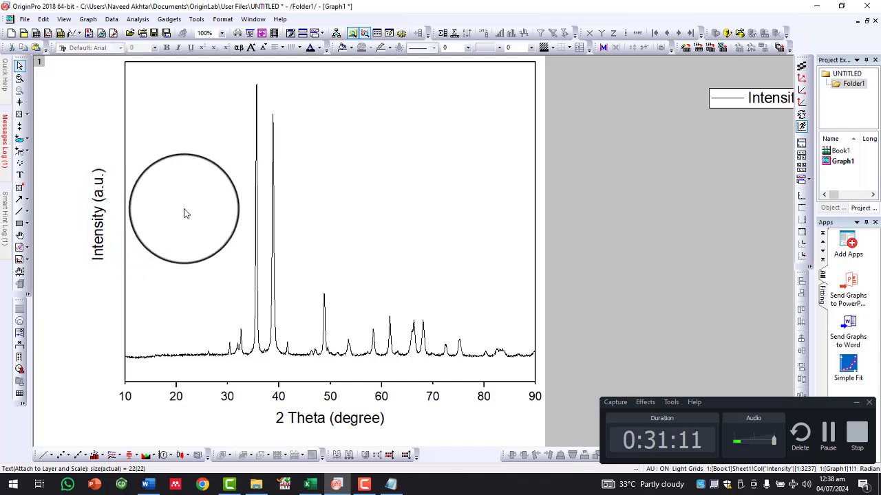
left_click(98, 206)
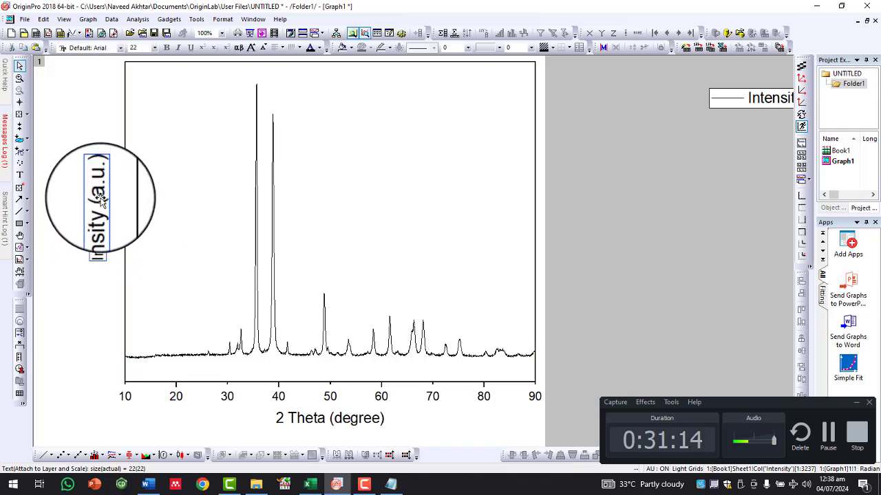
left_click(154, 48)
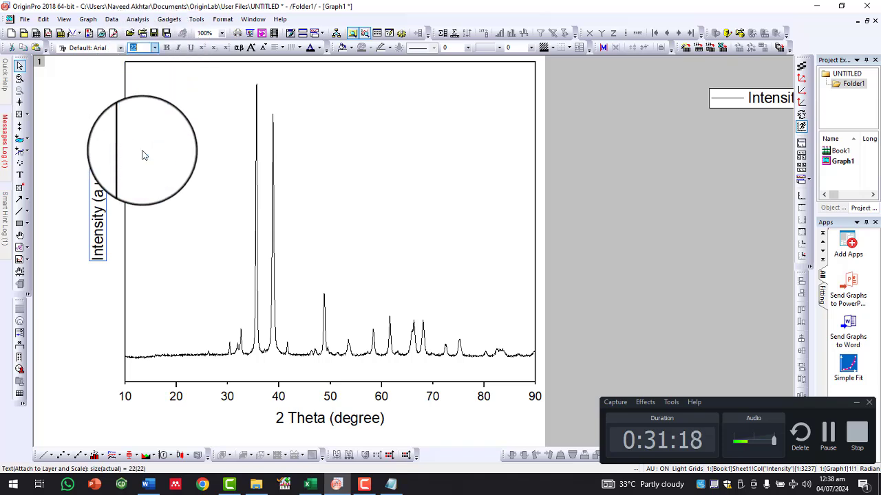
double_click(99, 227)
key("ctrl+a")
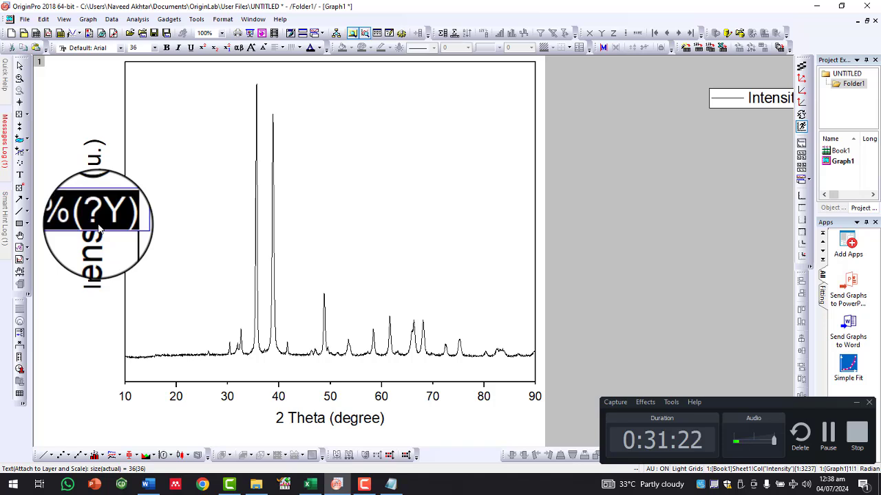
key("ctrl+b")
left_click(181, 208)
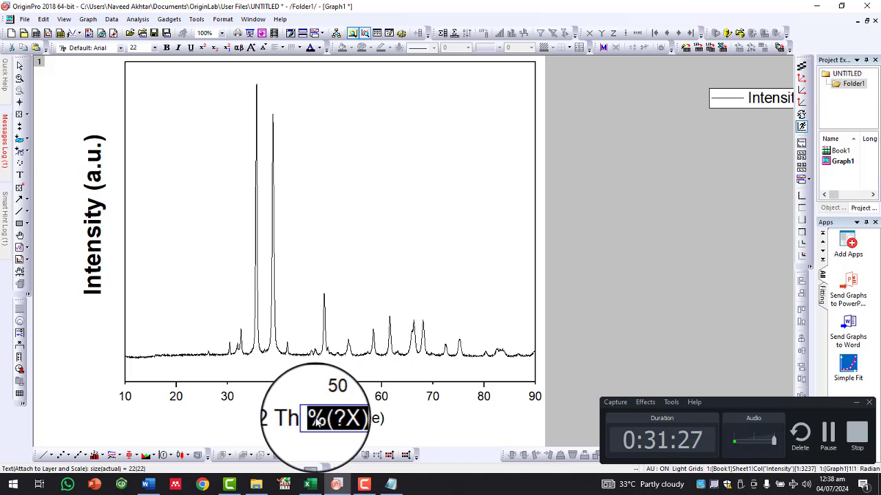
Step: Make the 2 Theta (degree) axis title bold and set its font size to 36
left_click(337, 187)
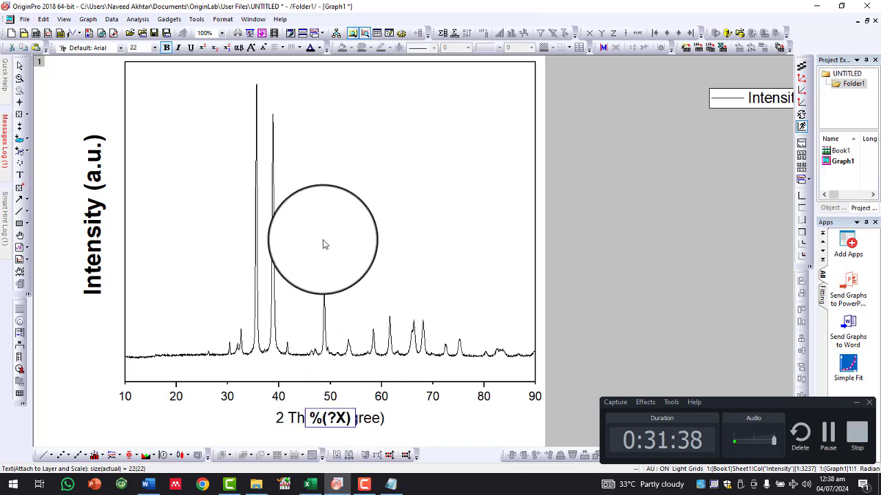
left_click(323, 240)
left_click(328, 421)
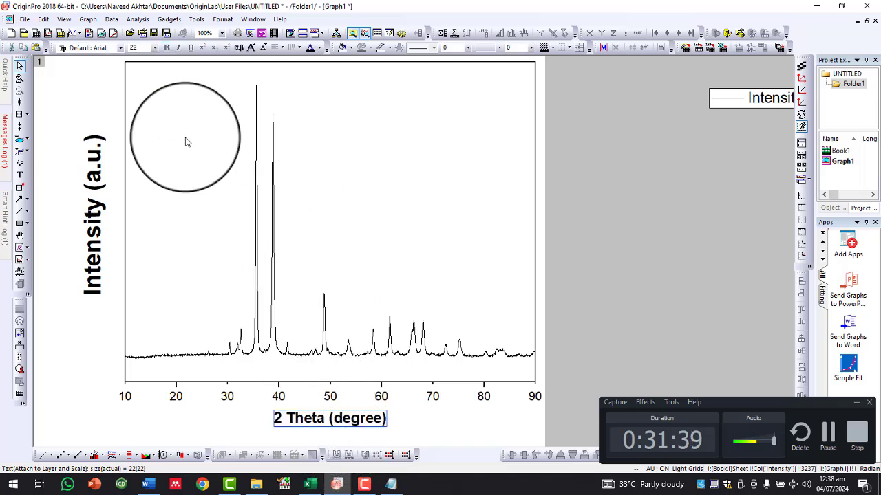
left_click(154, 47)
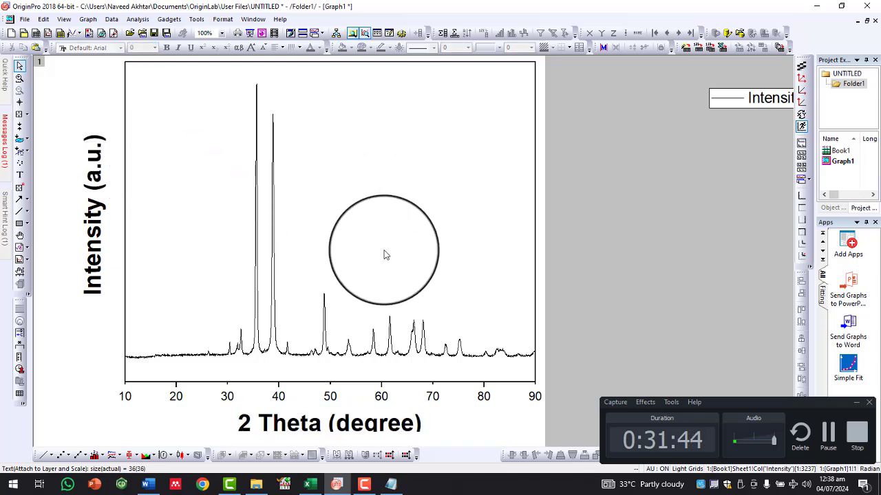
left_click(358, 424)
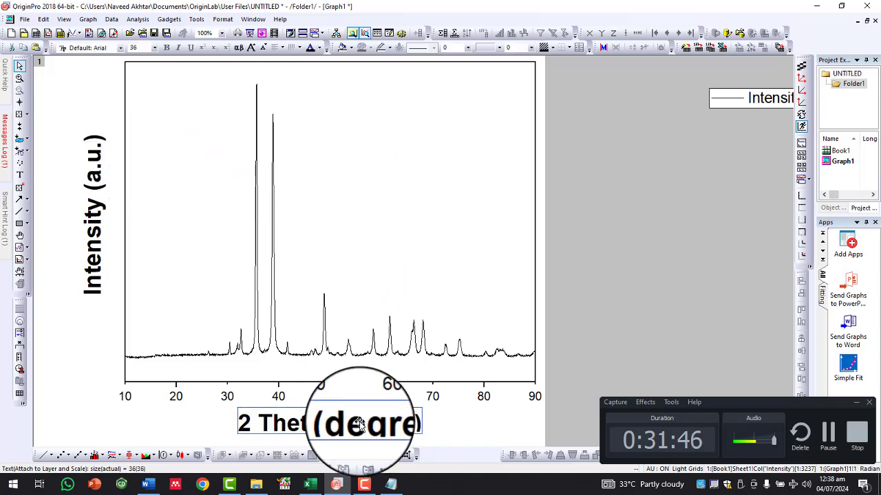
left_click(375, 258)
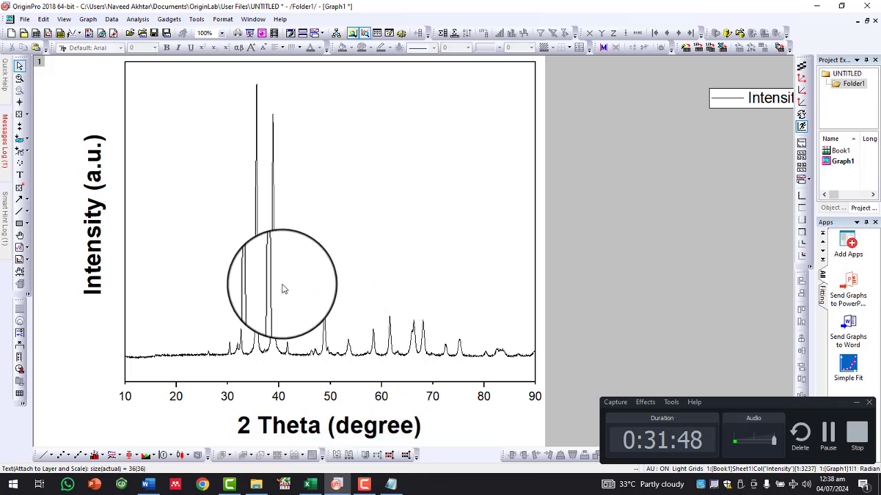
Step: Widen the graph layer by stretching its left edge outward, and extend its bottom edge slightly downward
left_click_drag(124, 220, 77, 208)
left_click(59, 217)
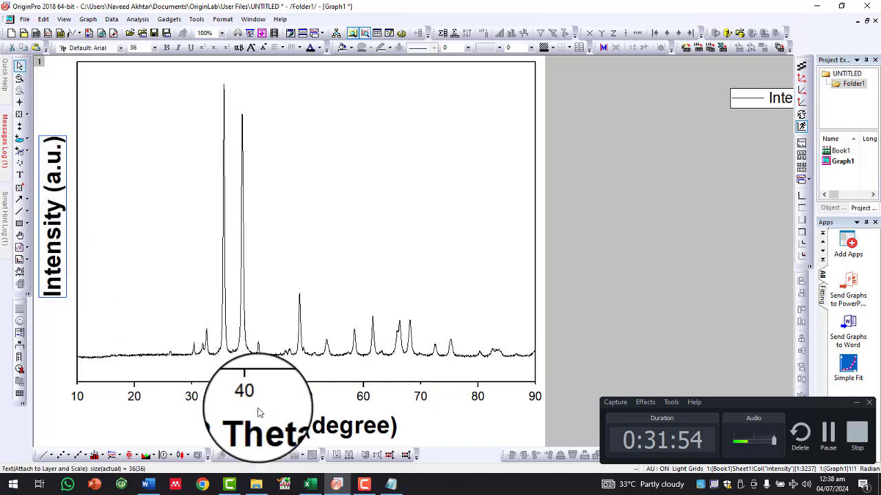
left_click(332, 234)
left_click(344, 203)
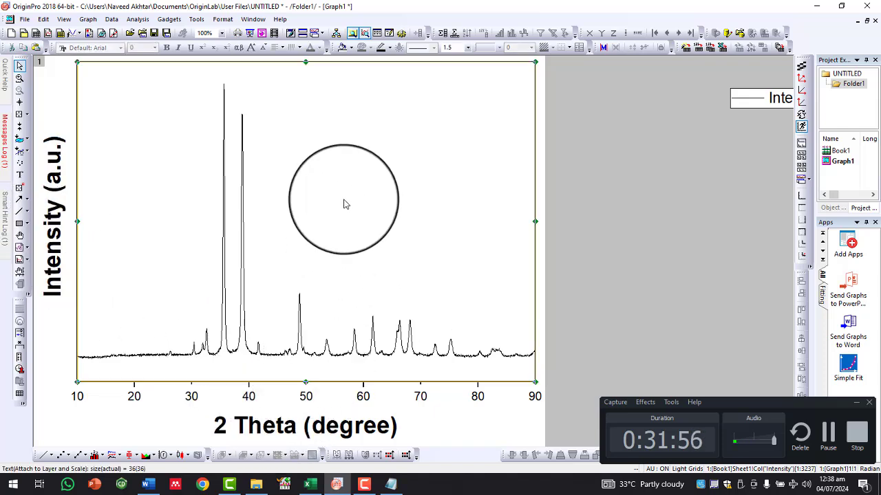
left_click_drag(305, 382, 306, 387)
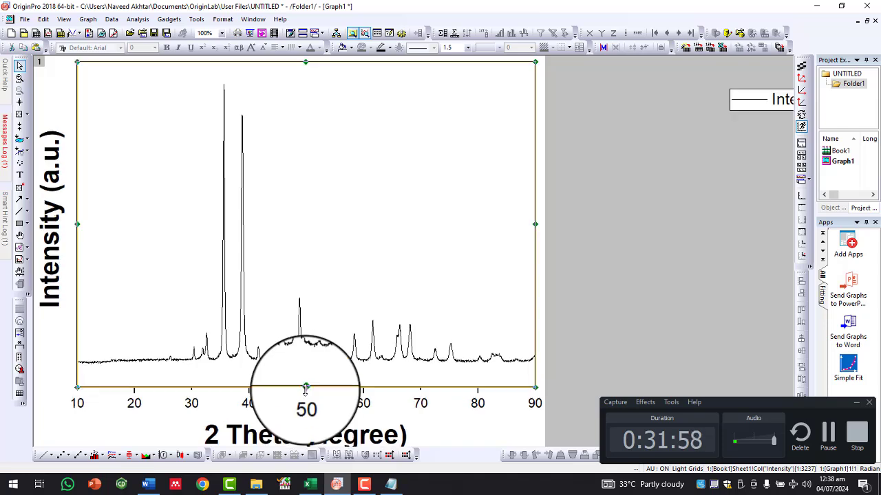
Step: Set the X axis tick labels to font size 22 and make them bold
left_click(310, 428)
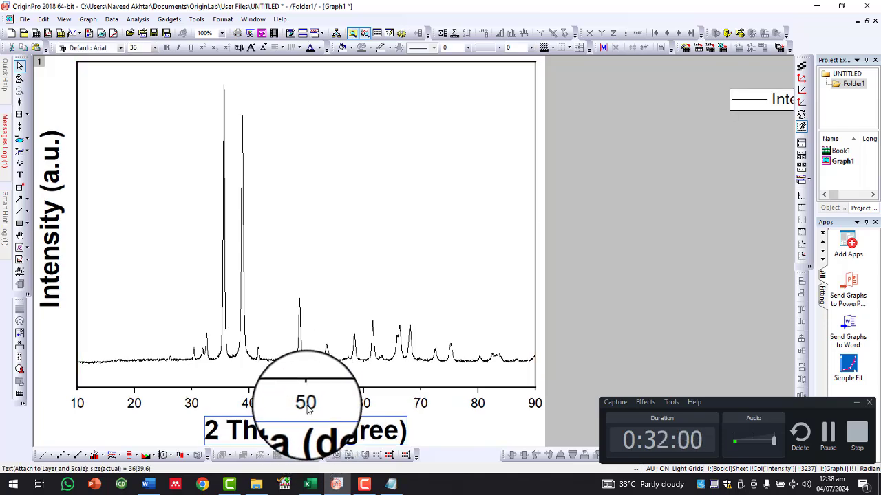
left_click(306, 403)
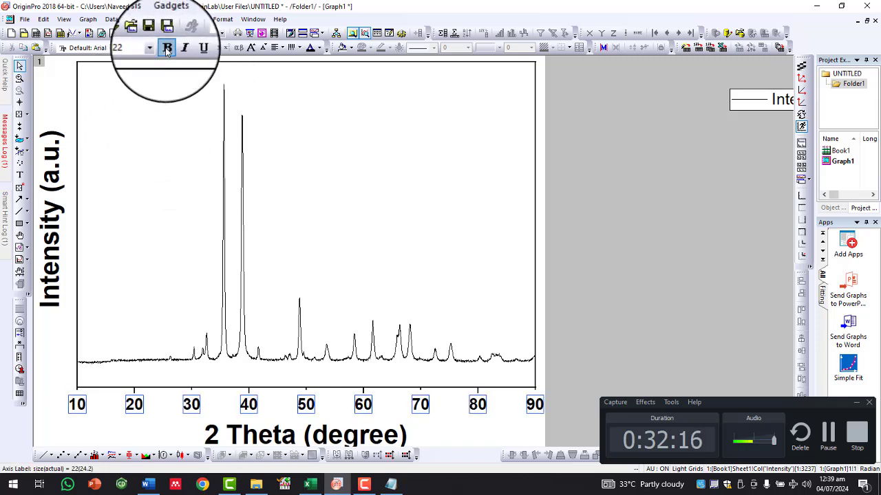
Step: Nudge the 2 Theta (degree) title and the X axis tick labels slightly upward, closer to the axis line
left_click(317, 437)
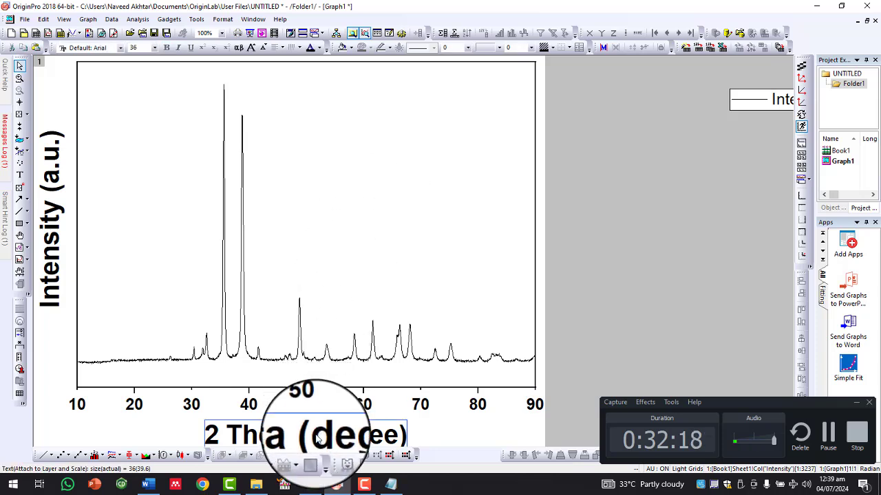
left_click(307, 406)
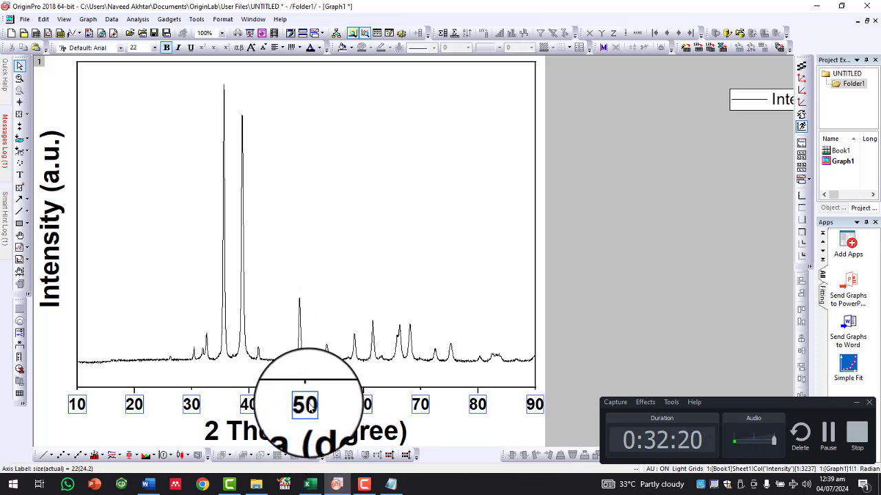
left_click_drag(309, 404, 307, 400)
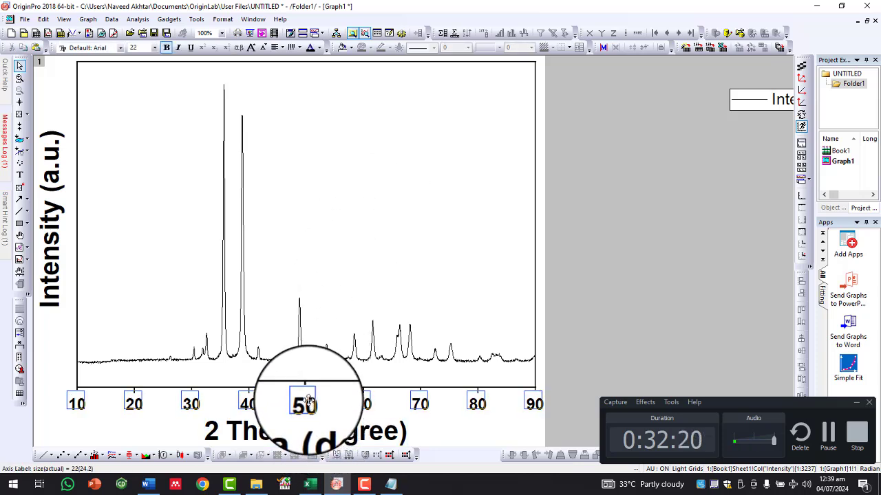
left_click(358, 115)
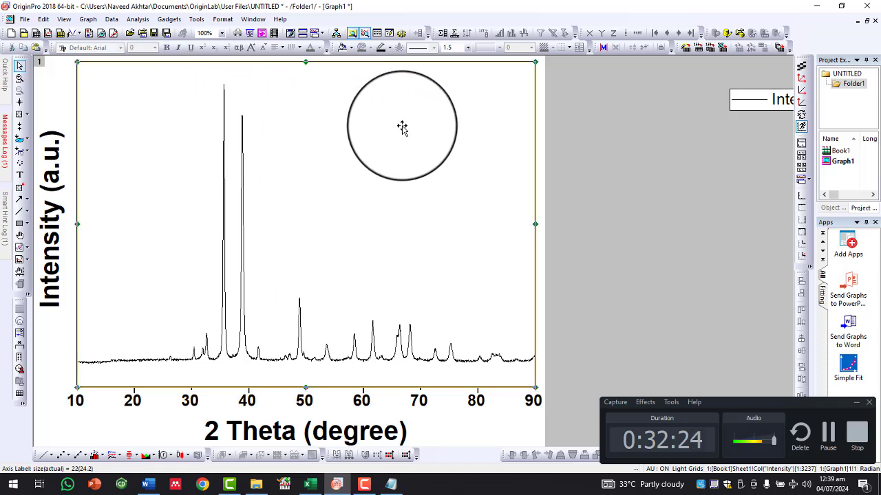
Step: Set the X axis scale to start from 20
left_click(224, 224)
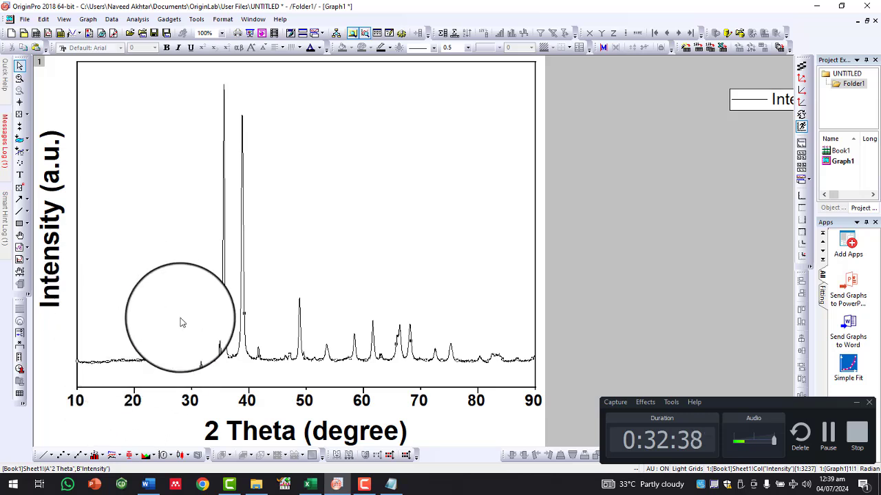
double_click(136, 407)
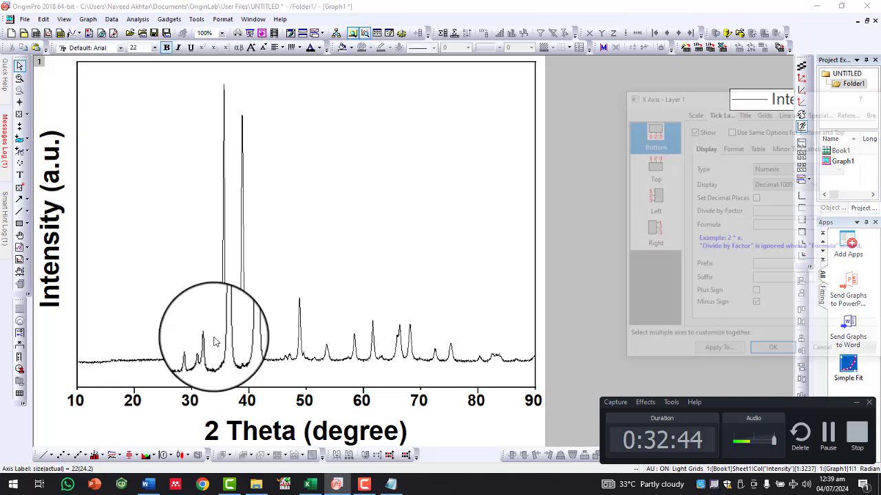
left_click(697, 115)
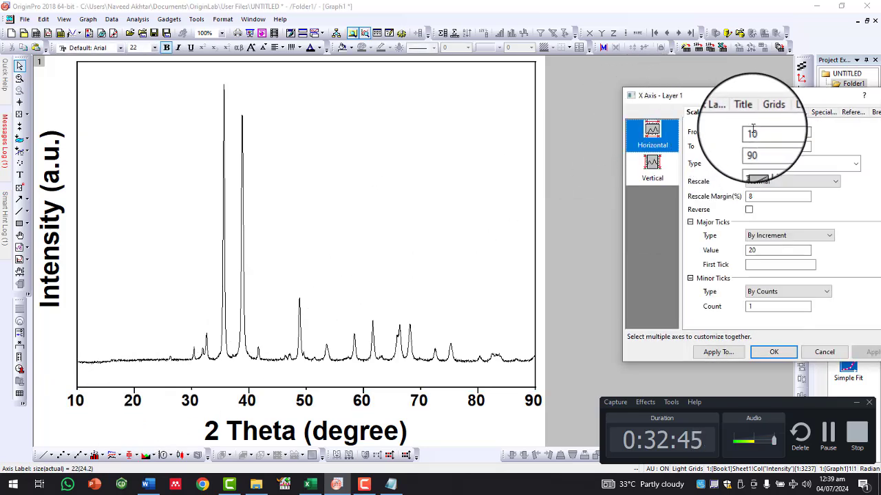
type("200")
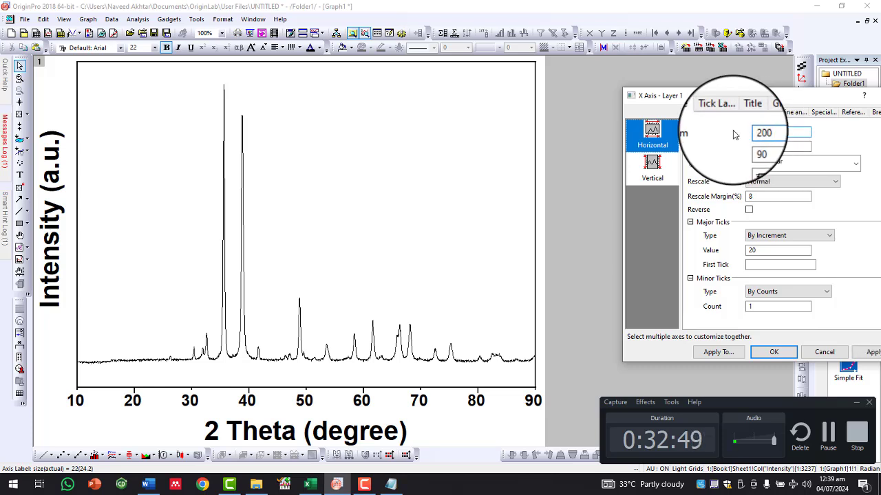
key("BackSpace")
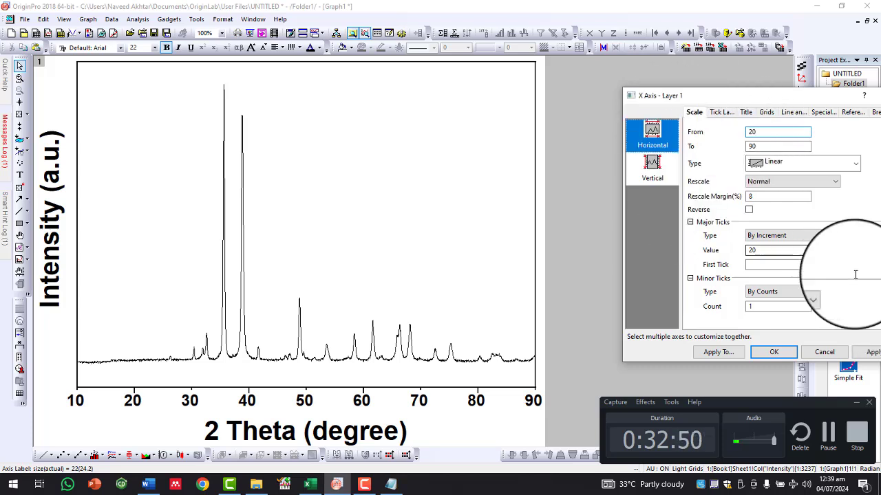
left_click(870, 351)
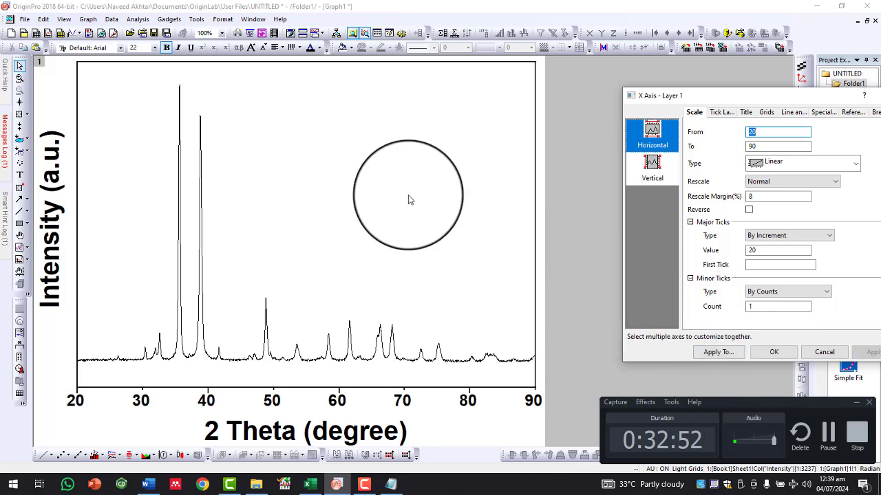
left_click(768, 352)
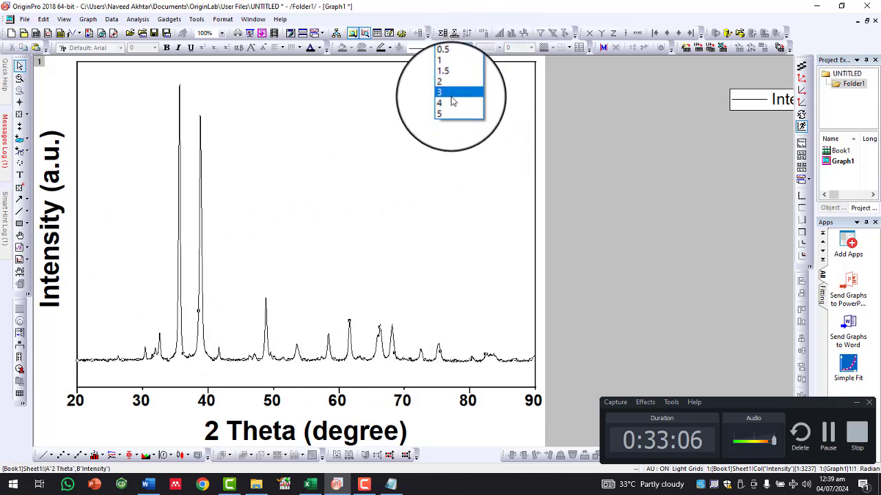
Step: Set the XRD curve's line width to 4
left_click(452, 93)
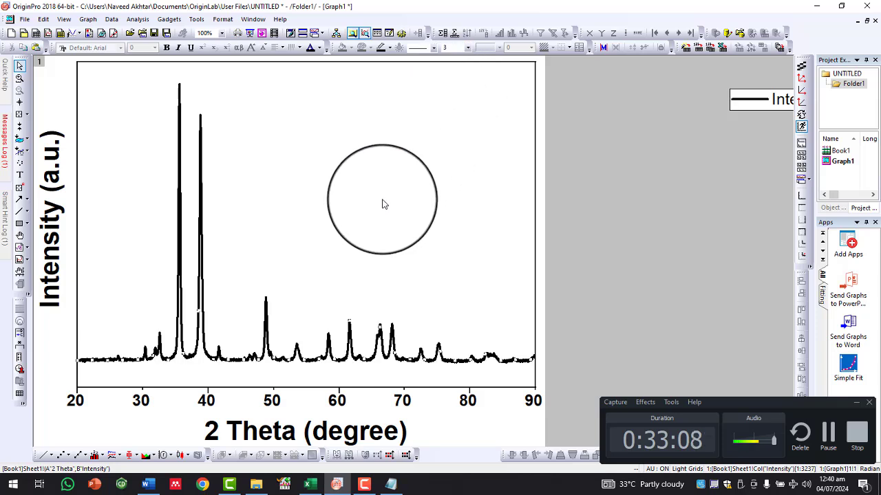
left_click(468, 47)
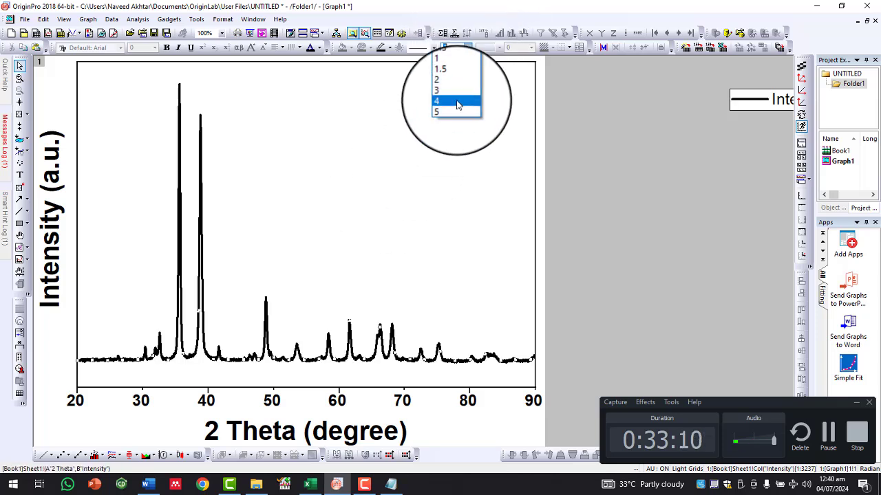
left_click(459, 105)
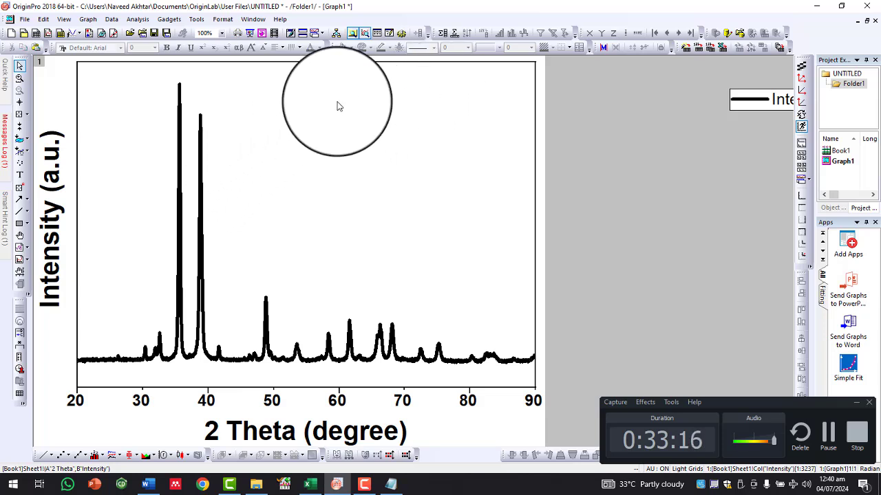
Step: Change the XRD curve's line color to blue and deselect the curve
left_click(201, 207)
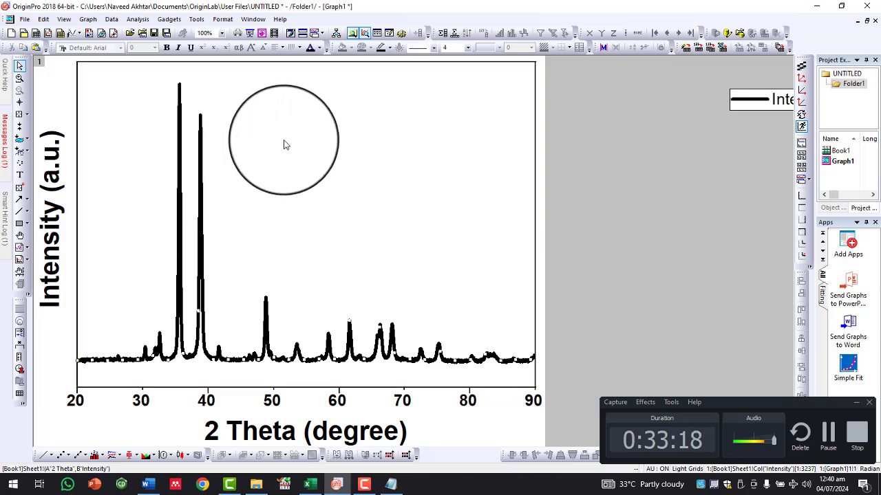
left_click(388, 46)
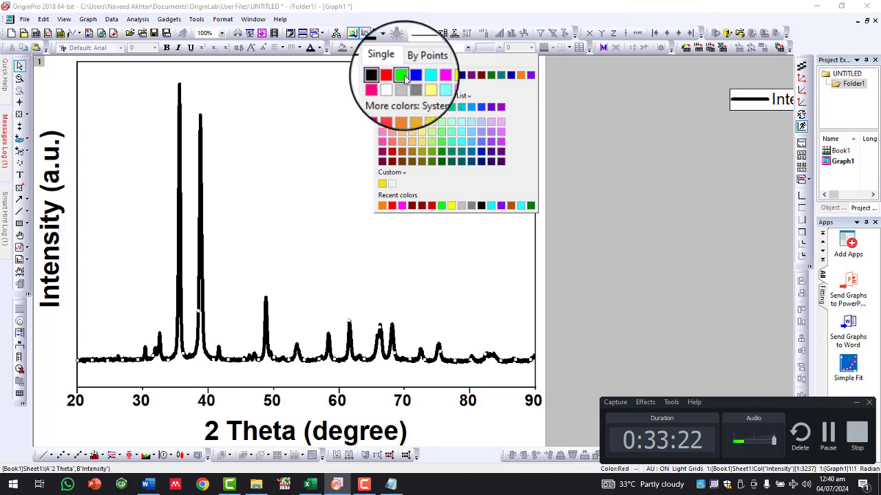
left_click(420, 76)
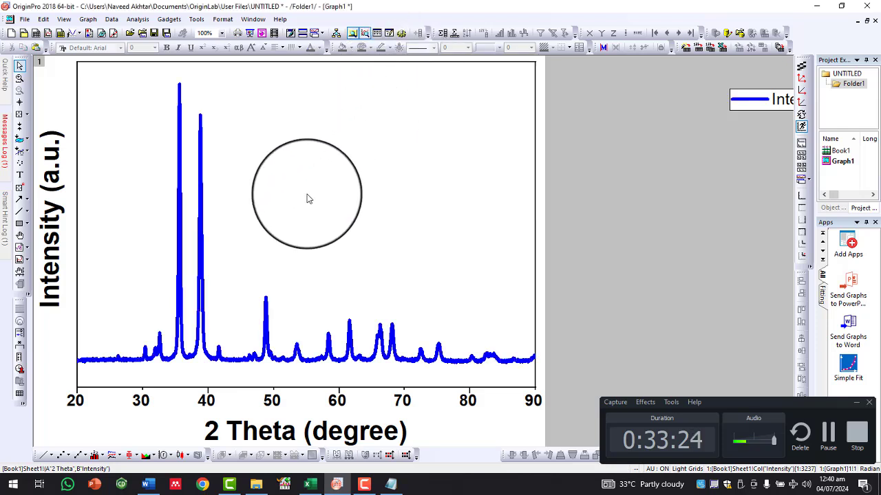
left_click(366, 193)
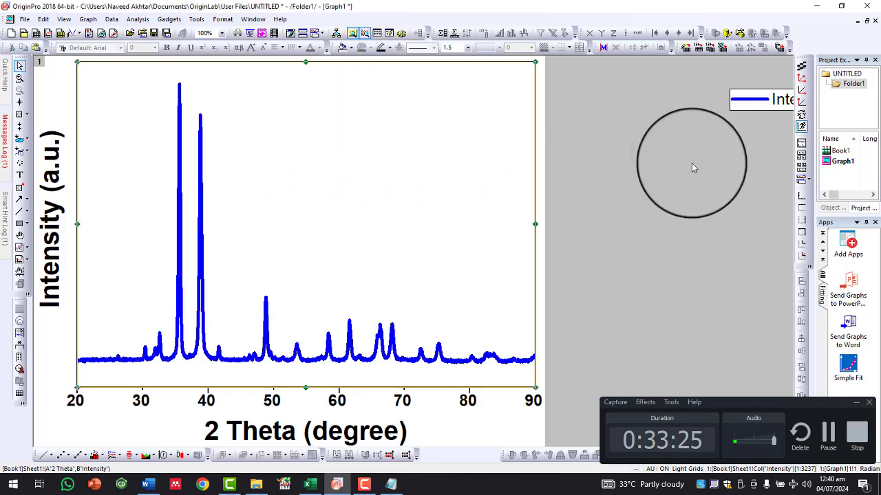
Step: Move the legend inside the upper-right corner of the plot frame and change its label text to CuO, keeping the line symbol code
left_click_drag(784, 99, 463, 97)
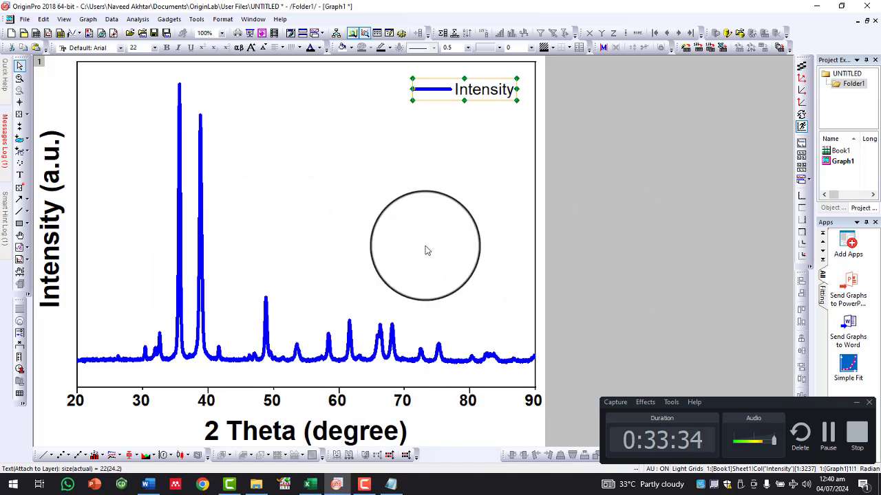
double_click(482, 87)
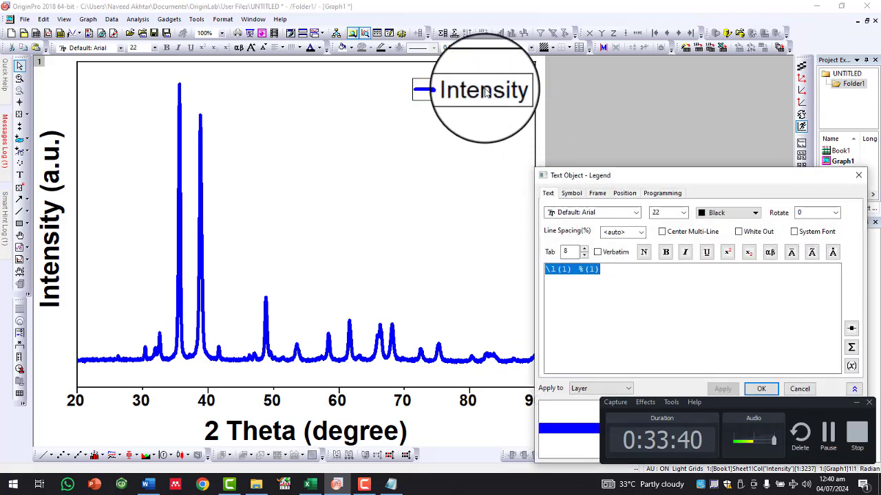
left_click(757, 390)
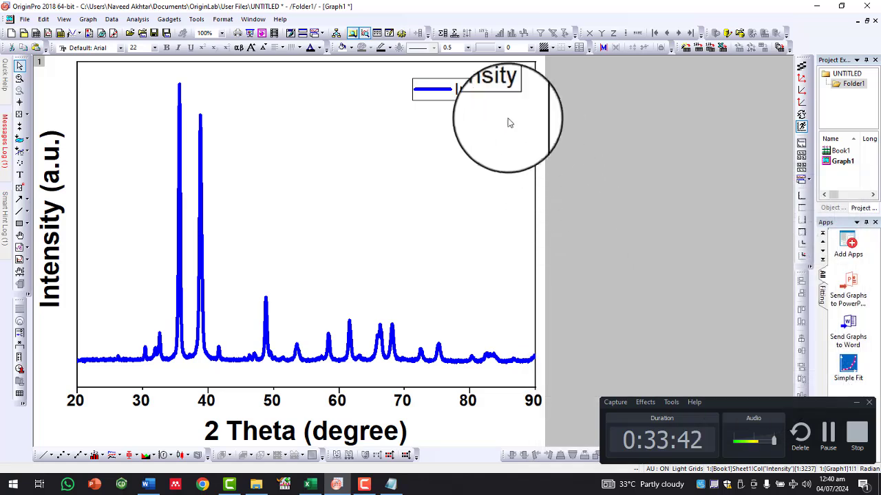
double_click(491, 98)
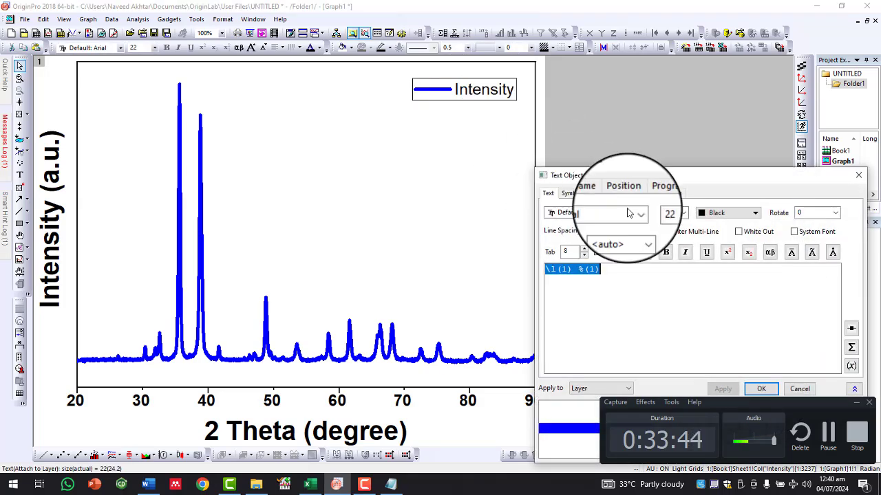
left_click_drag(650, 177, 592, 81)
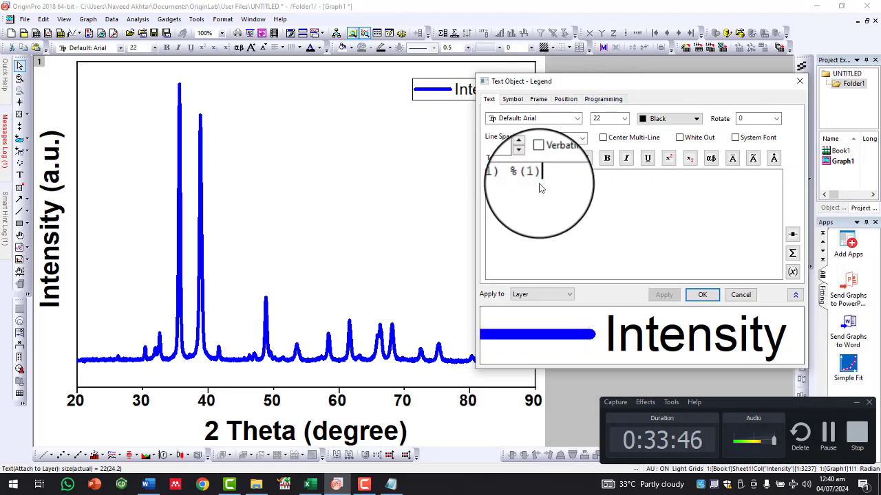
left_click_drag(521, 175, 541, 170)
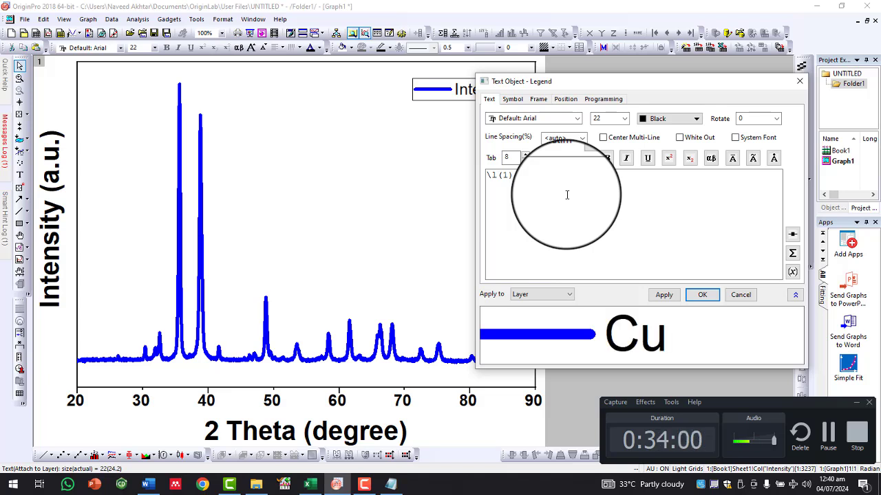
left_click(662, 296)
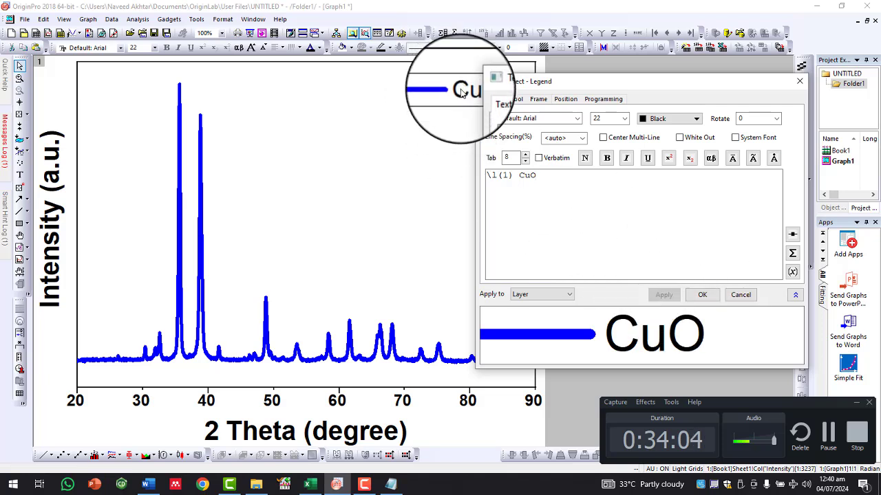
Step: Make the whole legend entry bold and set its font size to 26
left_click_drag(540, 176, 487, 175)
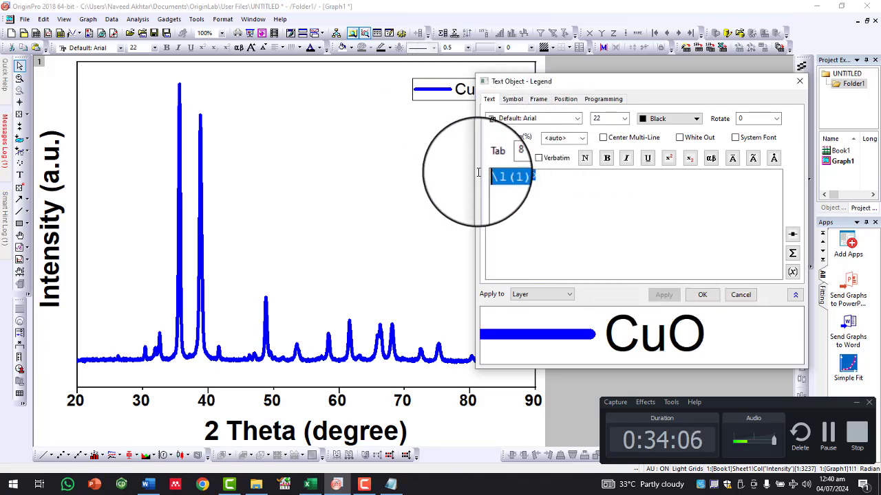
left_click(603, 159)
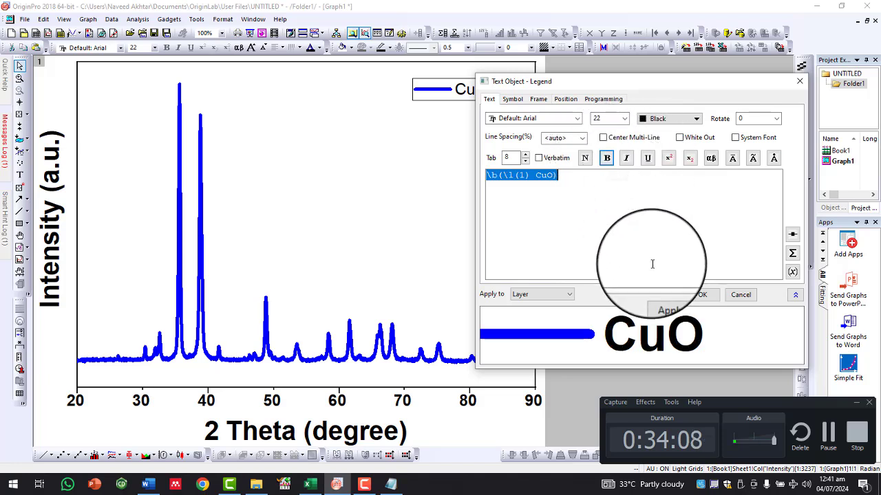
left_click(664, 294)
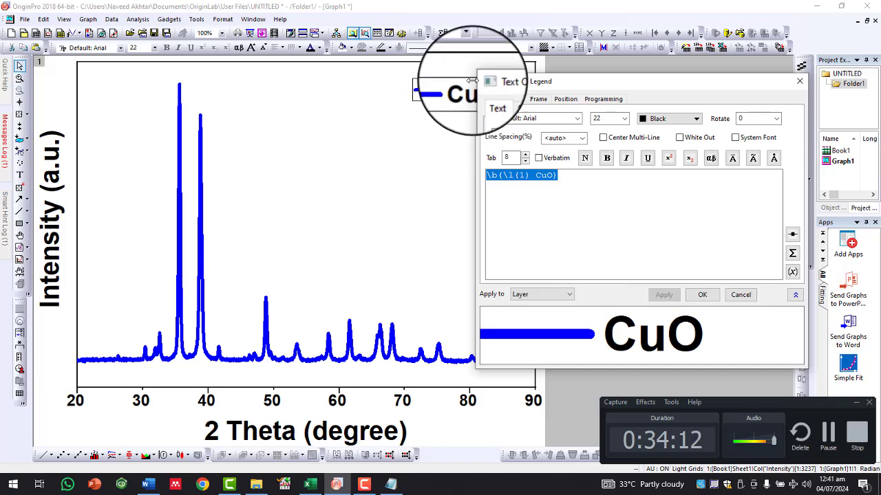
left_click(624, 119)
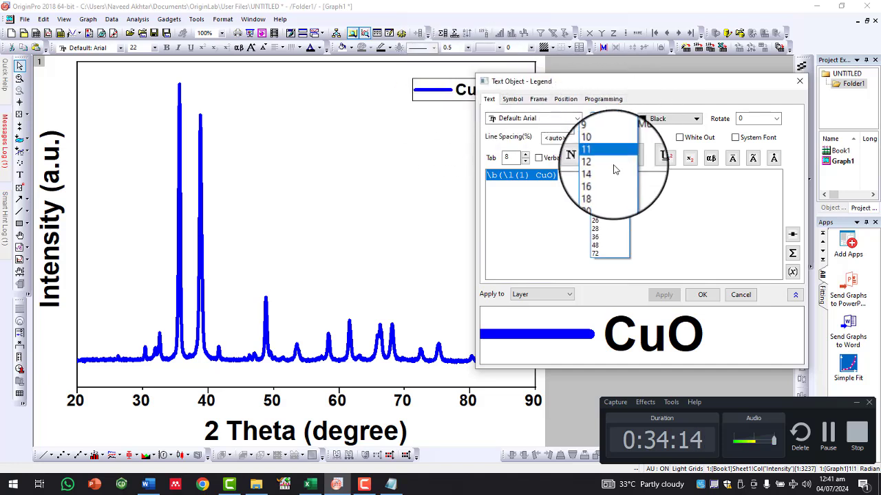
left_click(609, 221)
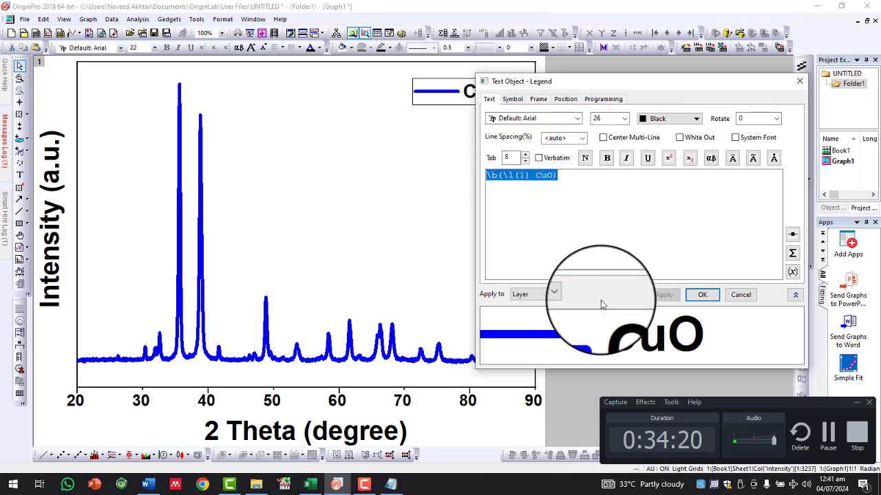
left_click(572, 213)
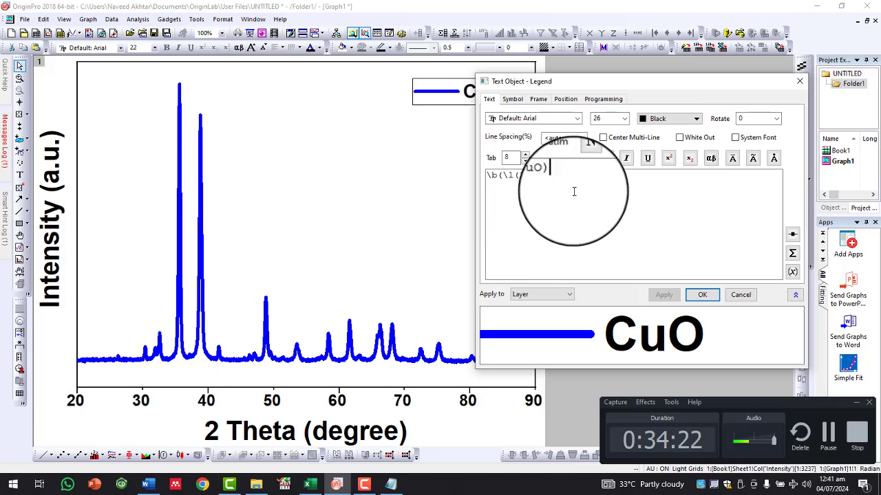
Step: Apply a Shadow frame to the CuO legend
left_click_drag(653, 83, 723, 84)
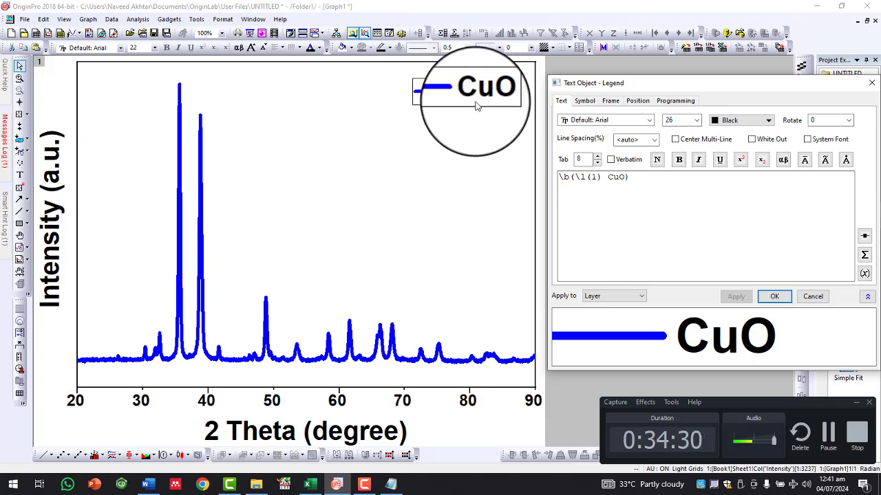
left_click(610, 100)
left_click(619, 120)
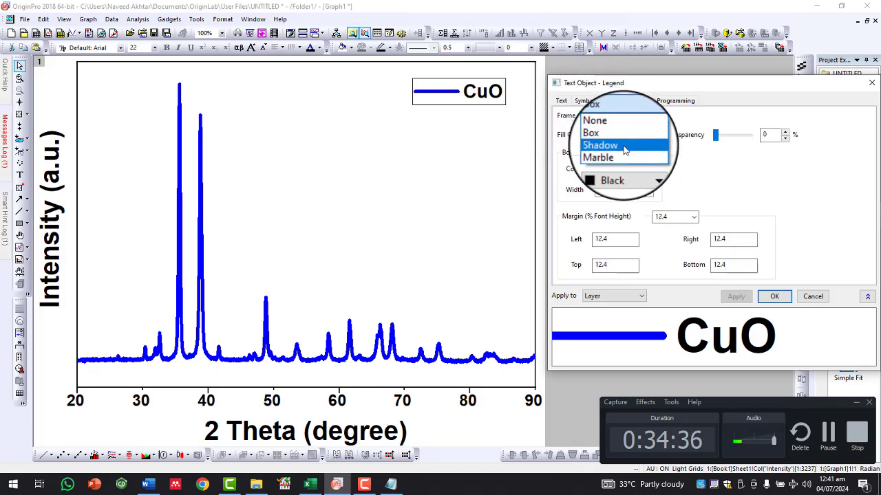
left_click(624, 145)
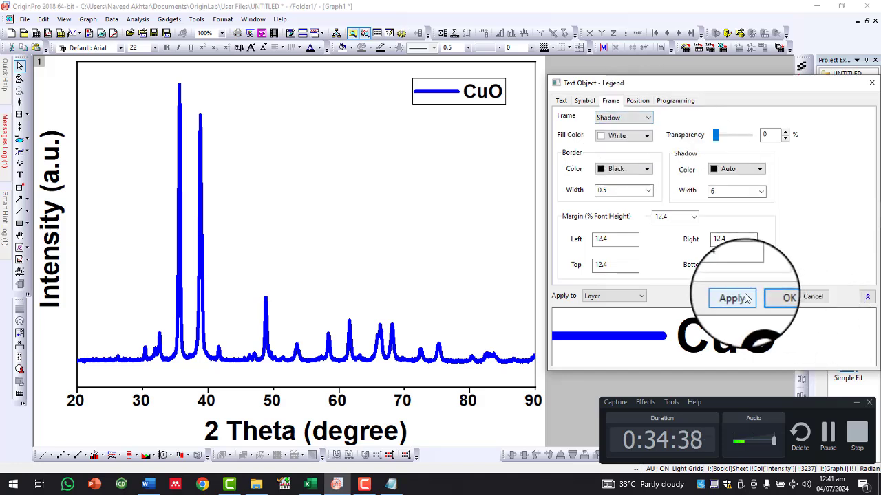
left_click(747, 298)
Step: Try the Marble frame on the legend, return it to Shadow and accept the legend settings
left_click(644, 118)
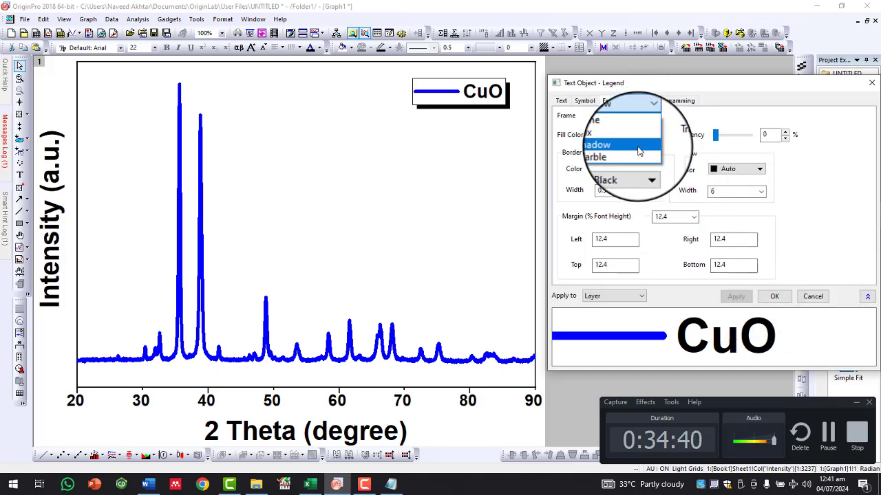
left_click(624, 157)
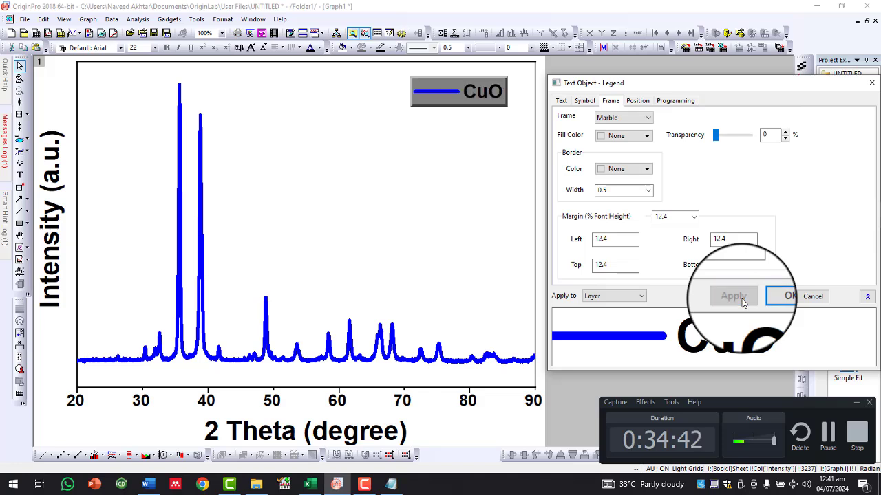
left_click(644, 118)
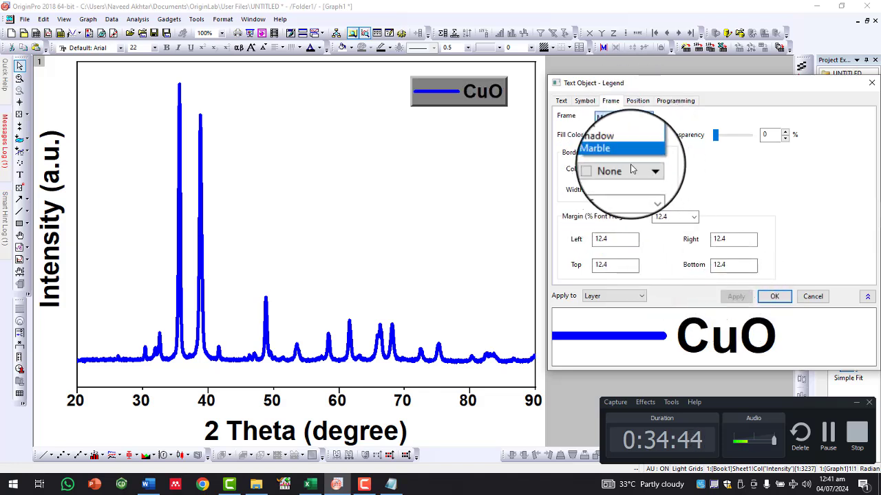
left_click(623, 145)
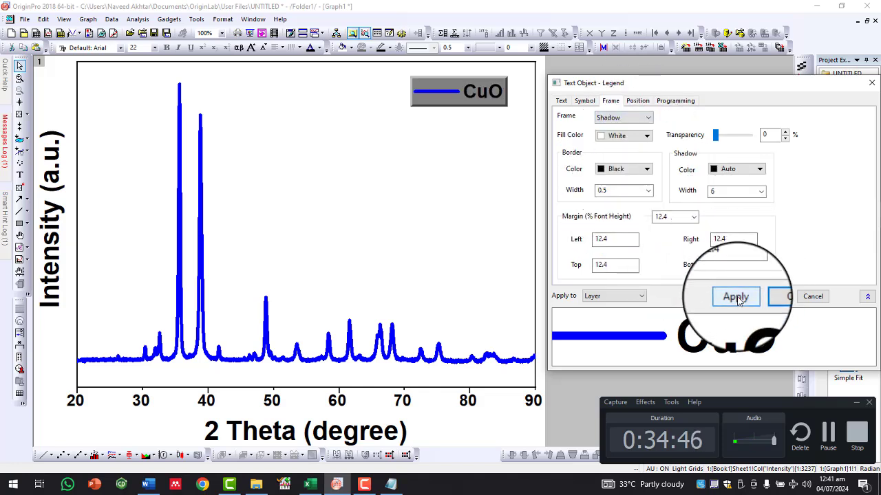
left_click(736, 297)
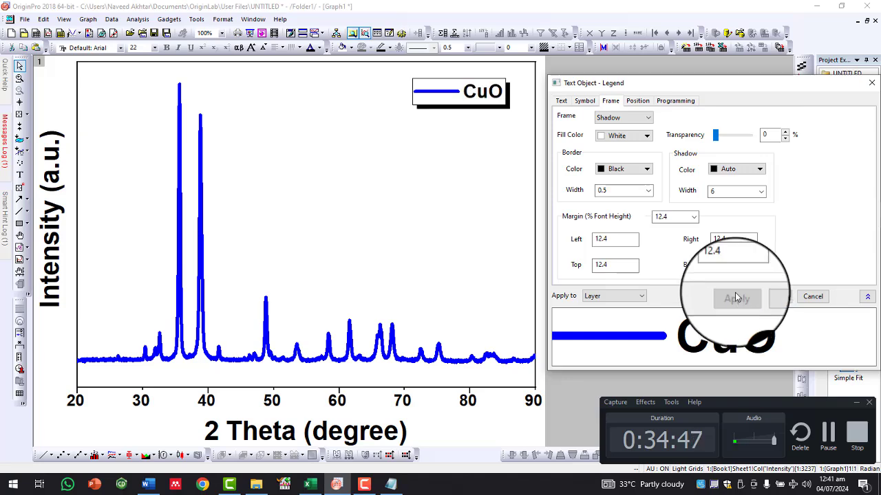
left_click(781, 296)
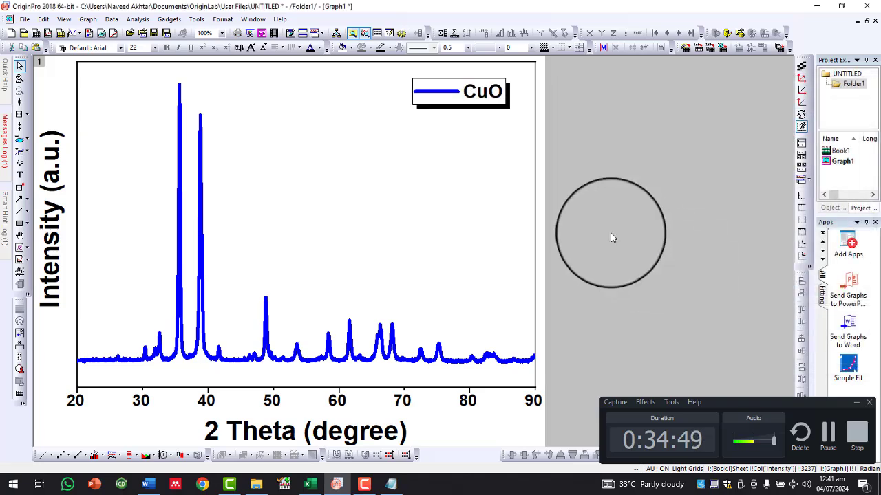
Step: Enlarge the CuO legend from its lower-left corner and move it closer to the plot frame's upper-right corner
left_click(468, 94)
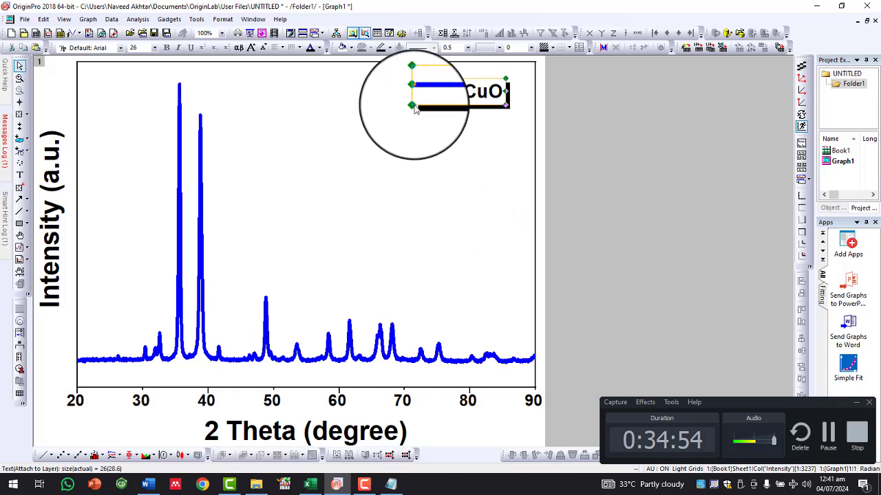
left_click_drag(413, 104, 382, 135)
left_click(465, 143)
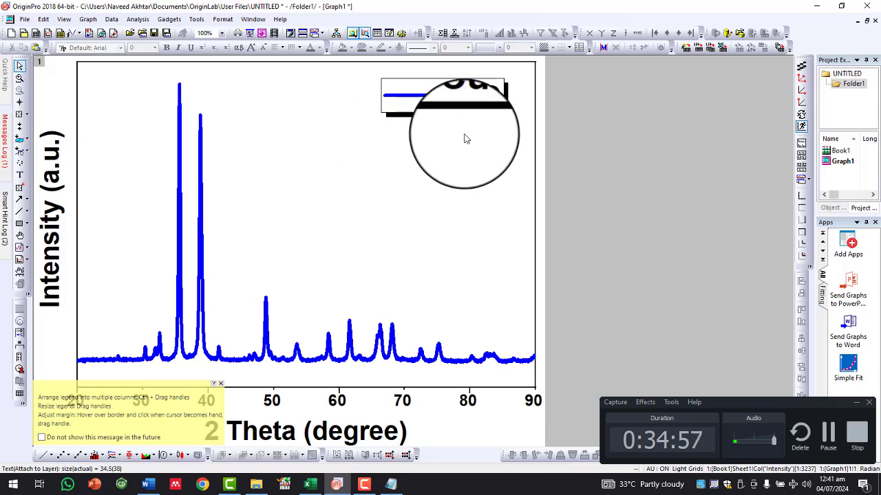
left_click_drag(476, 93, 497, 89)
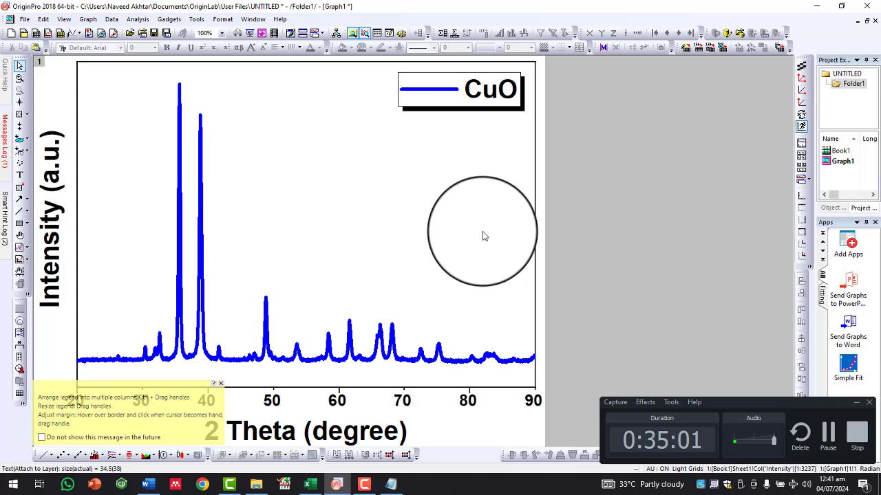
left_click(831, 440)
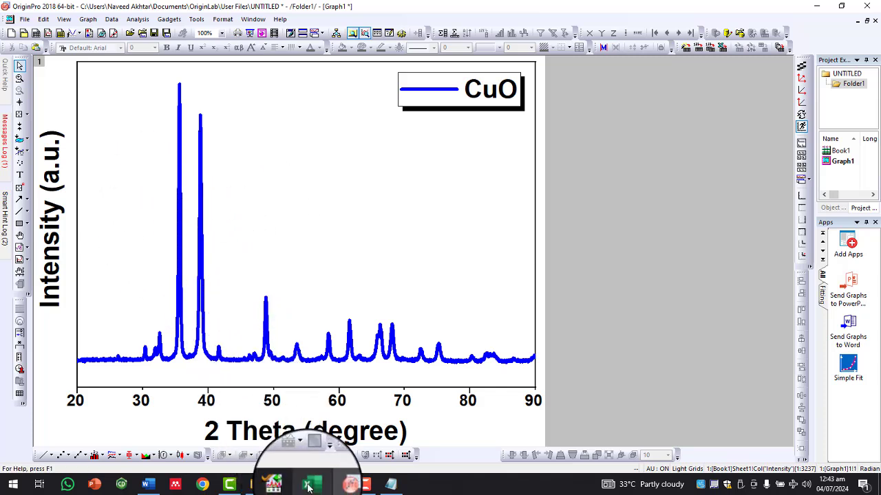
Step: Switch to the CuO XRD workbook in Excel and review the 2 Theta positions and h, k, l indices in the sample peak list
mouse_move(308, 486)
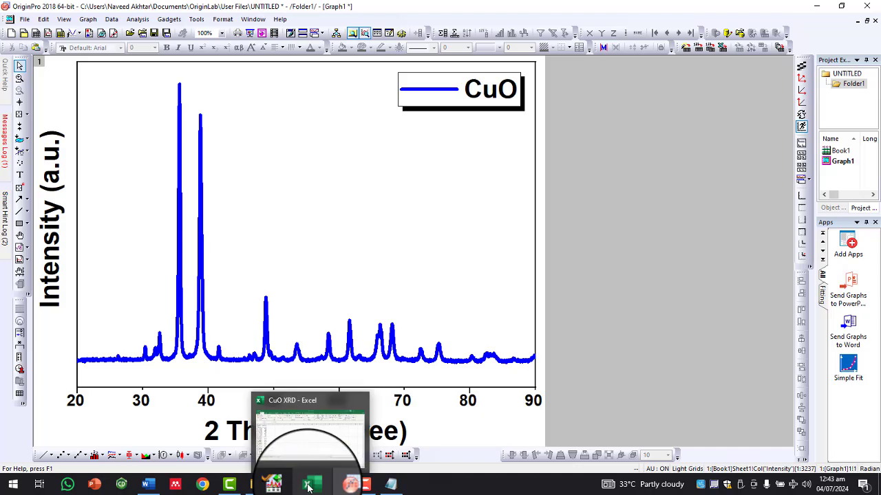
left_click(308, 487)
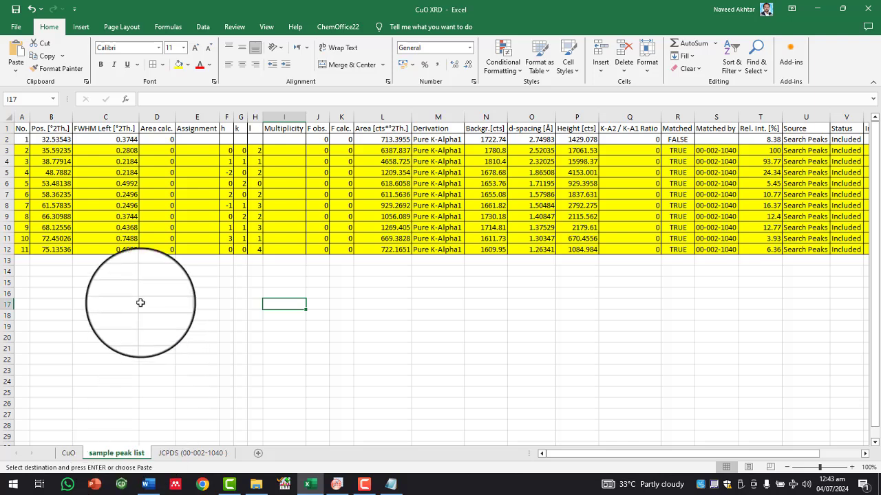
left_click(136, 283)
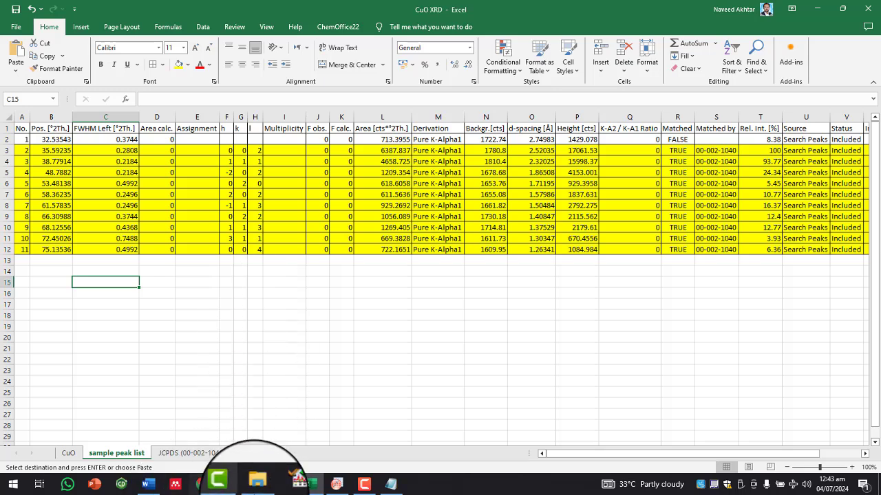
Step: Switch back to OriginPro, place the restored Graph1 window beside Book1 and create a new workbook below them
left_click(342, 486)
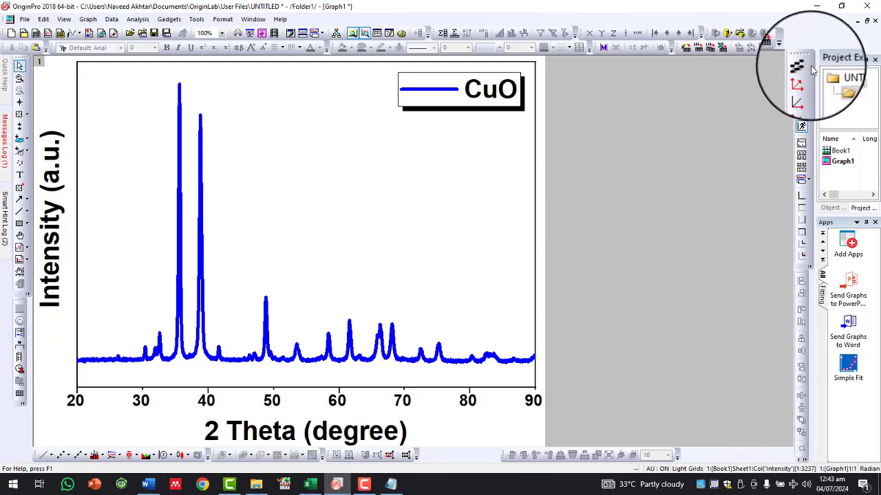
left_click(867, 22)
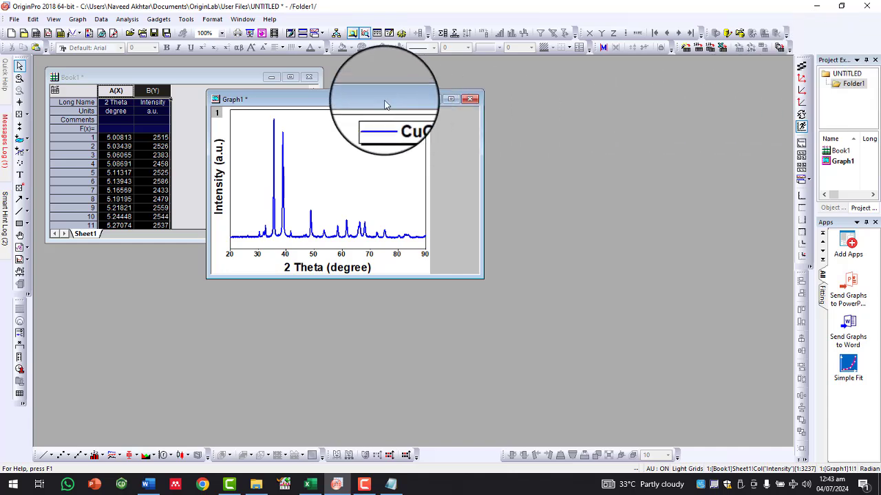
left_click_drag(359, 97, 465, 77)
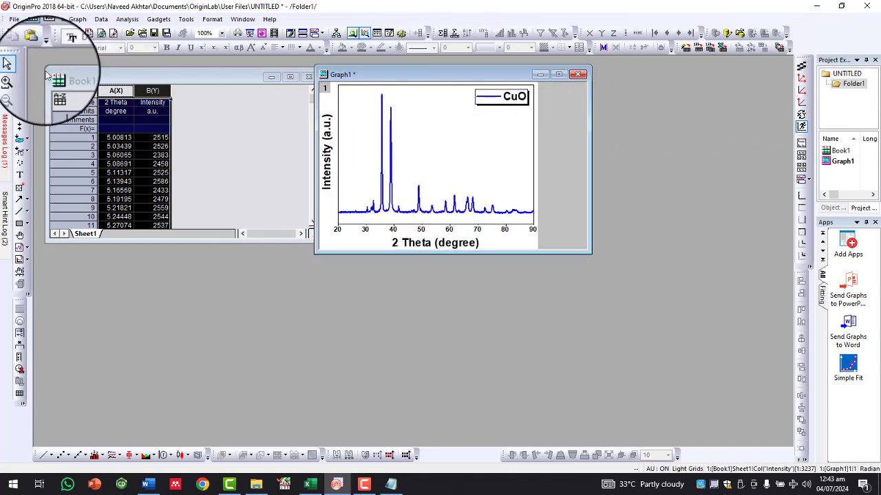
left_click(24, 32)
left_click_drag(186, 108, 244, 281)
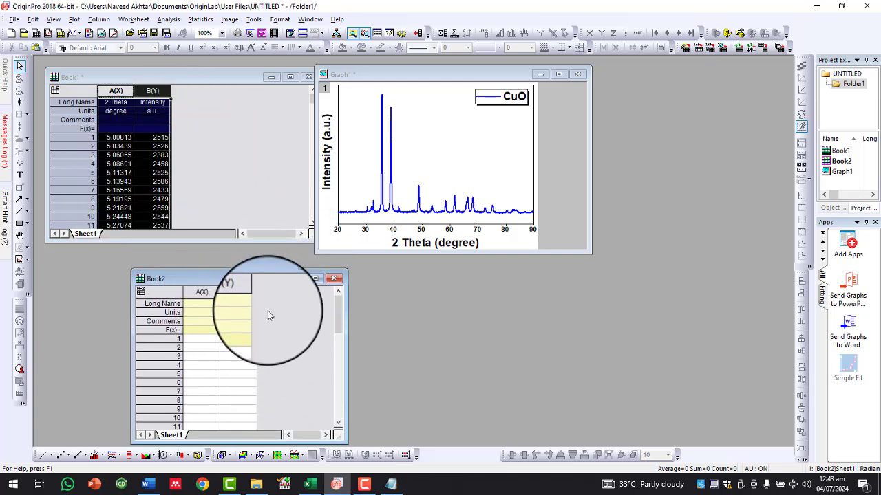
Step: Copy the matched peak positions in B3:B12 of the Excel sample peak list into column A of Book2 in OriginPro
key("alt+Tab")
left_click_drag(48, 151, 51, 249)
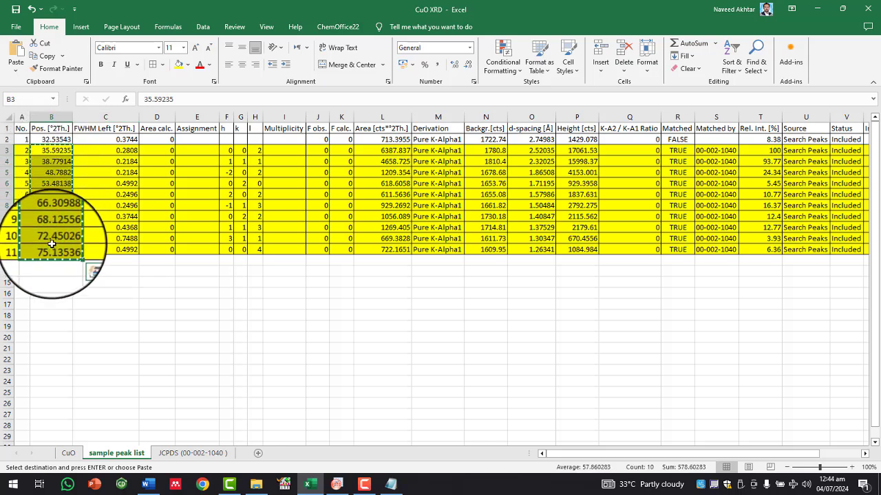
key("alt+Tab")
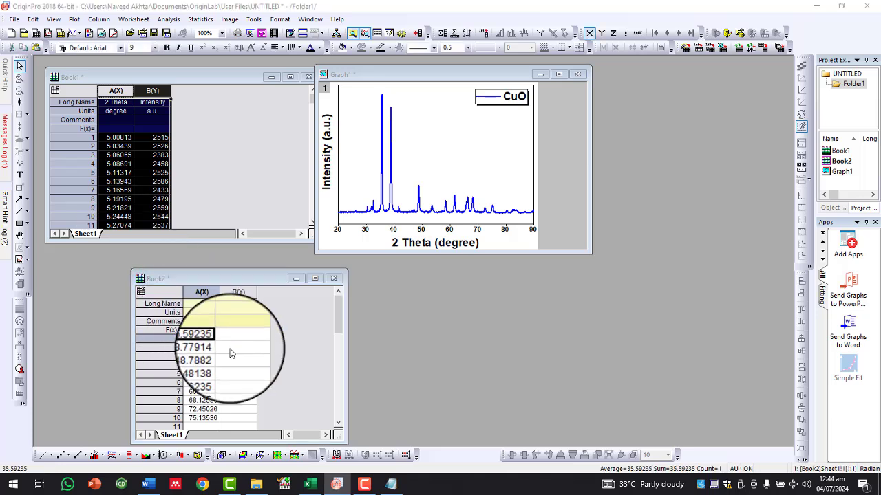
Step: Copy the h, k and l indices in F3:H12 of the Excel sample peak list into Book2, starting at column B, row 1
key("alt+Tab")
left_click_drag(227, 153, 251, 245)
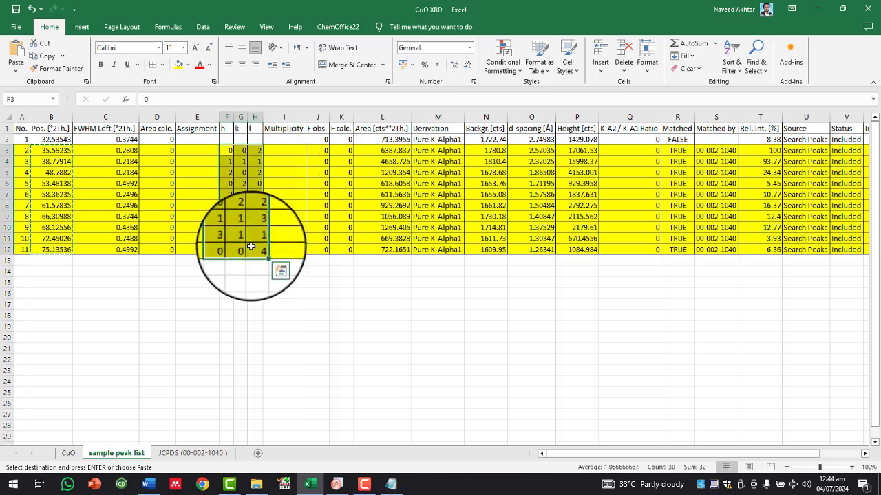
key("alt+Tab")
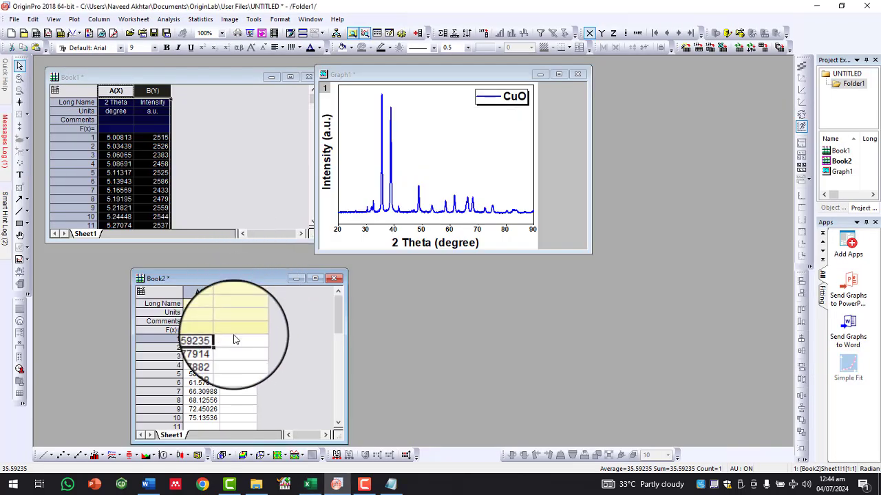
left_click(234, 340)
key("ctrl+v")
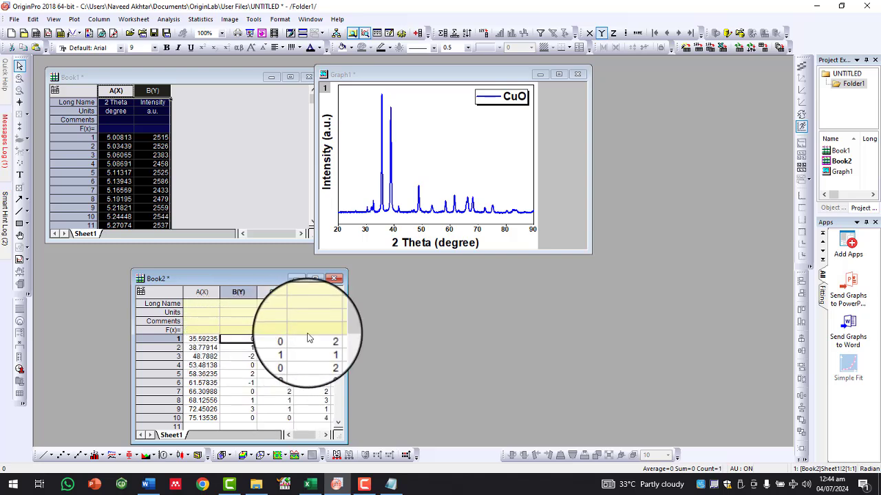
Step: Widen the Book2 window to show all index columns and move it over Book1, beside the graph
left_click_drag(348, 345, 391, 344)
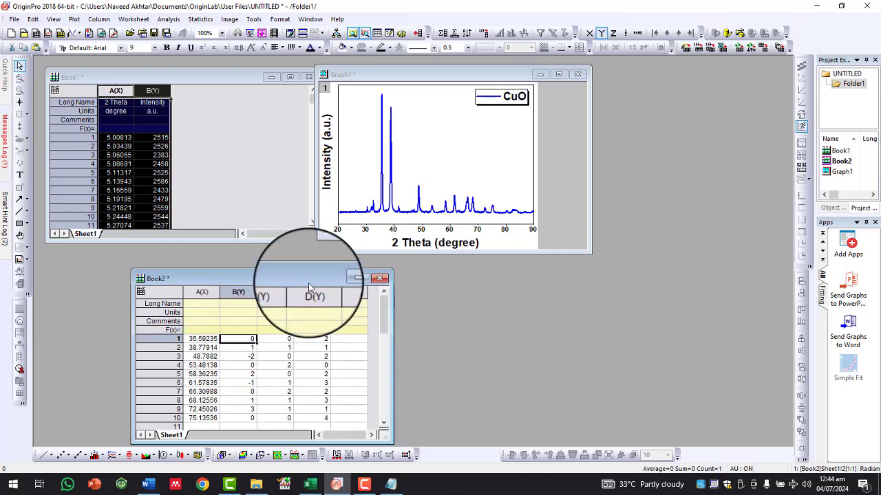
left_click_drag(308, 282, 220, 125)
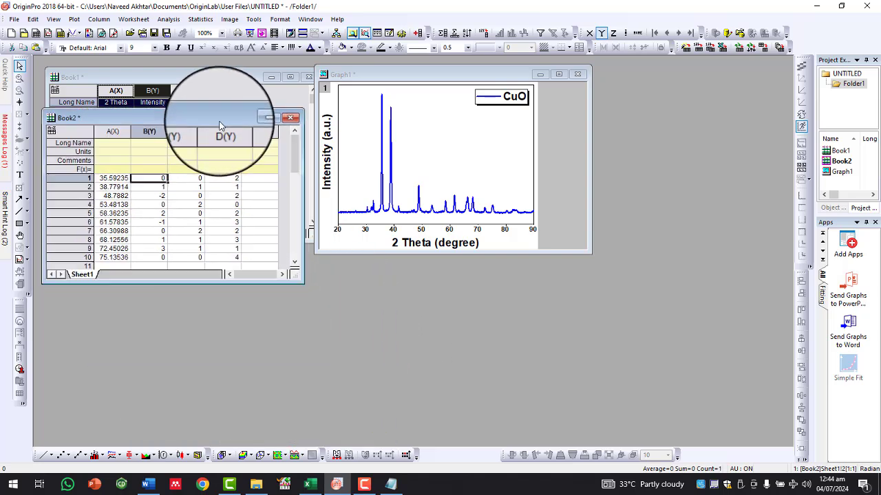
left_click(173, 217)
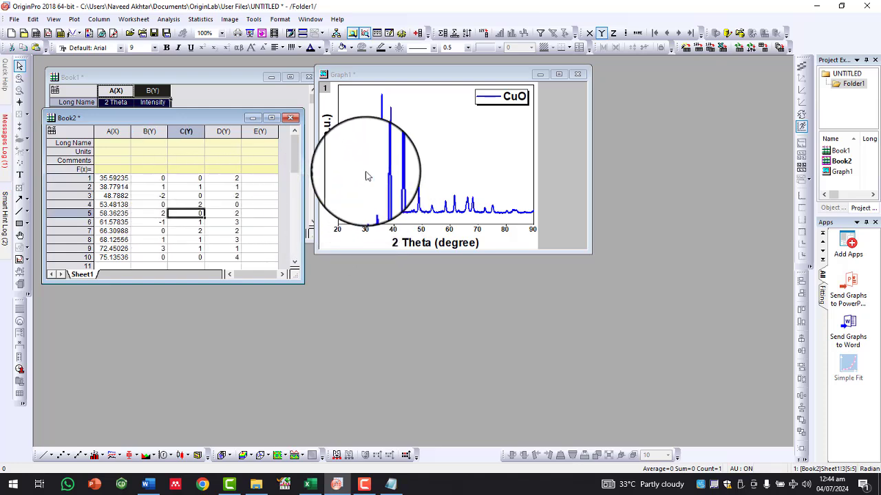
Step: Enlarge the Graph1 window to fill the free workspace beside Book2
left_click(19, 102)
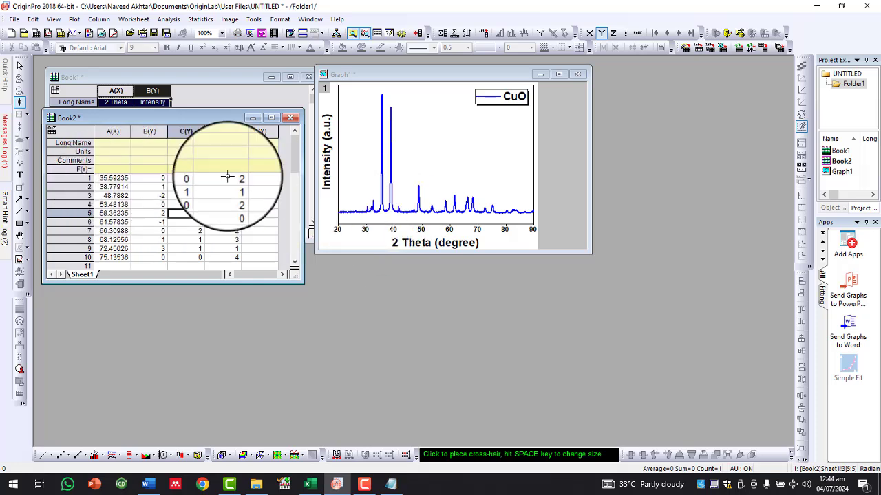
left_click(428, 164)
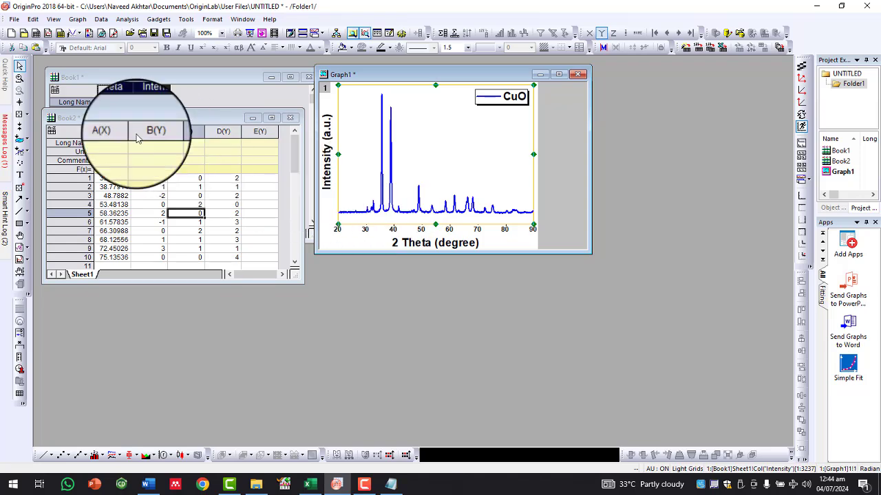
left_click_drag(587, 251, 786, 432)
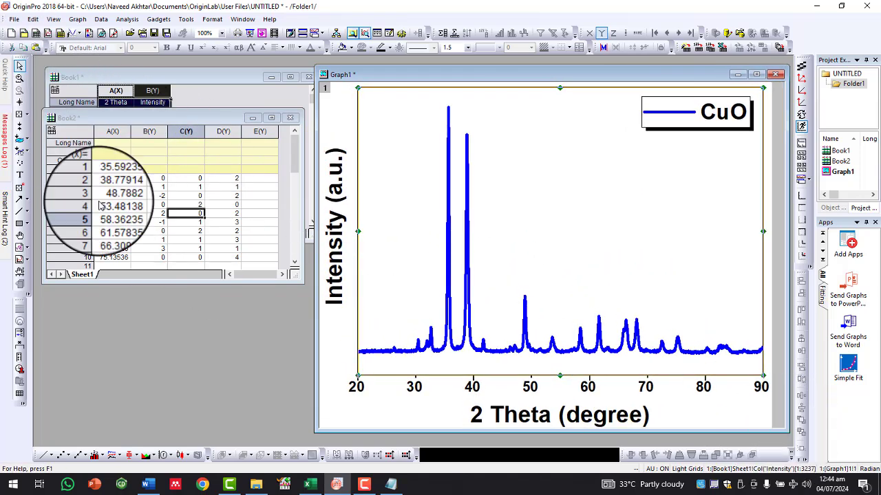
Step: Locate the 35.59 degree peak with the Screen Reader and add the text label (002) at the top of that peak
left_click(19, 102)
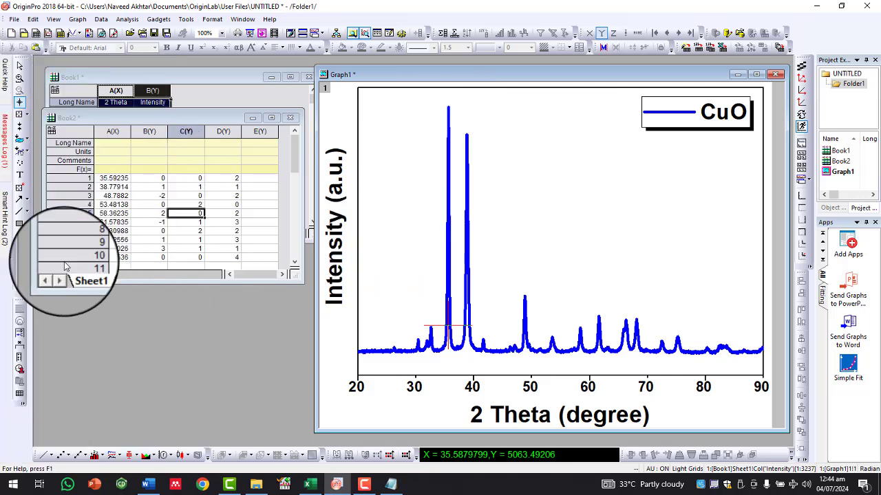
left_click(20, 175)
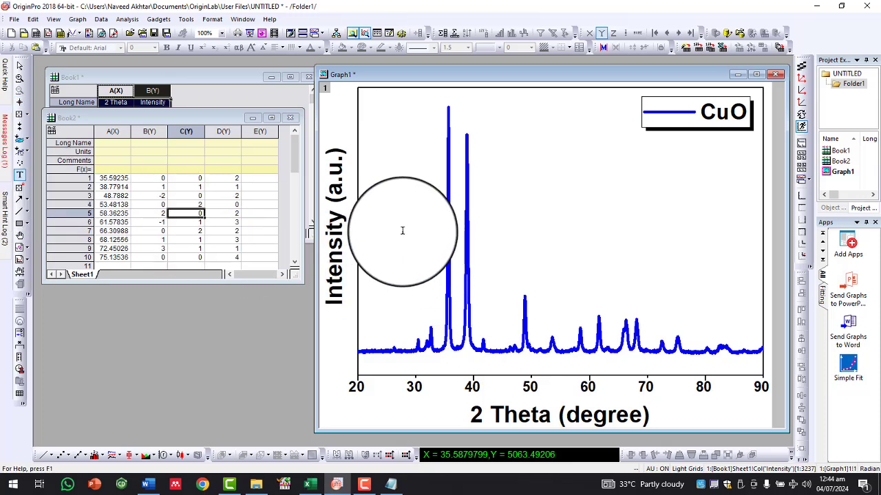
left_click(439, 108)
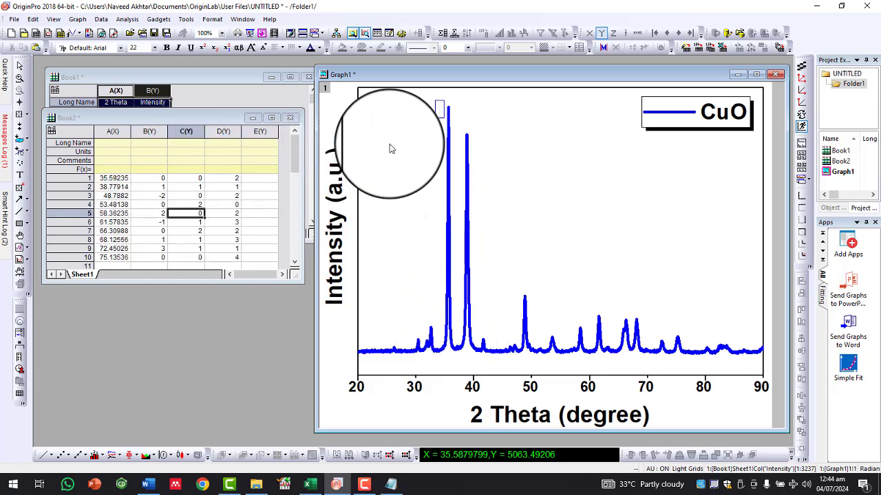
type("(002)")
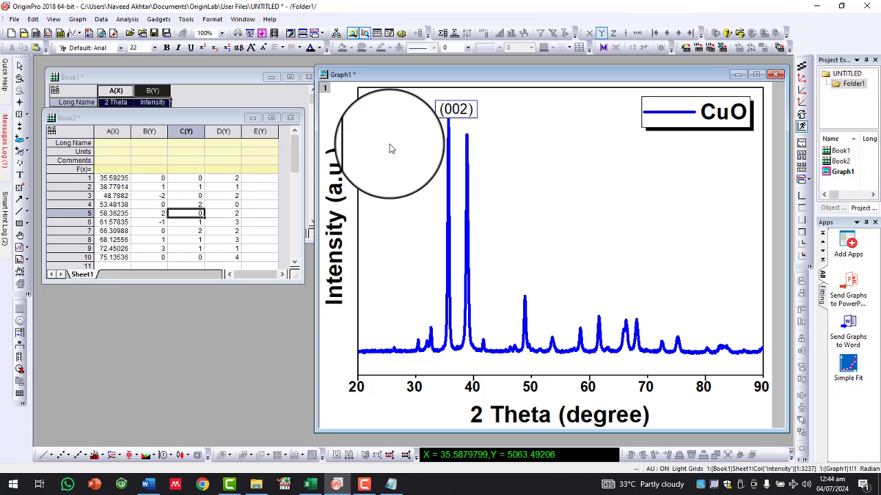
Step: Rotate the (002) label 90 degrees, make it bold, and place it beside the top of the 35.59 degree peak
left_click(432, 156)
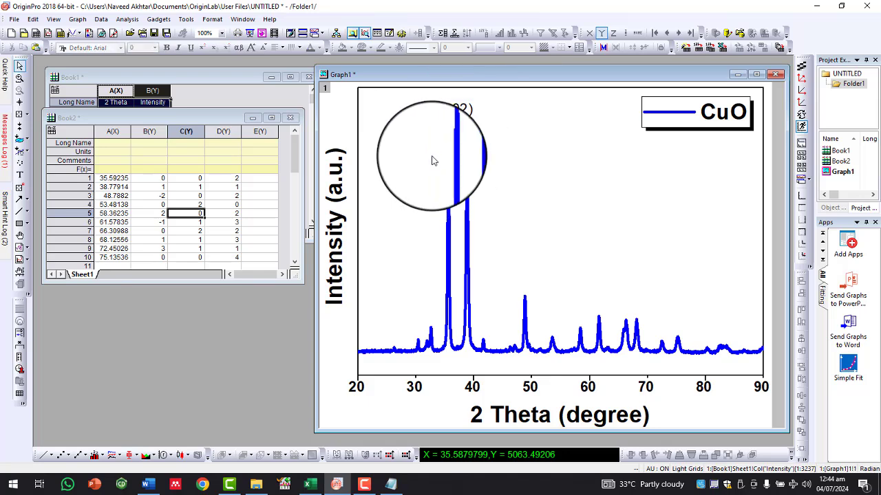
right_click(469, 109)
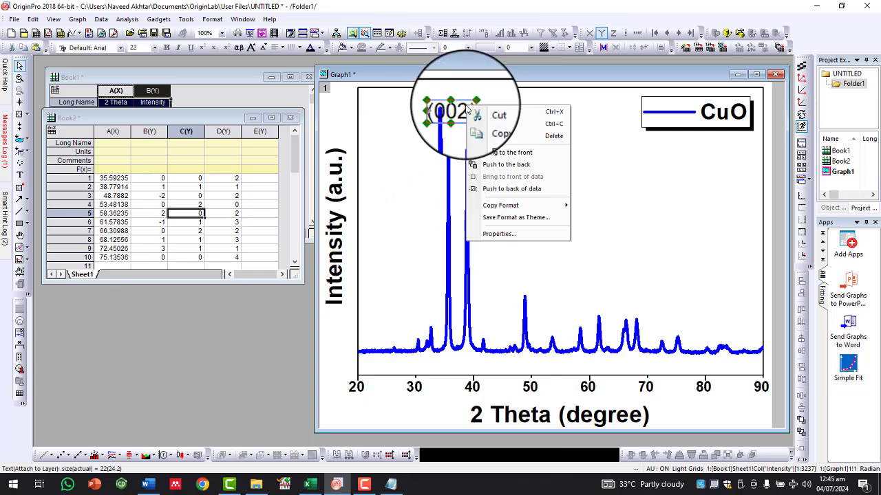
left_click(521, 233)
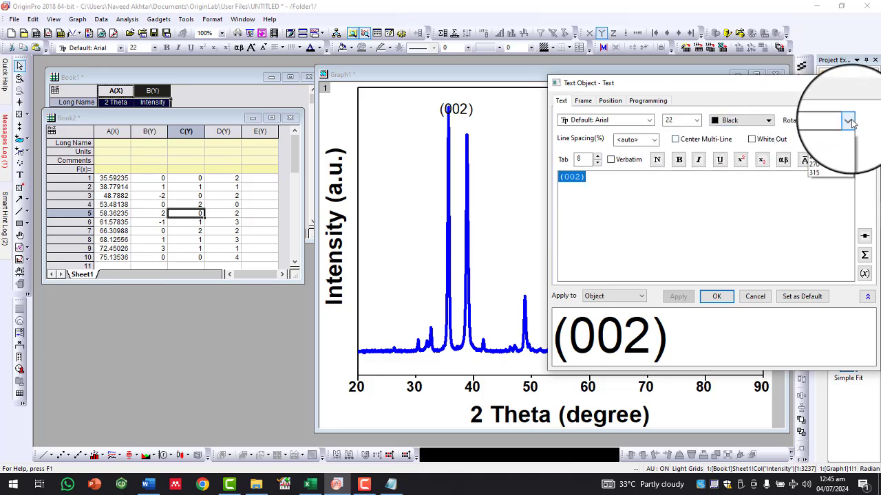
left_click(825, 145)
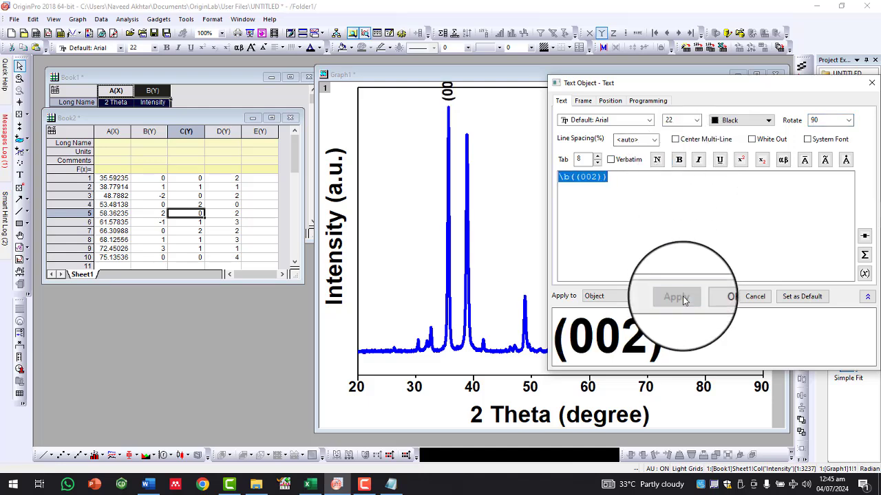
left_click(719, 297)
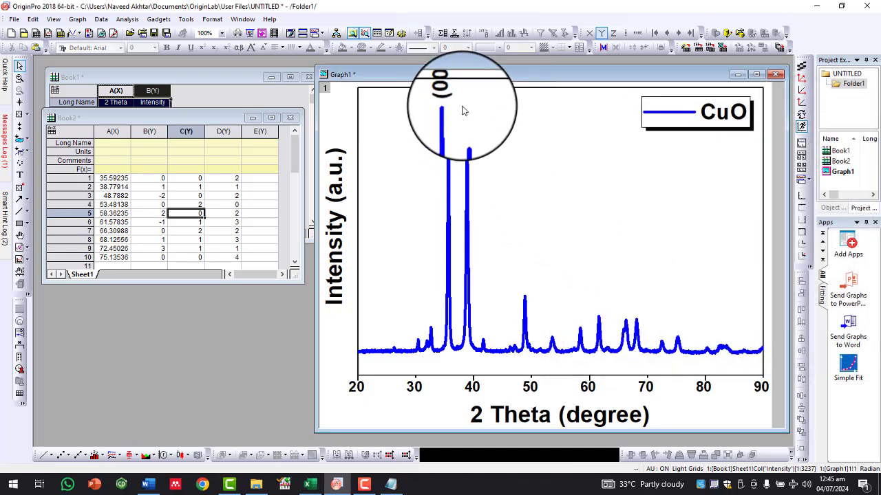
left_click_drag(452, 96, 438, 124)
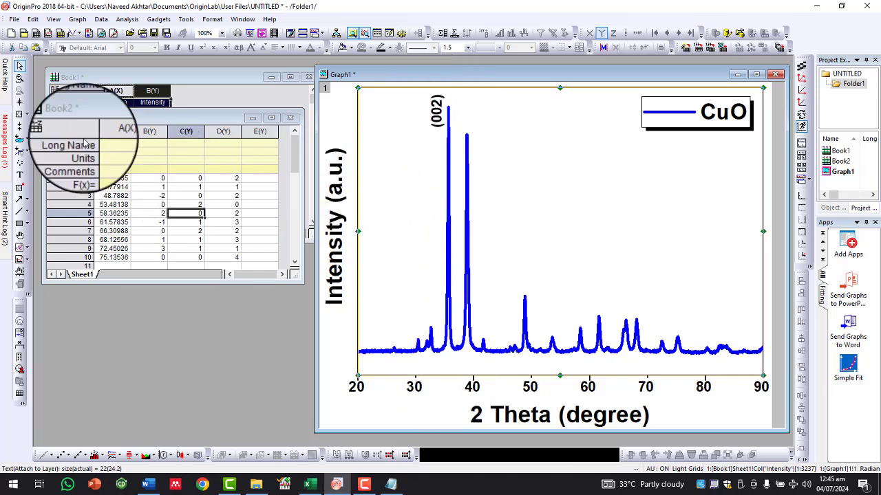
Step: Locate the 38.78 and 48.79 degree peaks with the Screen Reader and place a copy of the (002) label above each
left_click(19, 102)
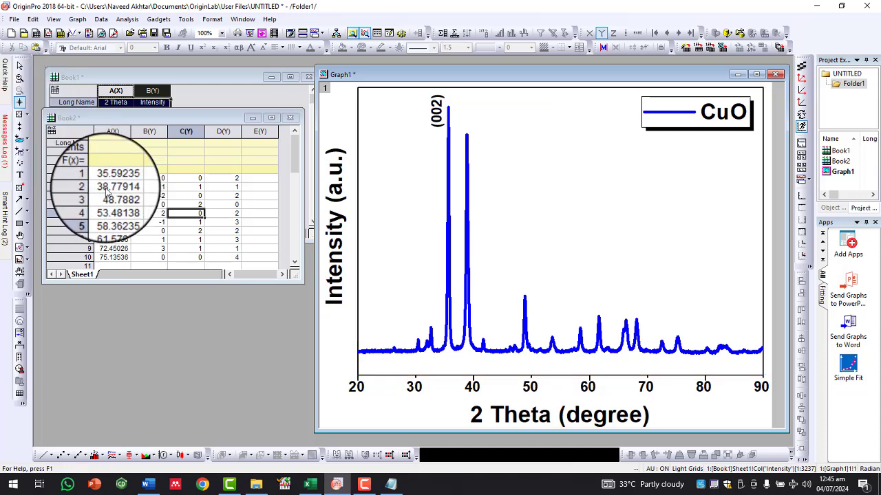
left_click(467, 144)
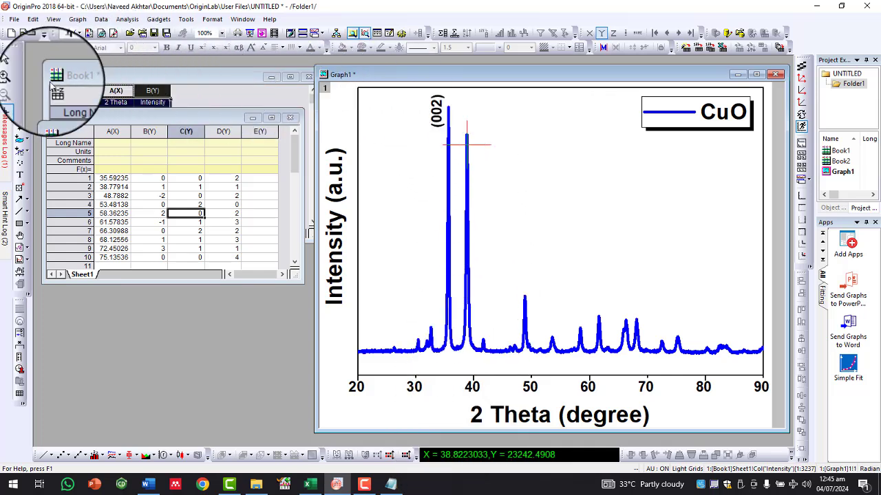
left_click(19, 66)
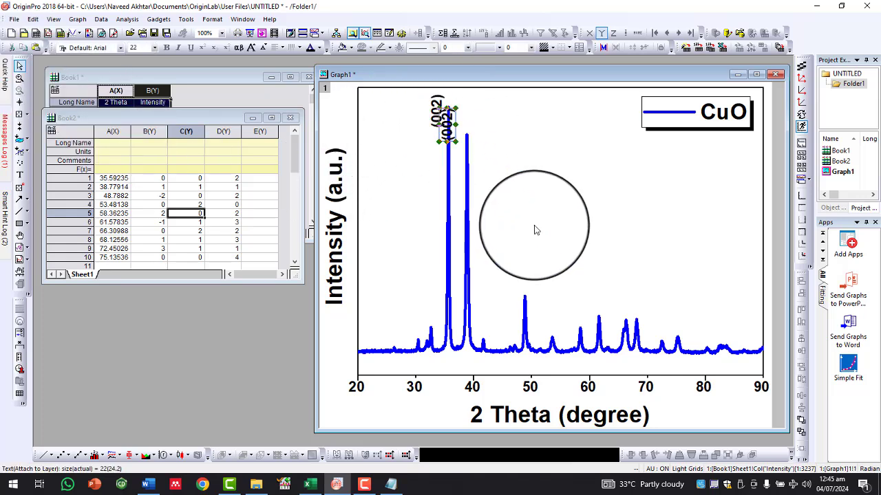
left_click_drag(449, 131, 470, 122)
left_click(501, 198)
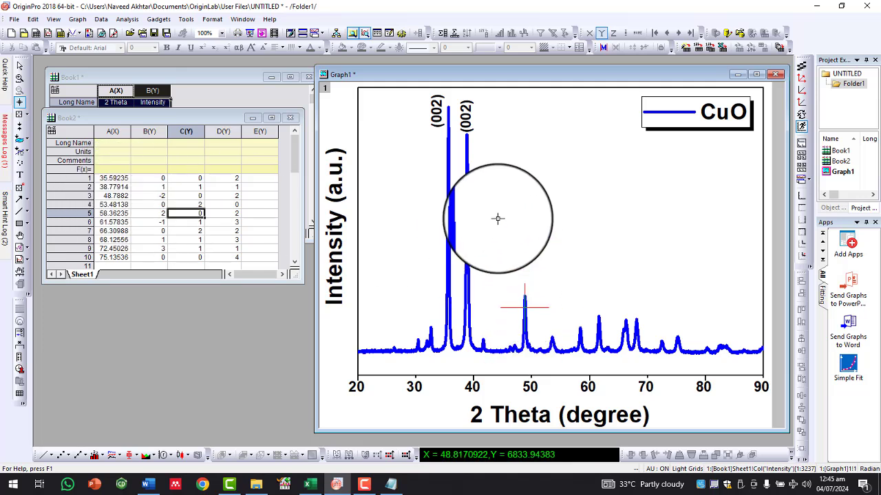
left_click(19, 66)
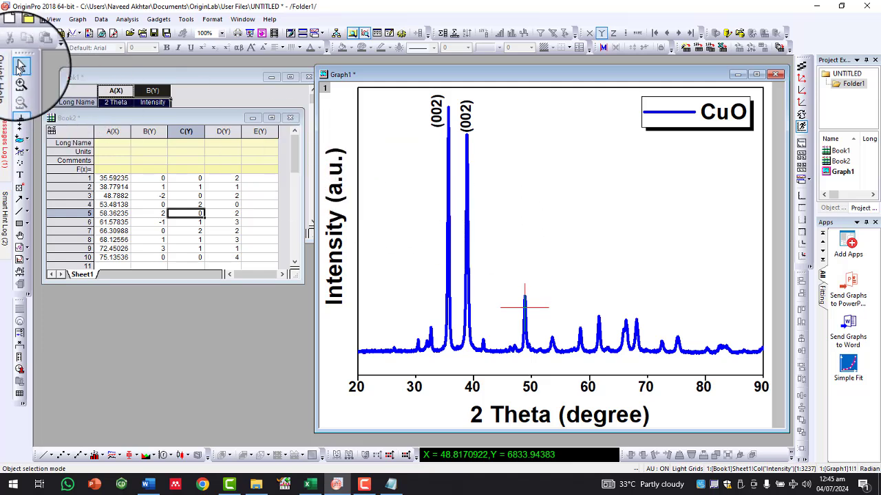
key("ctrl+v")
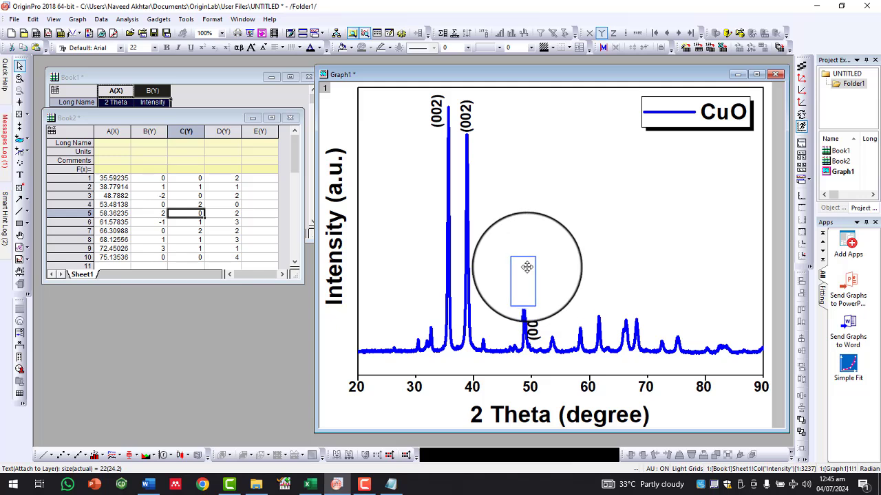
left_click_drag(528, 268, 528, 269)
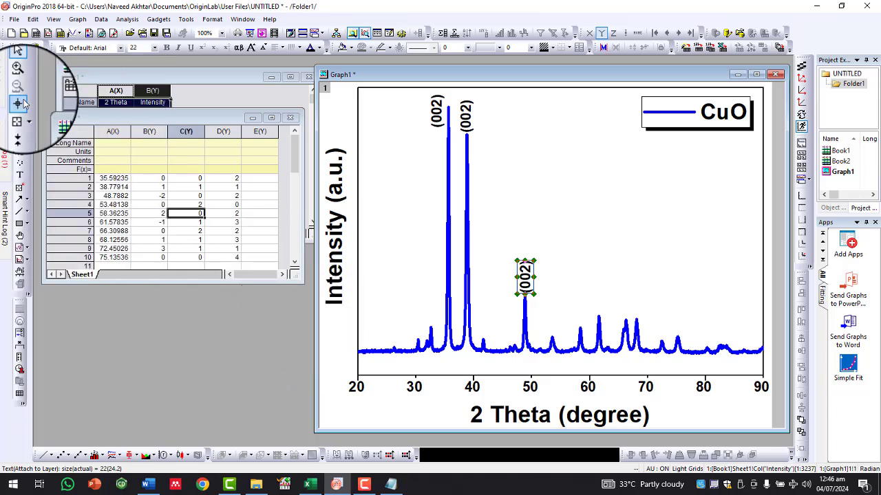
Step: Locate the next peaks with the Screen Reader and place copies of the (002) label above the 61.58, 58.36 and 53.48 degree peaks
left_click(19, 101)
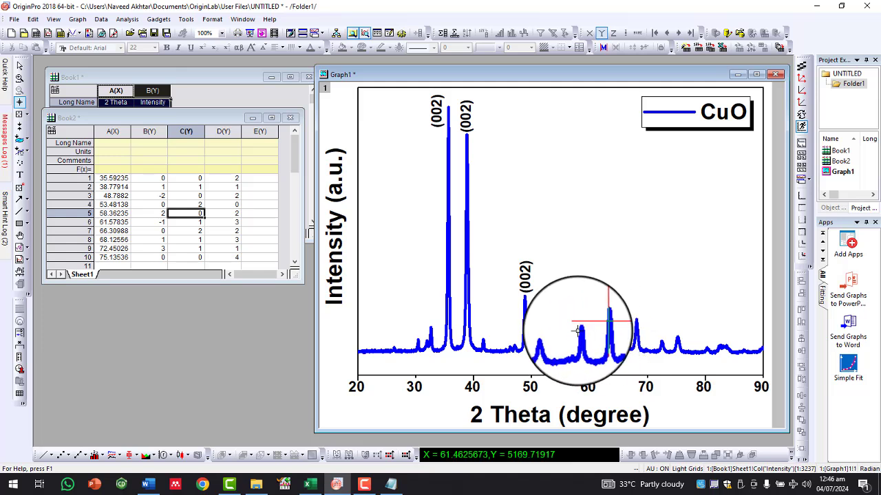
left_click(19, 65)
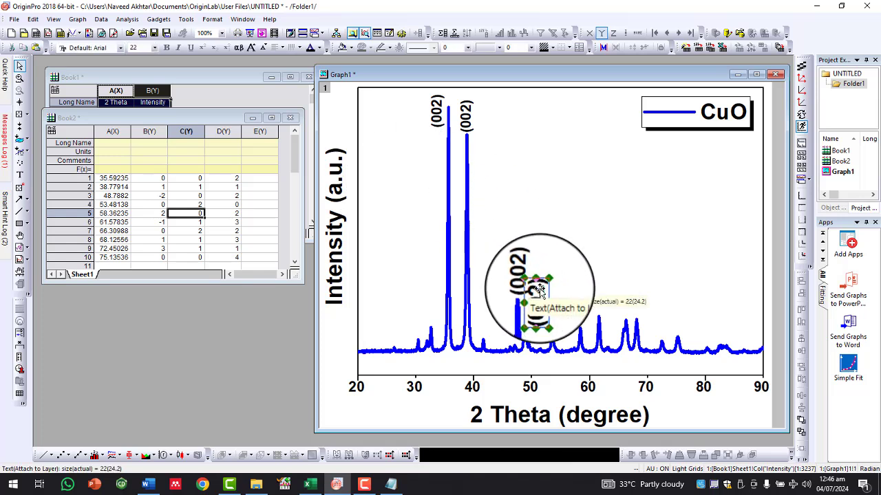
left_click_drag(534, 284, 563, 289)
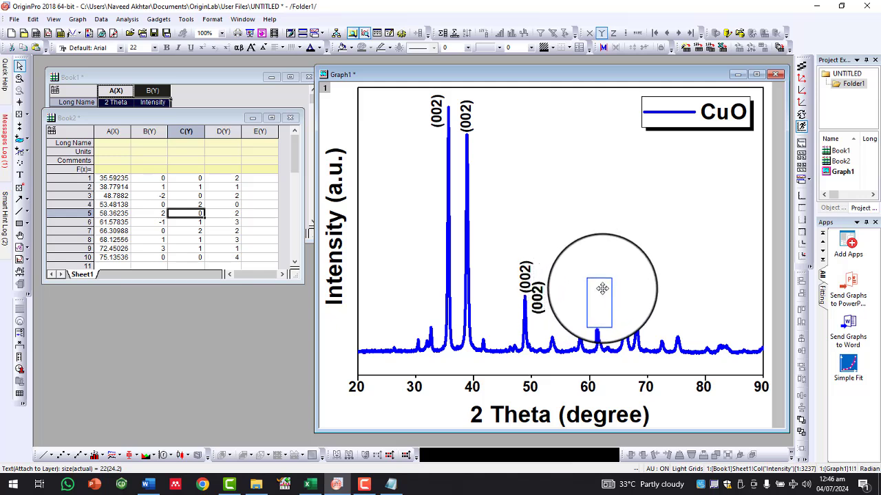
mouse_move(578, 300)
left_mouse_down()
mouse_move(544, 300)
mouse_move(578, 307)
left_mouse_up()
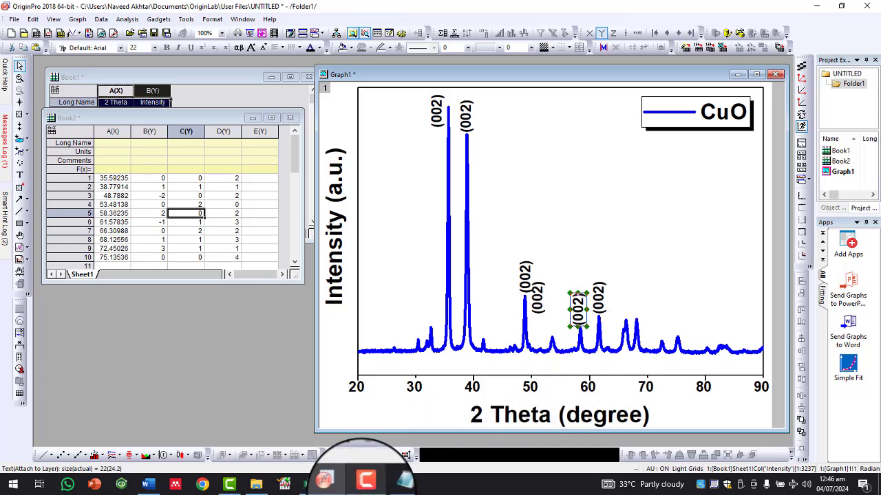
mouse_move(365, 482)
mouse_move(372, 449)
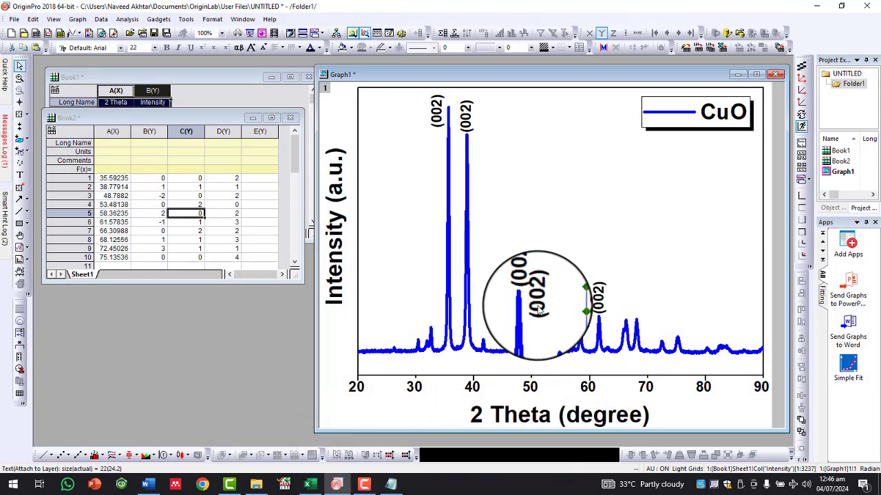
left_click_drag(539, 307, 552, 326)
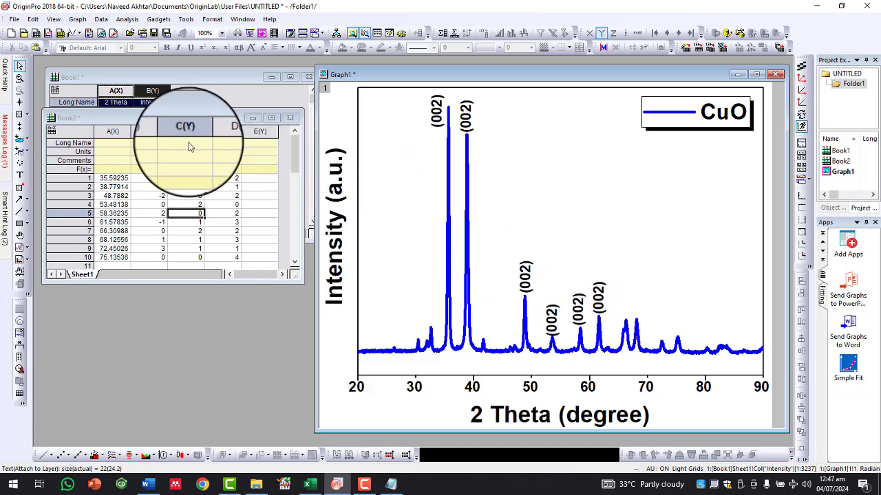
Step: Check the remaining peaks with the Screen Reader and place copies of the (002) label above the 66.31 and 68.13 degree peaks
left_click(19, 102)
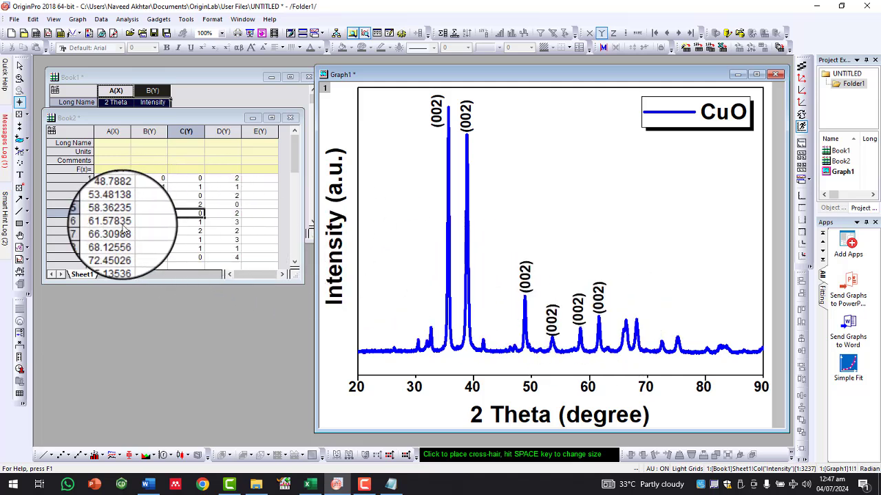
left_click(636, 320)
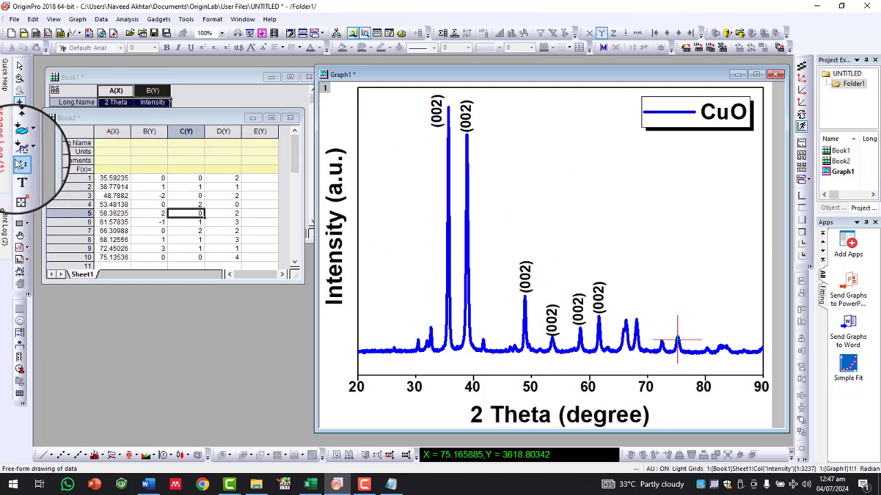
left_click(19, 65)
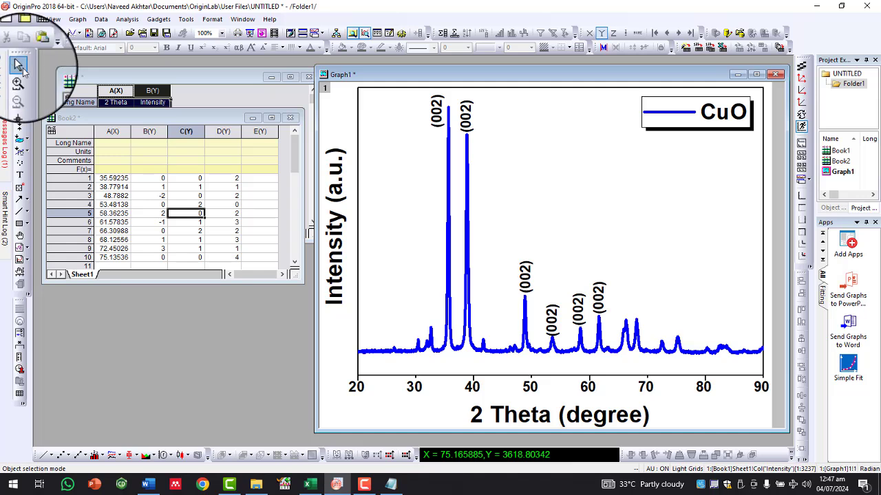
left_click(597, 301)
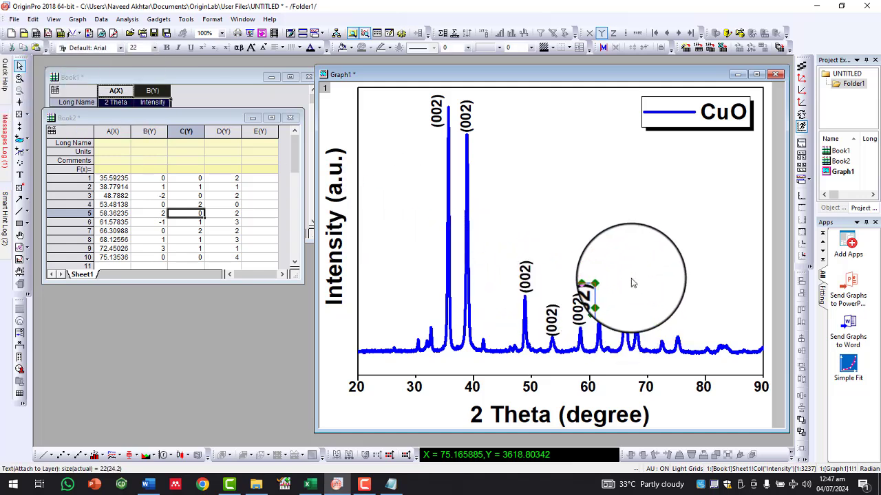
key("ctrl+v")
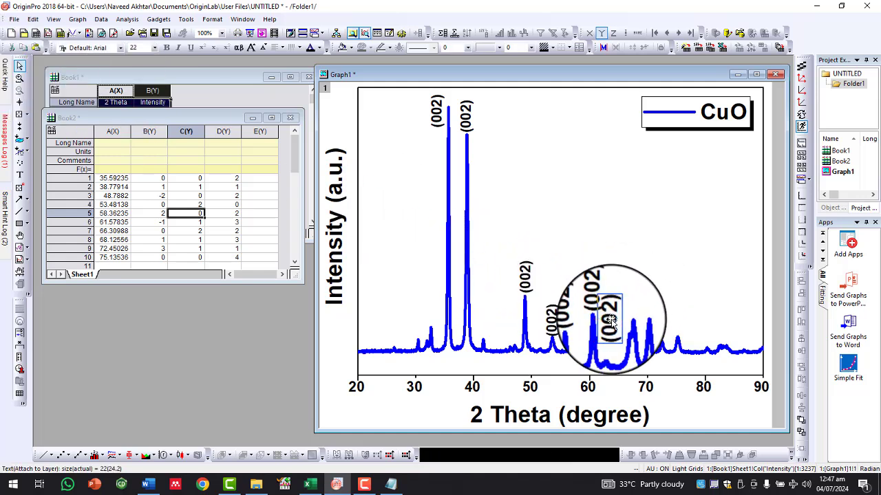
left_click_drag(612, 320, 628, 308)
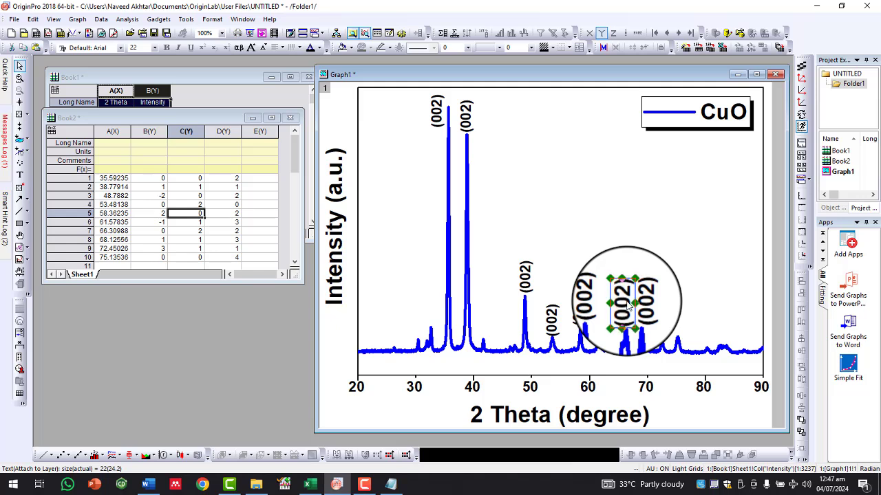
left_click_drag(627, 304, 644, 304)
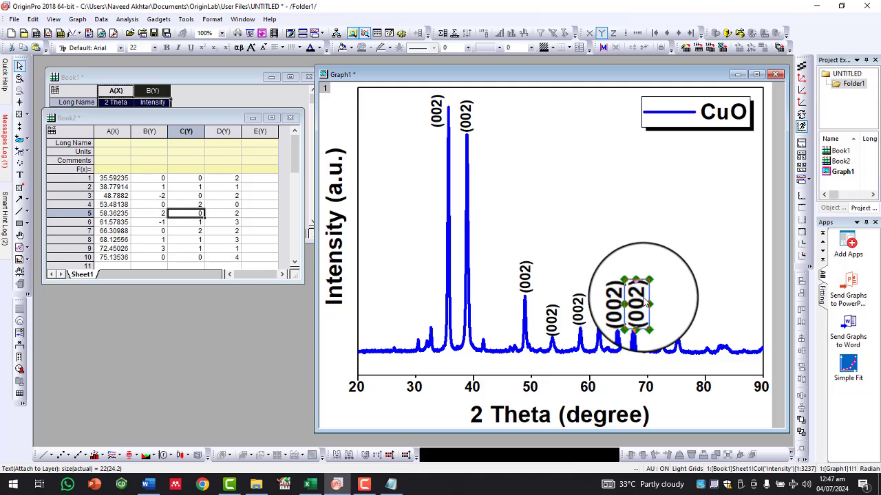
Step: Place copies of the (002) label above the 72.45 and 75.14 degree peaks
left_click_drag(645, 304, 665, 337)
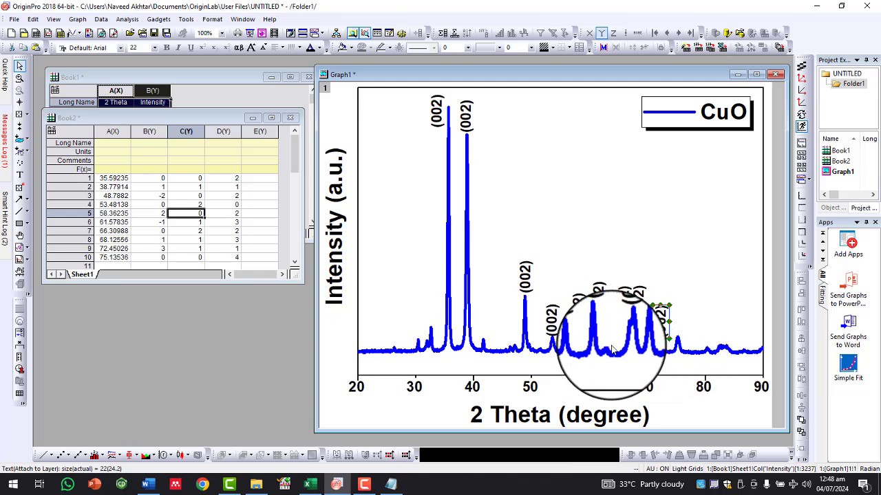
key("ctrl+v")
left_click_drag(617, 362, 678, 319)
left_click(724, 301)
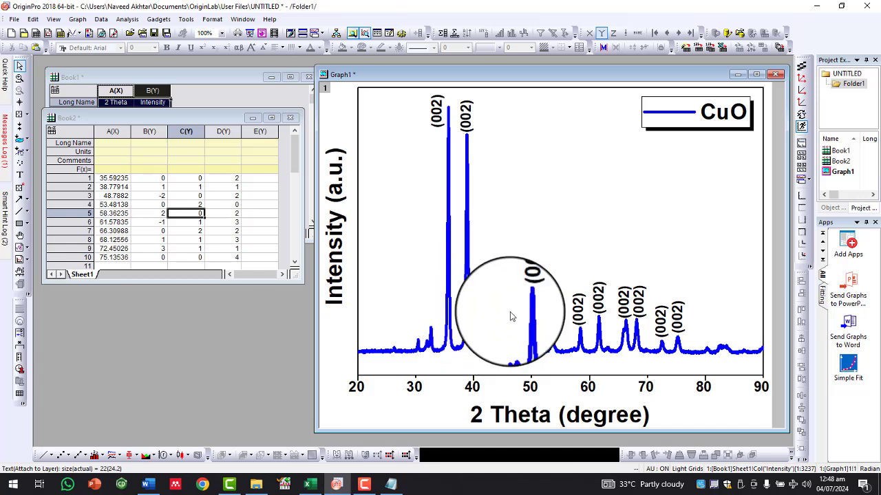
Step: Change the label above the 38.78 degree peak to (111) and the one above the 48.79 degree peak to (-202)
left_click(580, 197)
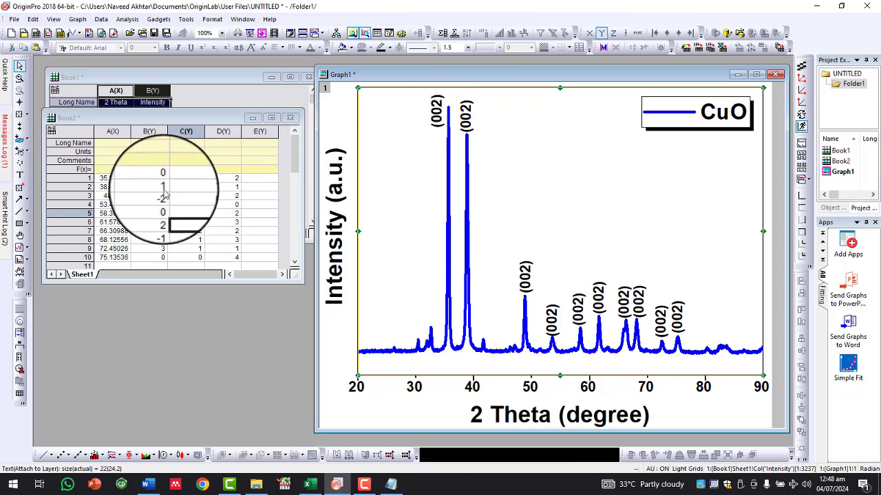
double_click(468, 123)
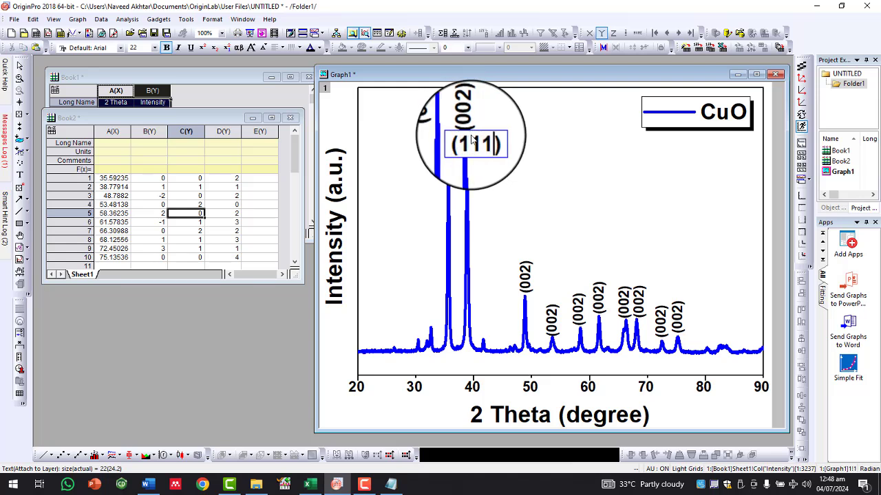
left_click(539, 155)
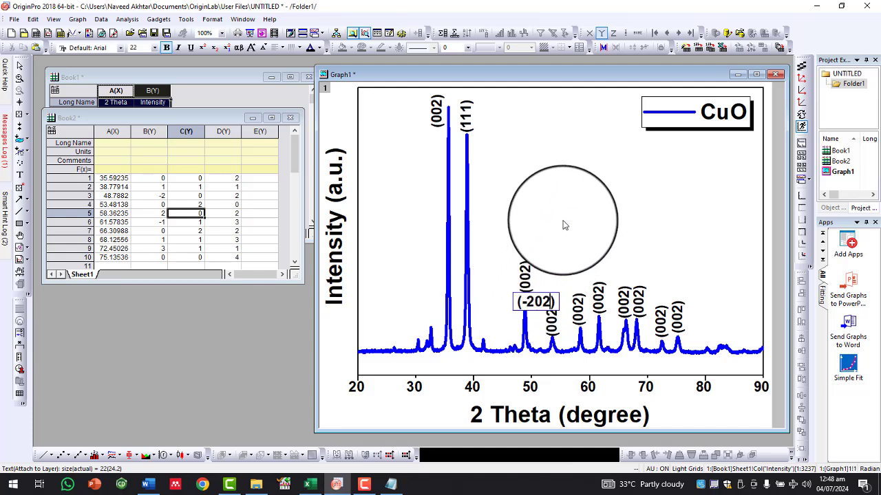
left_click(563, 221)
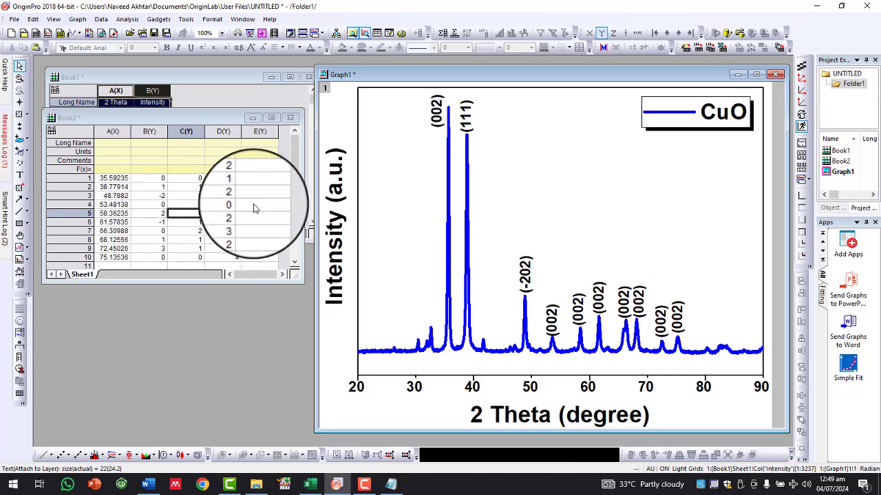
Step: Change the label above the 53.48 degree peak to (020) and the one above the 58.36 degree peak to (-113)
left_click(555, 329)
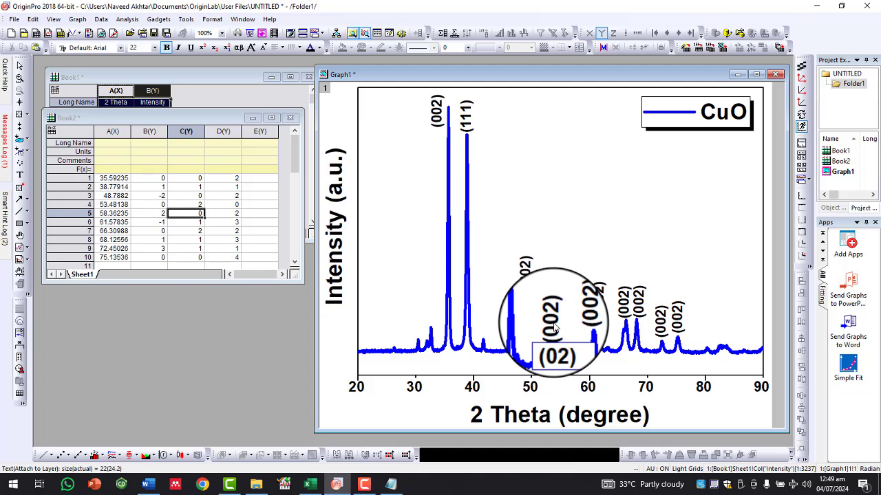
left_click(560, 245)
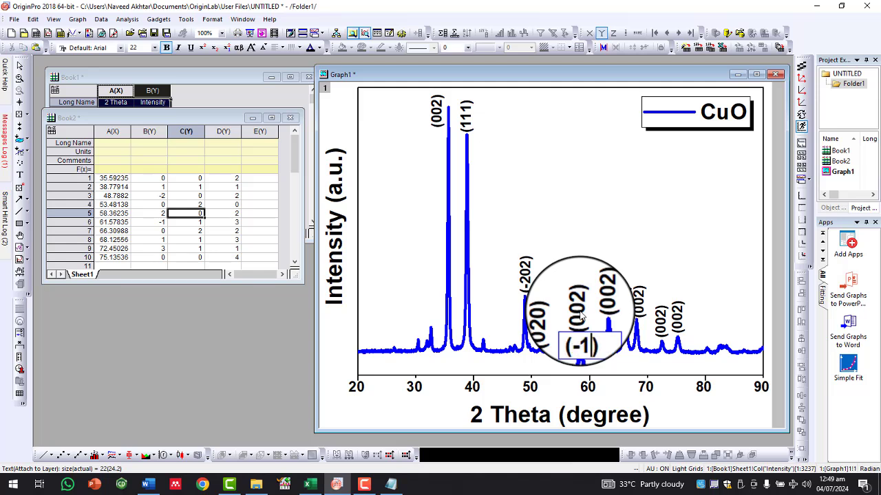
left_click(596, 148)
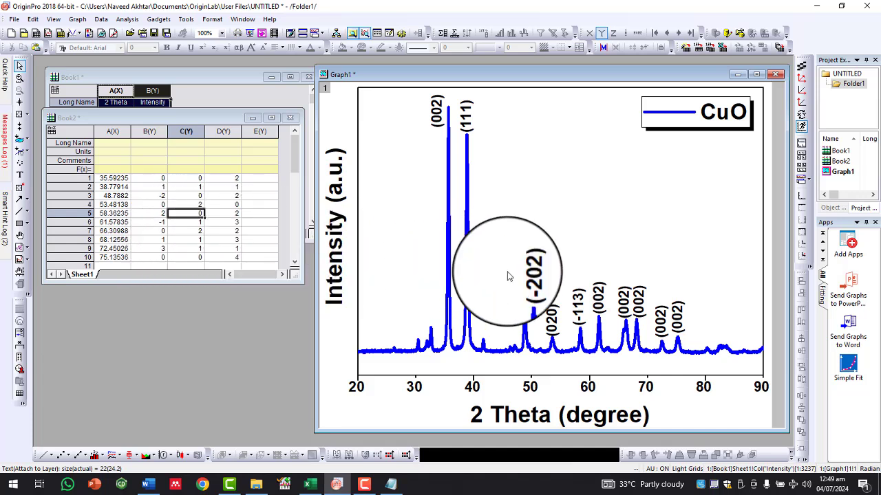
Step: Change the labels above the 61.58, 66.31 and 68.13 degree peaks to (022), (113) and (311)
left_click(601, 303)
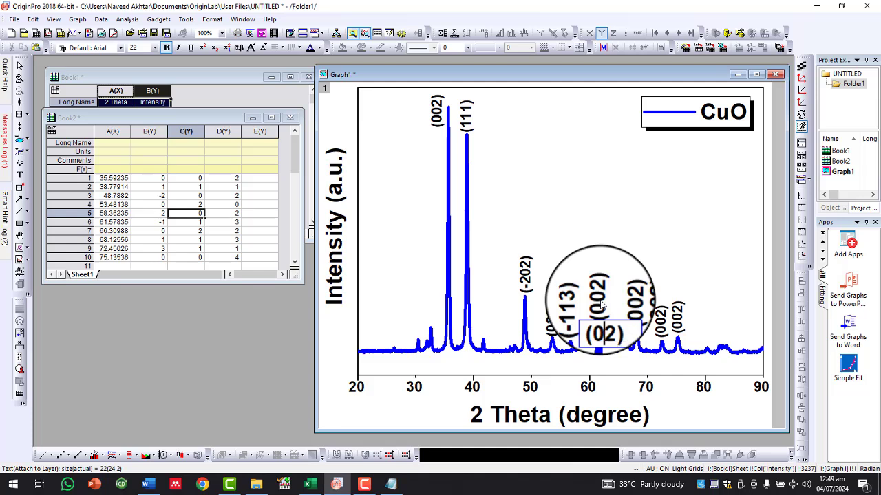
left_click(598, 236)
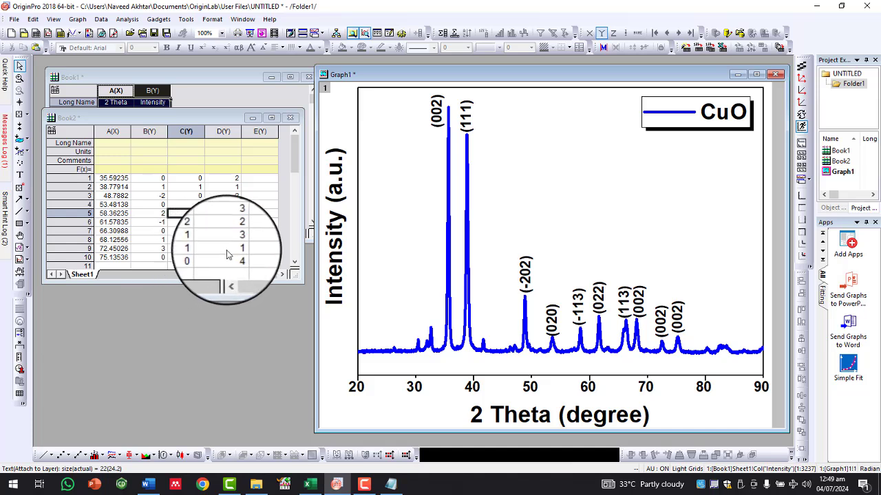
left_click(640, 310)
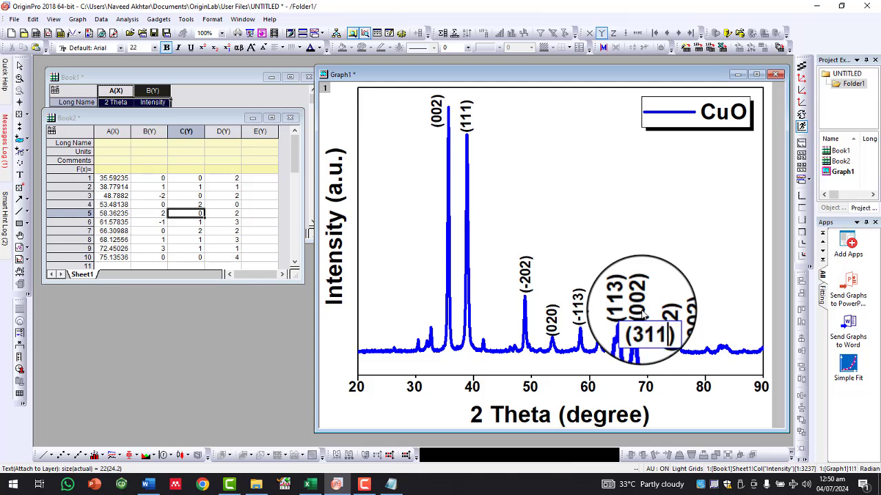
left_click(662, 215)
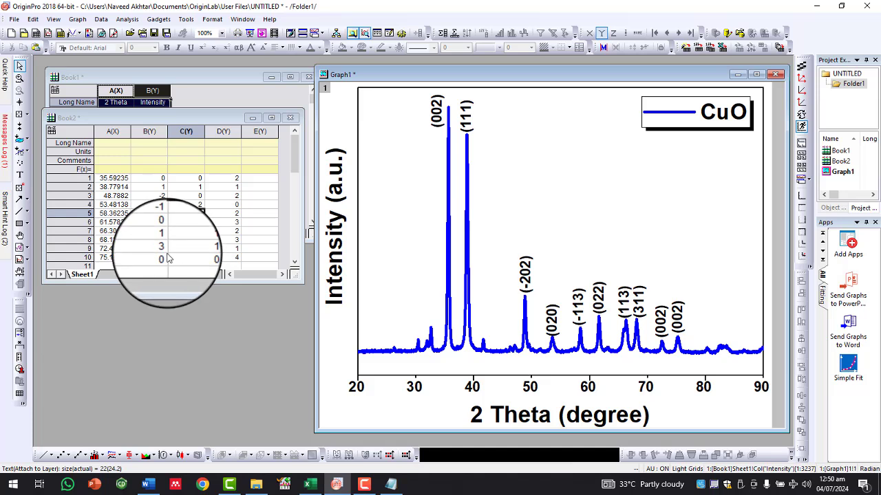
Step: Change the label above the 75.14 degree peak to (004) and the one above the 72.45 degree peak to (311)
left_click(660, 325)
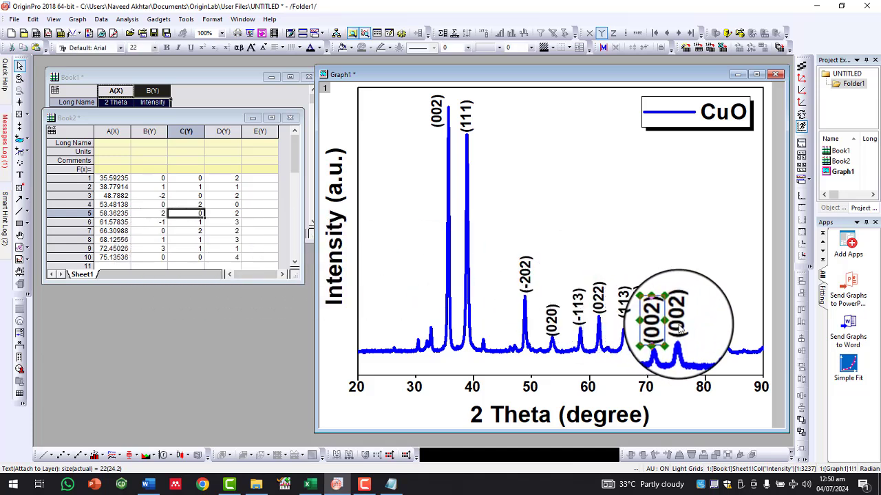
double_click(676, 328)
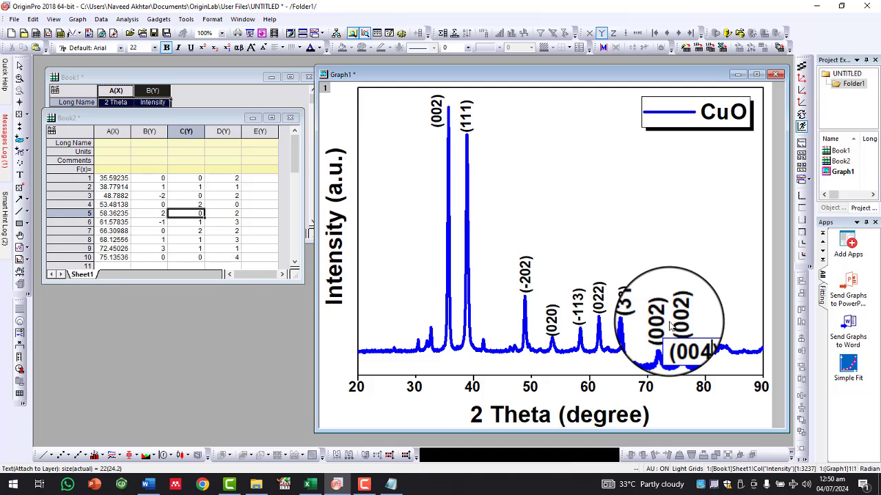
left_click(606, 216)
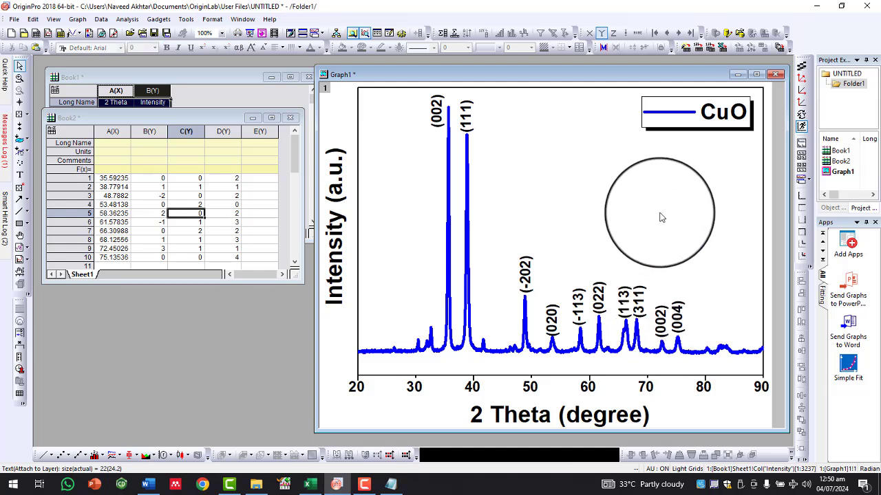
double_click(663, 326)
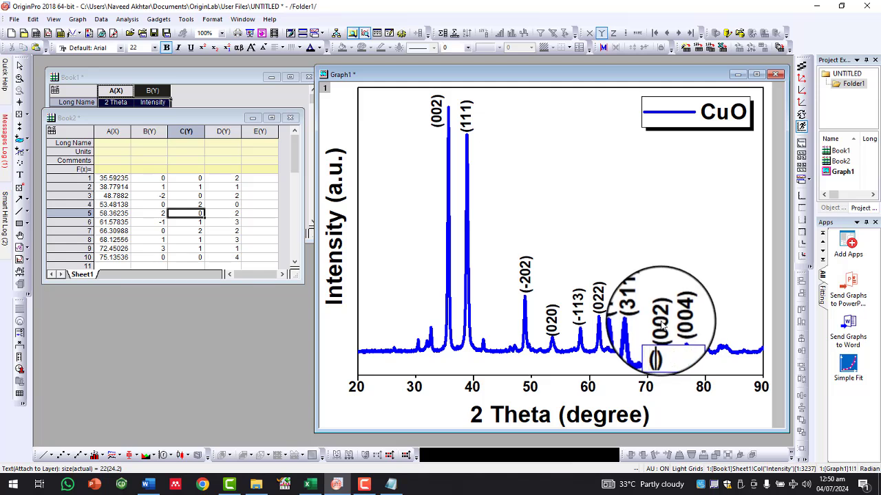
left_click(711, 211)
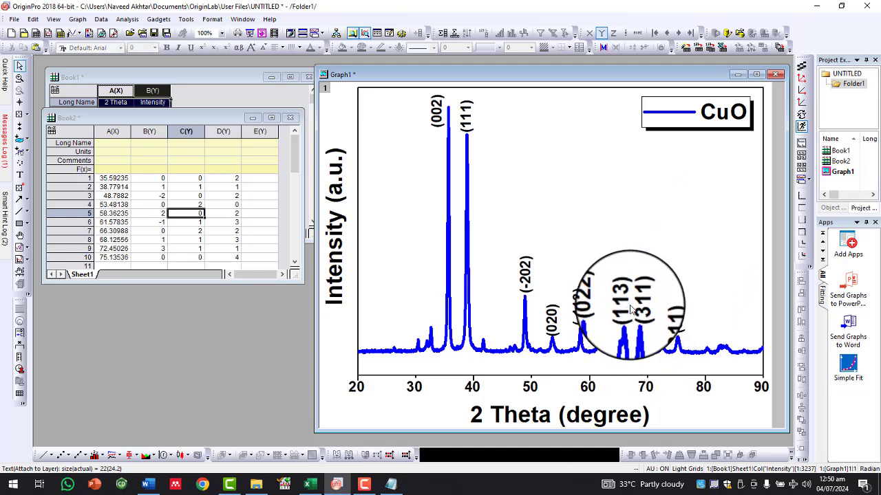
Step: Correct the label above the 68.13 degree peak to (113) and the one above the 66.31 degree peak to (022)
double_click(640, 311)
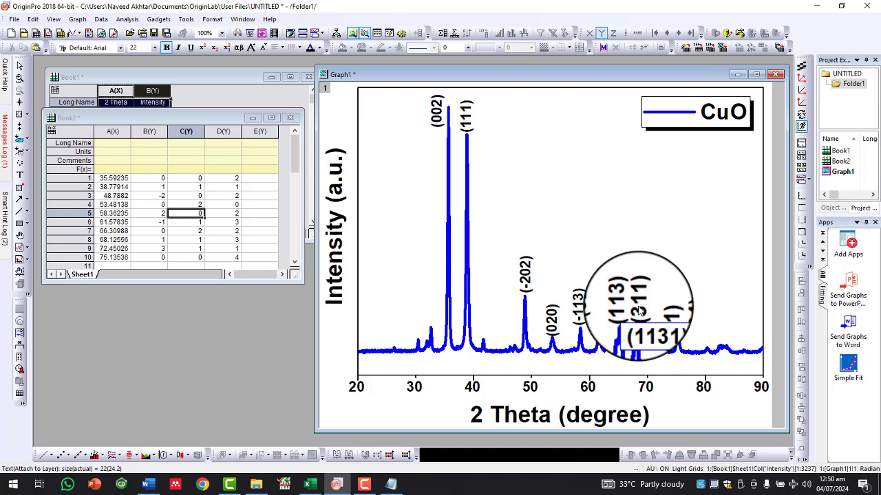
left_click(647, 233)
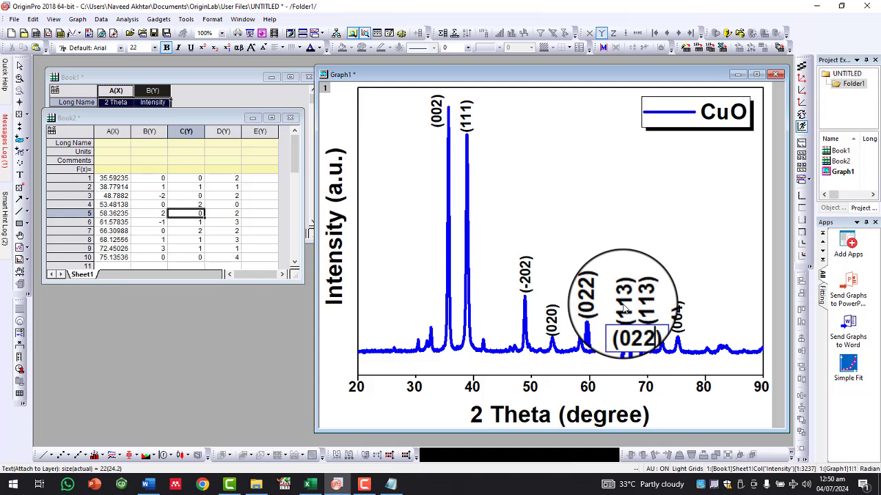
left_click(588, 238)
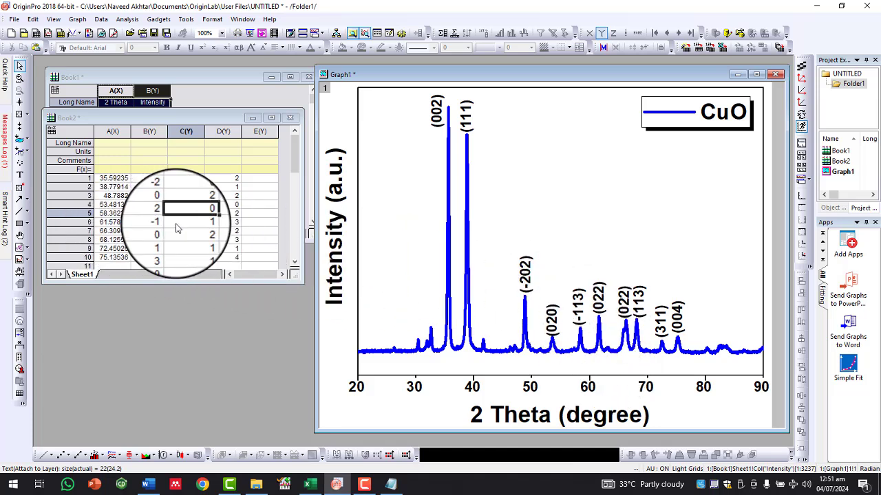
Step: Correct the label above the 61.58 degree peak to (-113) and the one above the 58.36 degree peak to (202)
double_click(598, 303)
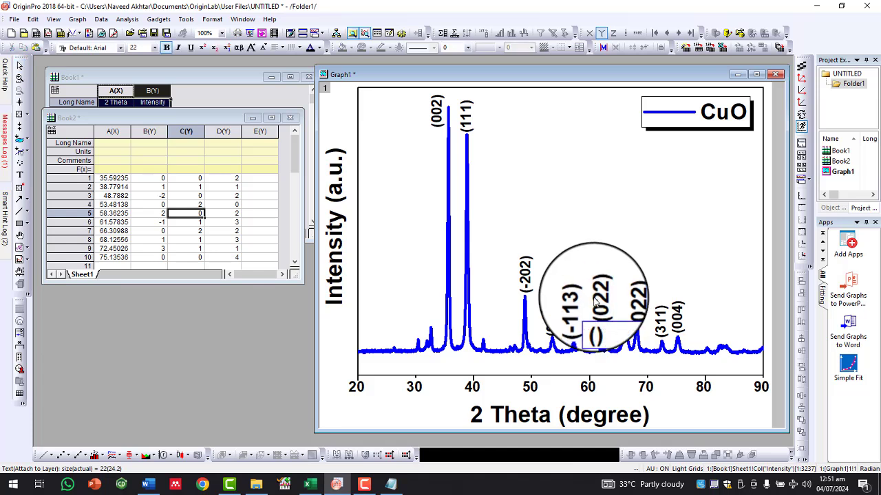
type("-113")
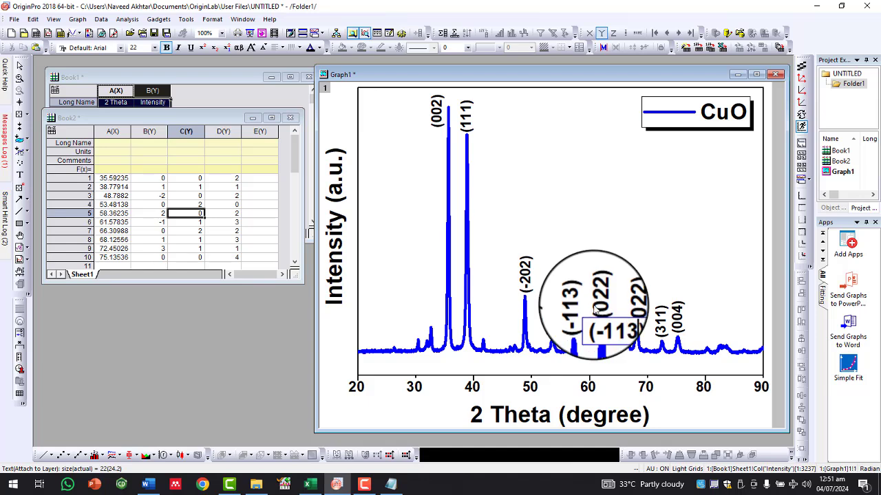
left_click(587, 138)
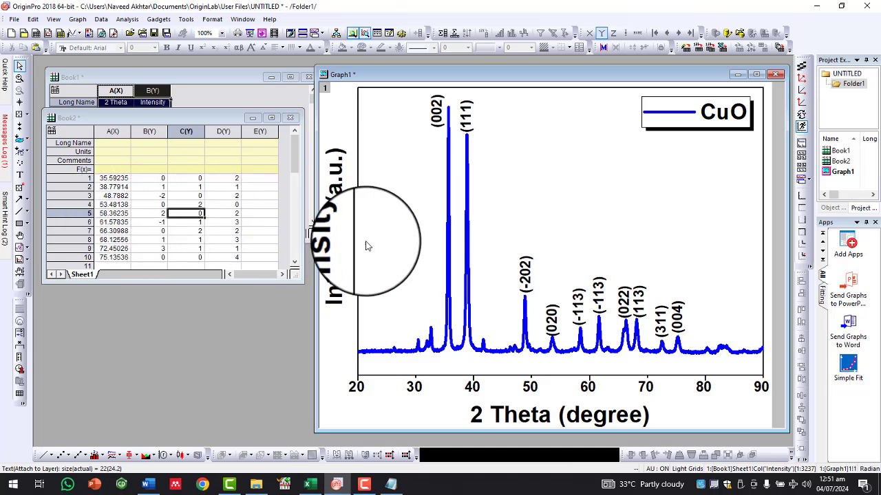
double_click(582, 305)
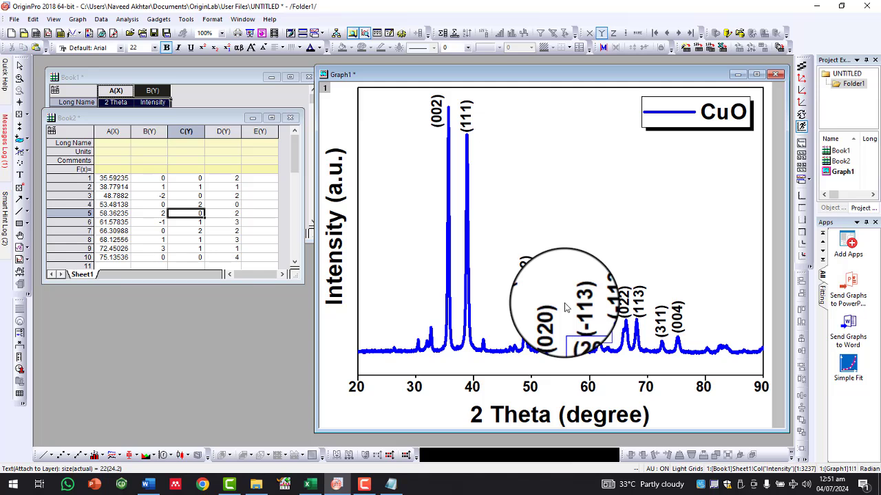
left_click(571, 193)
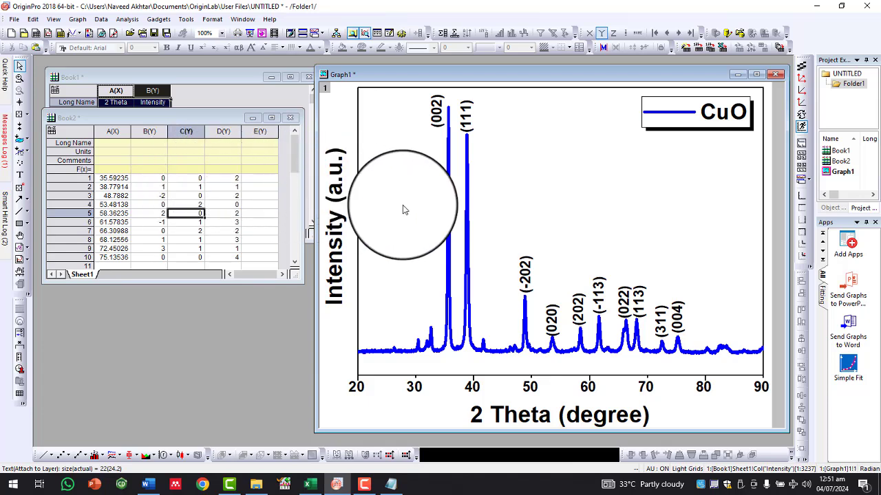
Step: Close the Book2 peak list worksheet and return to the graph
left_click(290, 119)
left_click(379, 273)
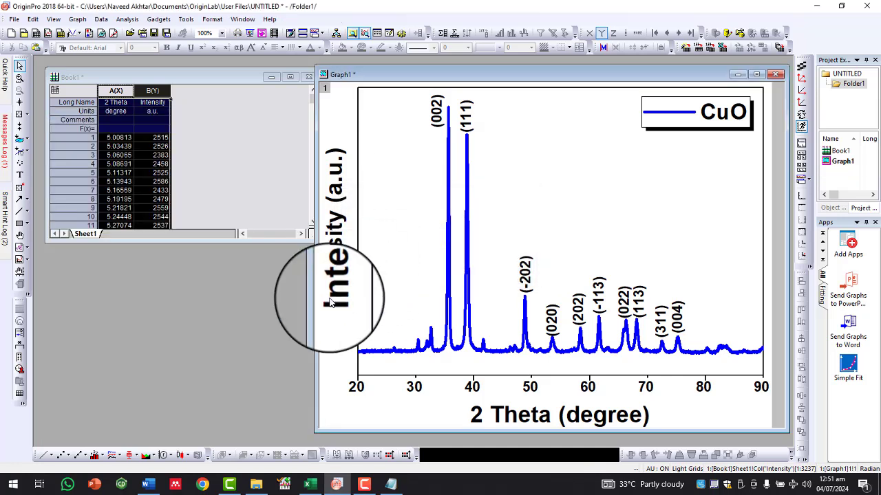
left_click(557, 303)
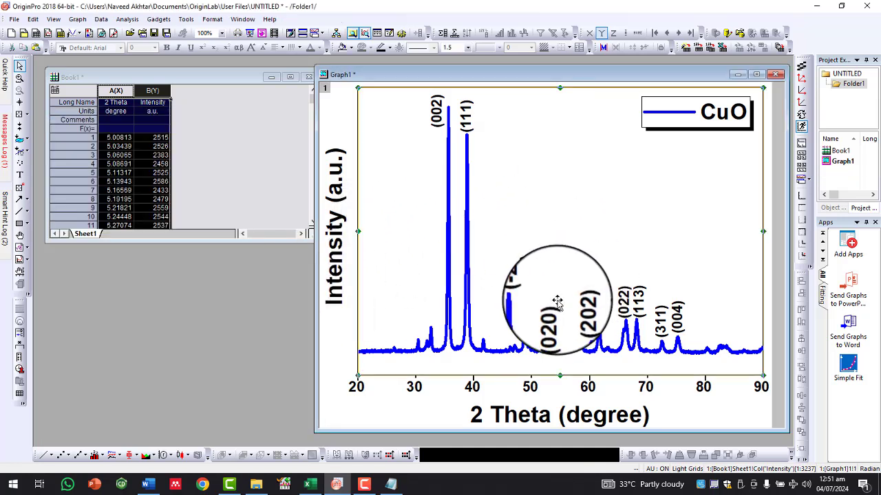
left_click(437, 111)
left_click(466, 114, "shift")
left_click(531, 279, "shift")
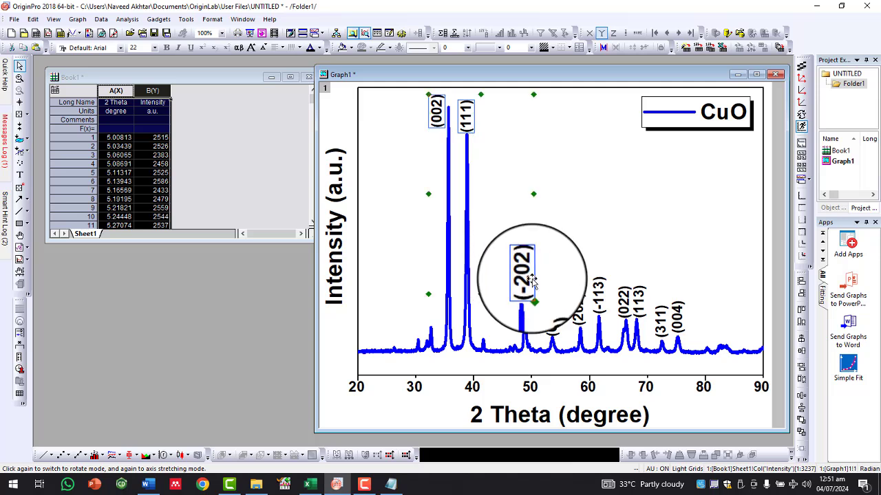
left_click(552, 320, "shift")
left_click(580, 311, "shift")
left_click(598, 294, "shift")
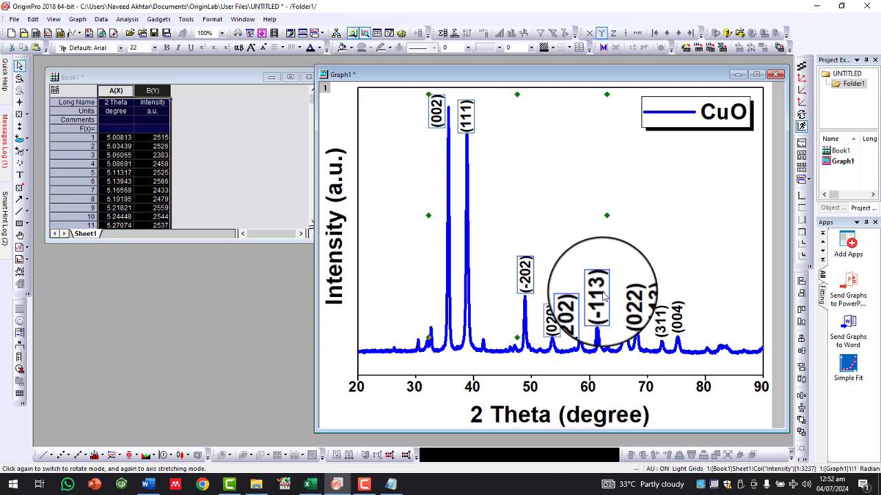
left_click(624, 299, "shift")
left_click(638, 303, "shift")
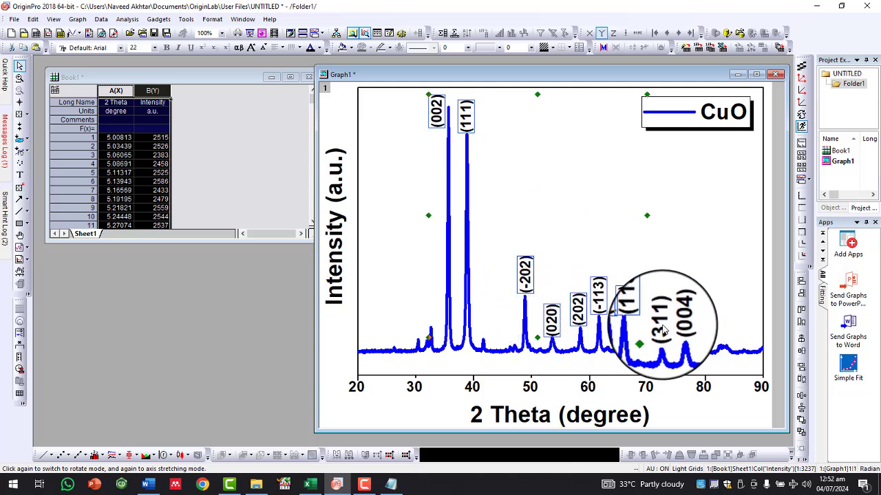
left_click(654, 322, "shift")
left_click(677, 313, "shift")
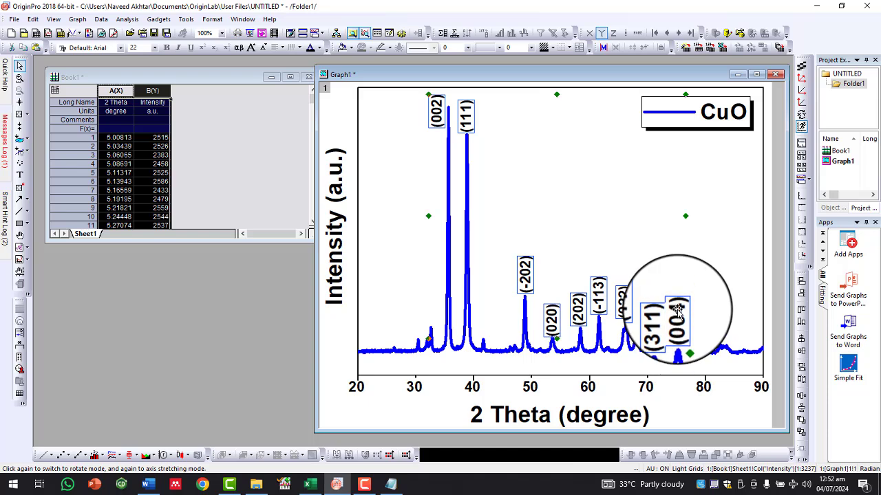
right_click(677, 309)
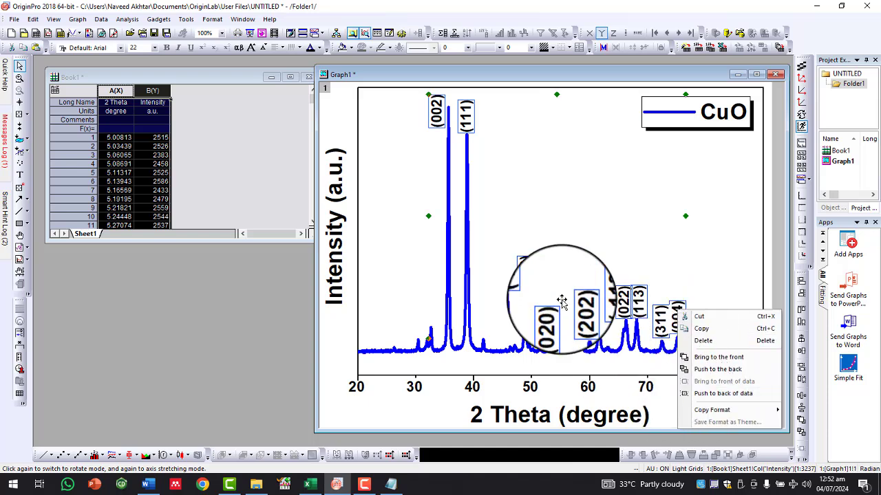
left_click(562, 301)
Step: Remove the bold formatting from the (002) label above the first tall peak
left_click(437, 110)
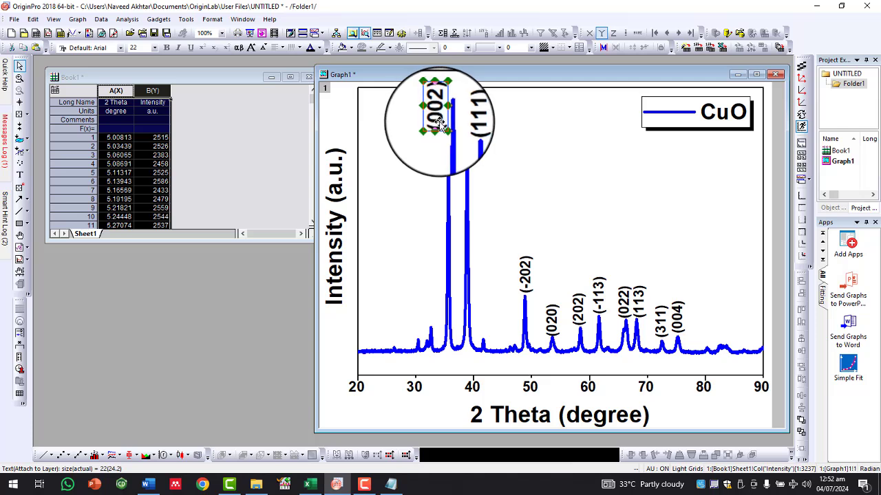
left_click(437, 118)
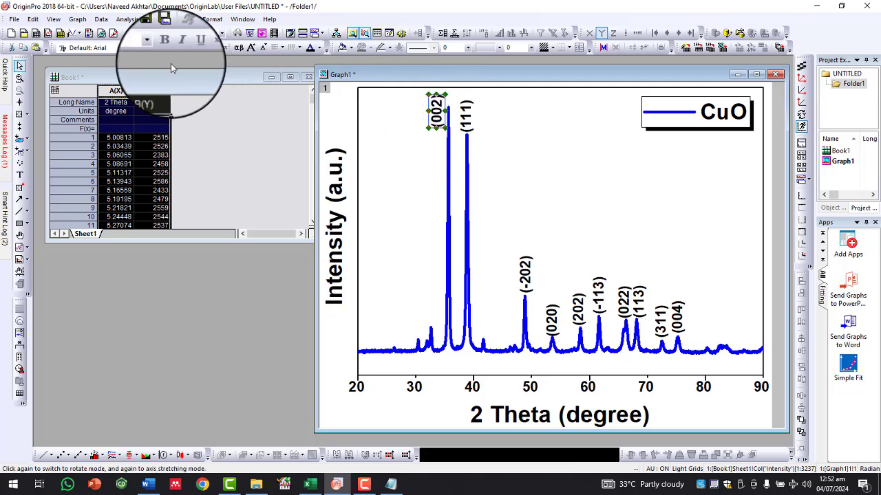
double_click(439, 118)
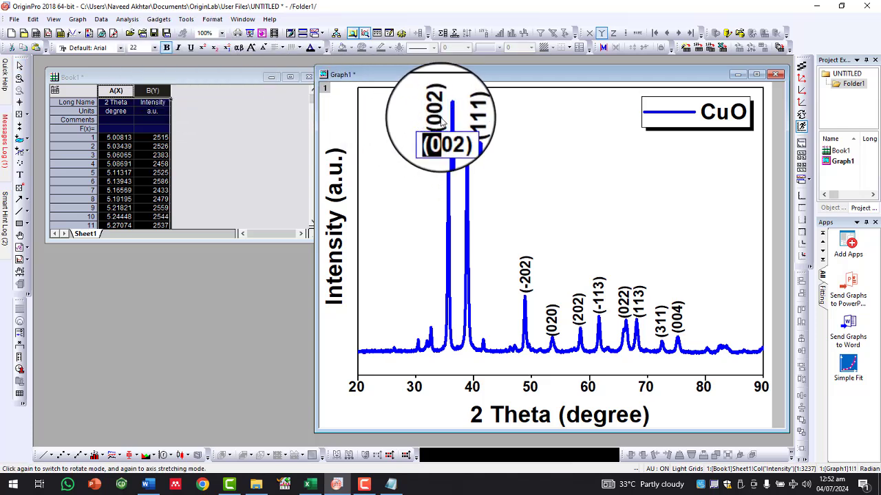
key("shift+Right")
key("shift+Right")
key("shift+Right")
key("ctrl+b")
left_click(520, 137)
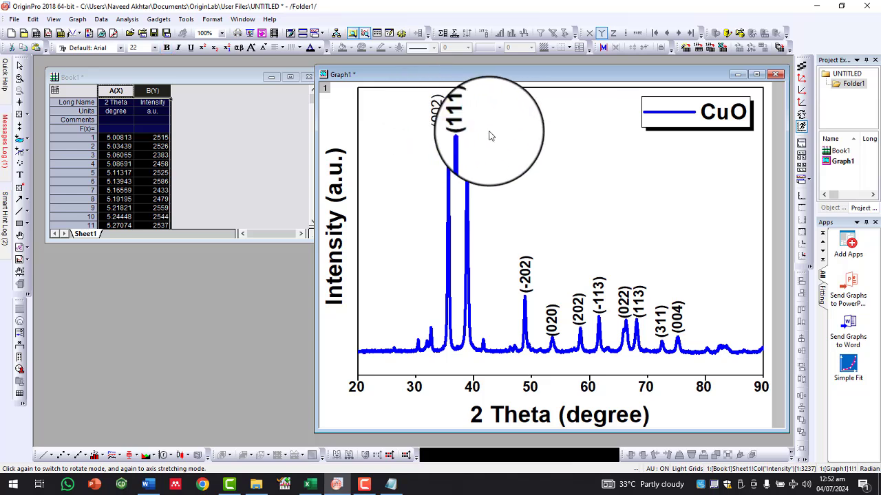
Step: Remove the bold formatting from the (111) and (-202) peak labels
double_click(469, 122)
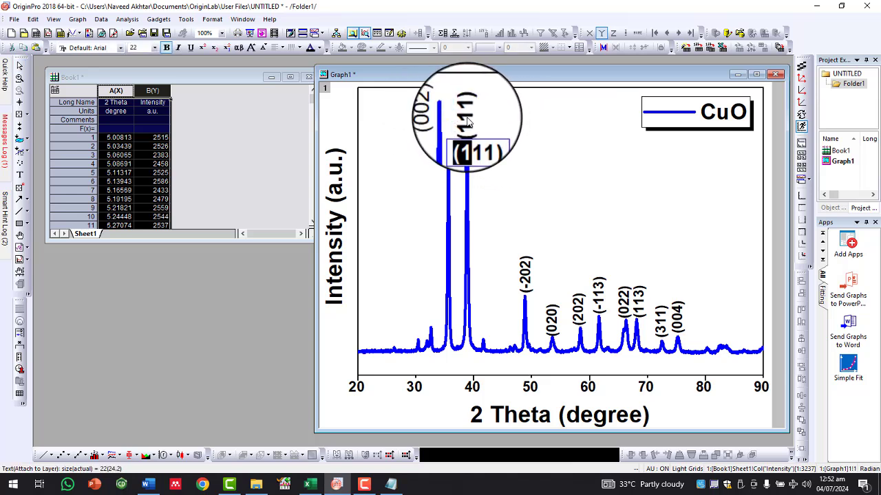
key("ctrl+b")
left_click(527, 303)
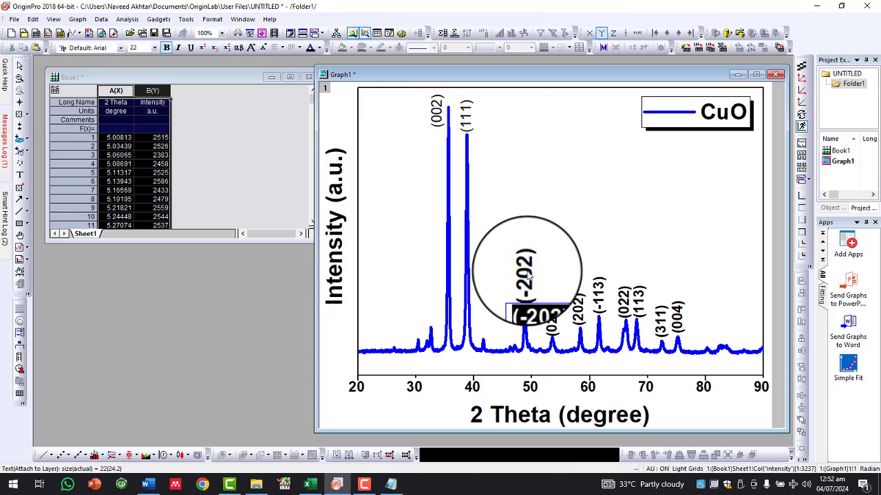
key("ctrl+b")
left_click(582, 227)
Step: Remove the bold formatting from the (020) peak label
double_click(550, 324)
key("shift+Right")
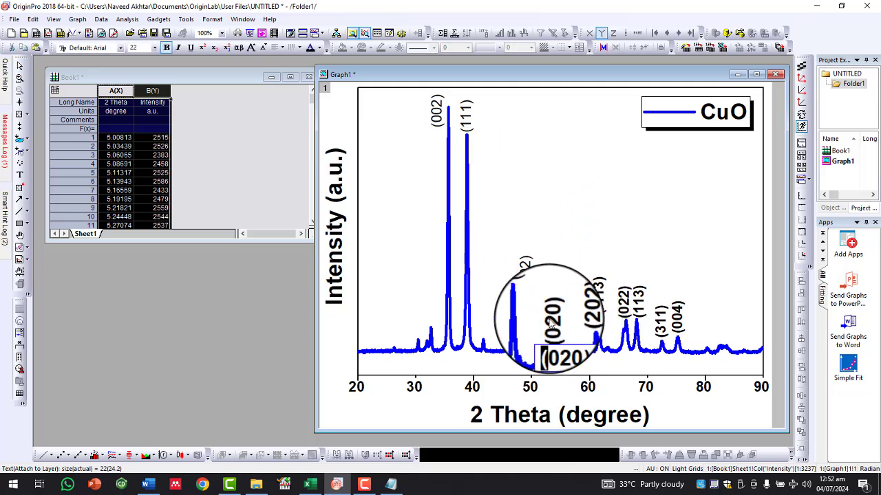
key("shift+Right")
key("shift+Right")
key("shift+Right")
key("shift+Right")
key("ctrl+b")
left_click(590, 257)
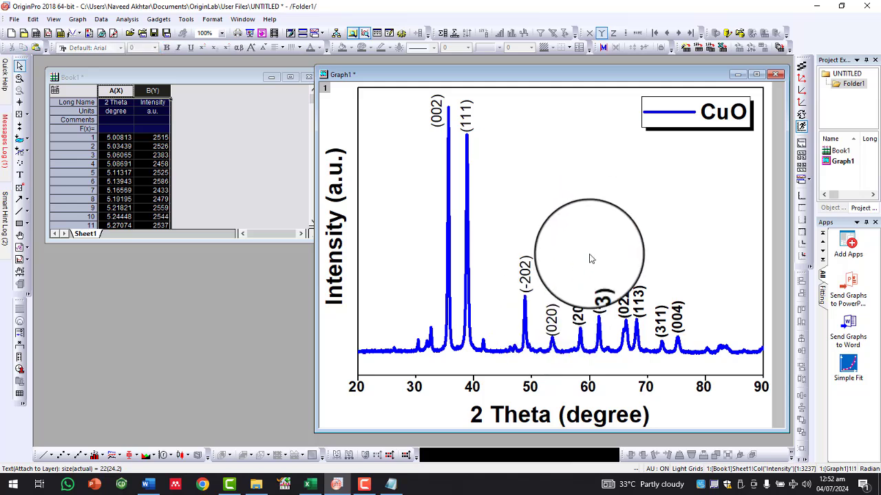
Step: Remove the bold formatting from the (202) and (-113) peak labels
double_click(580, 318)
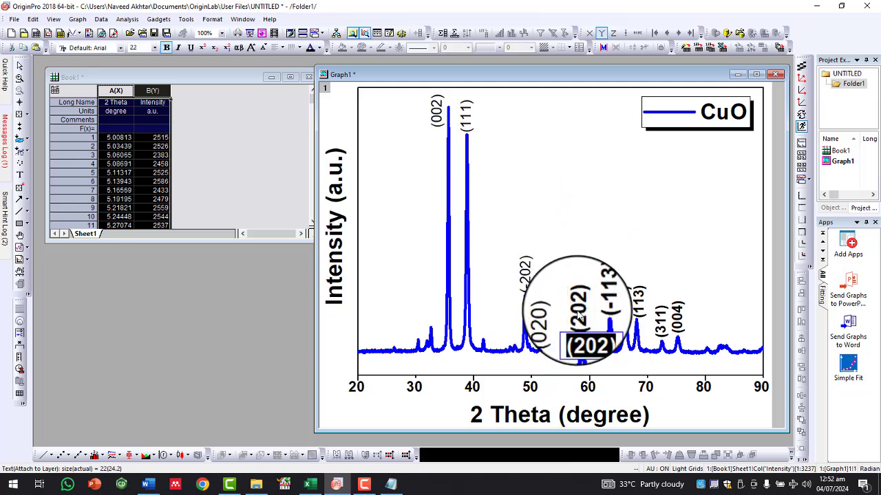
key("ctrl+b")
left_click(589, 229)
left_click(599, 296)
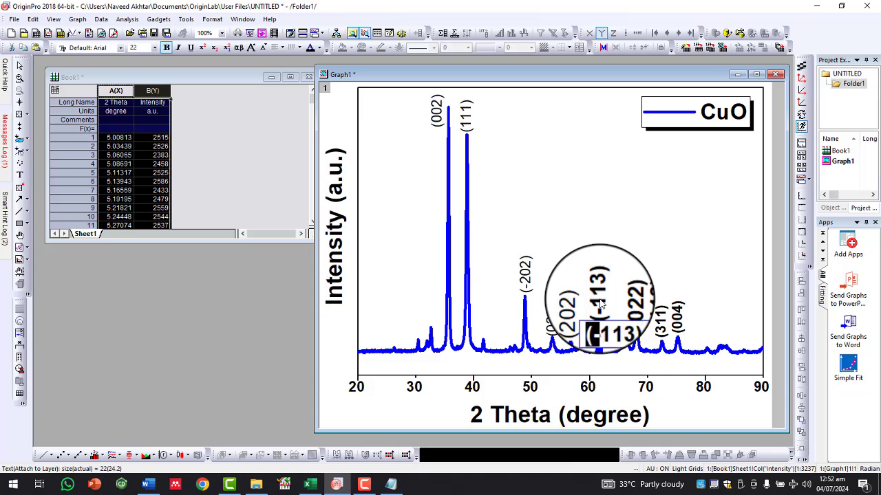
key("ctrl+b")
left_click(611, 236)
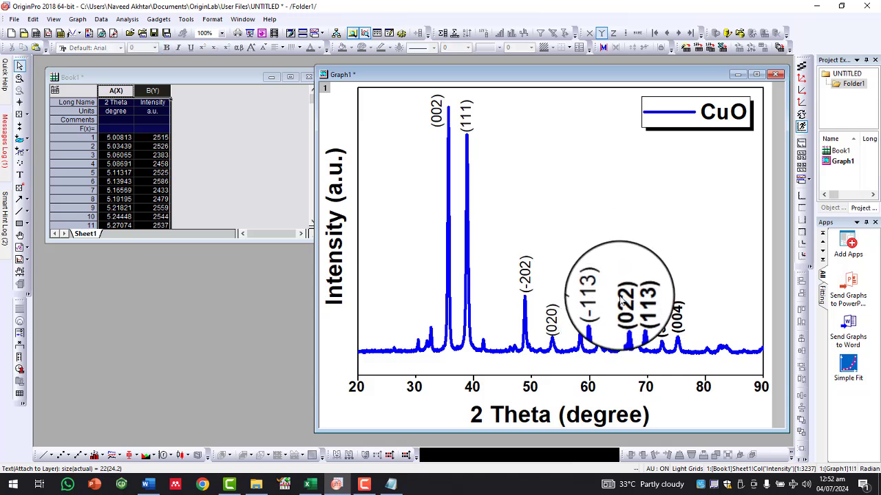
Step: Remove the bold formatting from the (022) and (113) peak labels
left_click(625, 308)
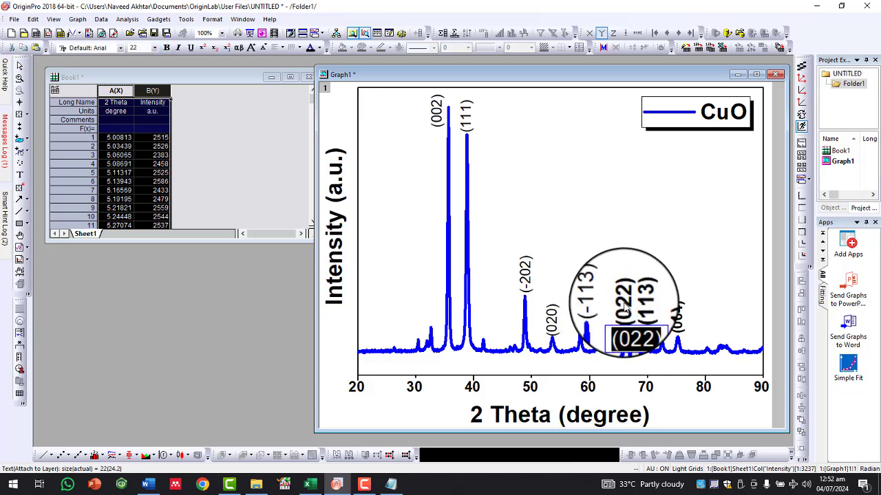
key("ctrl+b")
left_click(649, 232)
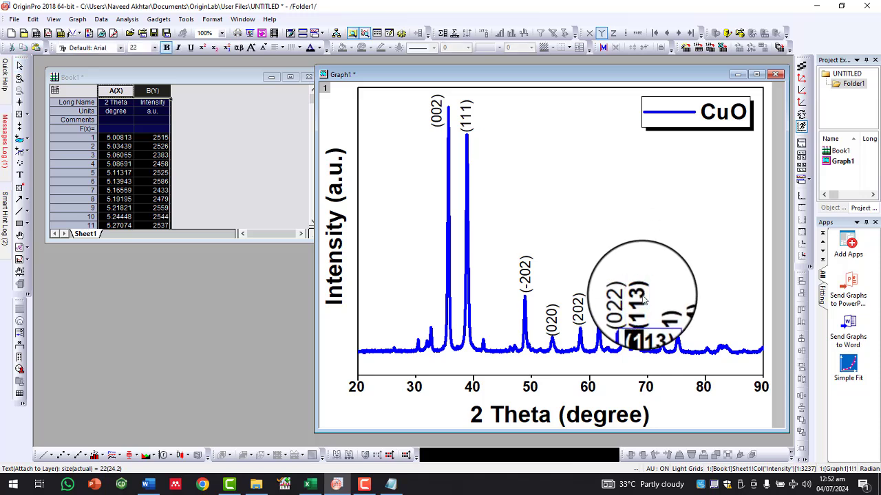
key("ctrl+b")
left_click(651, 268)
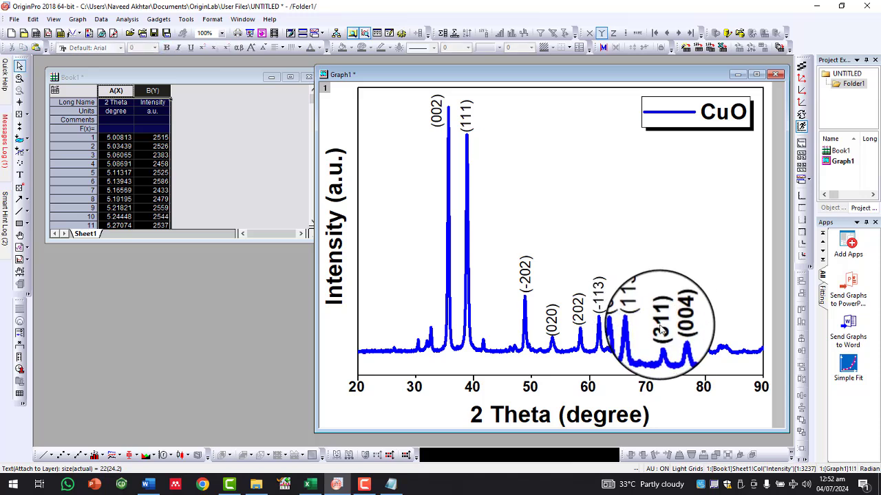
Step: Remove the bold formatting from the (311) and (004) peak labels
left_click(661, 330)
key("ctrl+a")
key("ctrl+b")
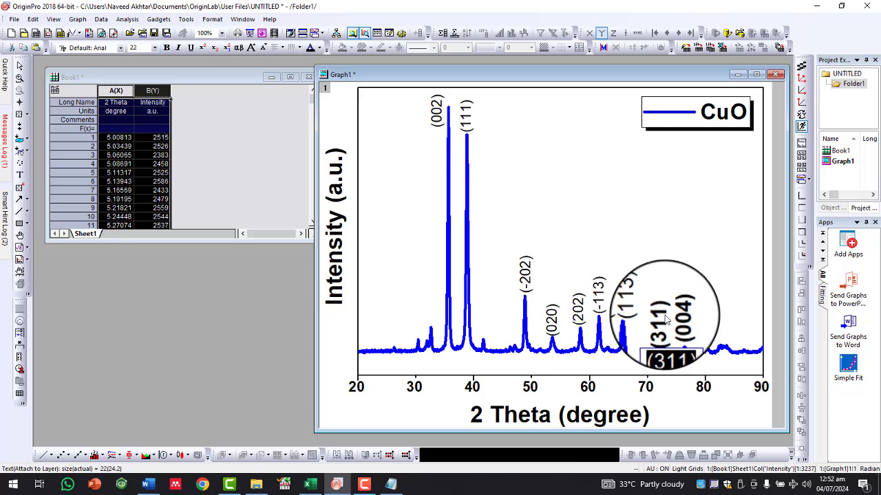
left_click(674, 245)
left_click(679, 315)
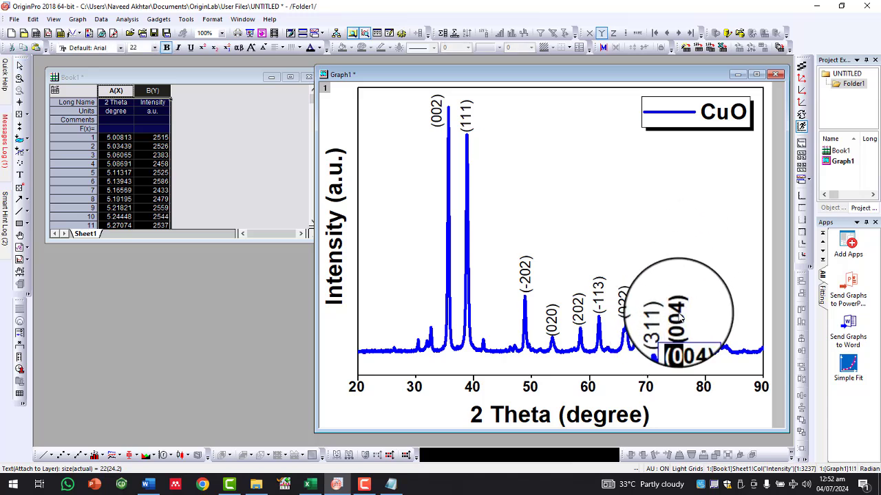
key("ctrl+b")
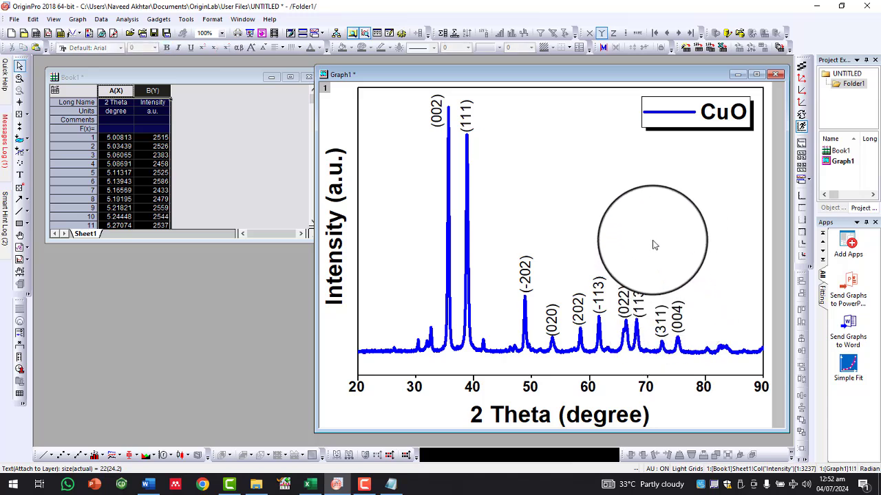
left_click(637, 216)
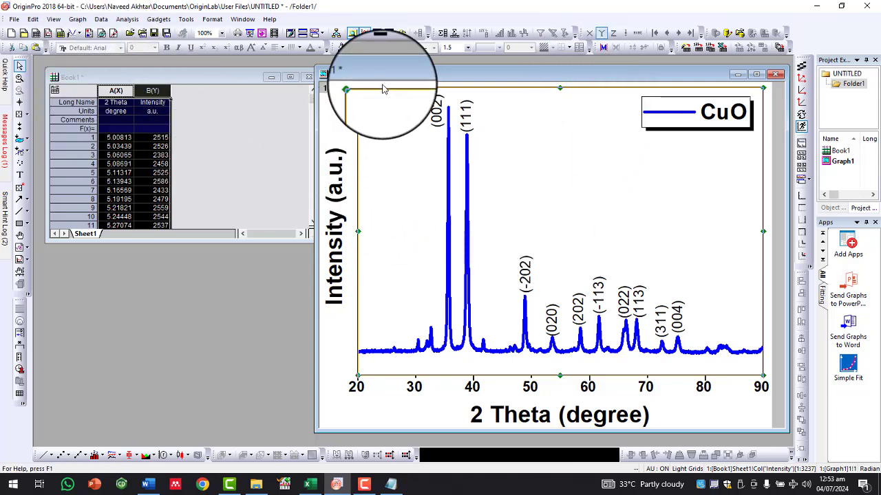
Step: Set up a graph export in Portable Network Graphics (*.png) format with the file name "XRD graph of CuO"
left_click_drag(400, 72, 188, 59)
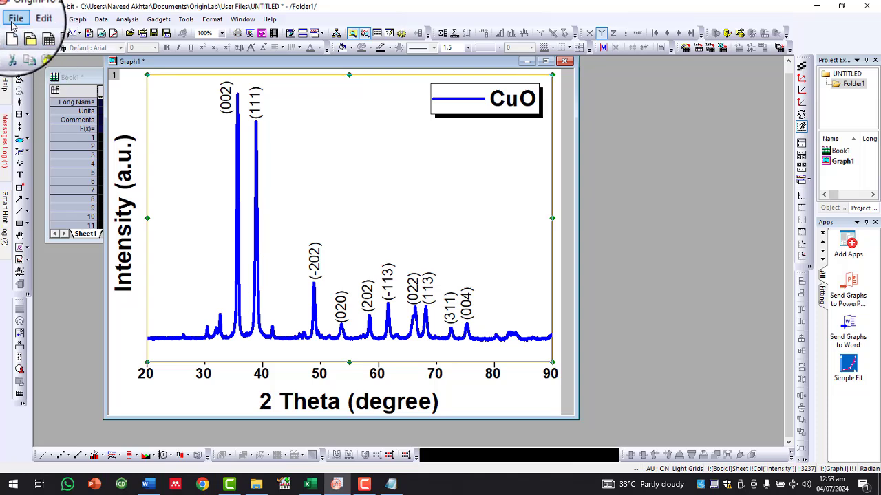
left_click(12, 22)
mouse_move(55, 114)
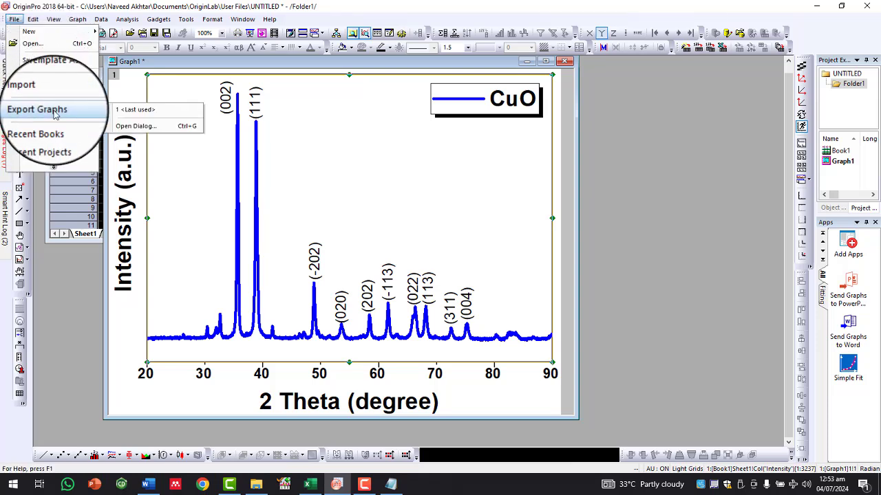
left_click(133, 127)
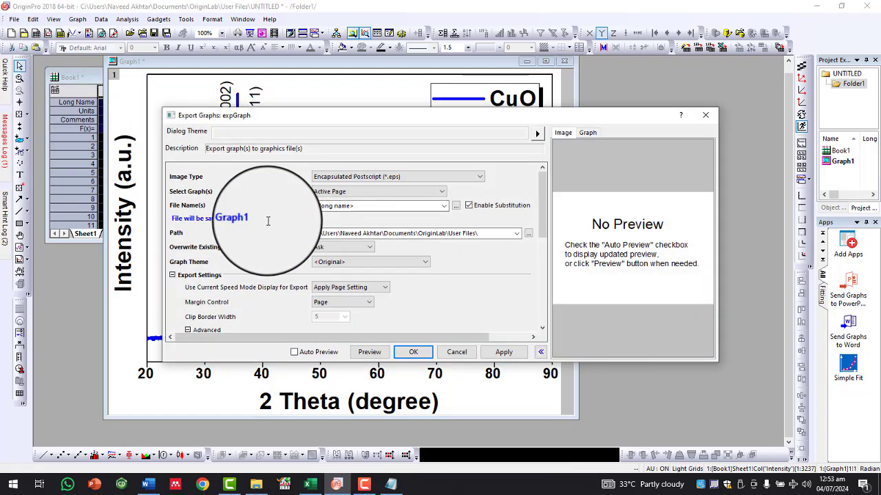
left_click(382, 176)
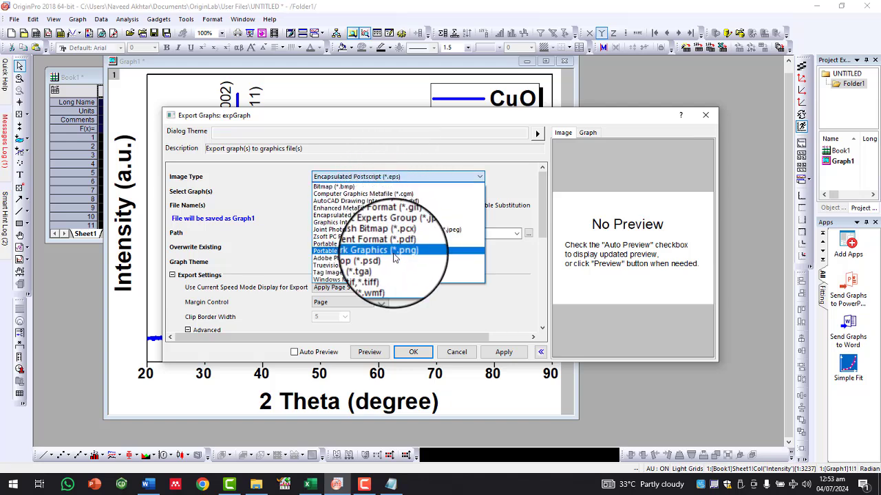
left_click(394, 252)
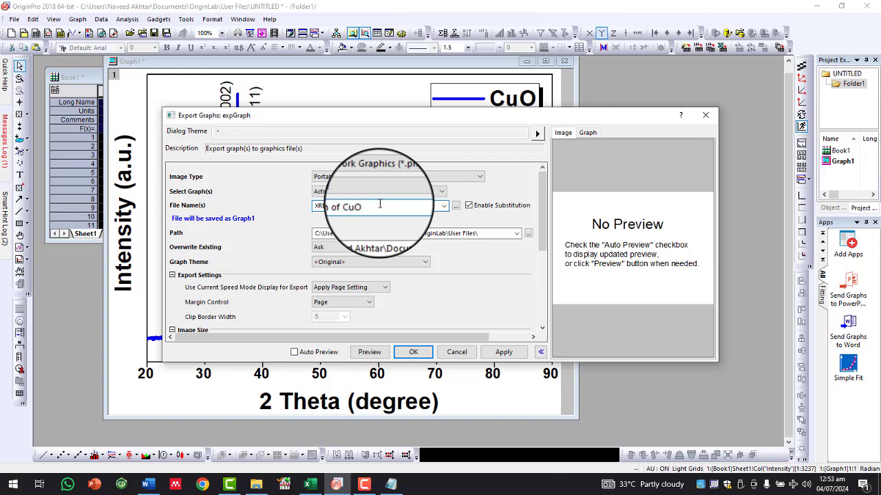
Step: Set the PNG resolution to 600 DPI and export the graph
scroll(433, 248, "down", 3)
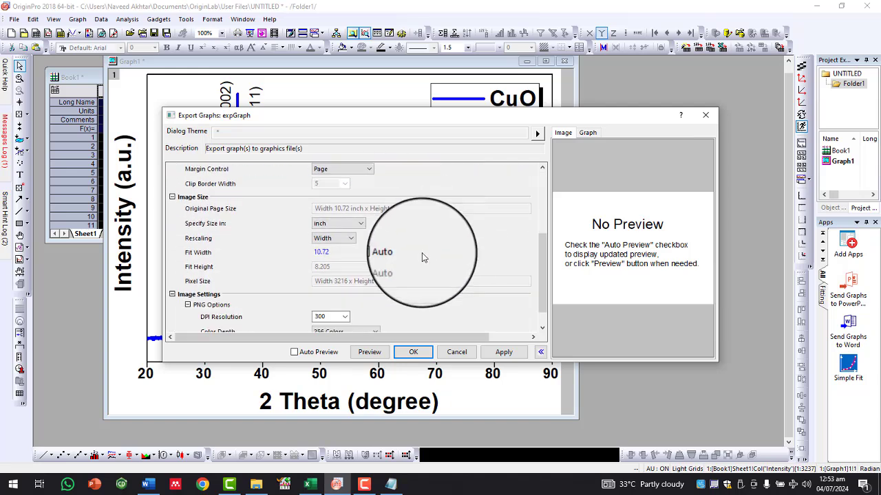
left_click(329, 317)
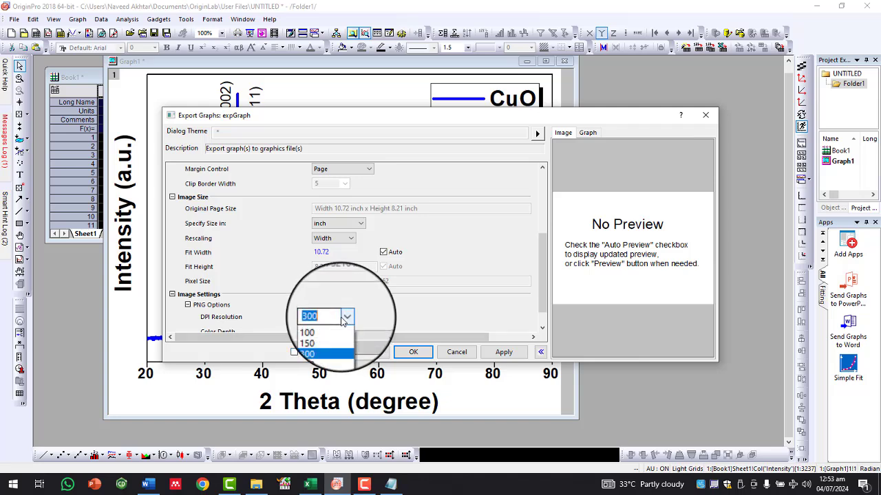
left_click(331, 357)
scroll(389, 323, "down", 1)
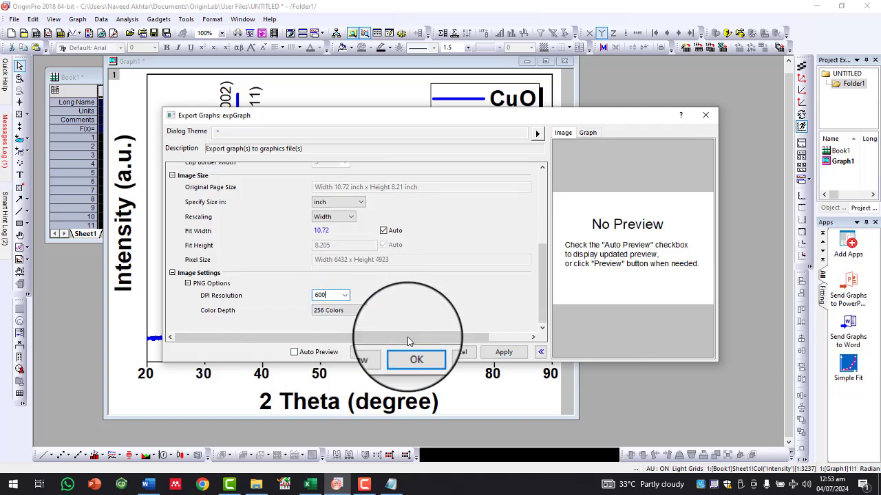
scroll(407, 323, "up", 5)
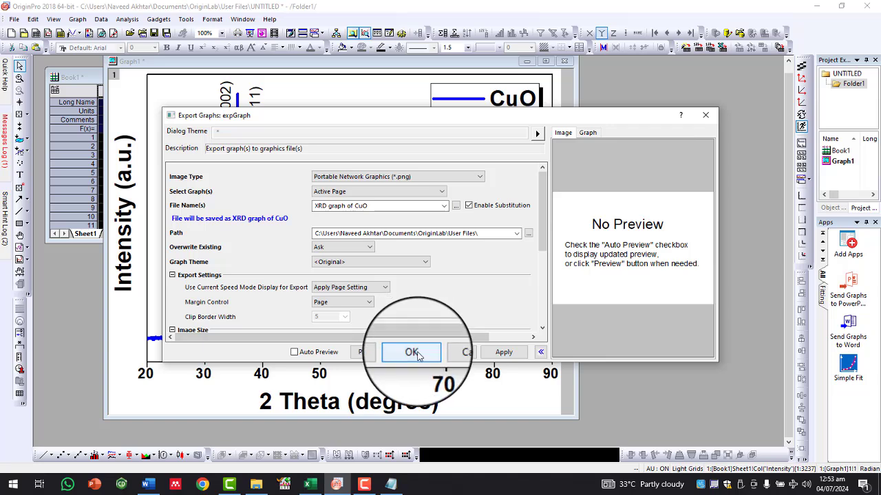
left_click(413, 352)
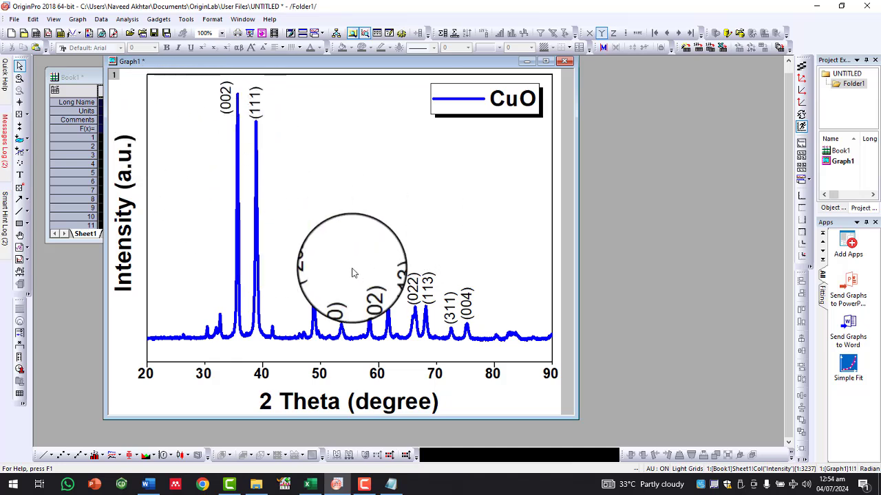
Step: Save the project as "XRD graph of CuO" in the CuO XRD Analysis folder on the Desktop
left_click(14, 19)
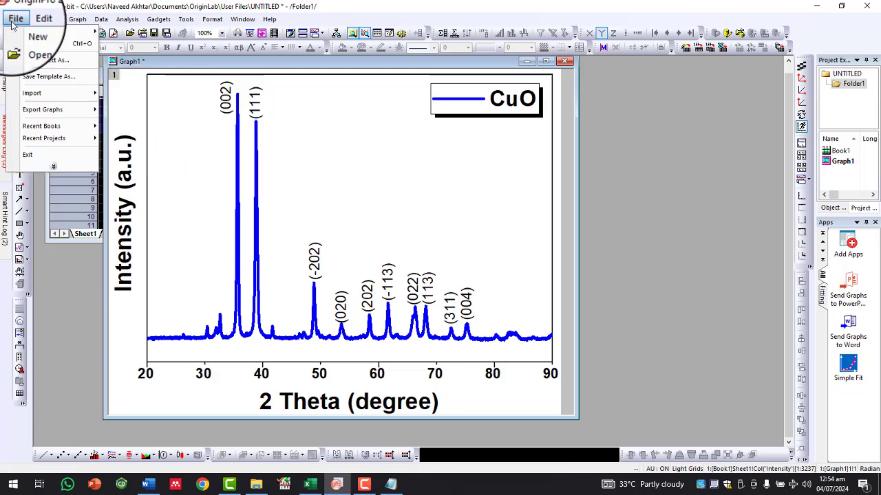
left_click(49, 62)
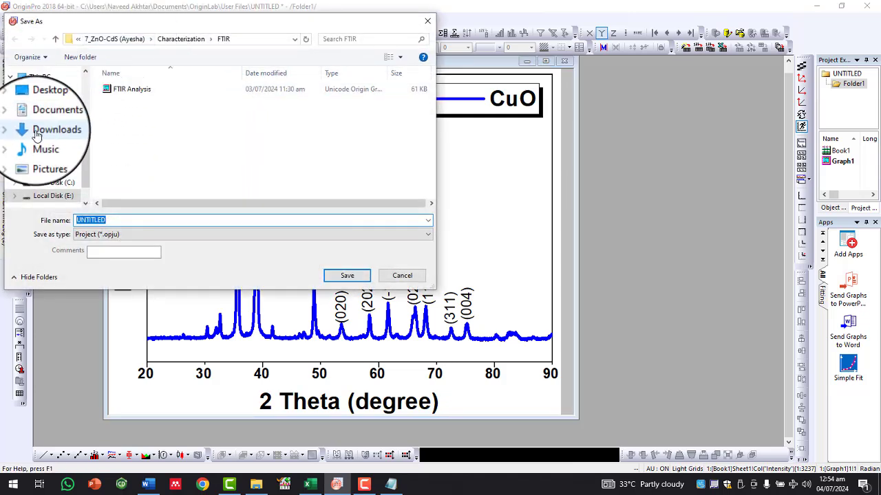
left_click(40, 103)
left_click(155, 94)
double_click(155, 95)
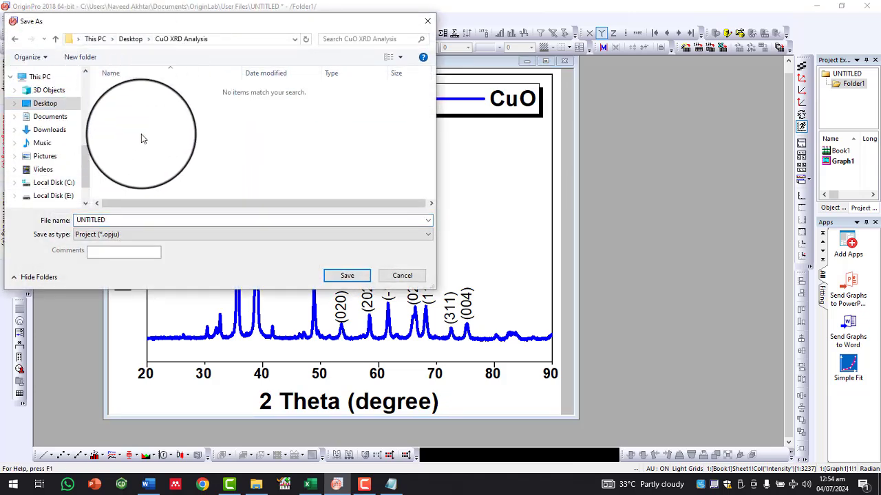
double_click(134, 219)
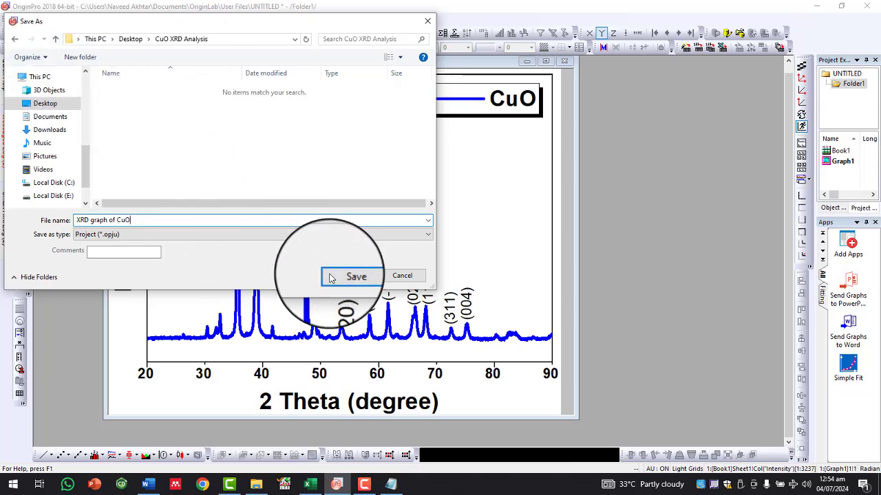
left_click(350, 275)
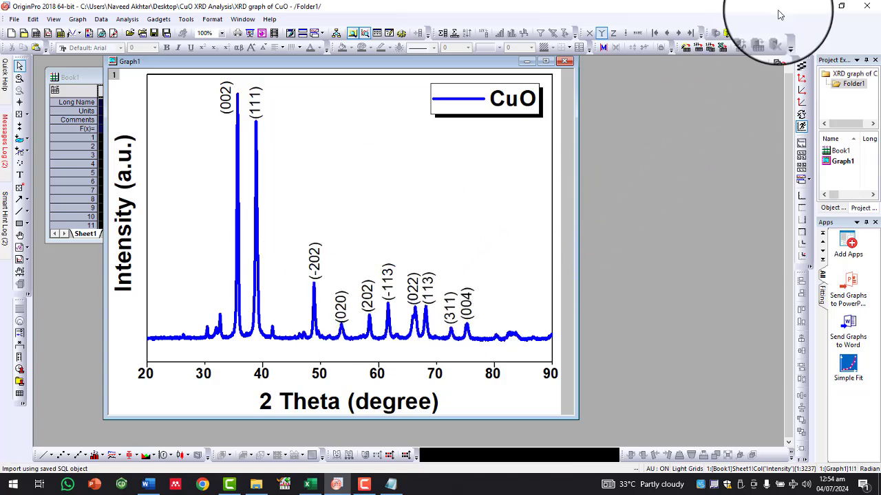
Step: Close Origin, the CuO XRD workbook, the JCPDS (00-002-1040) document and the CuO XRD text file
left_click(876, 7)
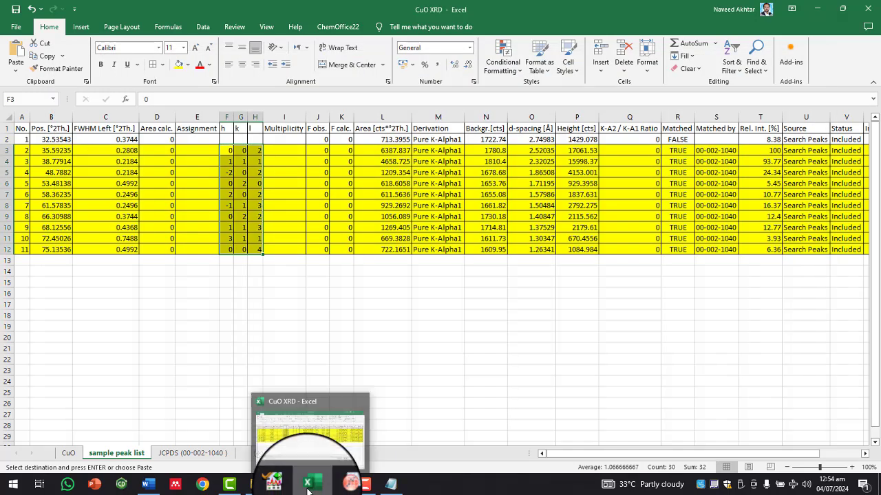
left_click(307, 486)
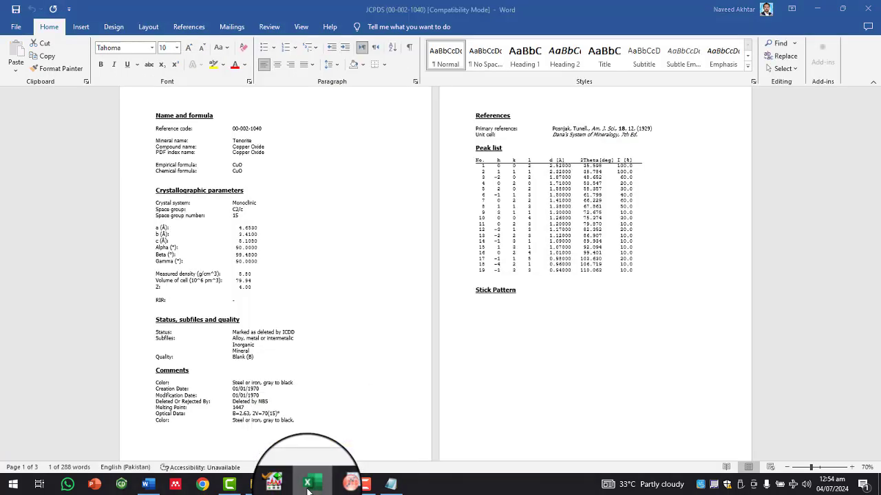
left_click(872, 6)
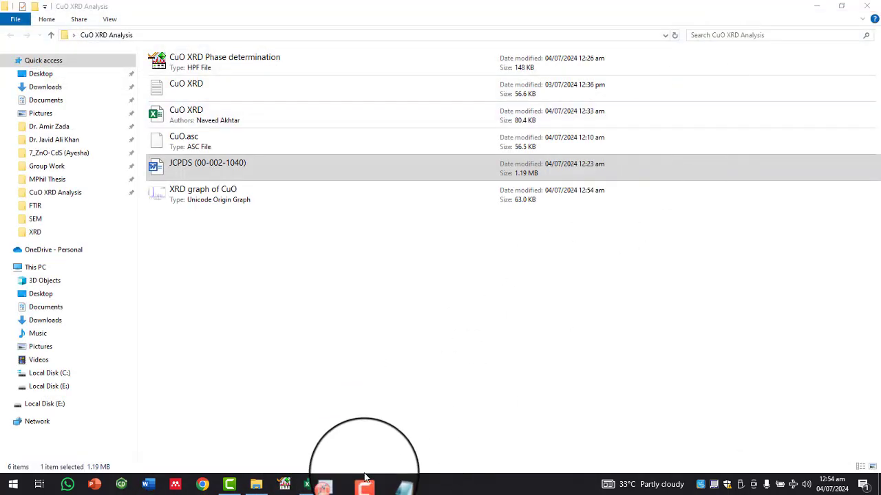
left_click(308, 485)
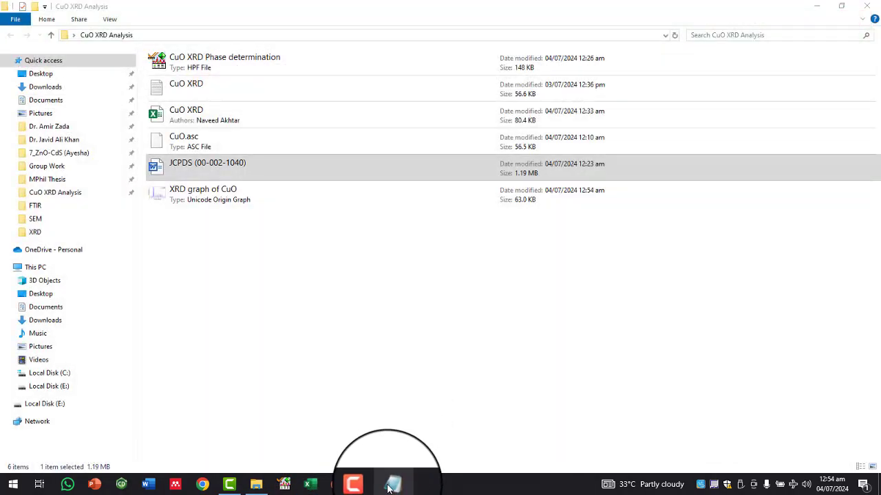
left_click(390, 485)
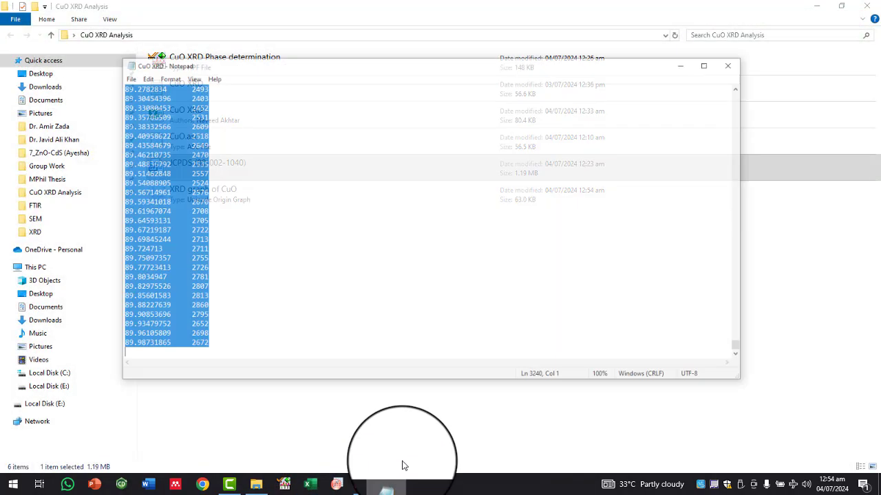
left_click(744, 44)
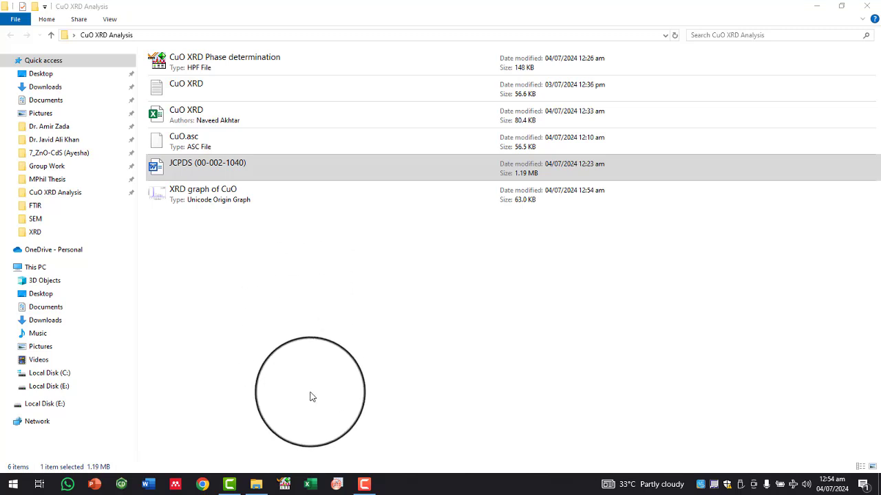
Step: Refresh the file listing of the CuO XRD Analysis folder in File Explorer
mouse_move(255, 491)
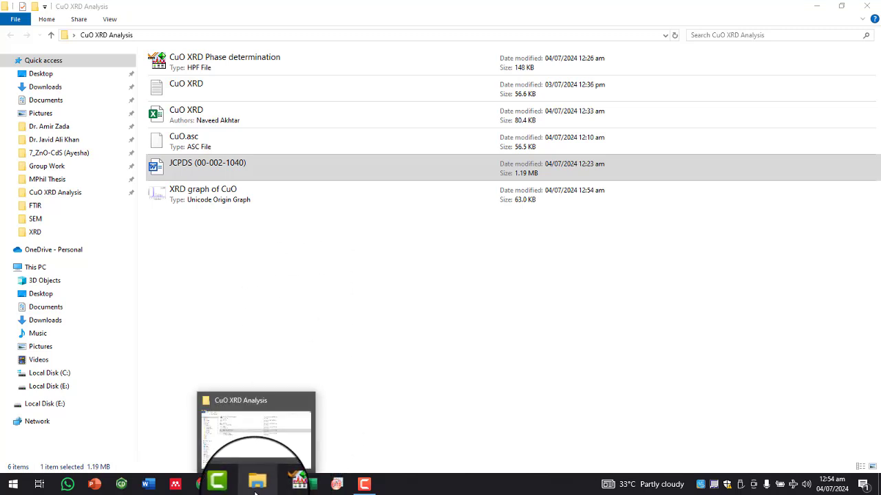
left_click(234, 240)
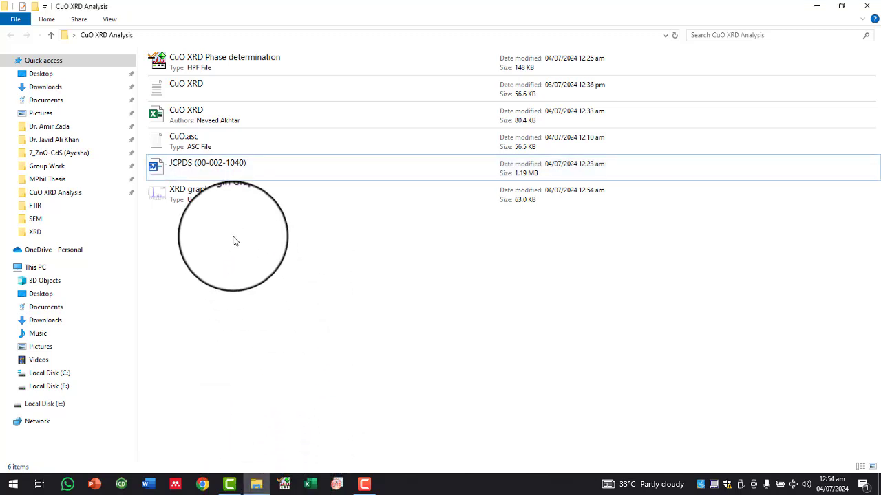
right_click(225, 246)
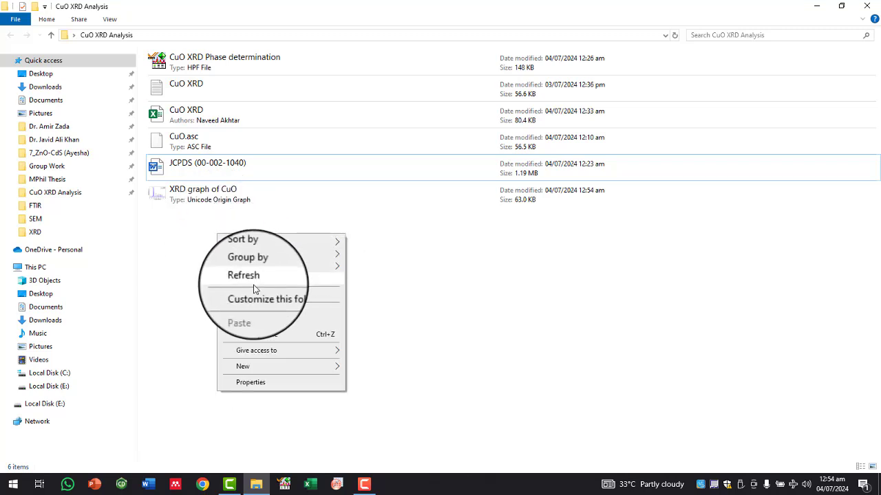
left_click(244, 276)
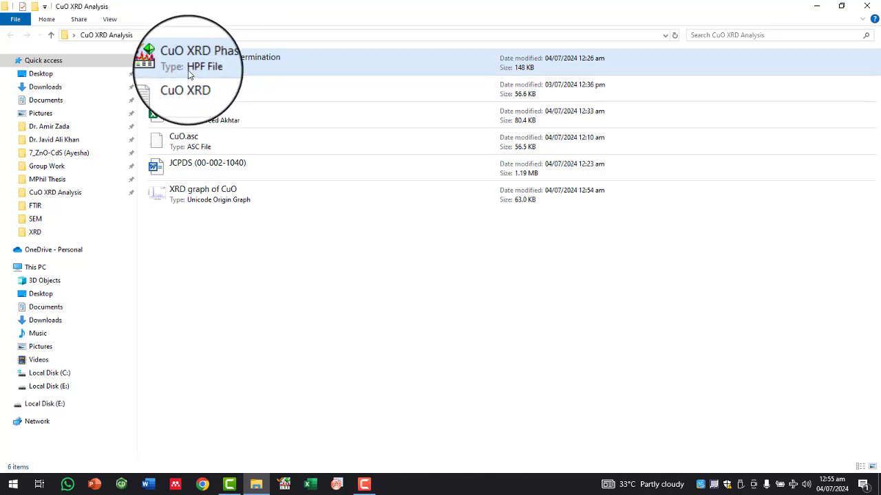
Step: Open the saved "XRD graph of CuO" project in Origin to check the graph, and close it again
left_click(209, 200)
right_click(209, 200)
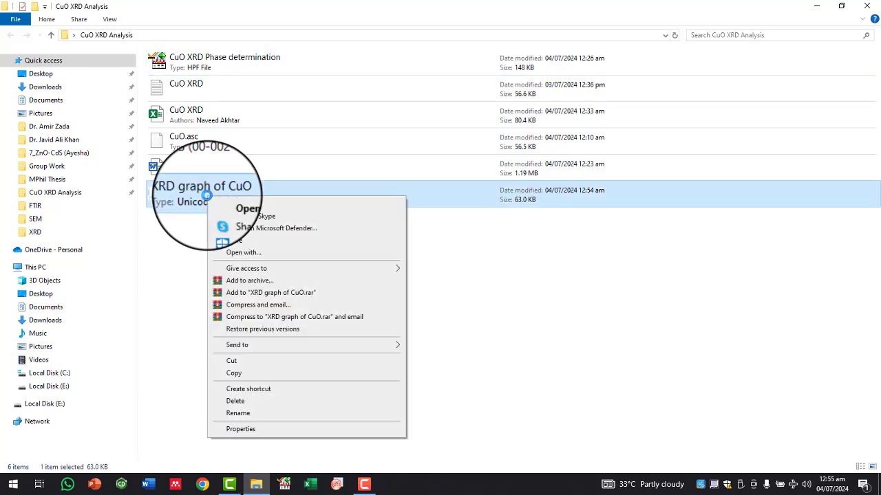
left_click(229, 205)
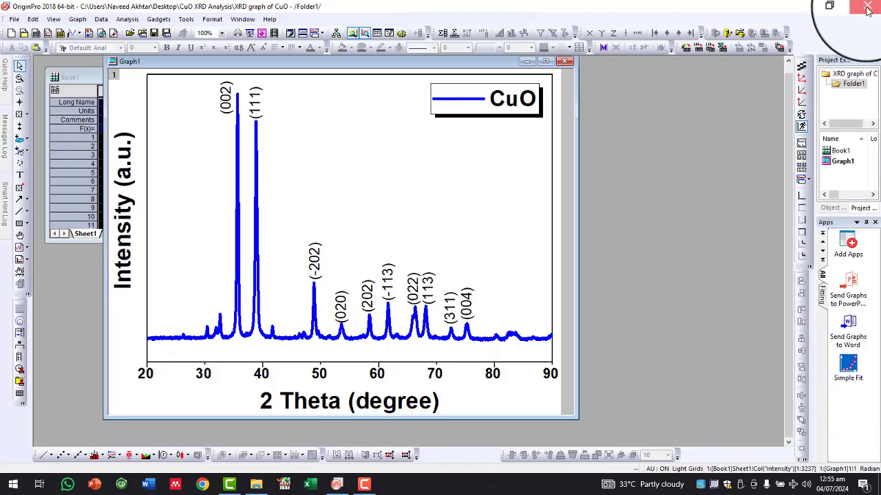
left_click(867, 10)
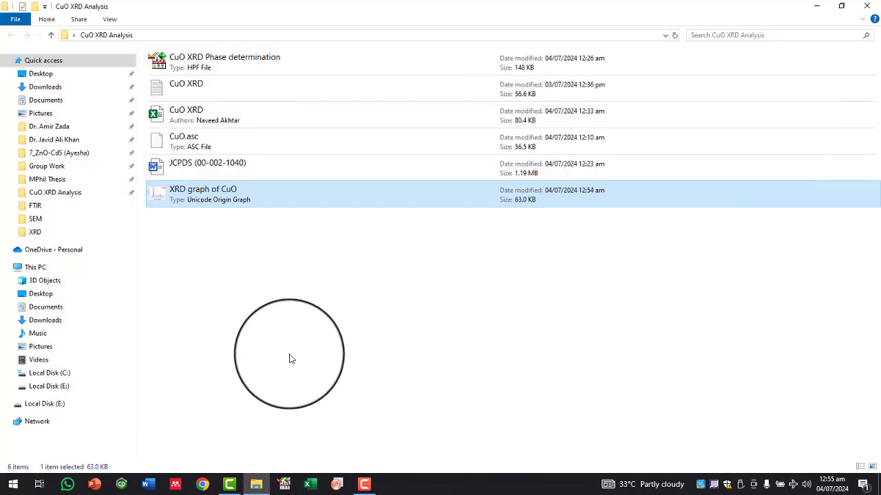
Step: Open the saved "XRD graph of CuO" project from the CuO XRD Analysis folder in Origin
left_click(296, 355)
key("super+d")
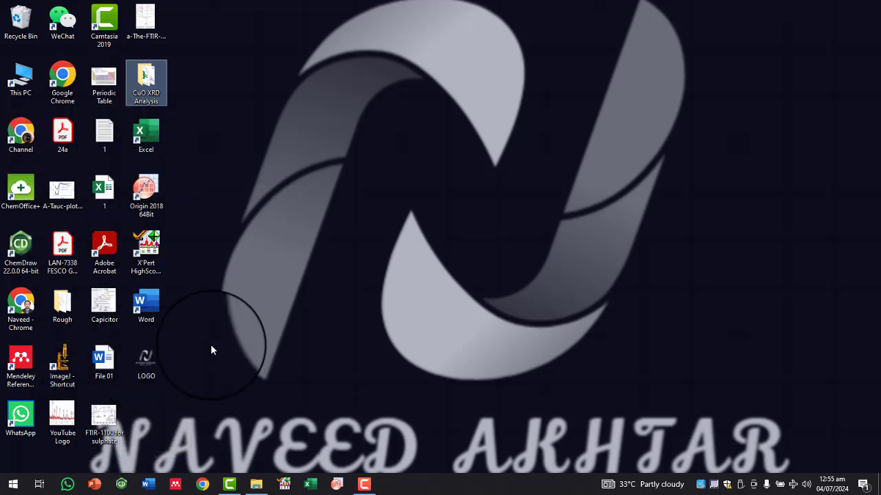
left_click(254, 484)
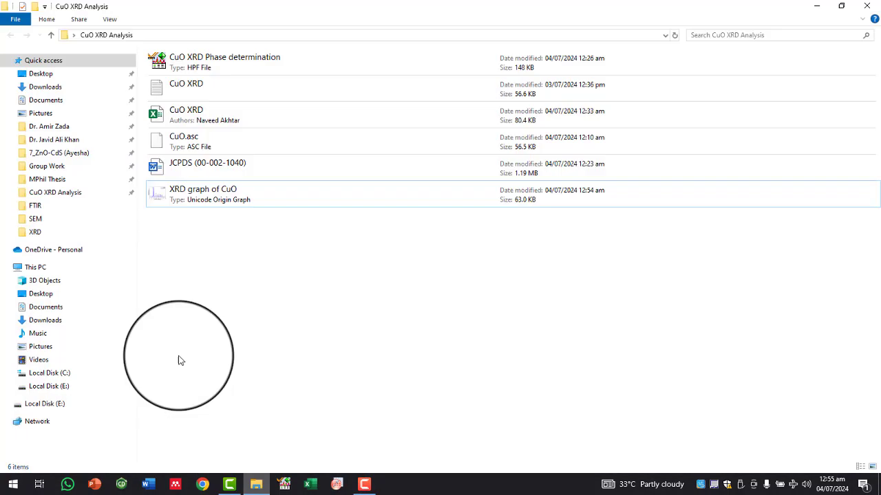
left_click(203, 194)
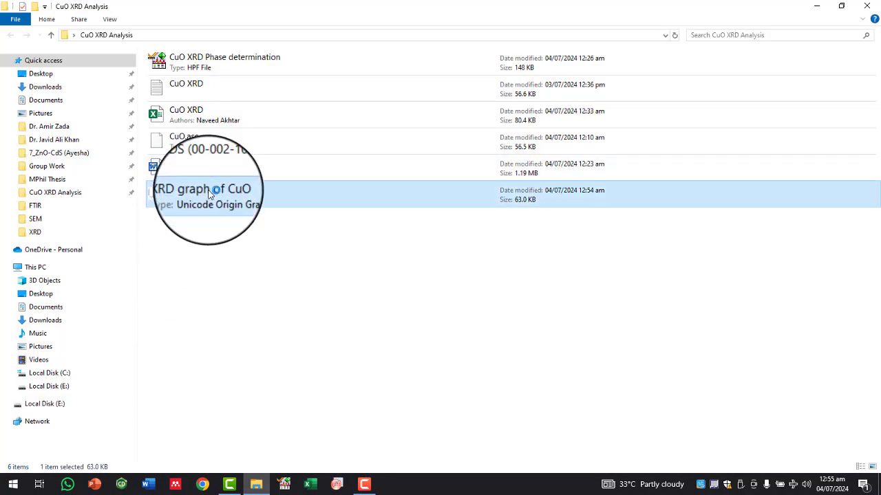
double_click(210, 194)
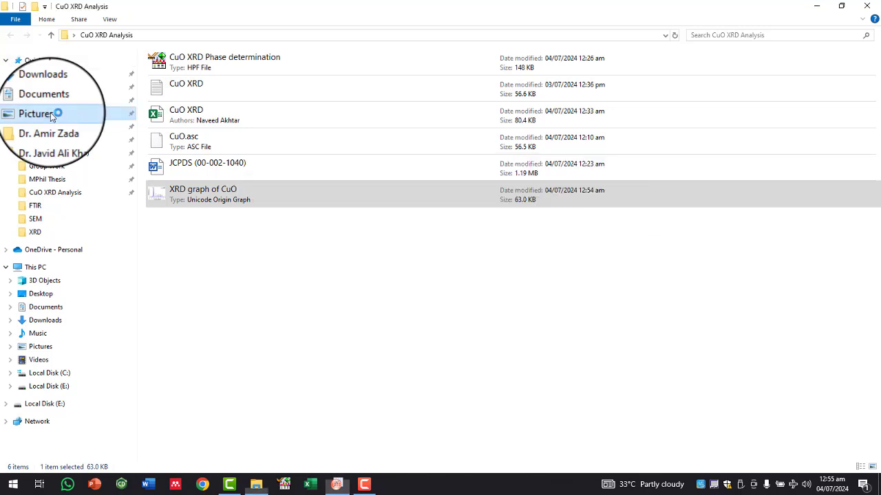
left_click(51, 113)
double_click(225, 91)
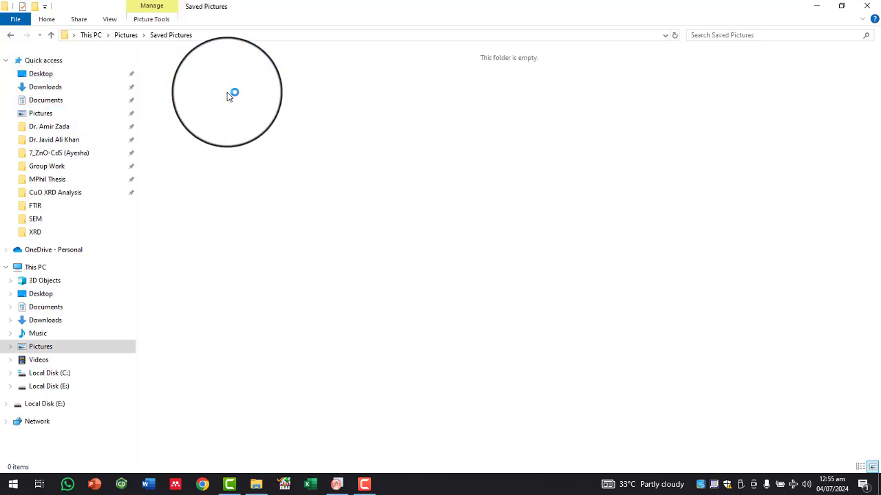
left_click(12, 34)
left_click(11, 35)
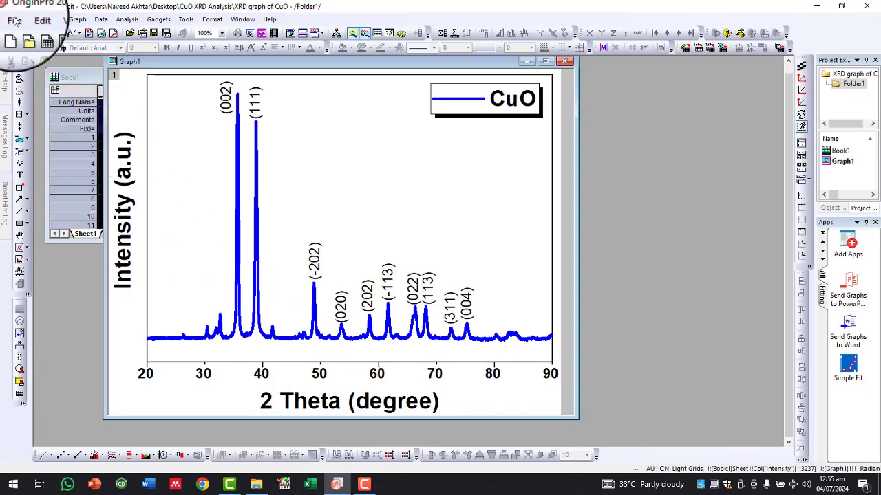
Step: Start exporting the CuO graph as a Portable Network Graphics (*.png) image with the file name "XRD graph"
left_click(14, 18)
mouse_move(59, 109)
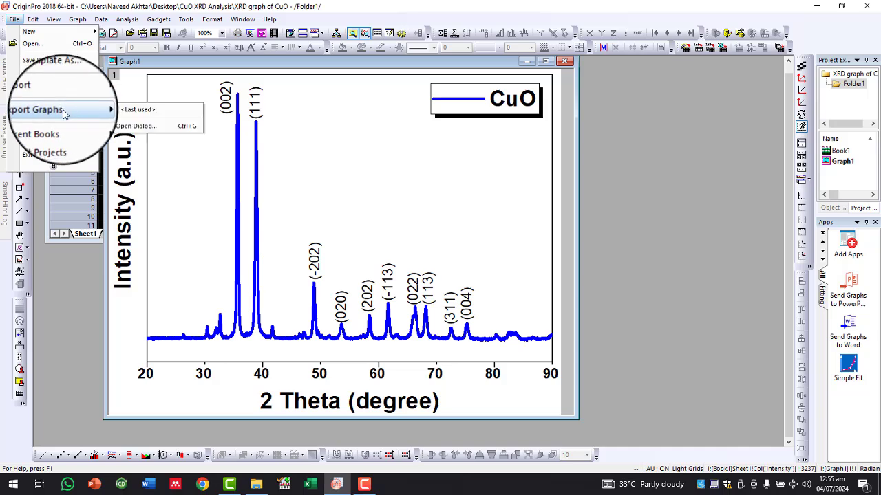
left_click(136, 130)
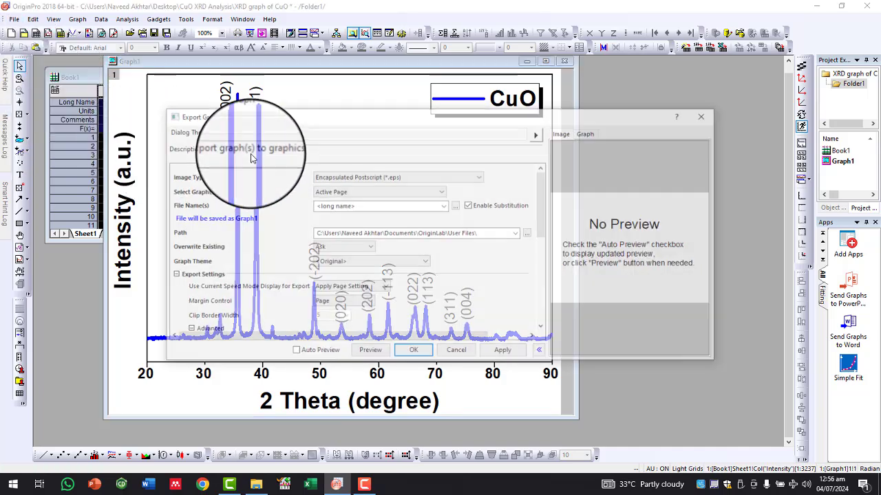
left_click(413, 177)
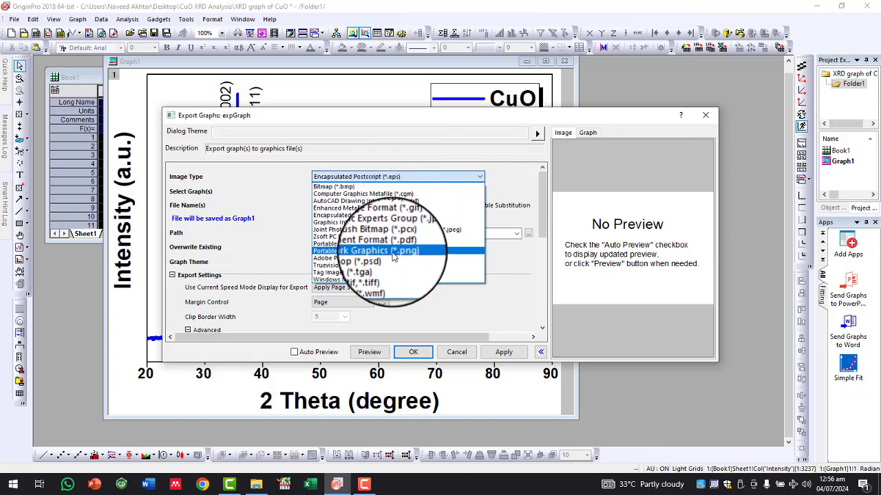
left_click(393, 252)
left_click(374, 205)
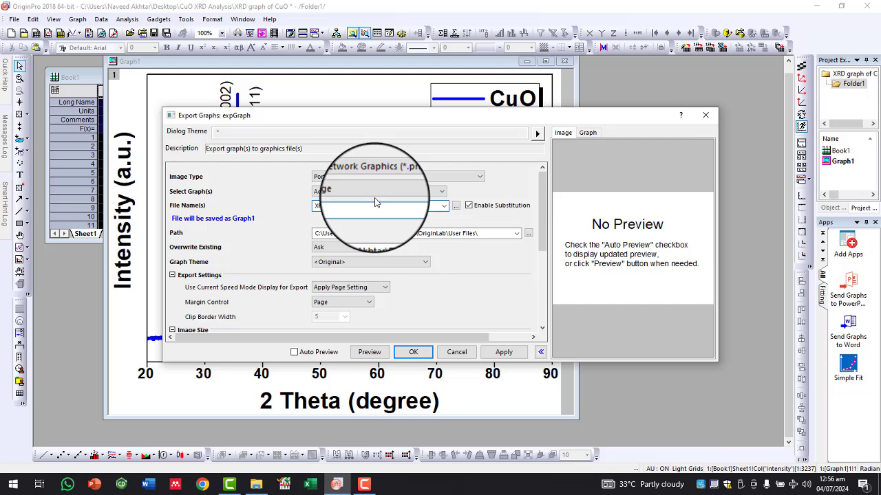
type("XRD graph")
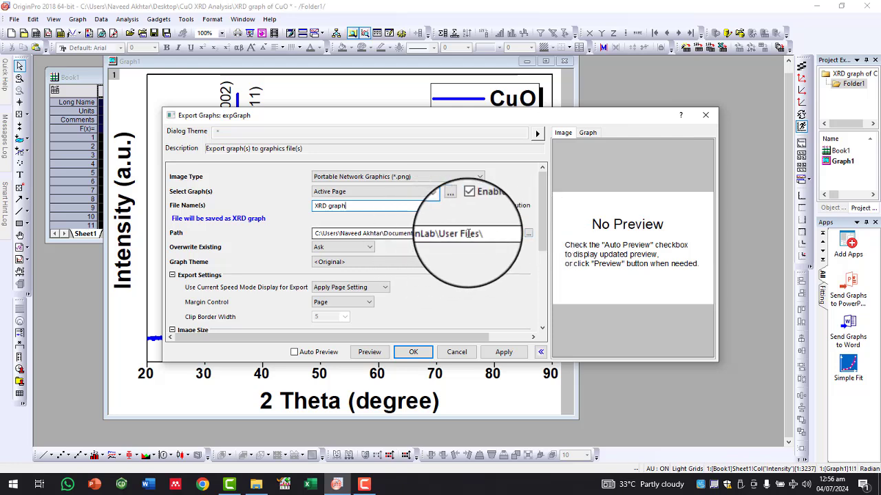
Step: Set the export path to the CuO XRD Analysis folder on the Desktop
left_click(529, 234)
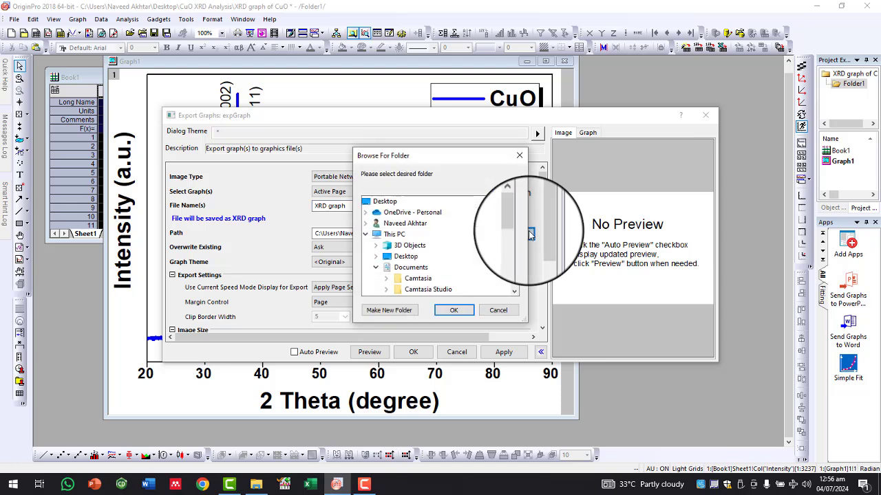
left_click(413, 267)
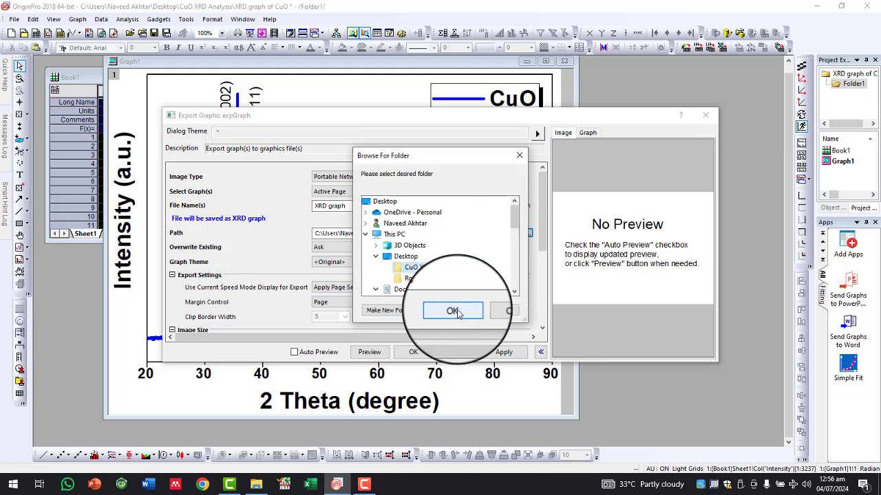
left_click(453, 312)
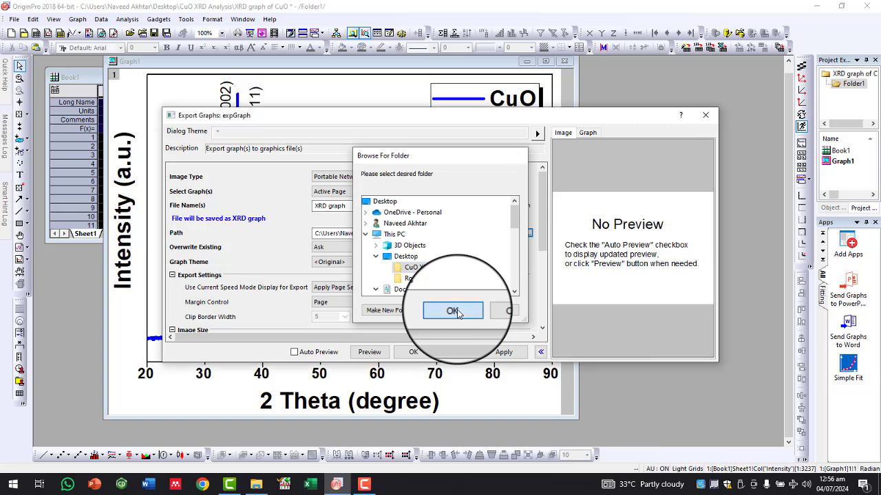
Step: Set the PNG's DPI resolution to 600 and export the graph
scroll(359, 249, "down", 2)
scroll(339, 279, "down", 3)
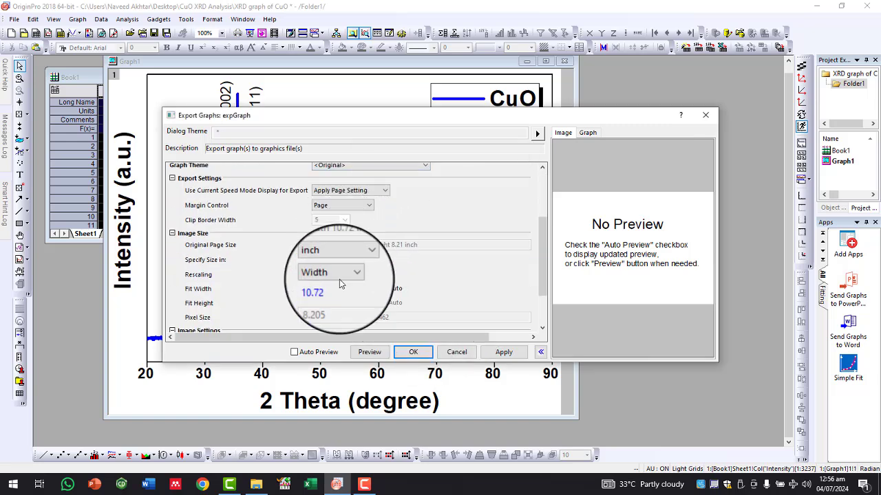
scroll(337, 276, "down", 1)
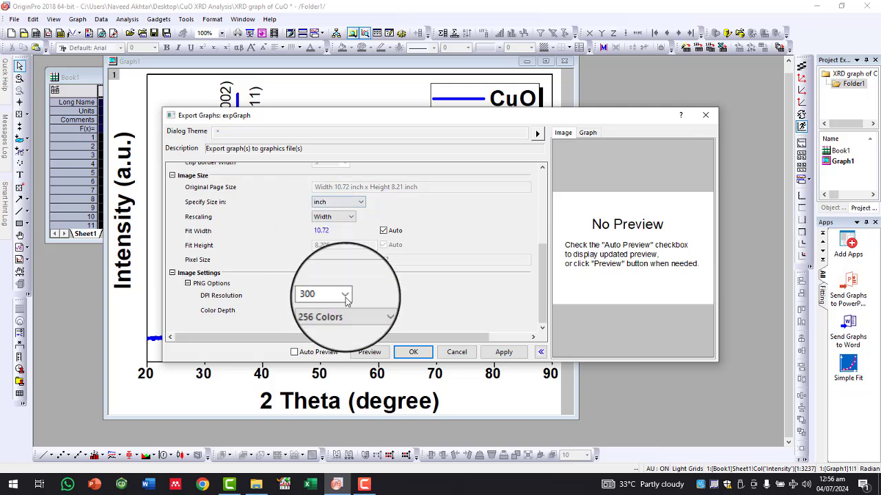
left_click(320, 333)
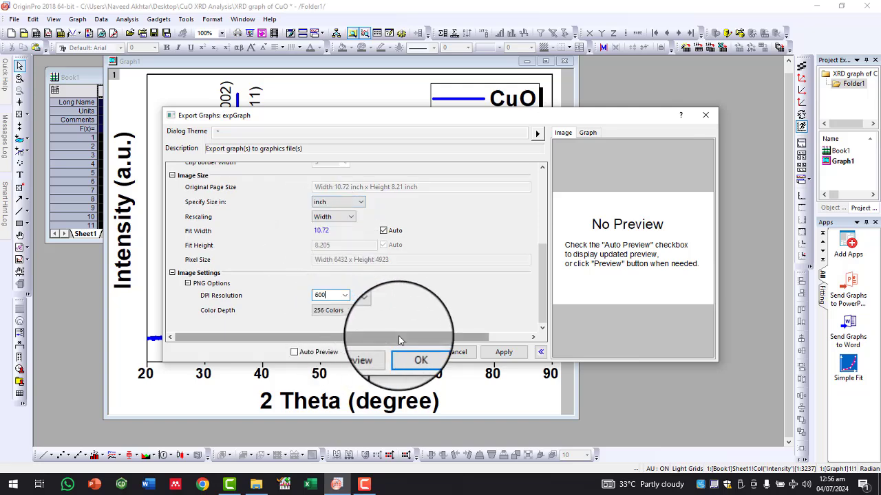
left_click(424, 357)
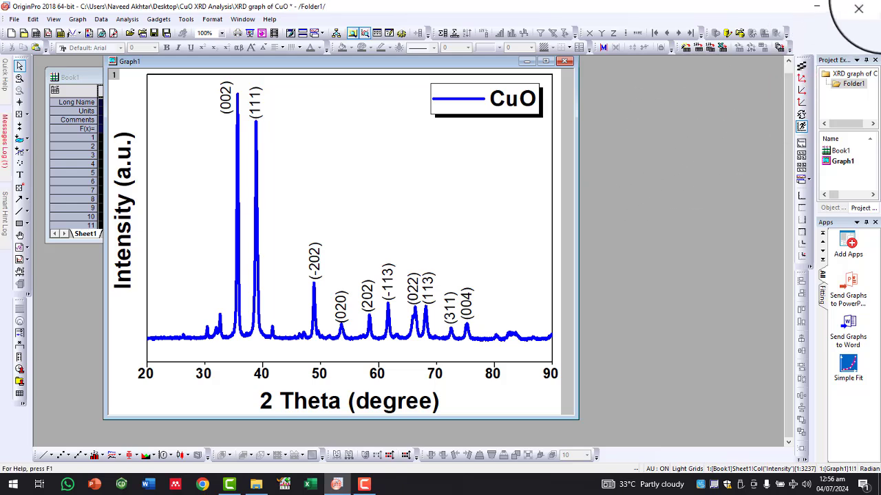
Step: Close Origin and save the changes to the "XRD graph of CuO" project
left_click(860, 8)
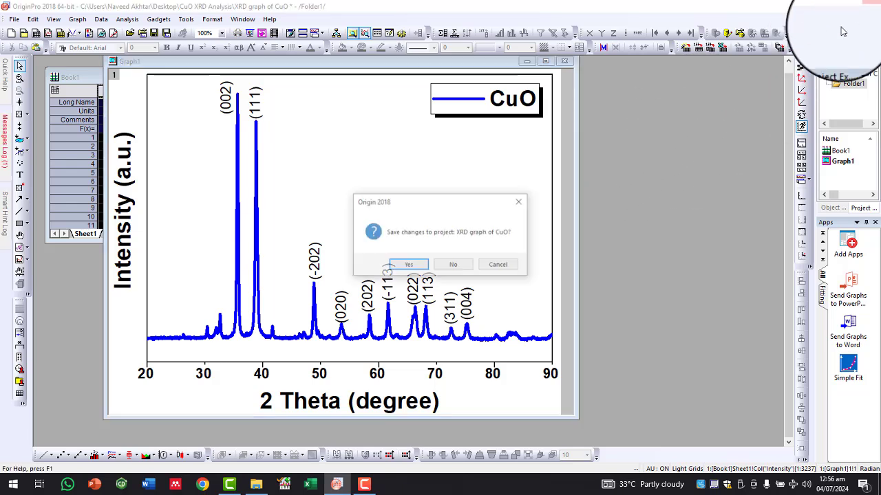
left_click(409, 269)
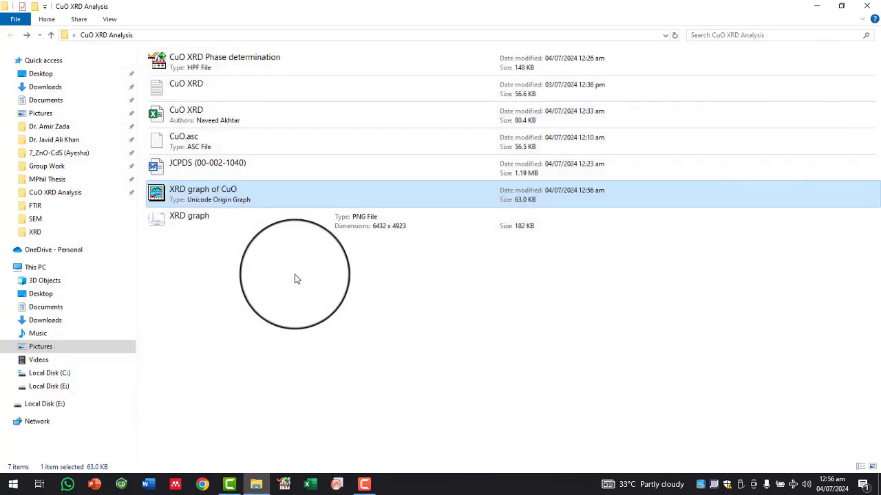
Step: Refresh the CuO XRD Analysis folder and open the exported "XRD graph" PNG to check it, closing it again
right_click(245, 274)
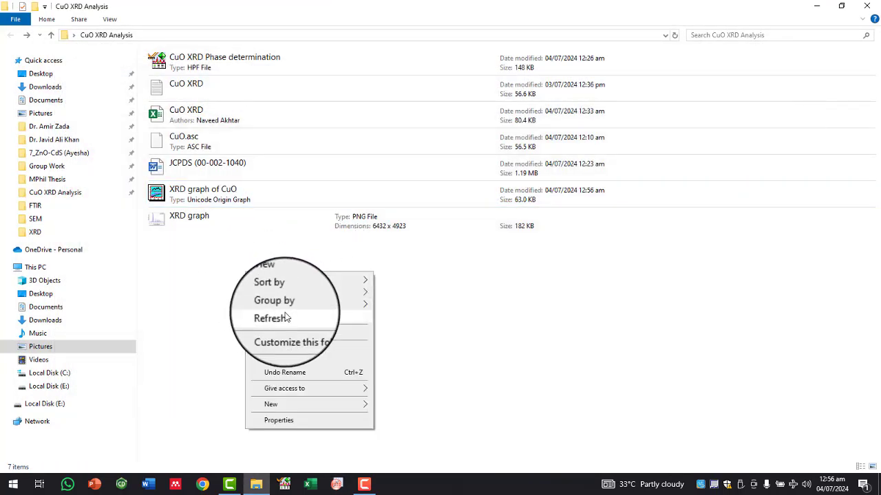
left_click(287, 318)
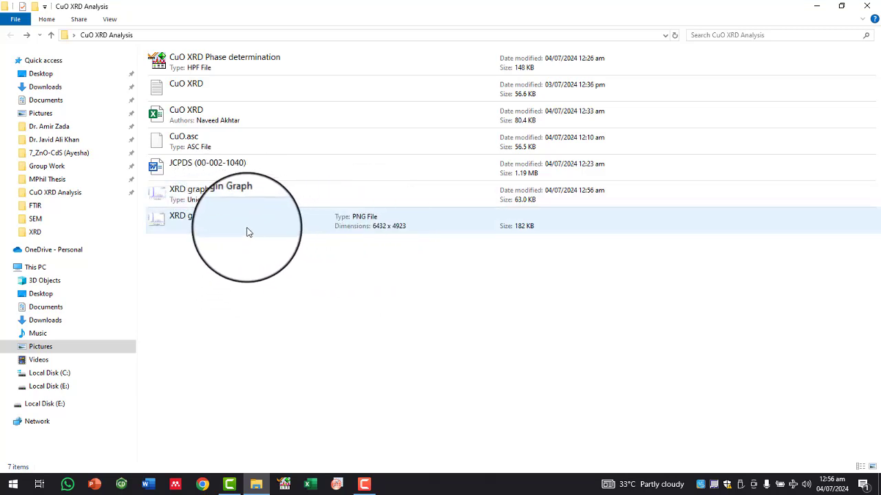
double_click(190, 230)
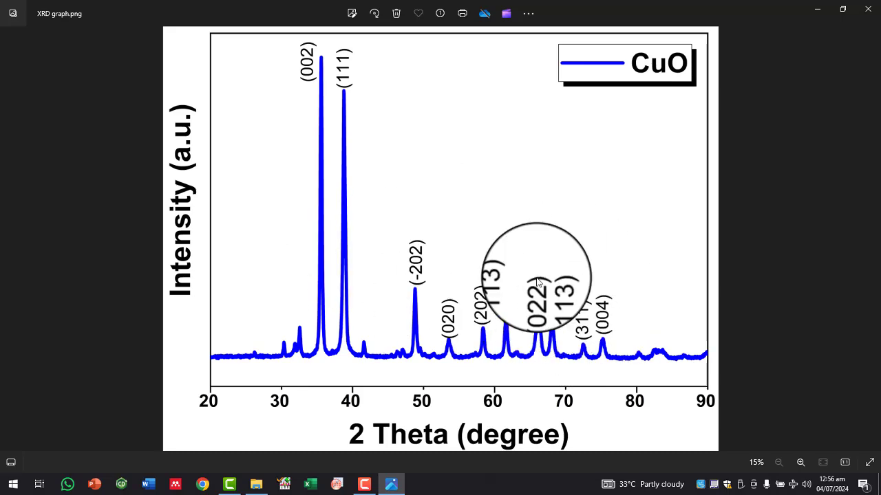
left_click(868, 9)
Step: Create a new Word document named "XRD discussion" in the CuO XRD Analysis folder
right_click(232, 291)
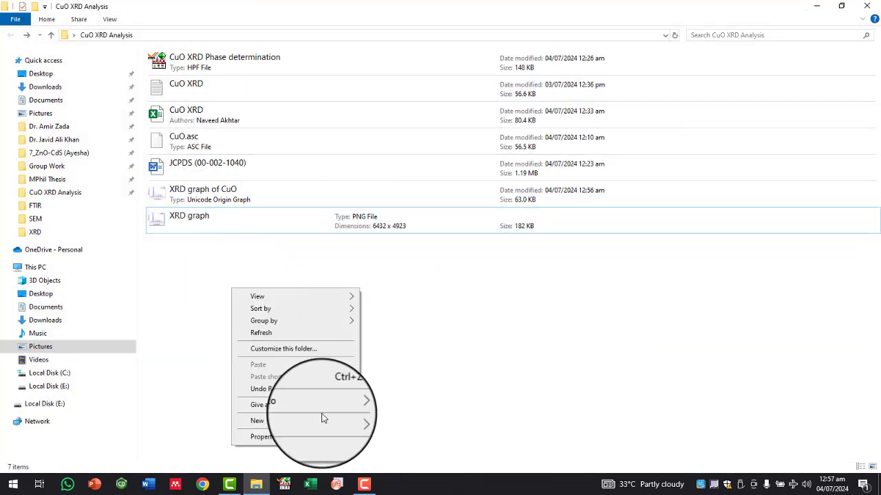
mouse_move(328, 421)
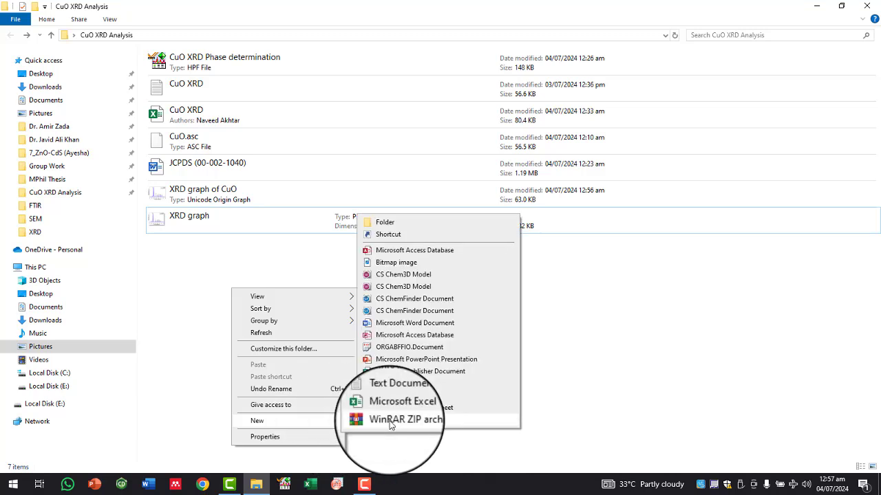
left_click(389, 326)
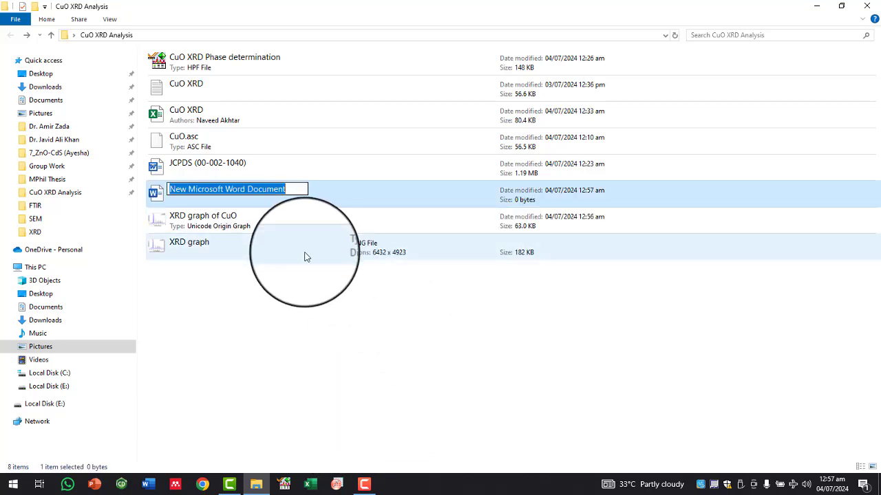
type("XRD")
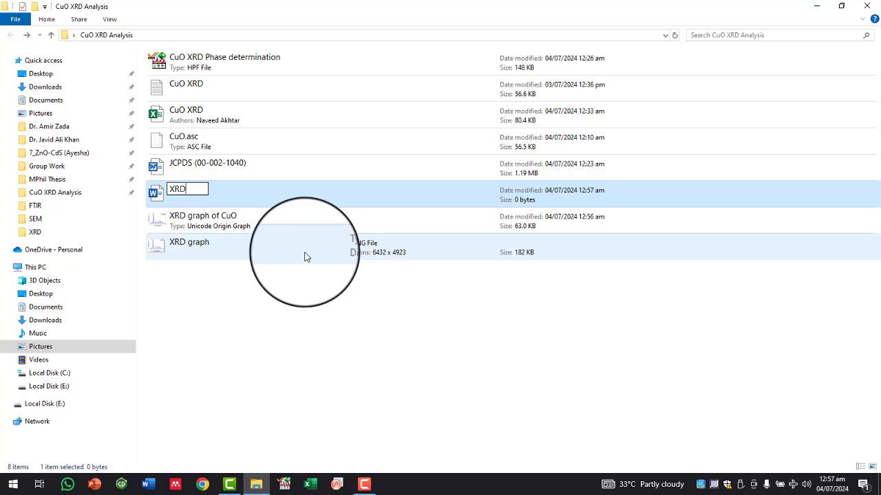
type(" discuss")
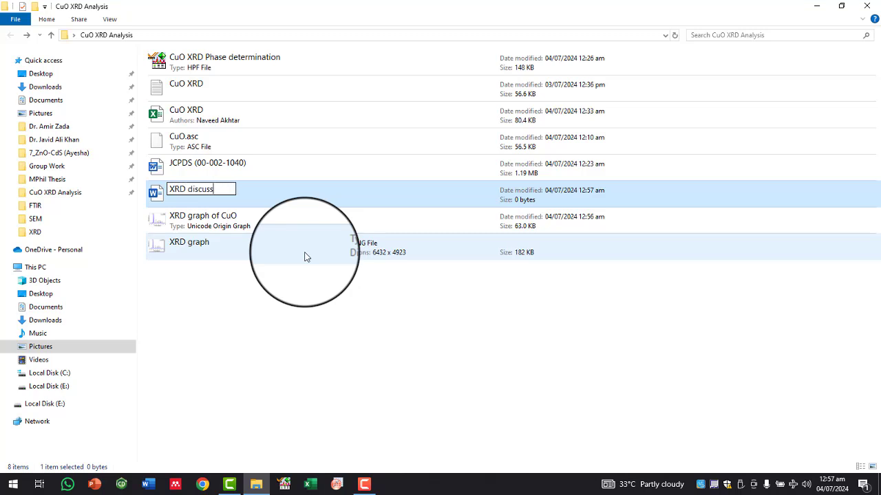
type("ion")
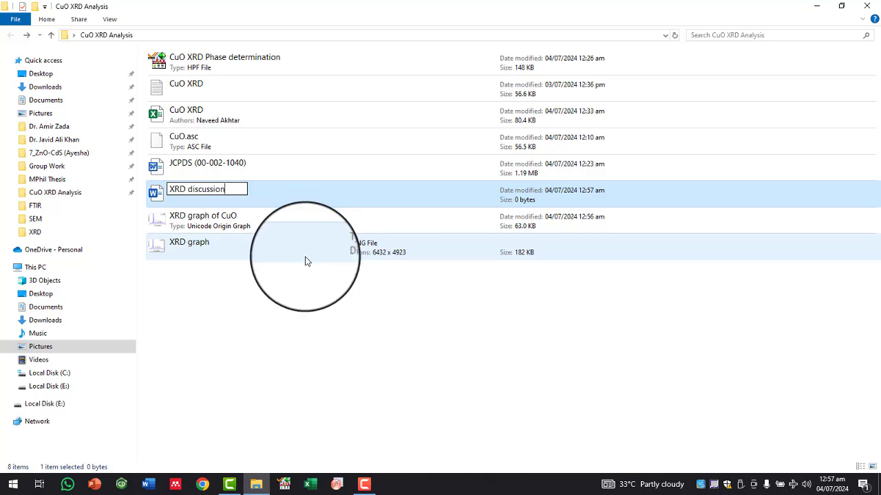
left_click(254, 336)
Step: Open the XRD discussion document in Word, add the heading "XRD Analysis" in bold at size 13, and start a new line below it
left_click(231, 190)
double_click(230, 190)
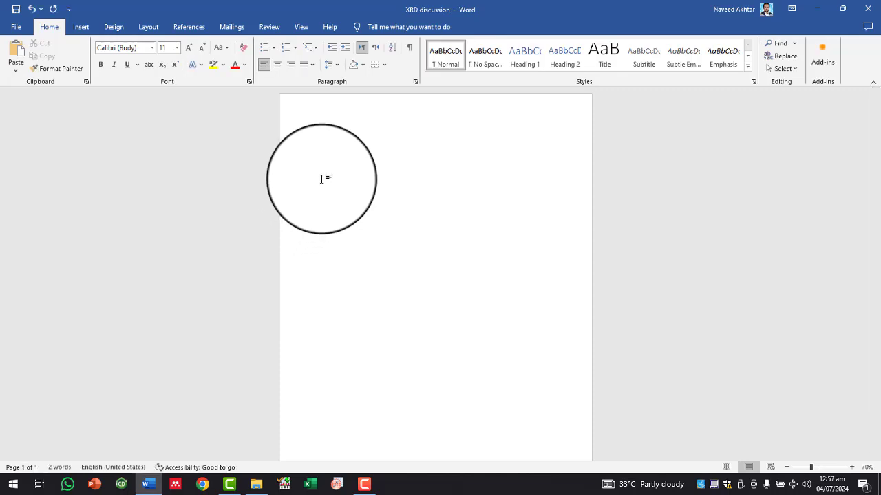
key("ctrl+a")
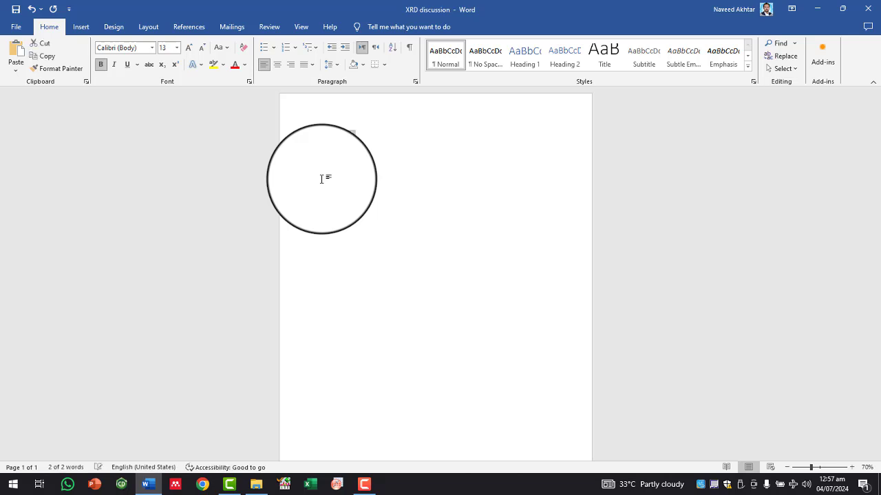
scroll(321, 179, "up", 7)
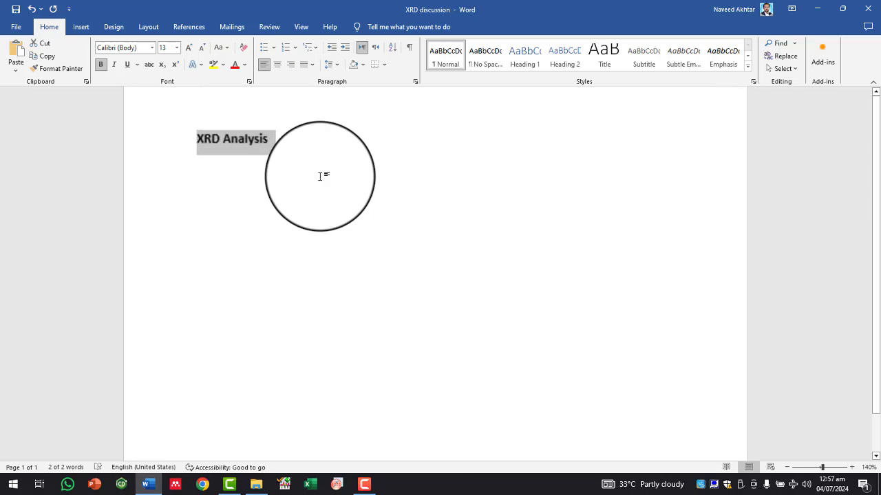
left_click(299, 143)
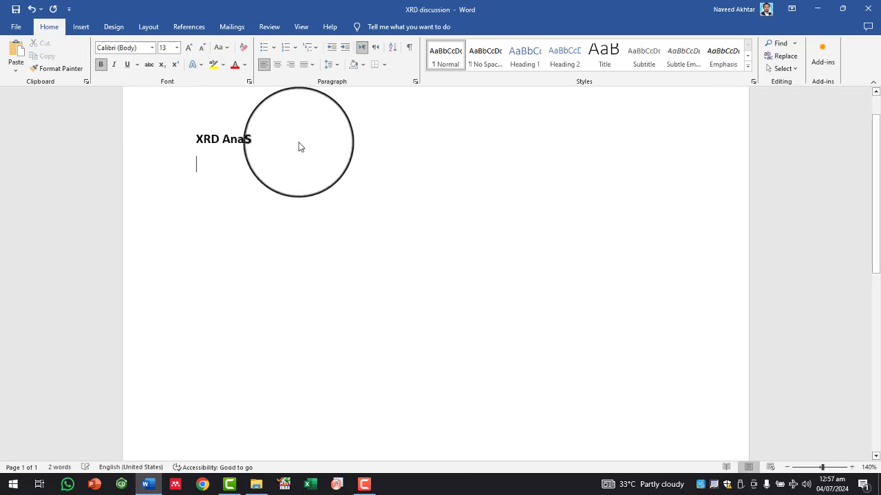
Step: Copy the exported "XRD graph" PNG from the CuO XRD Analysis folder and paste it below the heading in the Word document
key("alt+Tab")
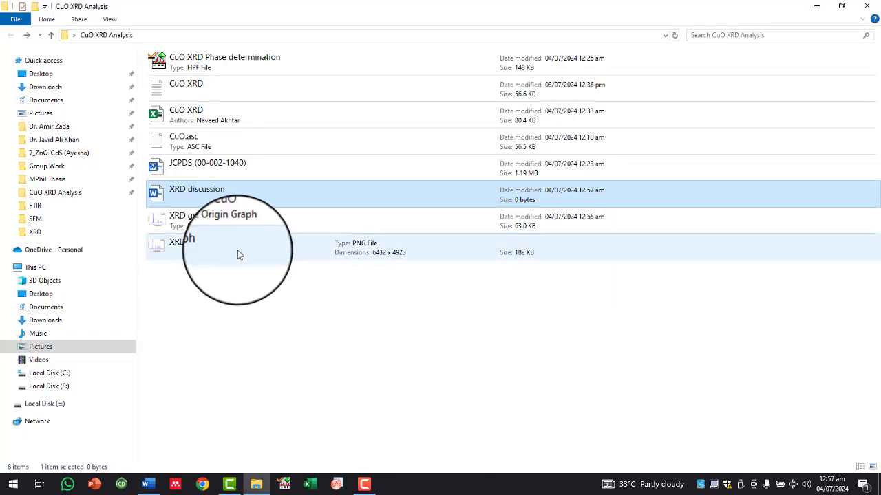
left_click(233, 251)
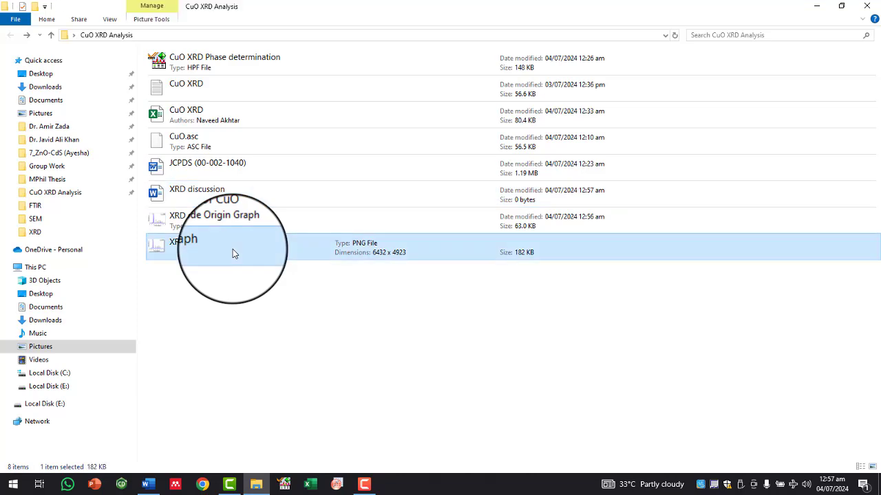
key("alt+Tab")
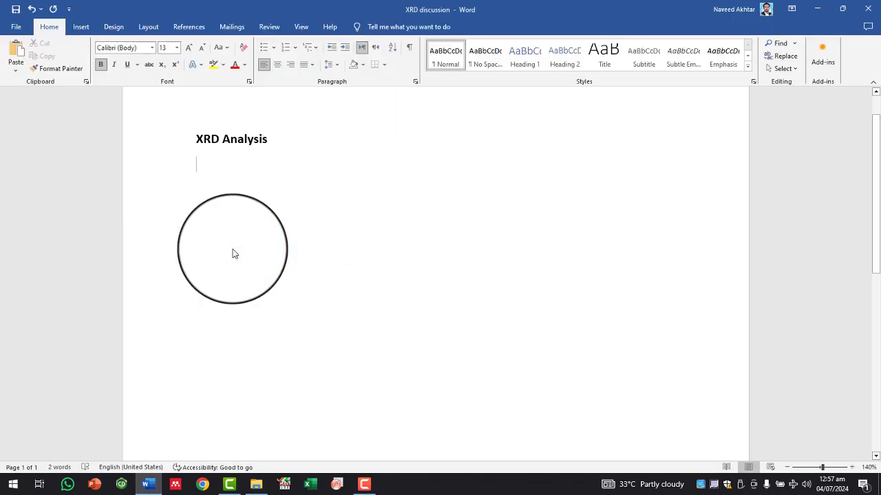
key("ctrl+v")
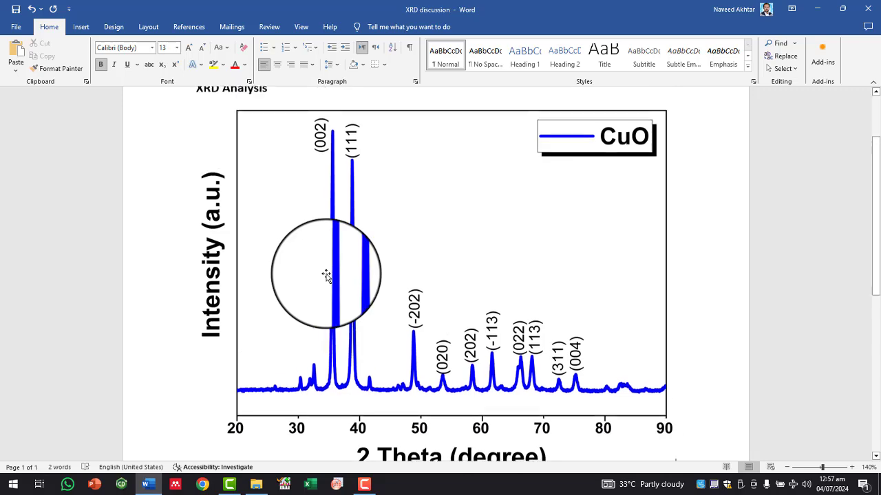
scroll(327, 275, "down", 7)
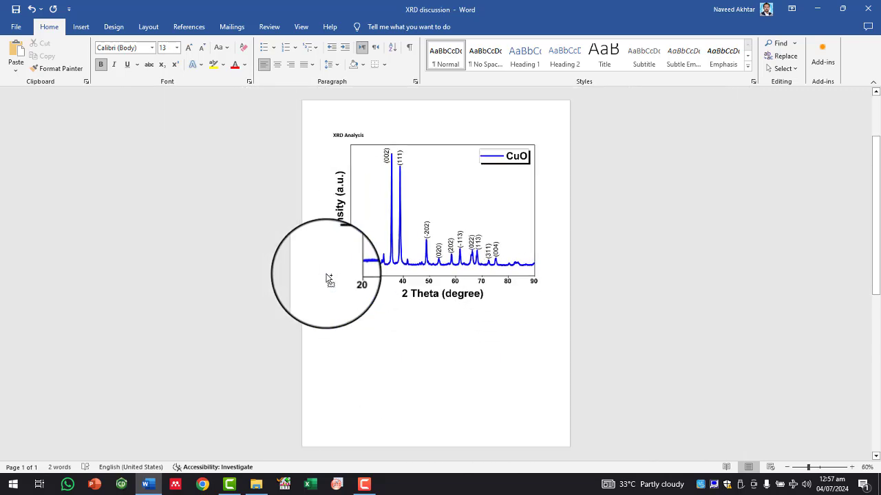
left_click(421, 252)
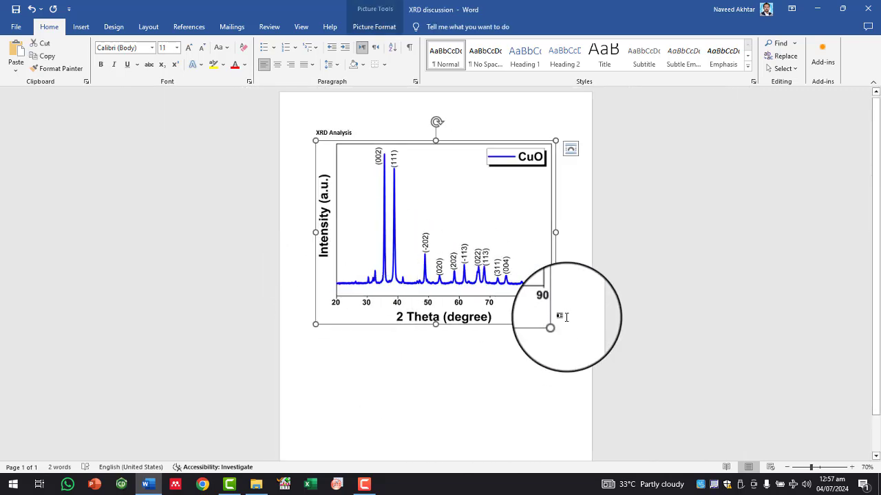
Step: Add the caption "Figure 1. XRD of CuO nanoparticles" on a new line below the graph and center it
left_click(566, 316)
key("Return")
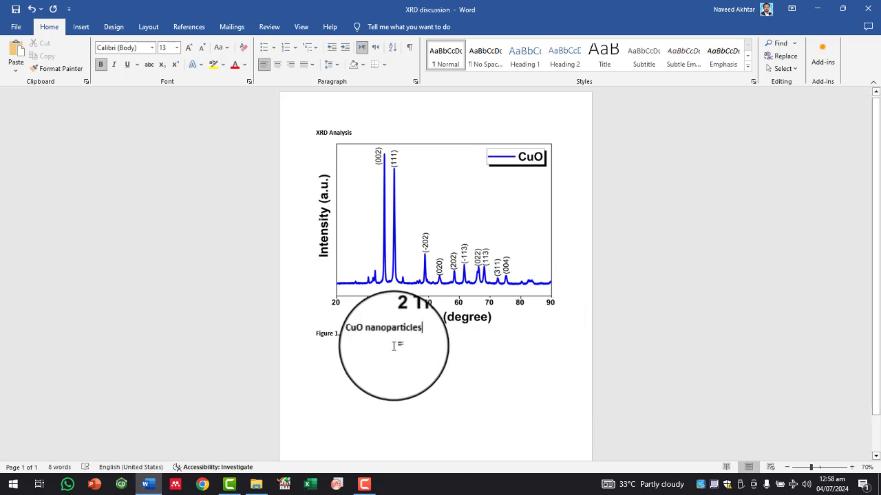
key("ctrl+e")
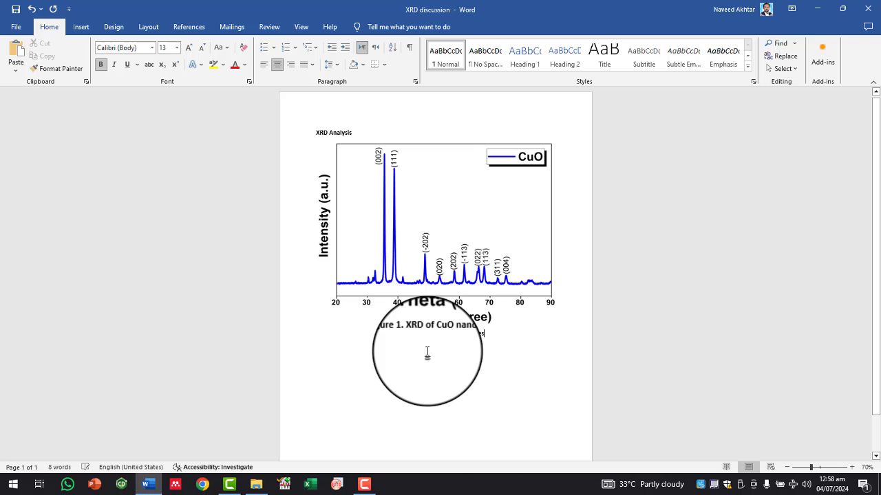
Step: Start a new line between the "XRD Analysis" heading and the graph
left_click(371, 130)
key("Return")
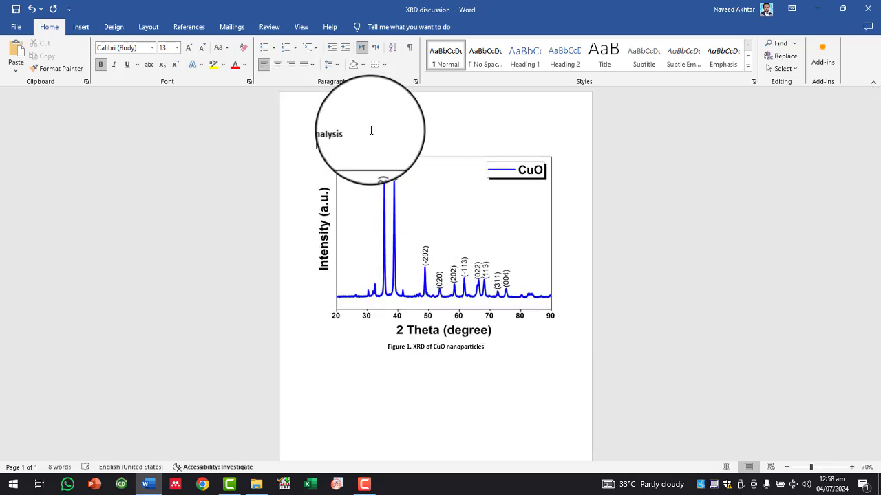